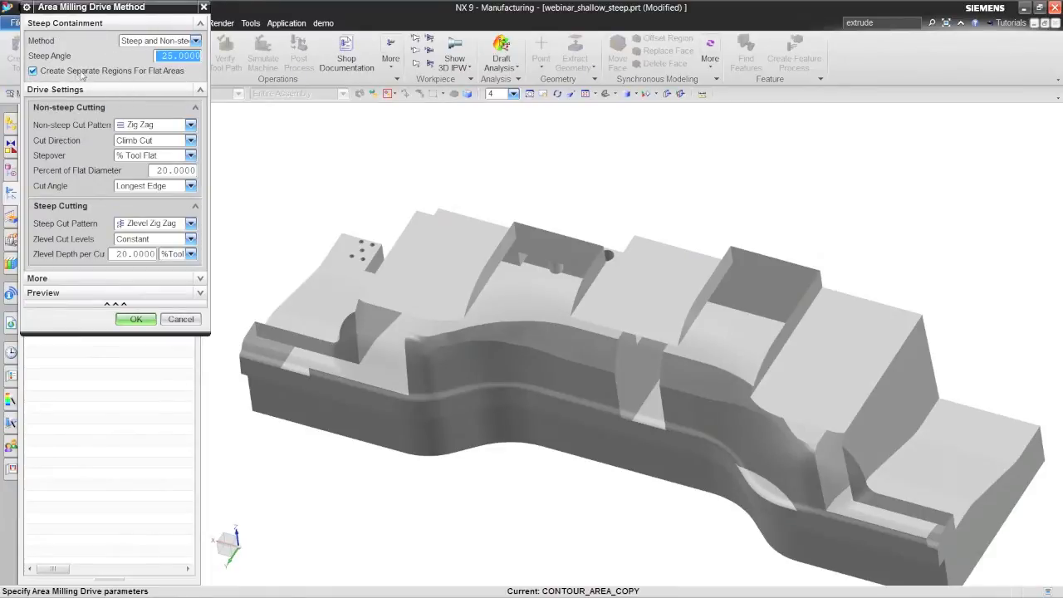
# Step: Review the steep containment methods, keep Steep and Non-steep, and accept the Area Milling drive settings
pyautogui.click(196, 40)
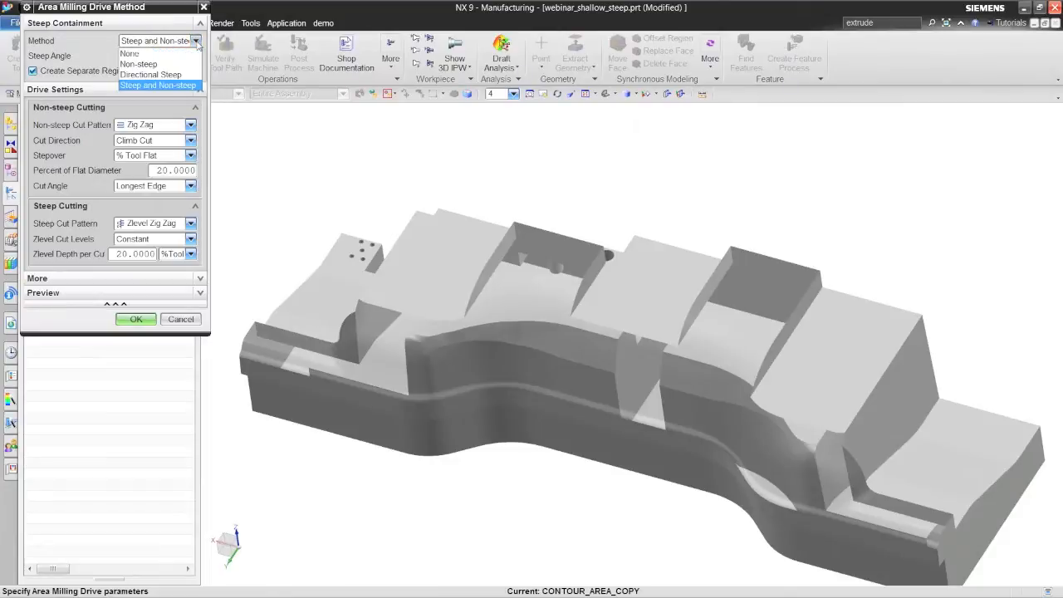
pyautogui.click(196, 42)
pyautogui.click(137, 320)
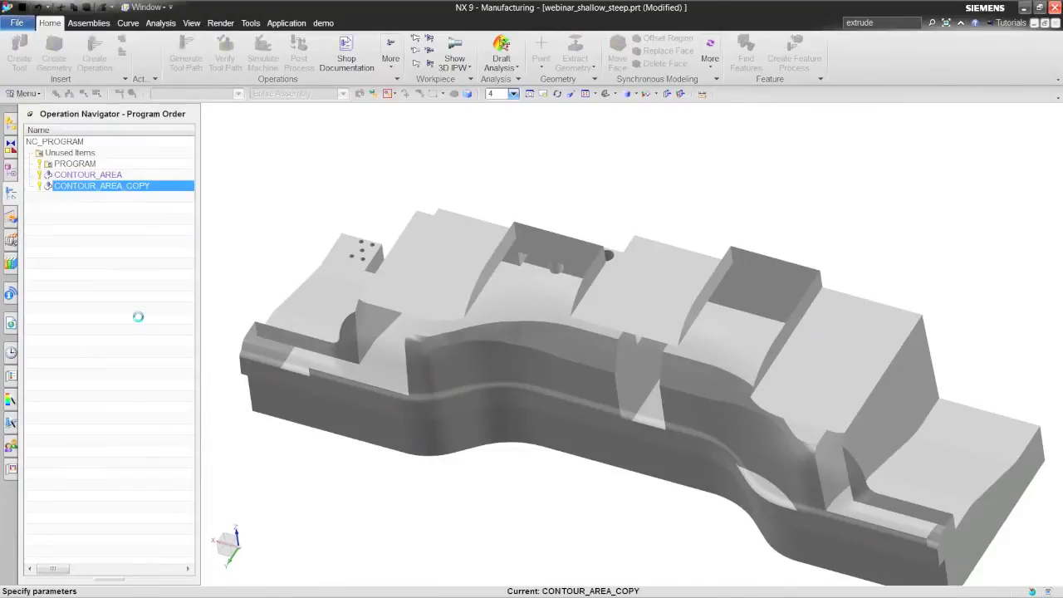
# Step: Delete all existing cut regions of the contour area operation and regenerate its tool path
pyautogui.press('ctrl')
pyautogui.press('ctrl')
pyautogui.click(175, 137)
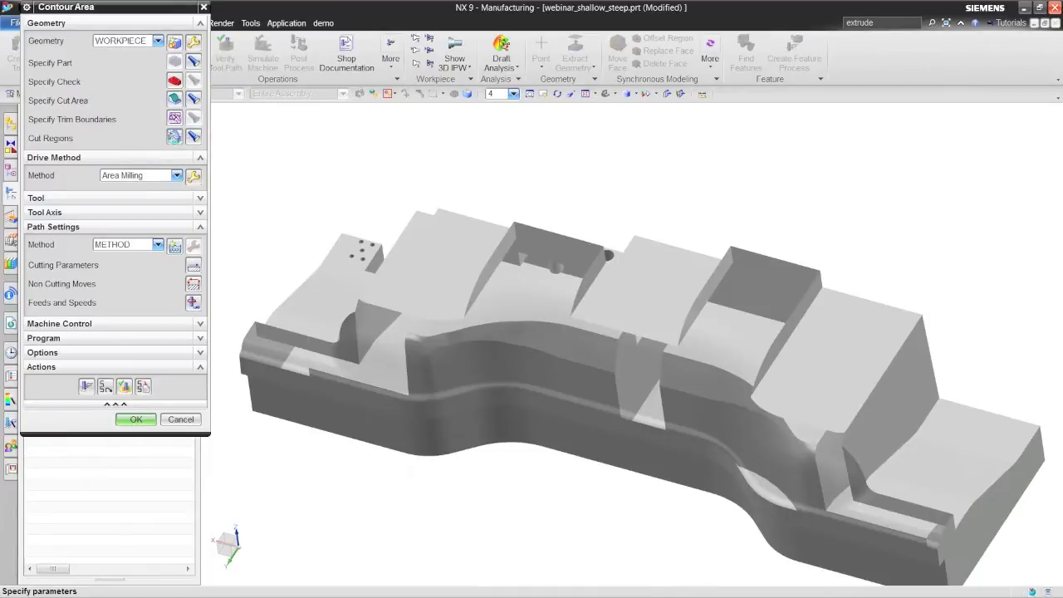
pyautogui.click(193, 137)
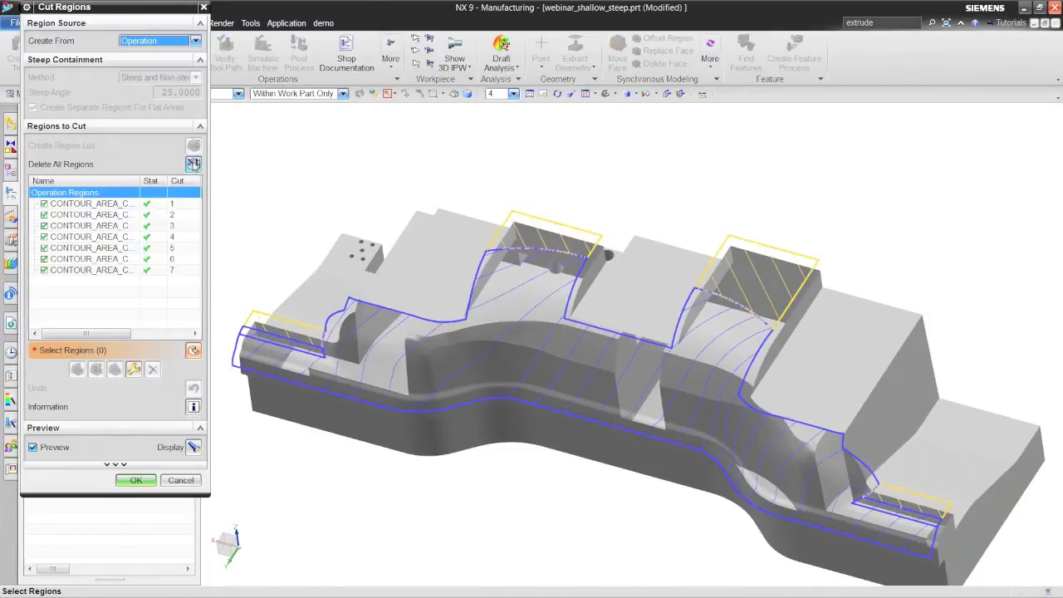
pyautogui.click(193, 164)
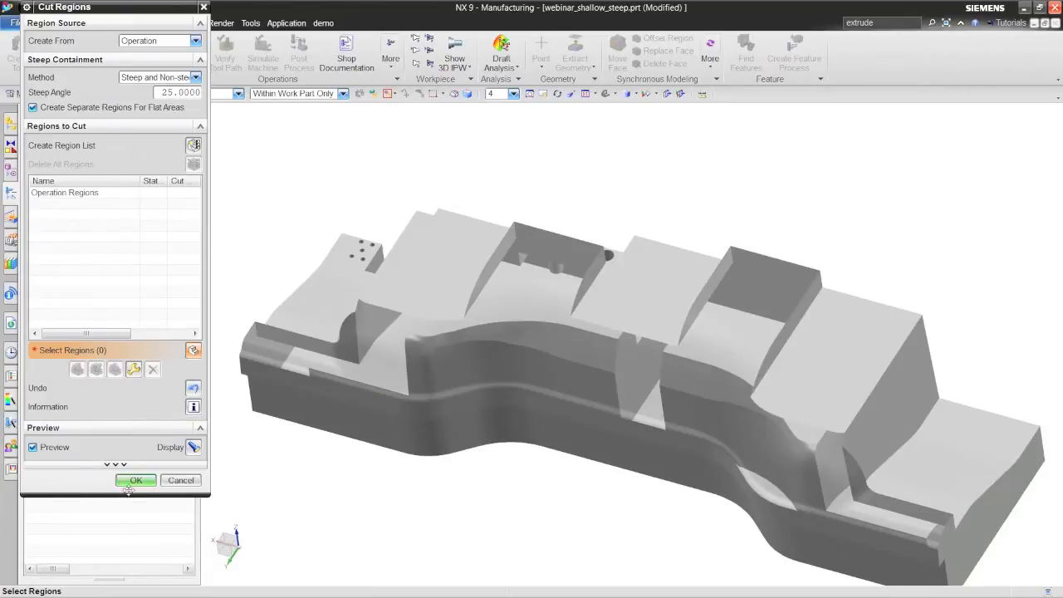
pyautogui.click(134, 480)
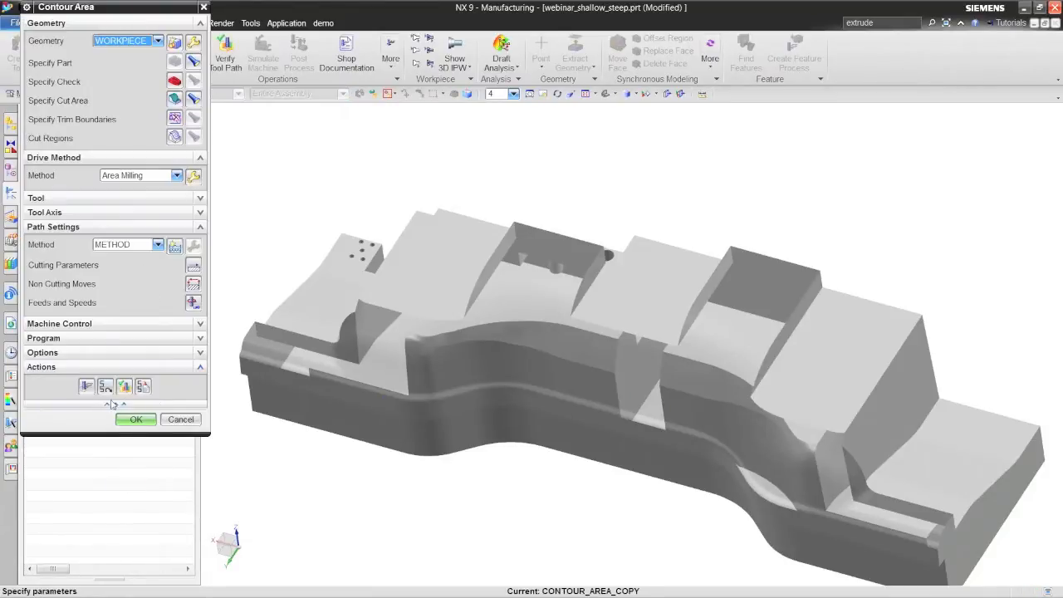
pyautogui.click(87, 387)
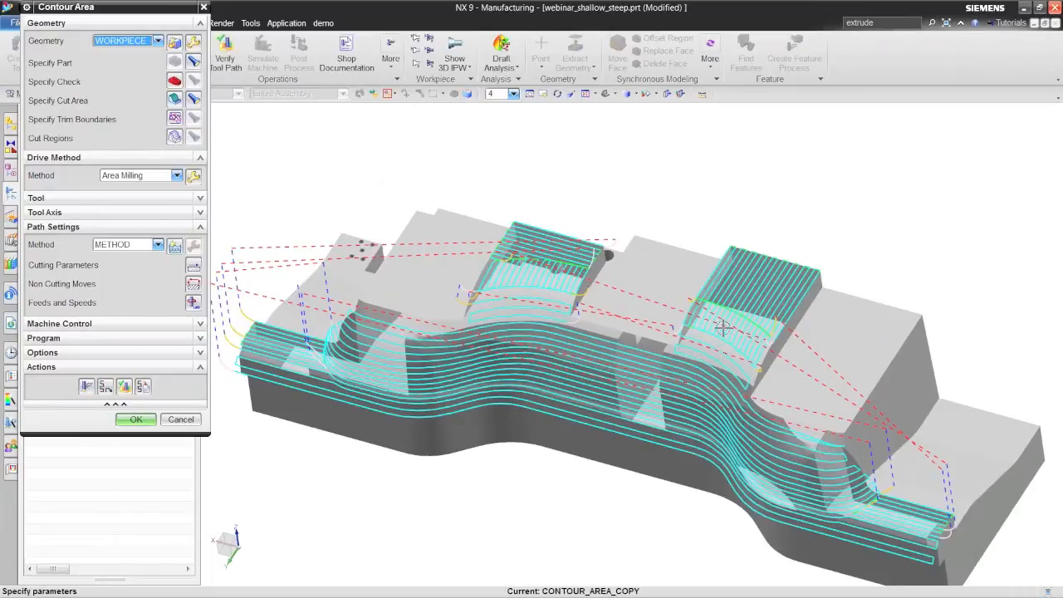
pyautogui.moveTo(620, 201); pyautogui.dragTo(736, 310, button='middle')
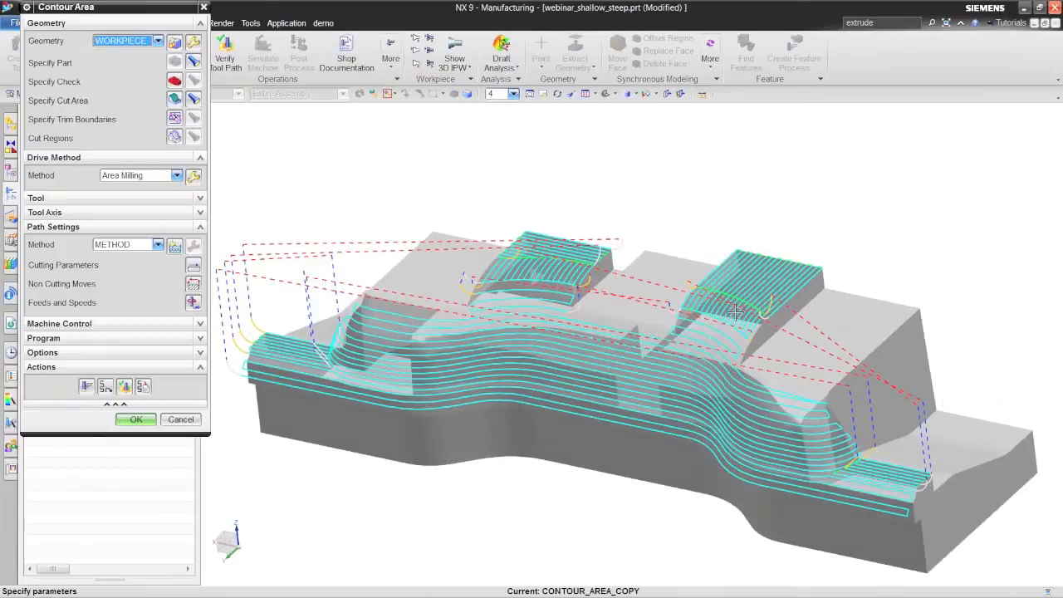
# Step: Set the cut regions' steep angle to 35 and create a new region list
pyautogui.click(175, 139)
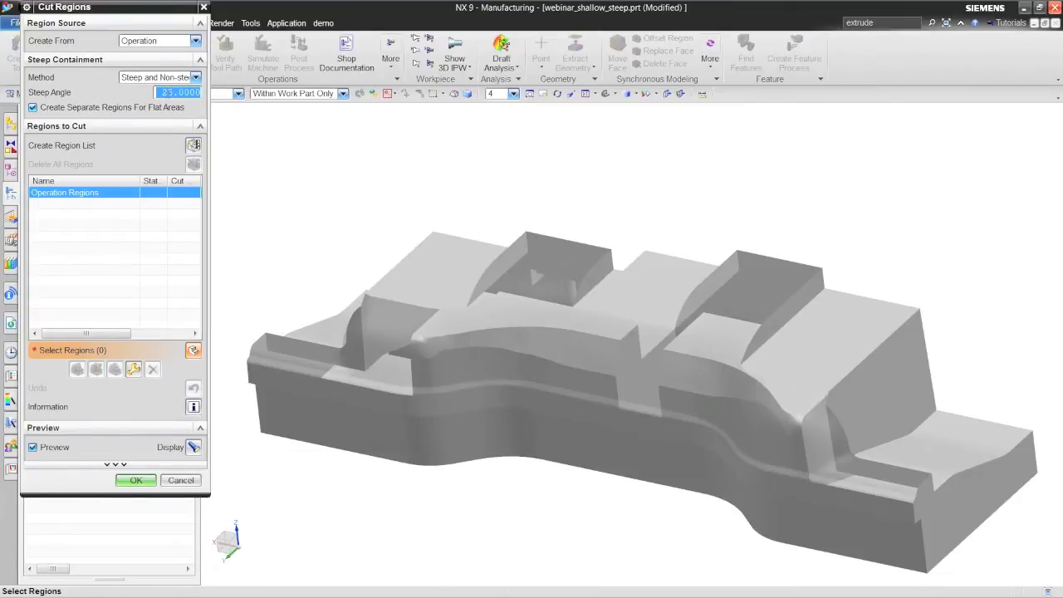
pyautogui.doubleClick(158, 93)
pyautogui.write('35')
pyautogui.press('Return')
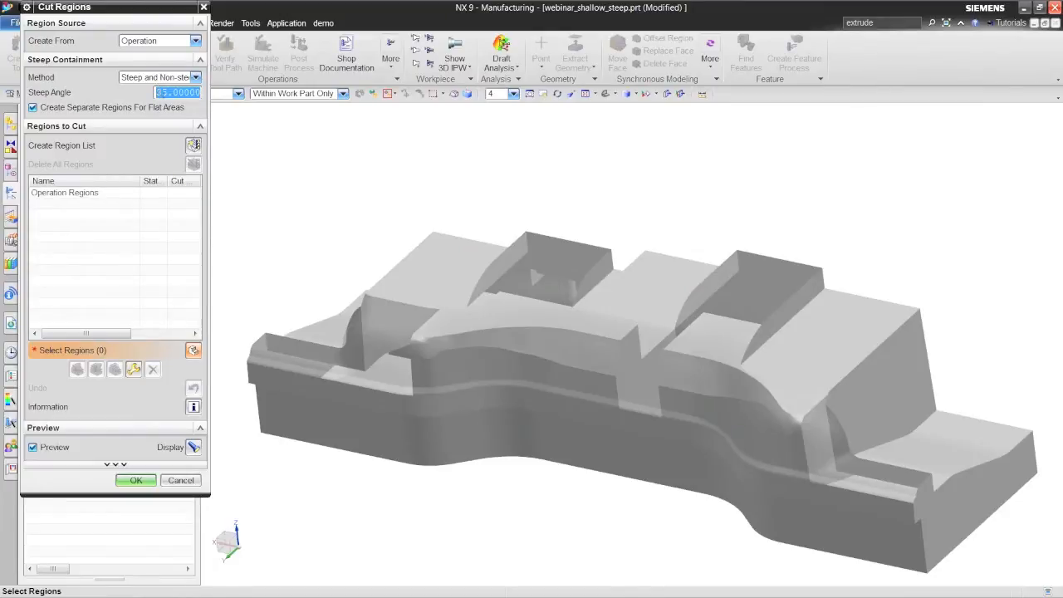
pyautogui.click(192, 145)
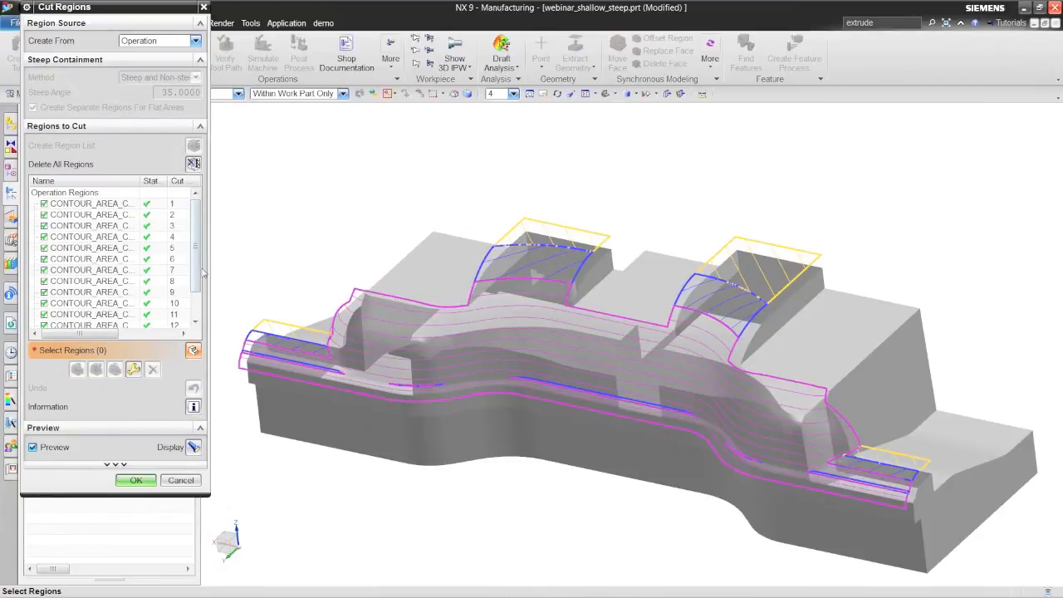
# Step: Merge the large steep region along the part's front into the non-steep region in the first pocket
pyautogui.moveTo(216, 276); pyautogui.dragTo(497, 275)
pyautogui.moveTo(676, 249); pyautogui.dragTo(707, 296, button='middle')
pyautogui.click(706, 295)
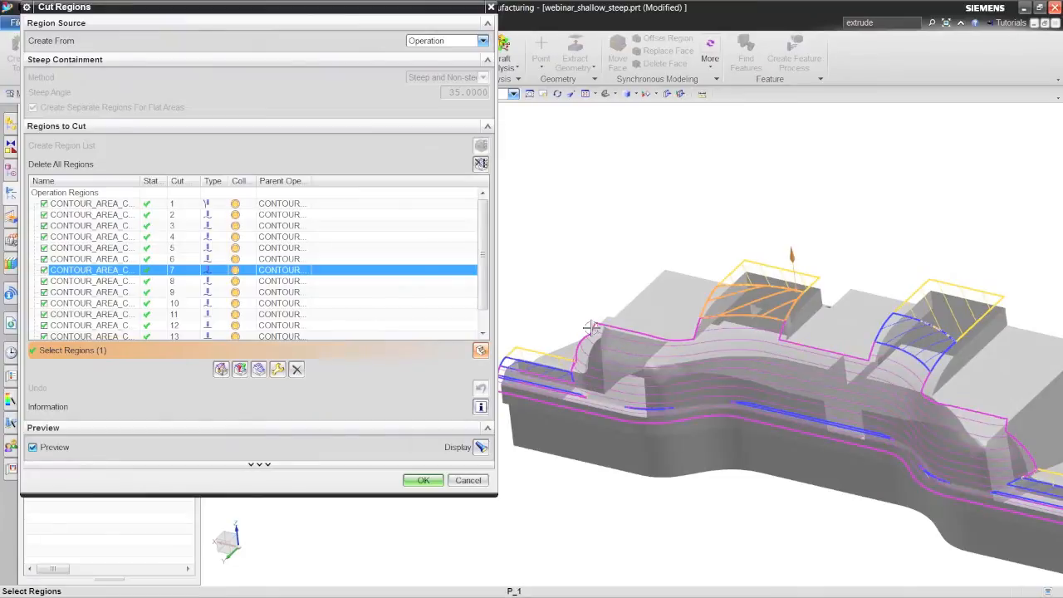
pyautogui.rightClick(298, 275)
pyautogui.click(329, 301)
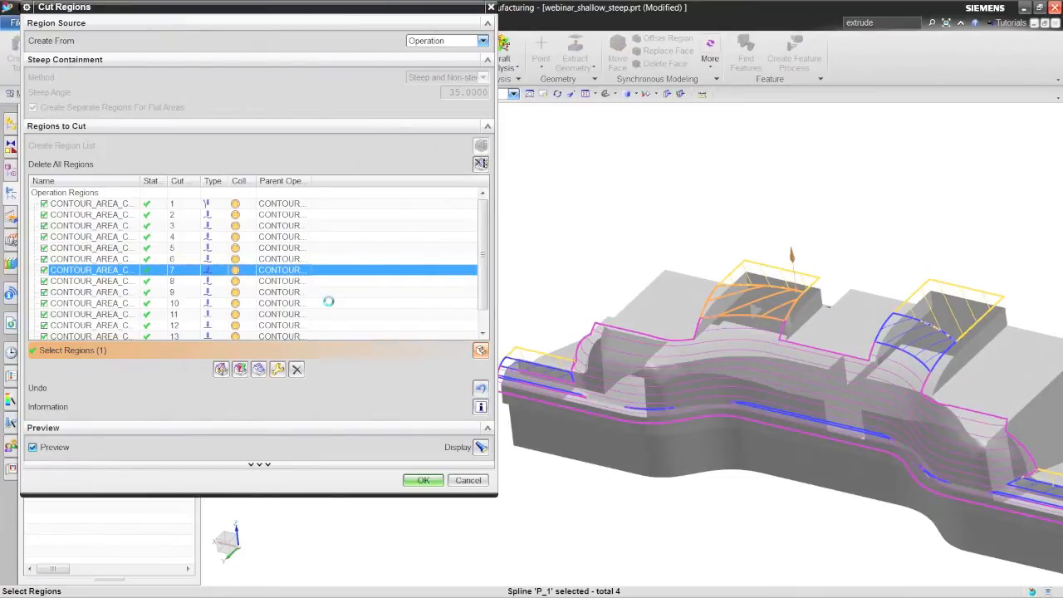
pyautogui.click(591, 322)
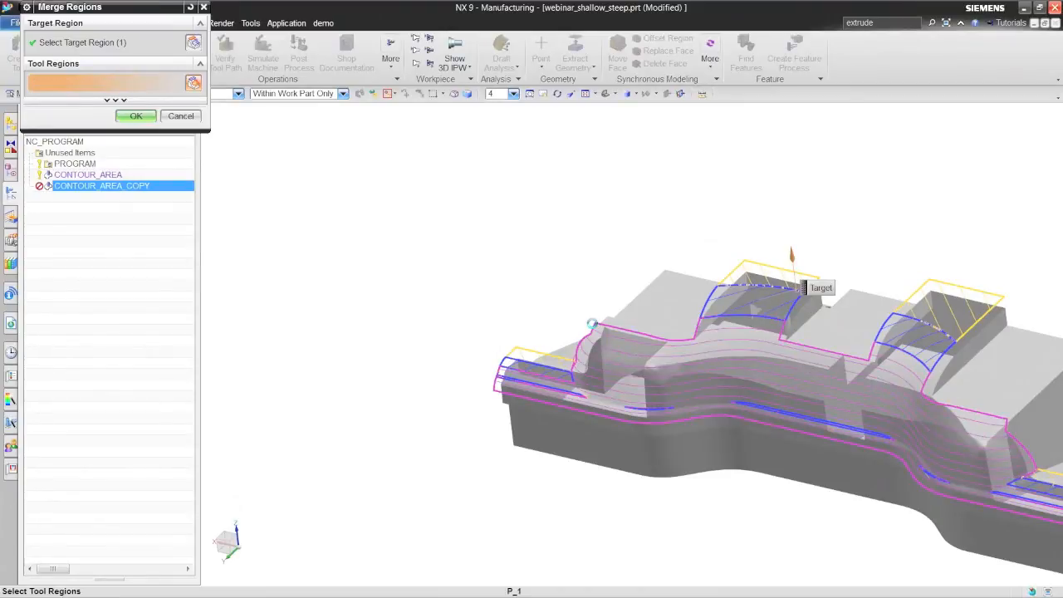
pyautogui.click(138, 118)
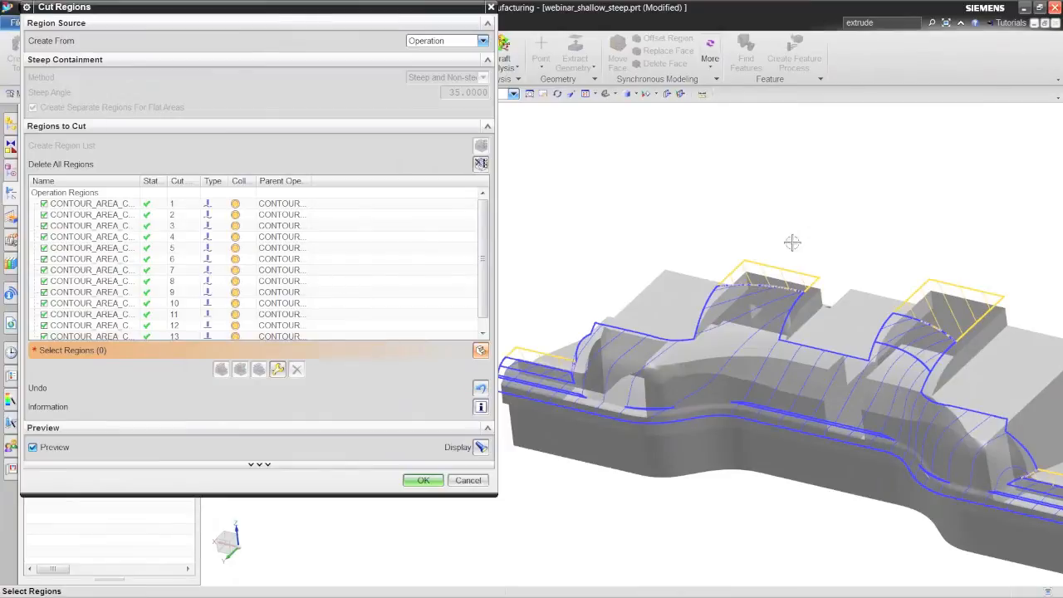
# Step: Merge the large front region into the flat region at the back of the first pocket
pyautogui.click(748, 255)
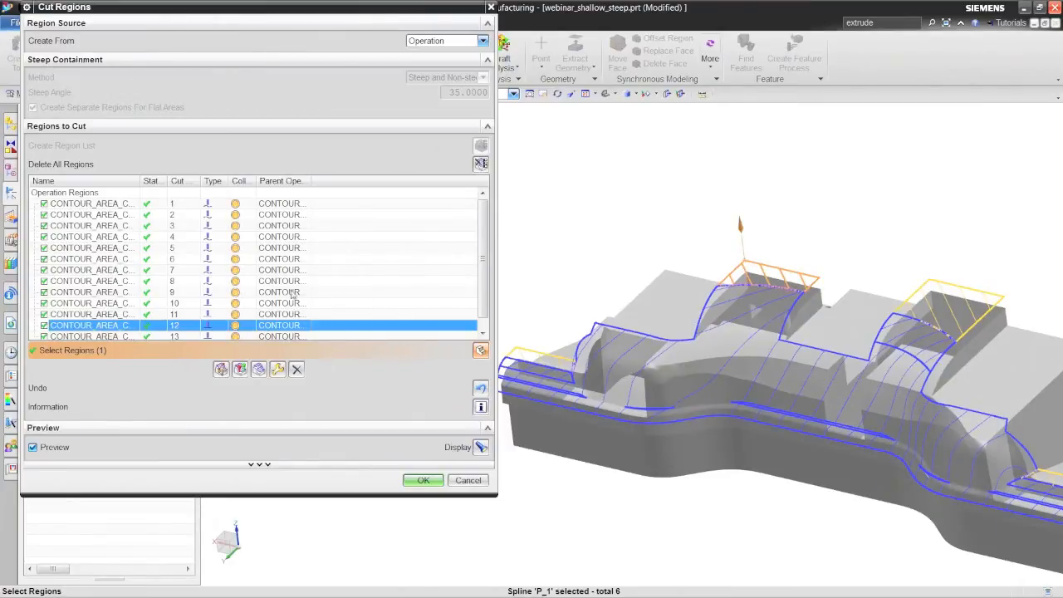
pyautogui.rightClick(264, 325)
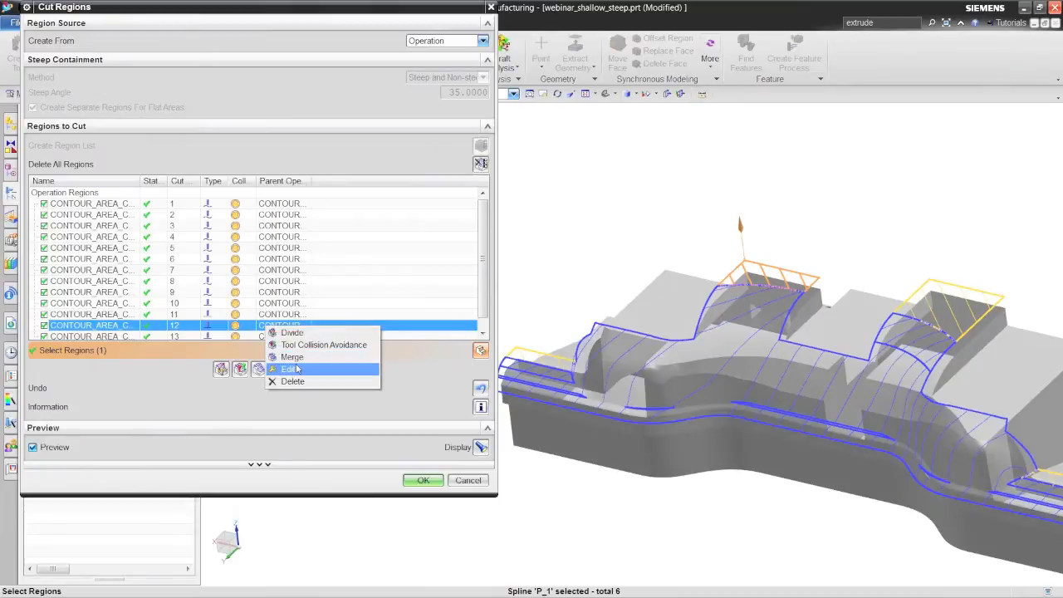
pyautogui.click(292, 357)
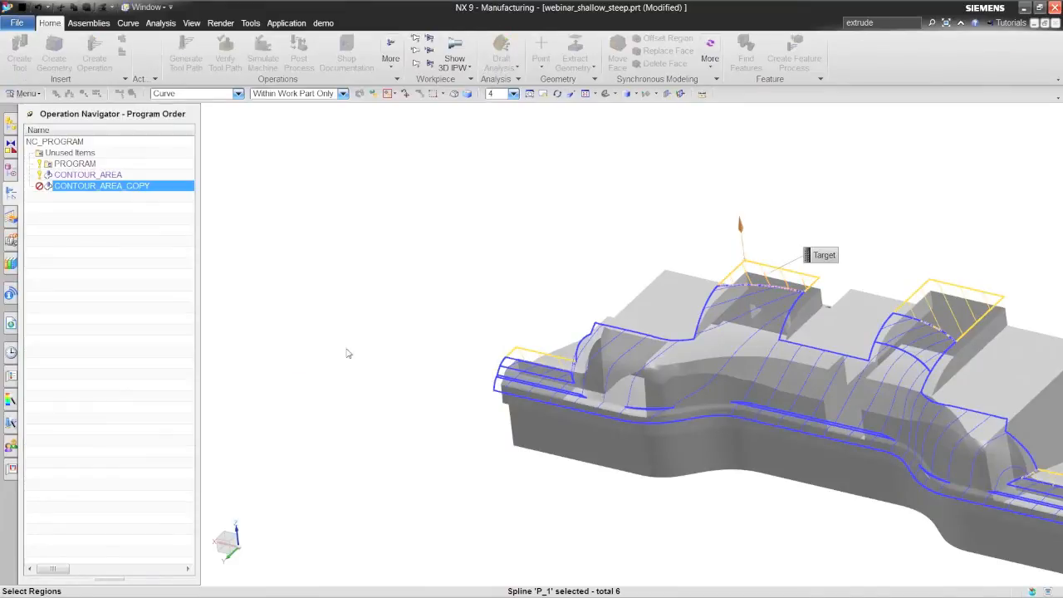
pyautogui.click(594, 322)
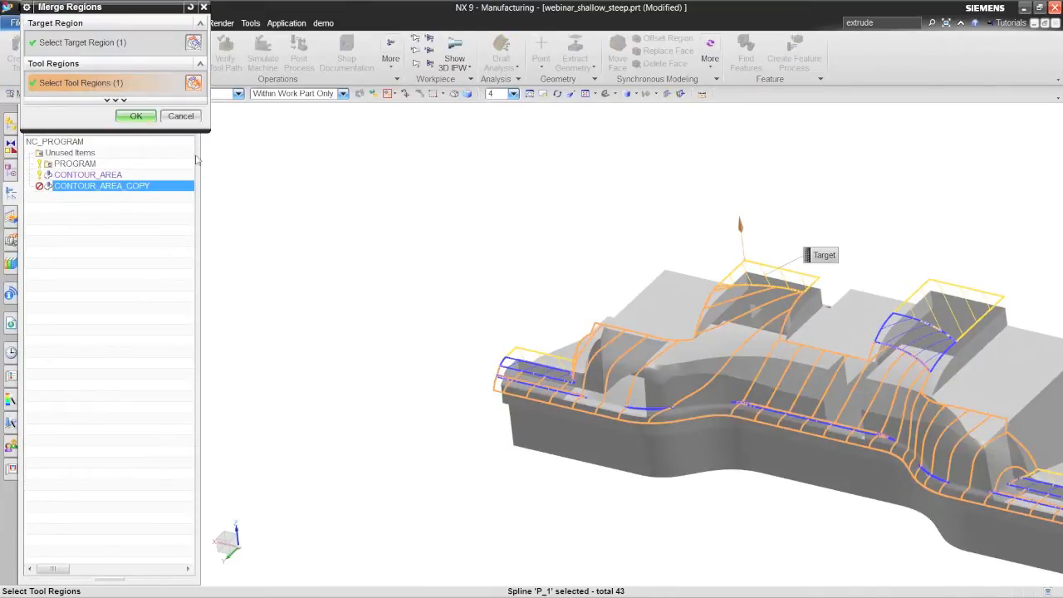
pyautogui.click(133, 117)
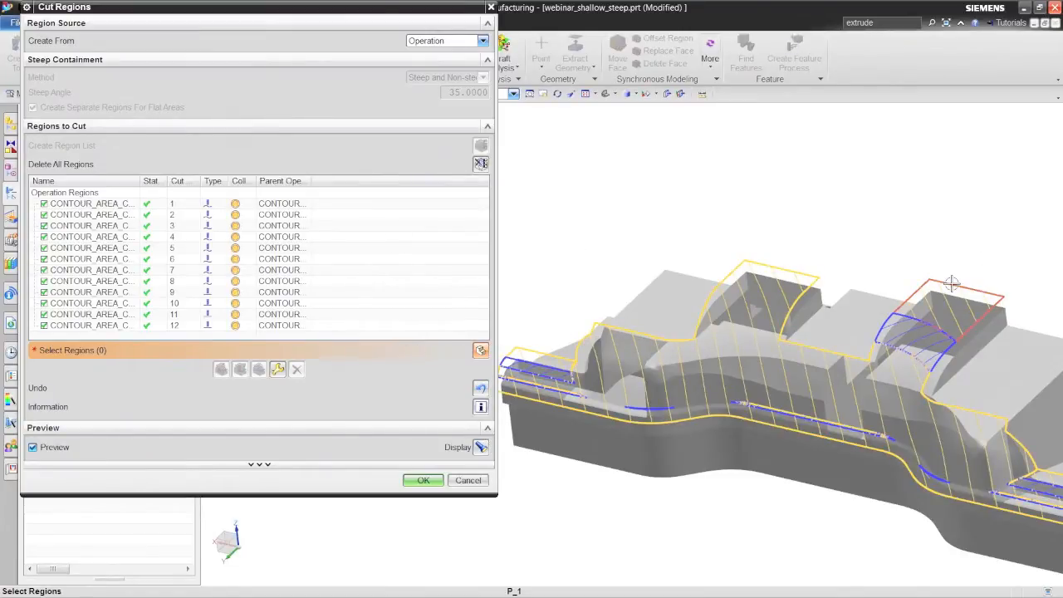
# Step: Delete the flat region at the back of the second pocket and regenerate the tool path
pyautogui.rightClick(230, 300)
pyautogui.click(264, 355)
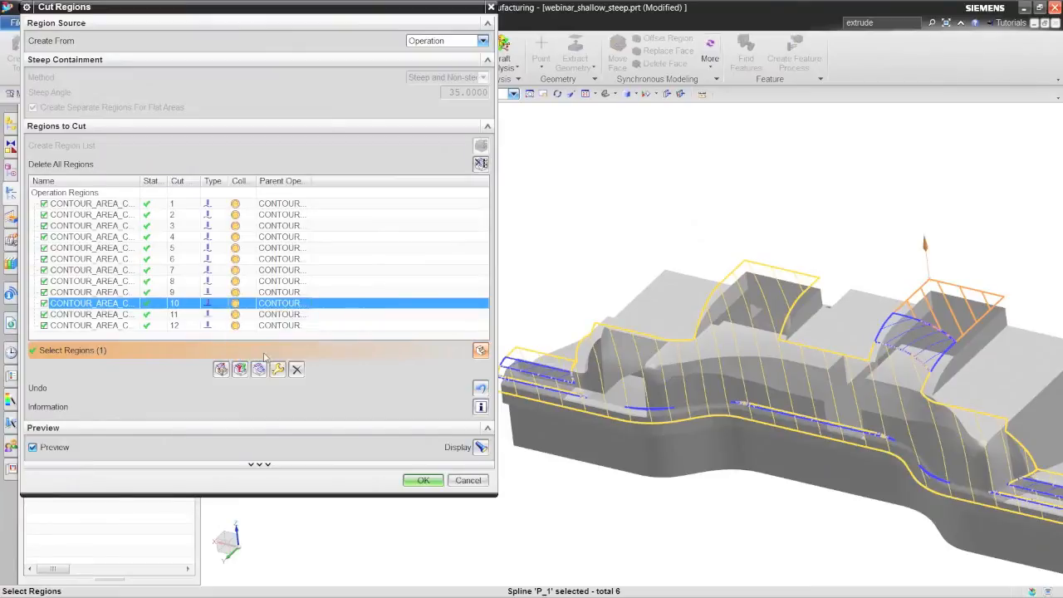
pyautogui.click(418, 480)
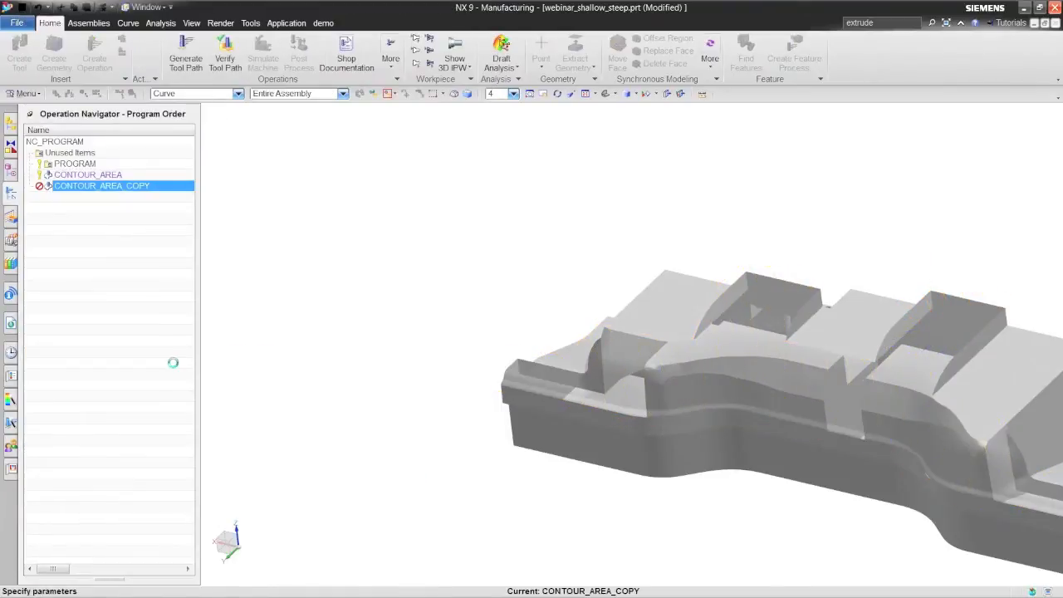
pyautogui.click(87, 385)
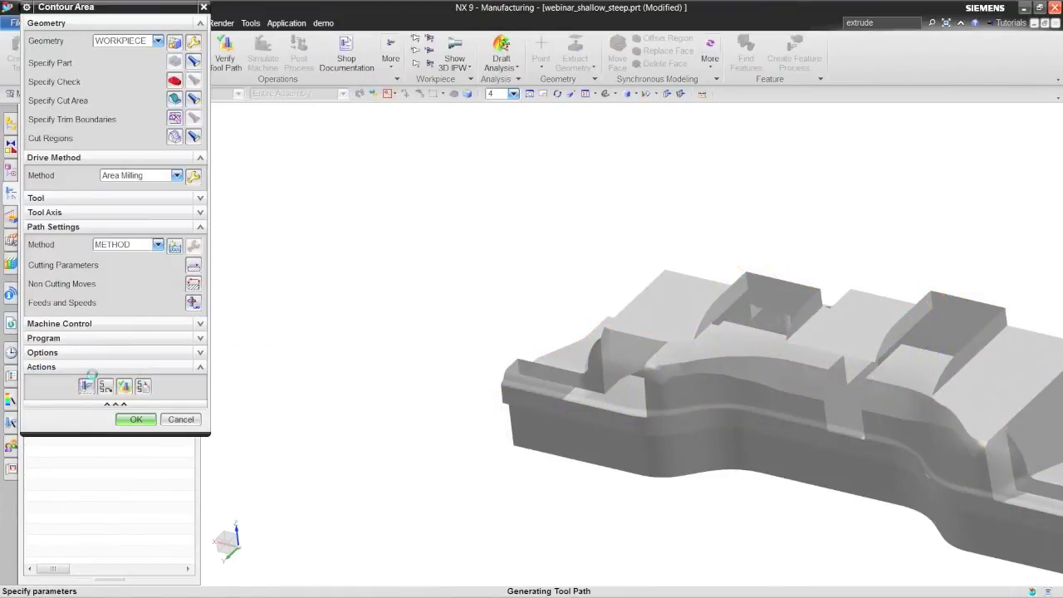
pyautogui.moveTo(941, 306); pyautogui.dragTo(316, 191, button='middle')
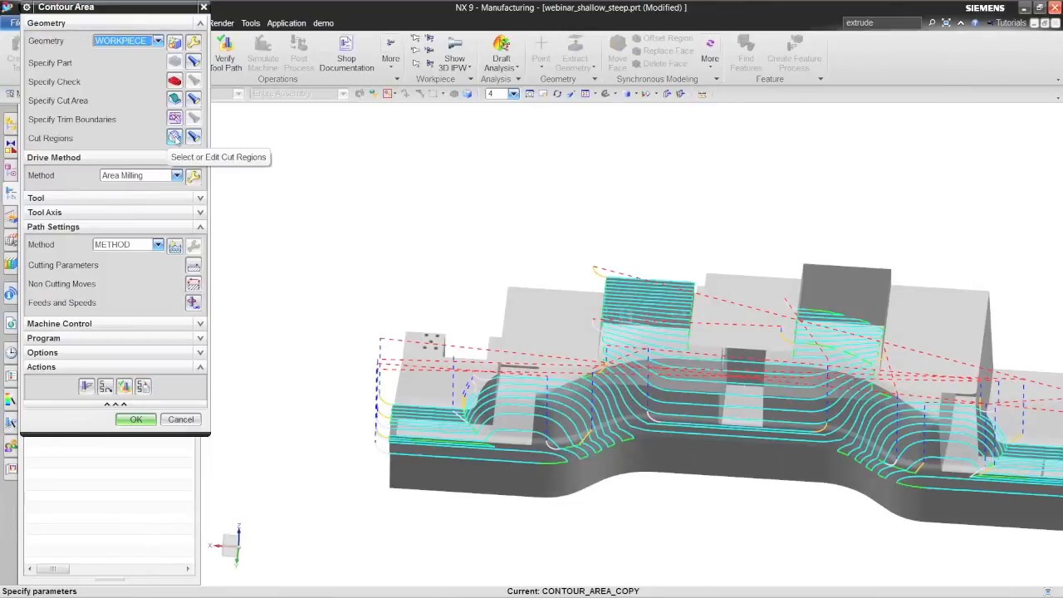
# Step: Change the containment type of the first cut region in the list to Steep
pyautogui.click(175, 137)
pyautogui.moveTo(507, 275); pyautogui.dragTo(503, 287, button='middle')
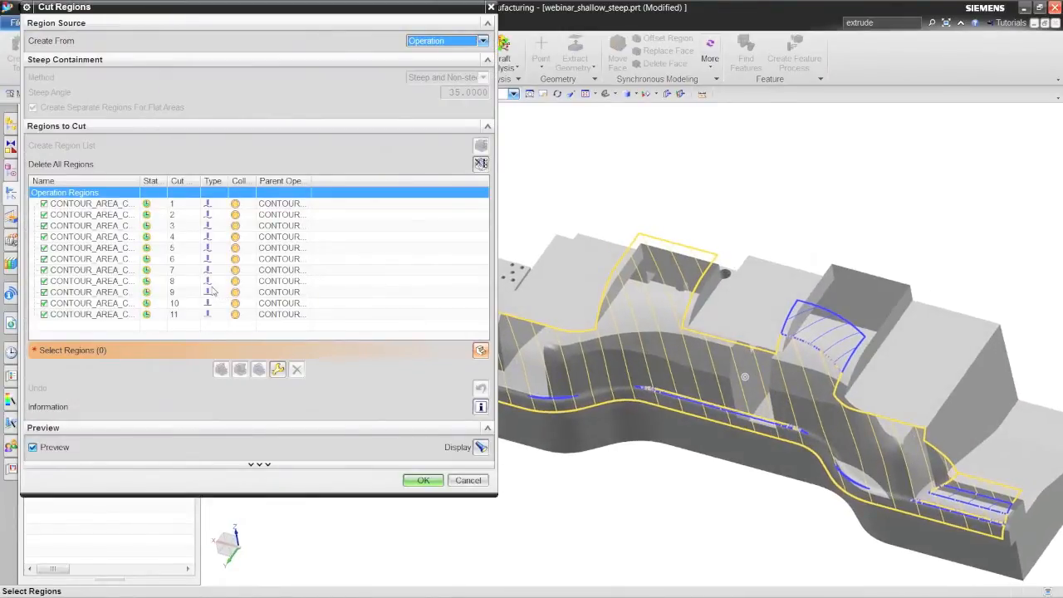
pyautogui.click(211, 205)
pyautogui.rightClick(211, 205)
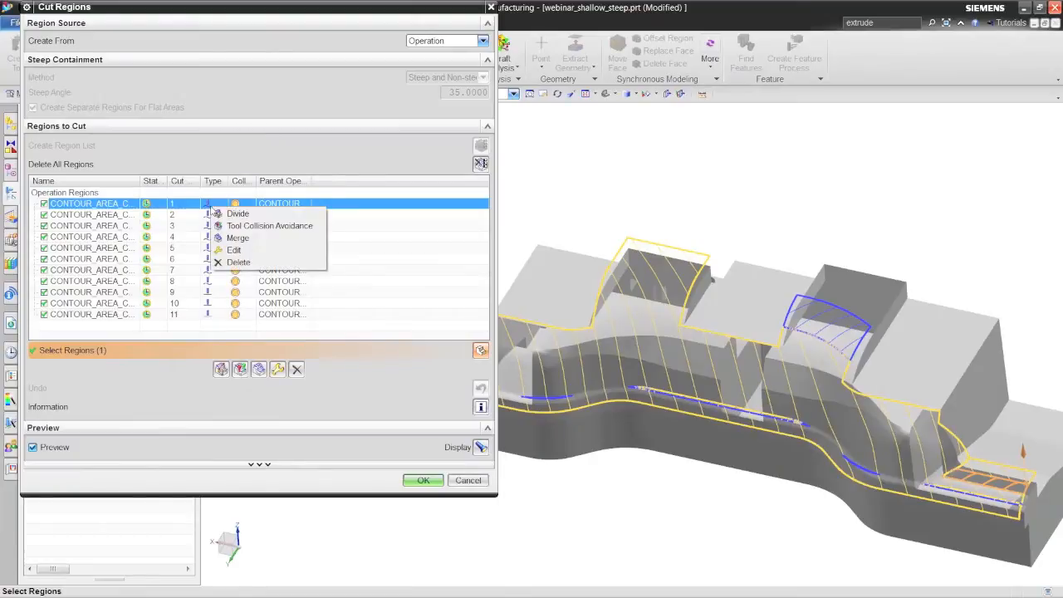
pyautogui.click(233, 250)
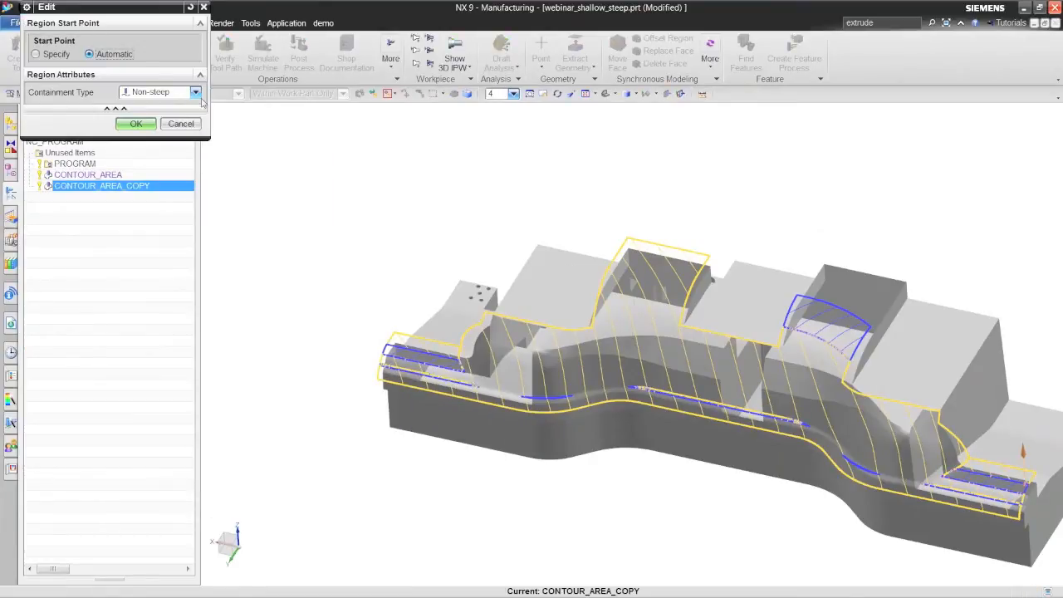
pyautogui.click(195, 92)
pyautogui.click(158, 105)
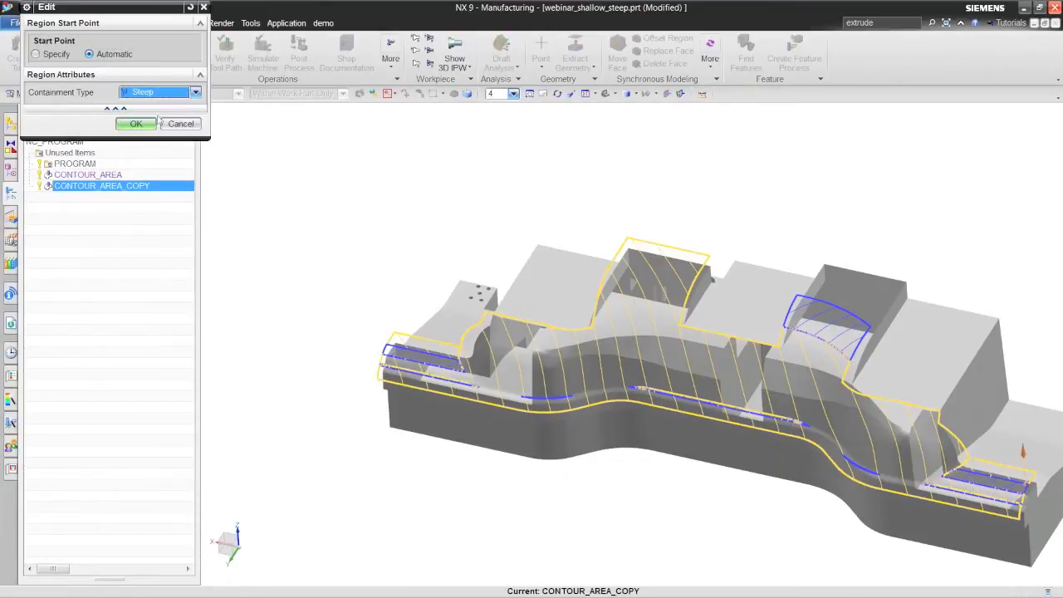
pyautogui.click(147, 125)
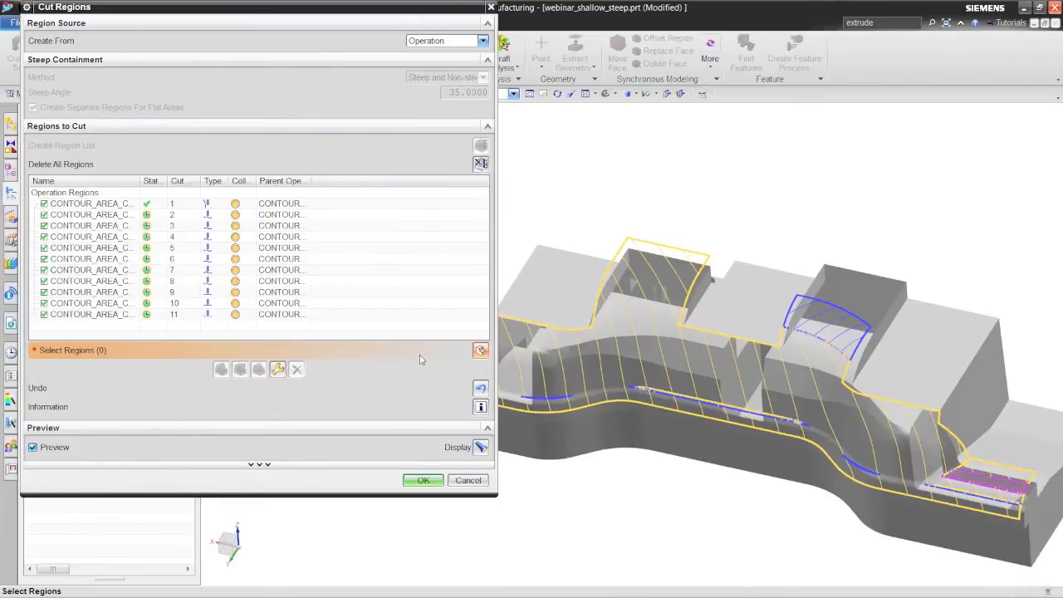
# Step: Change the containment type of cut region 11 to Non-steep
pyautogui.moveTo(555, 251); pyautogui.dragTo(788, 287, button='middle')
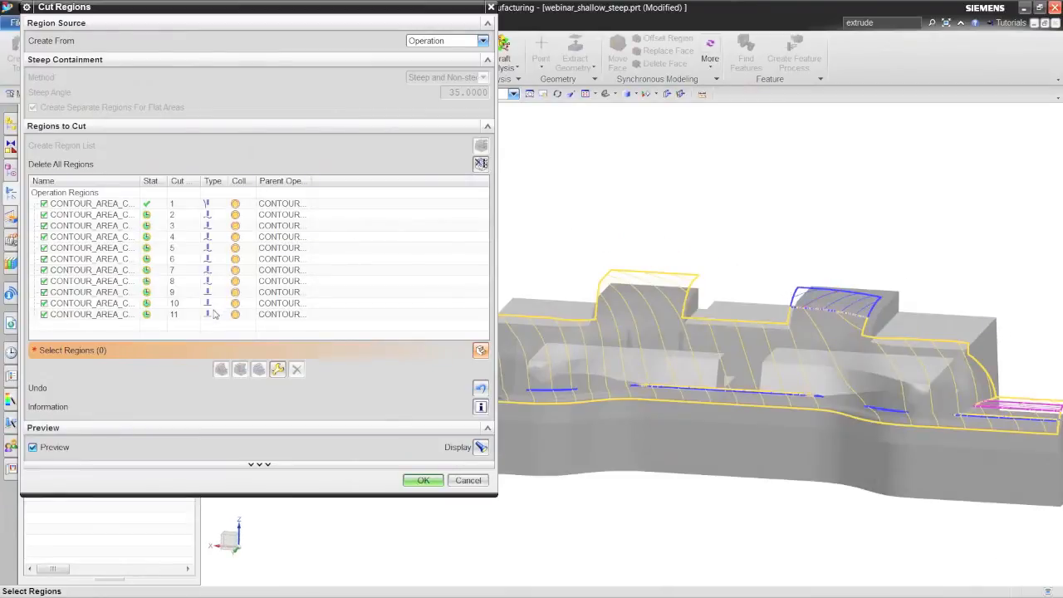
pyautogui.rightClick(214, 314)
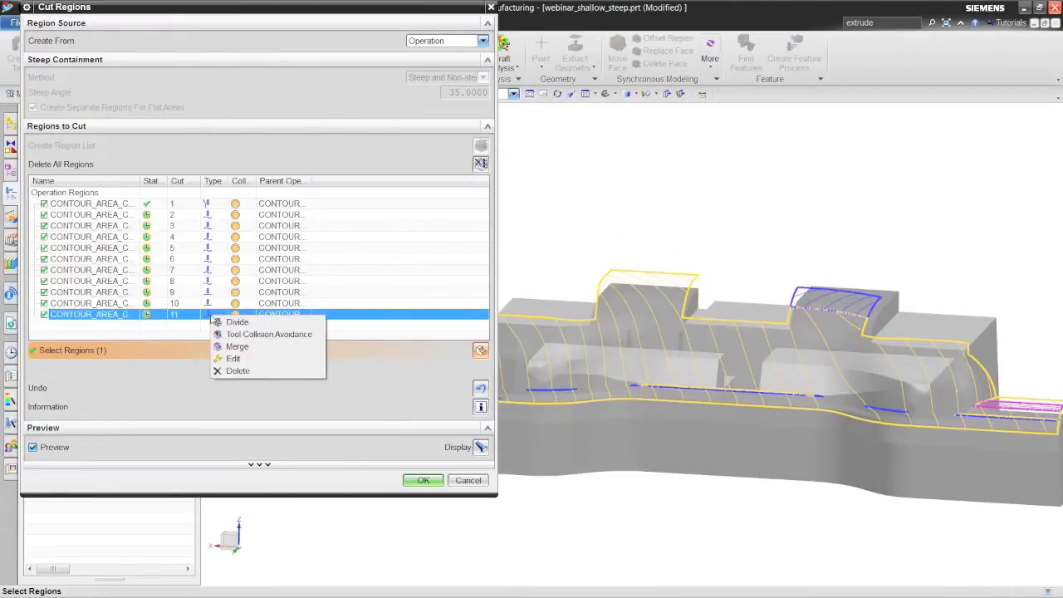
pyautogui.click(243, 358)
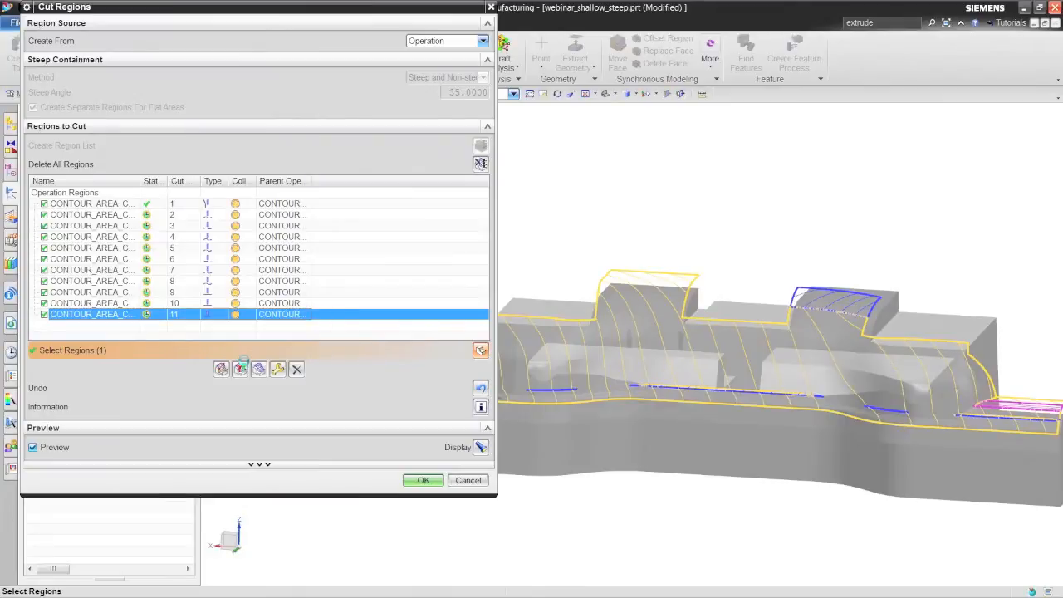
pyautogui.click(195, 93)
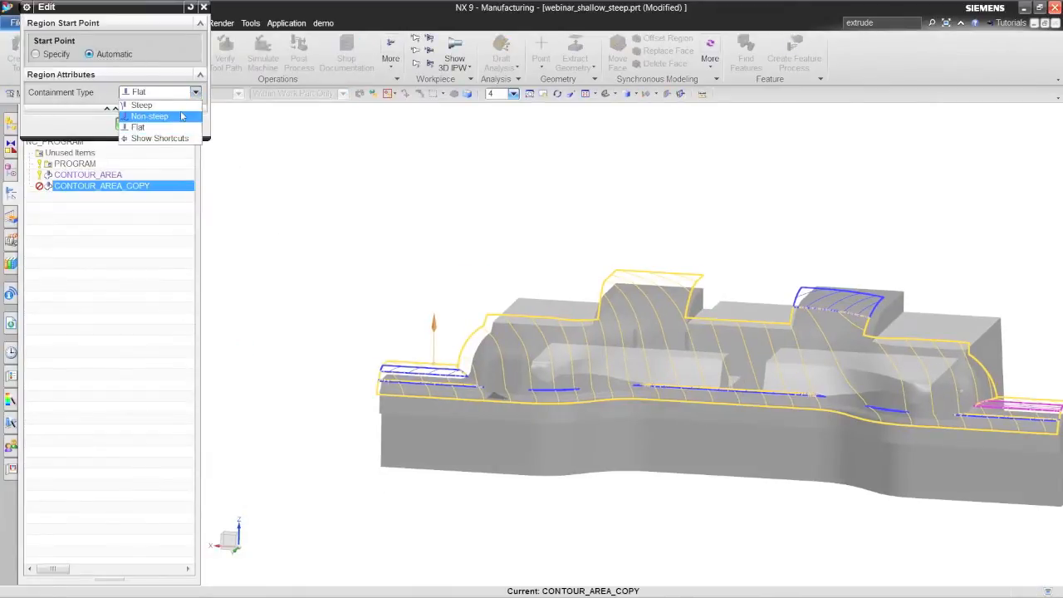
pyautogui.click(178, 117)
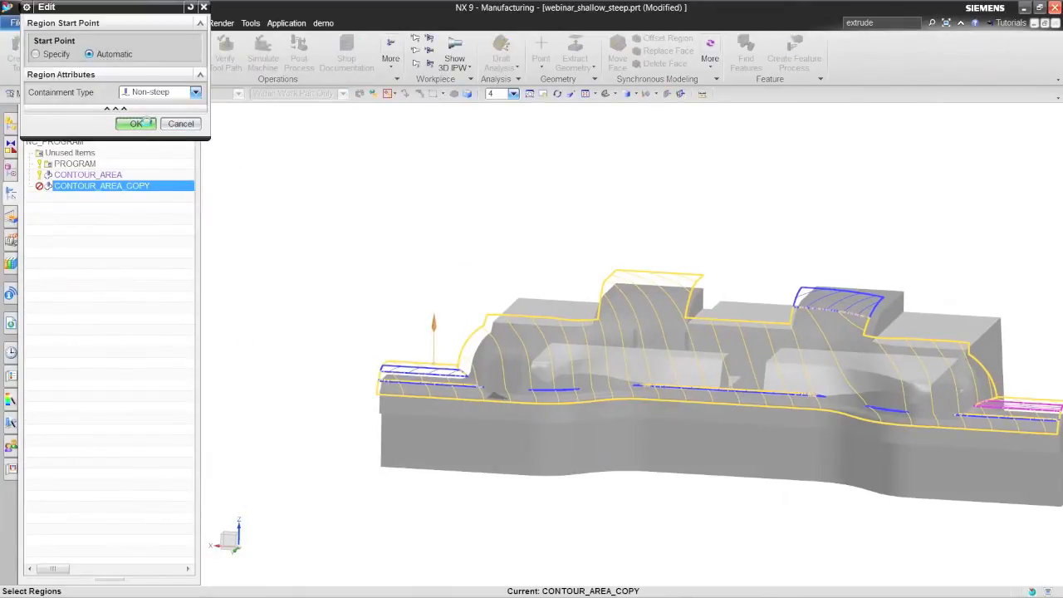
pyautogui.click(133, 122)
pyautogui.moveTo(340, 224); pyautogui.dragTo(311, 296, button='middle')
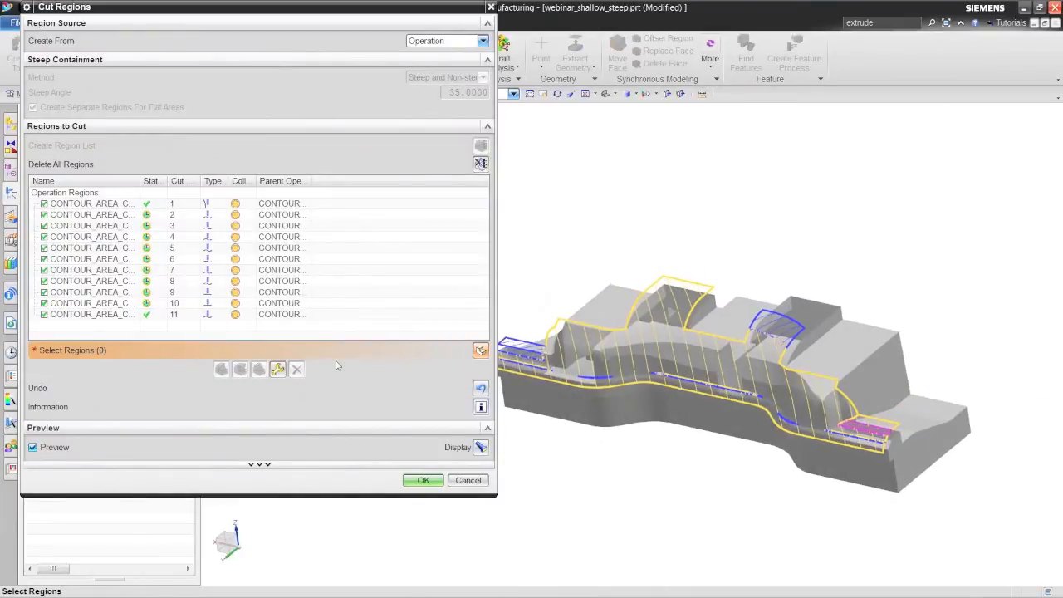
# Step: Highlight cut region 11 in the model and accept the customized cut regions
pyautogui.click(221, 315)
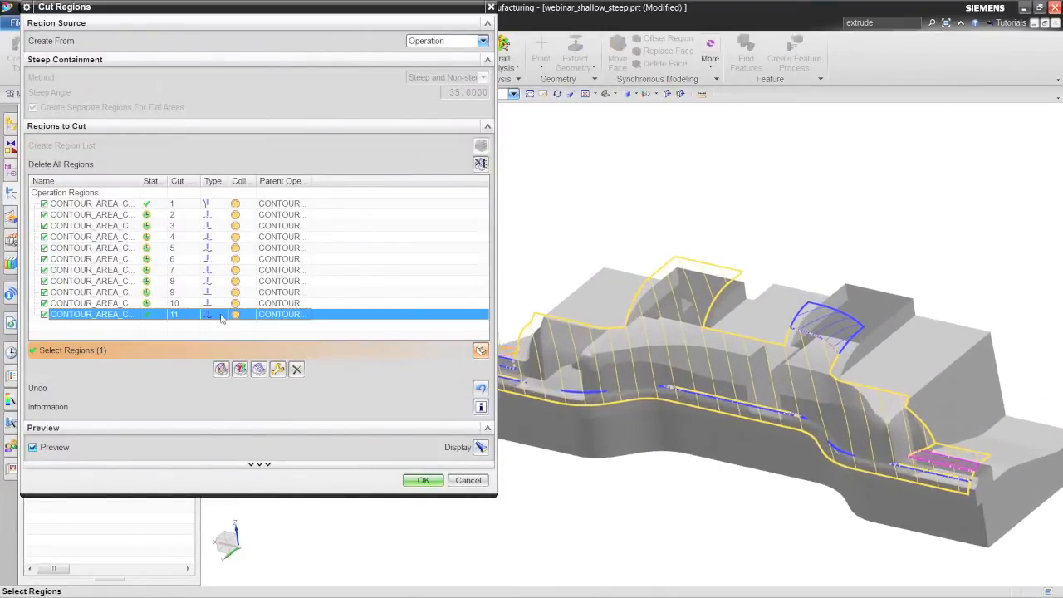
pyautogui.click(423, 480)
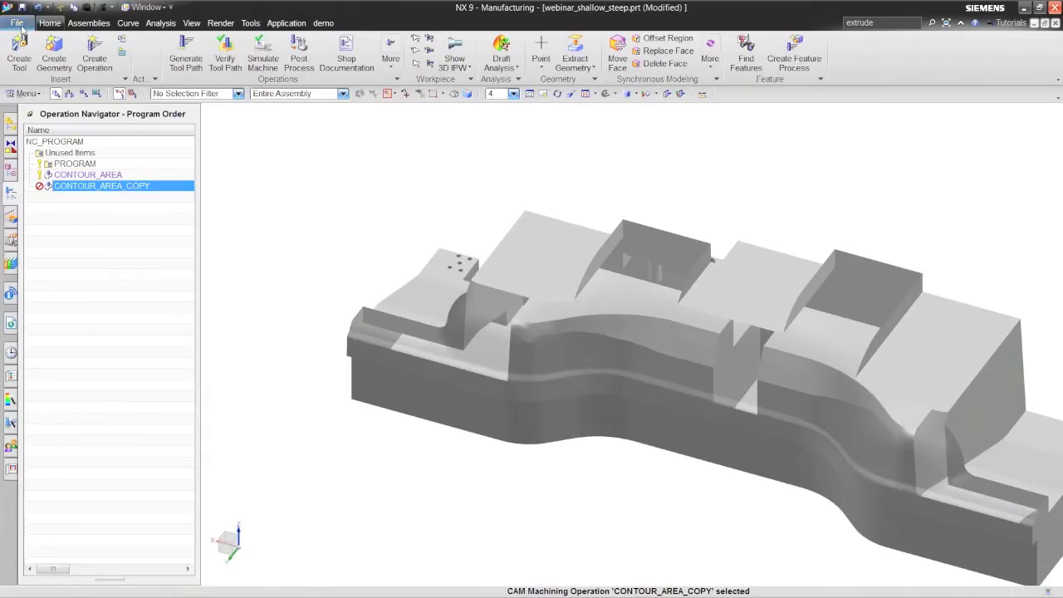
# Step: Start opening a file and browse to the 10-29-13_WEBINAR_PARTS folder on the My Passport drive
pyautogui.click(17, 23)
pyautogui.click(46, 59)
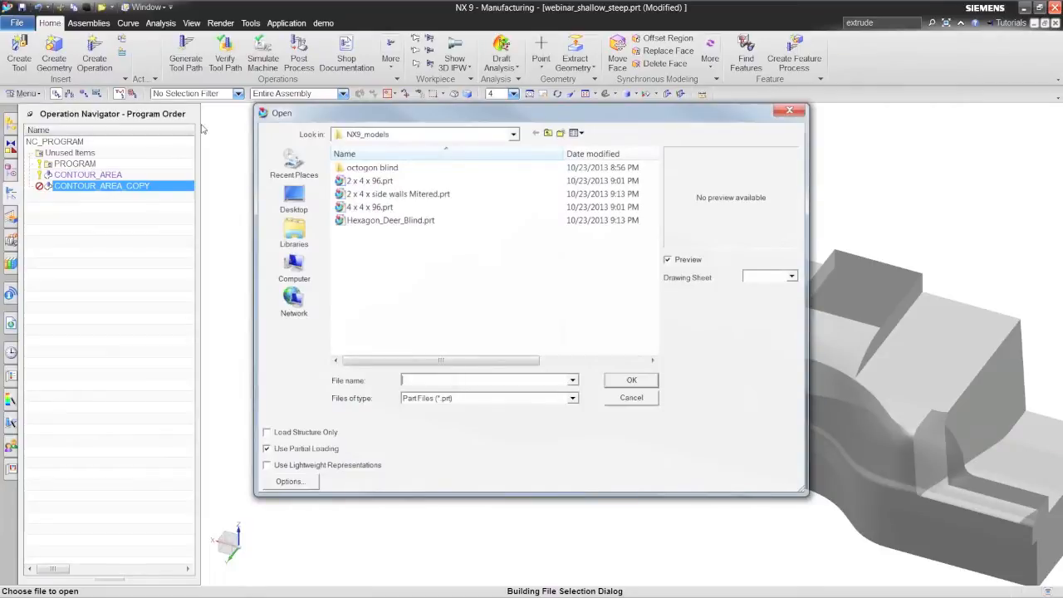
pyautogui.click(420, 134)
pyautogui.click(418, 249)
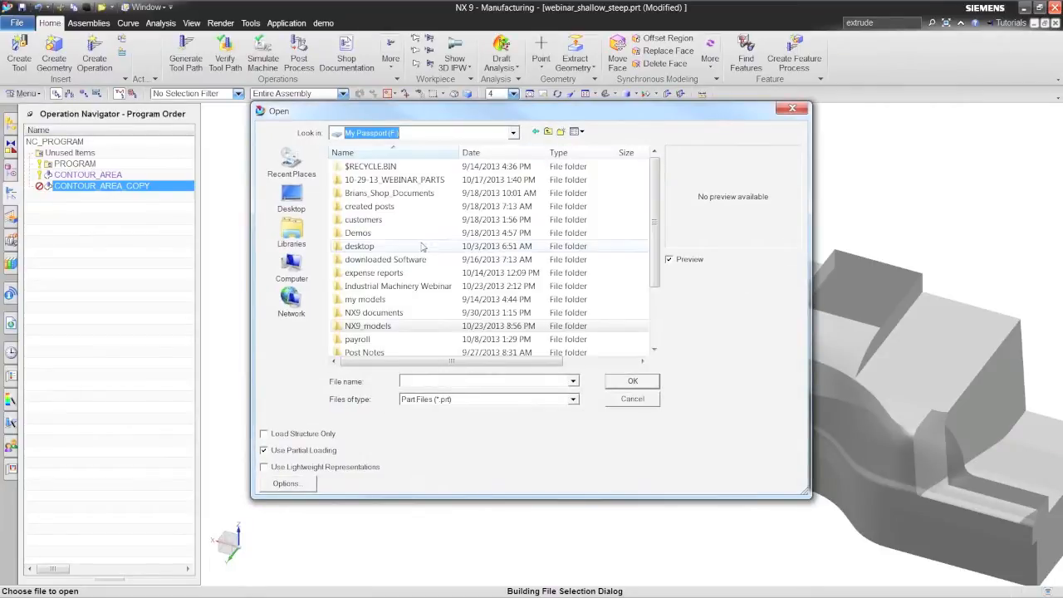
pyautogui.doubleClick(496, 182)
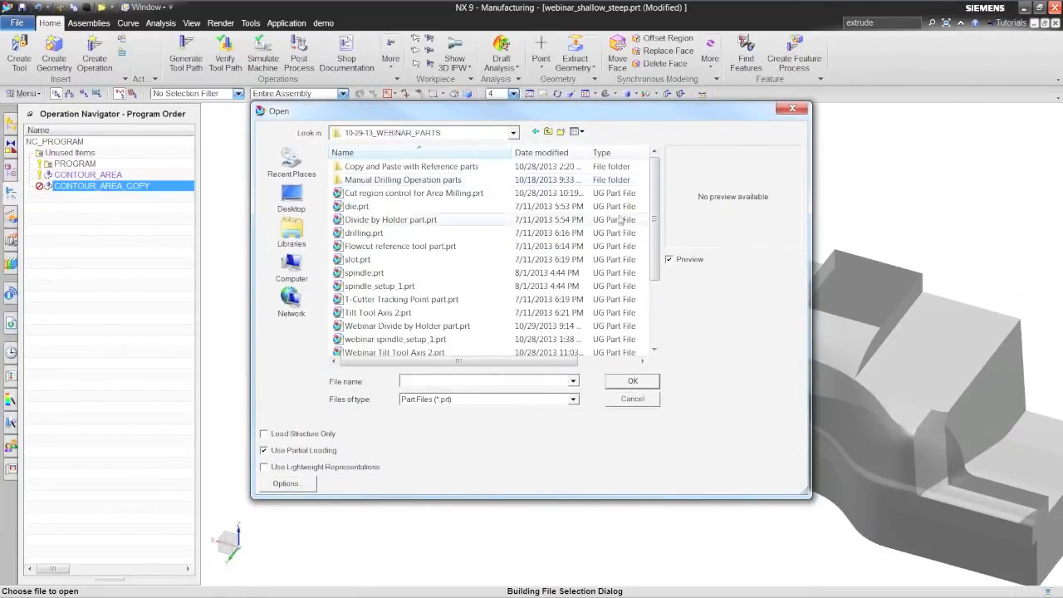
# Step: Display the part files as extra large icons and open Webinar Divide by Holder part.prt
pyautogui.scroll(-6, 645, 326)
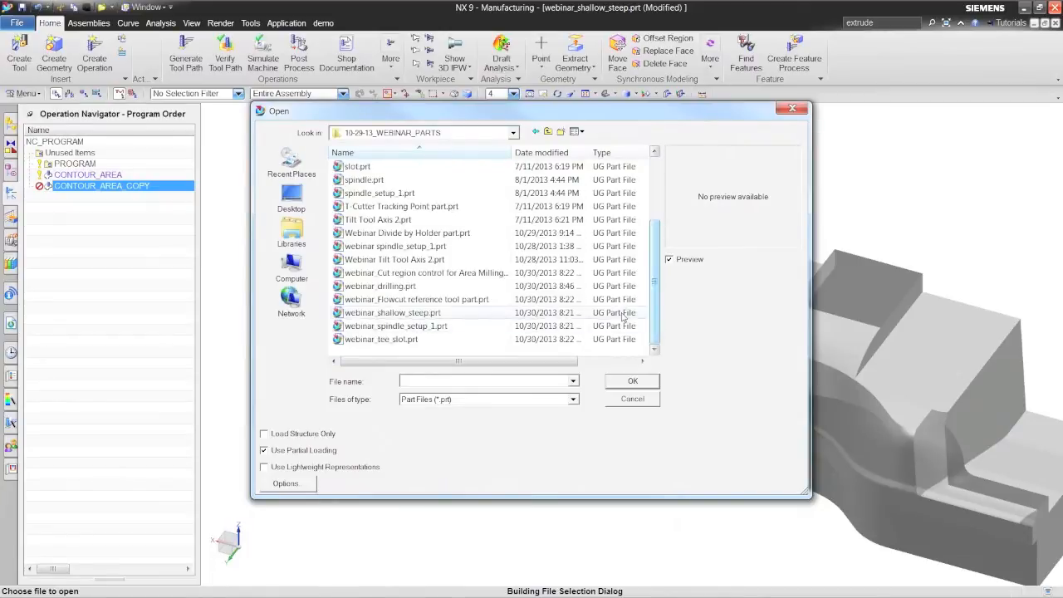
pyautogui.click(581, 131)
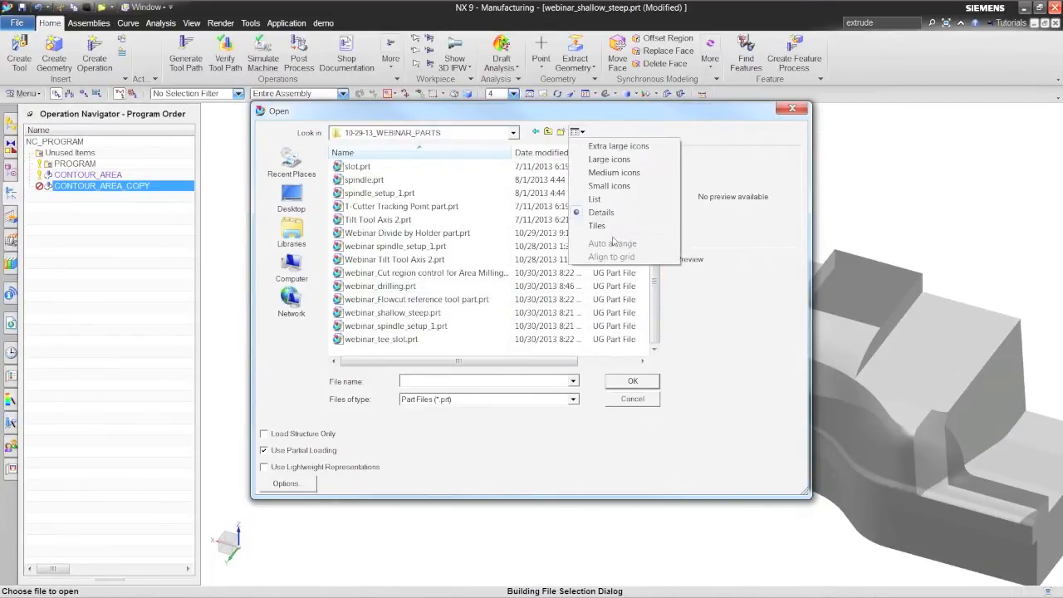
pyautogui.click(627, 147)
pyautogui.moveTo(656, 166); pyautogui.dragTo(654, 277)
pyautogui.click(451, 254)
pyautogui.doubleClick(451, 253)
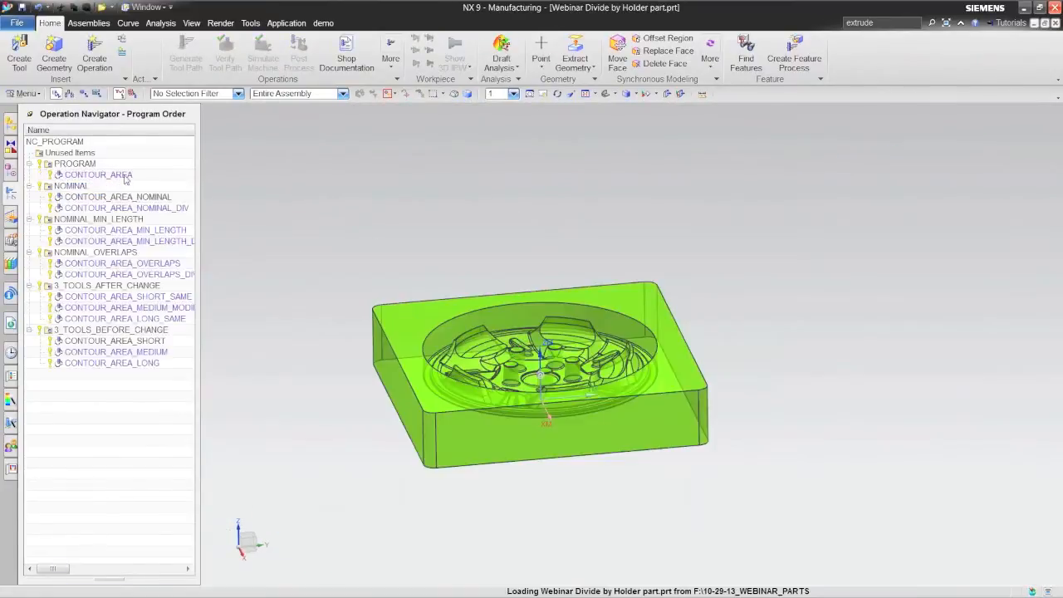
# Step: Step through the first moves of the CONTOUR_AREA tool path in Replay, viewing the tool close up, and close the operation
pyautogui.click(125, 175)
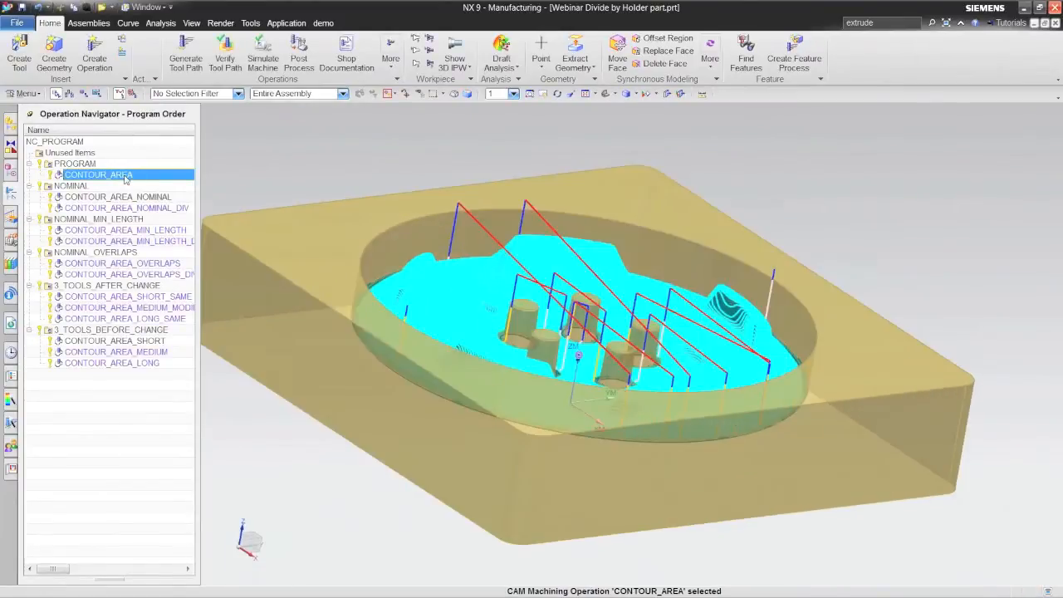
pyautogui.doubleClick(125, 176)
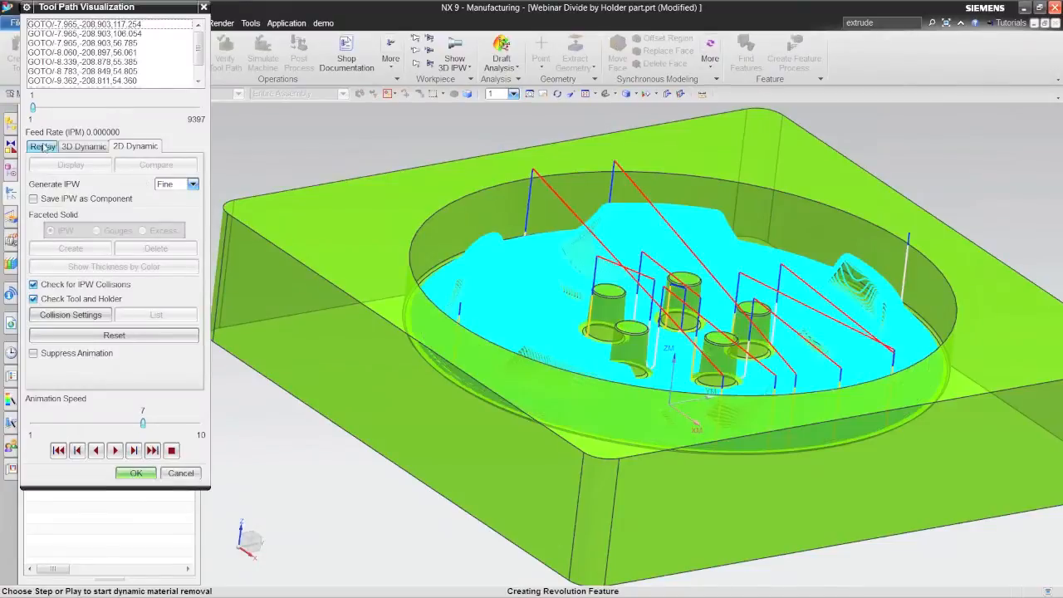
pyautogui.click(43, 147)
pyautogui.moveTo(465, 340); pyautogui.dragTo(332, 257, button='middle')
pyautogui.scroll(2, 472, 254)
pyautogui.moveTo(471, 254); pyautogui.dragTo(462, 377, button='middle')
pyautogui.click(134, 453)
pyautogui.click(135, 453)
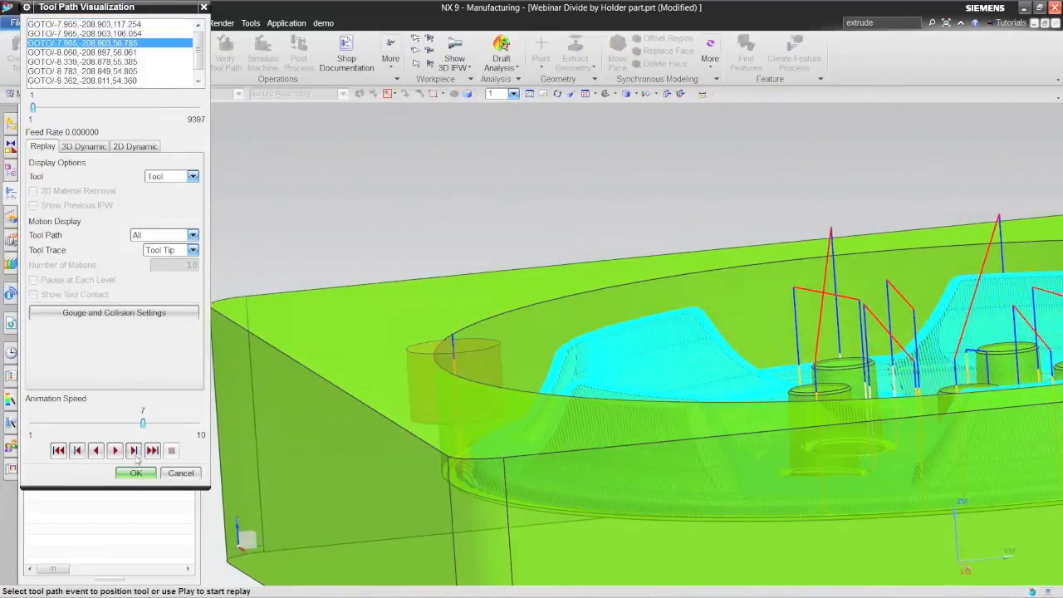
pyautogui.click(133, 451)
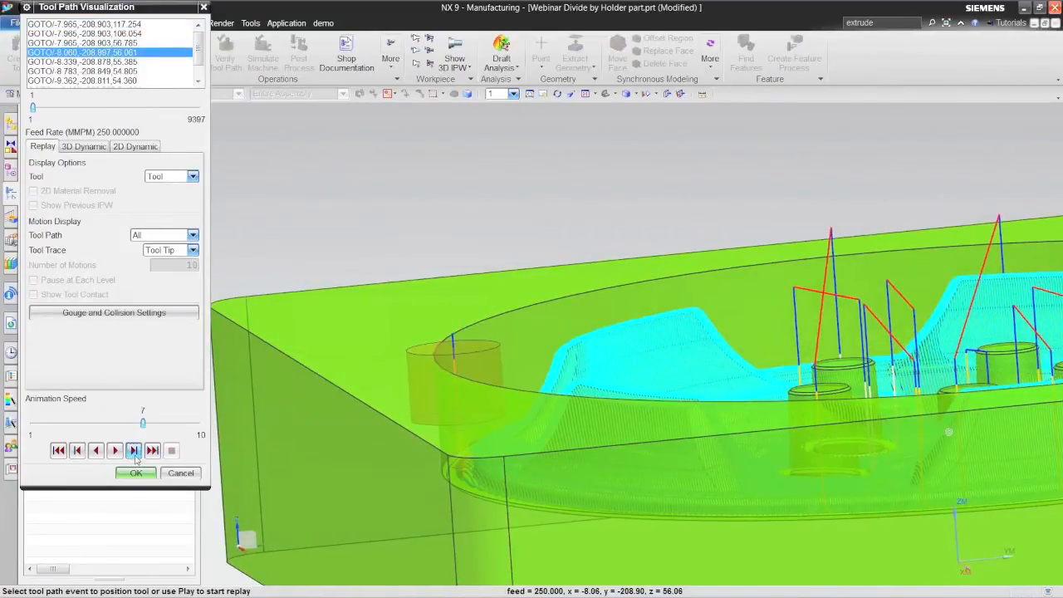
pyautogui.click(135, 473)
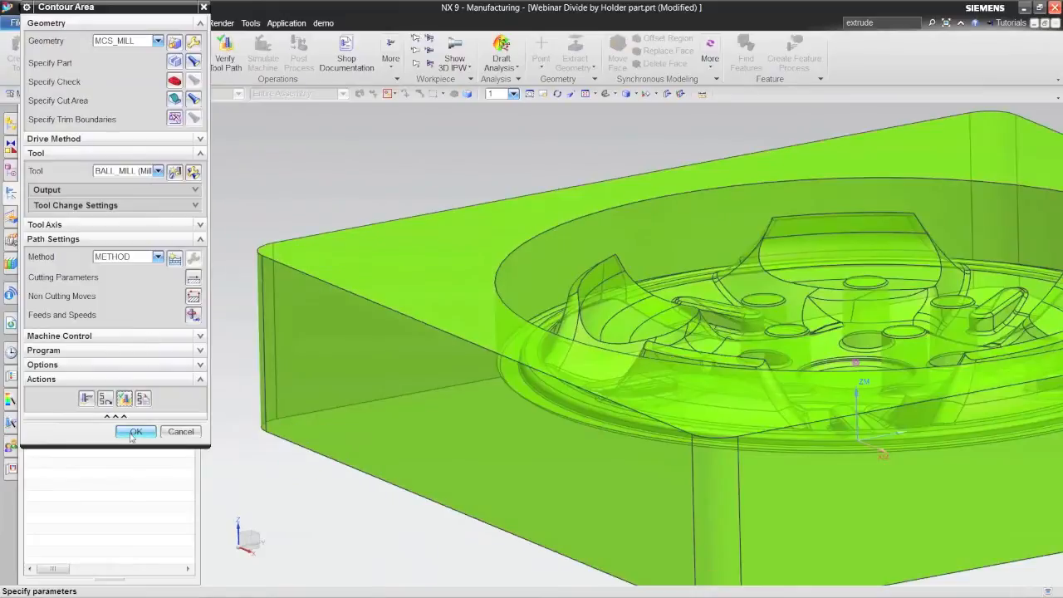
pyautogui.click(134, 433)
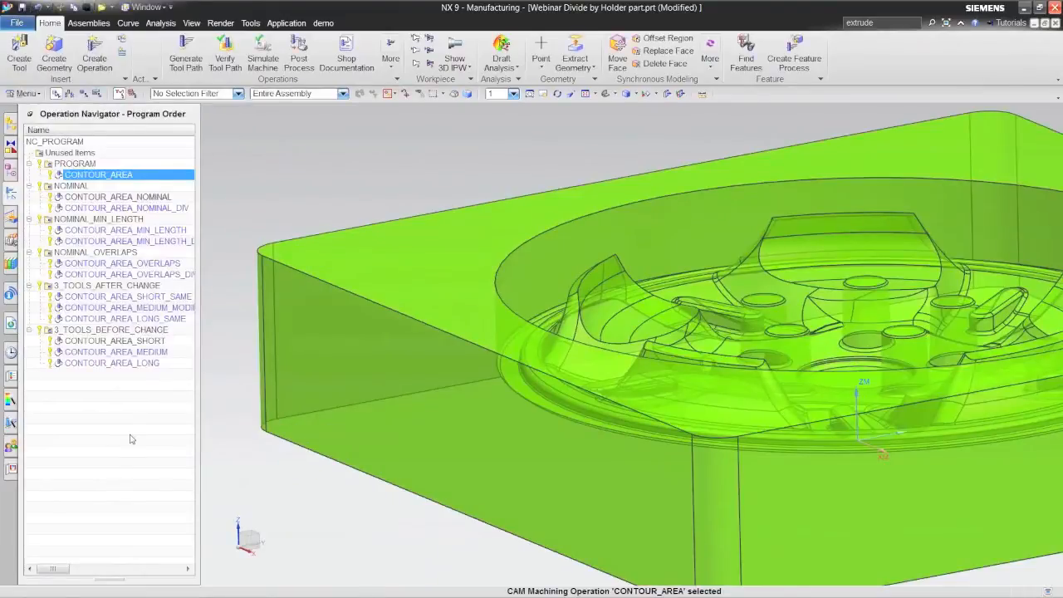
# Step: Start Divide by Holder on the CONTOUR_AREA operation and add BALL_MILL to the tool list
pyautogui.rightClick(131, 177)
pyautogui.moveTo(191, 339)
pyautogui.click(262, 388)
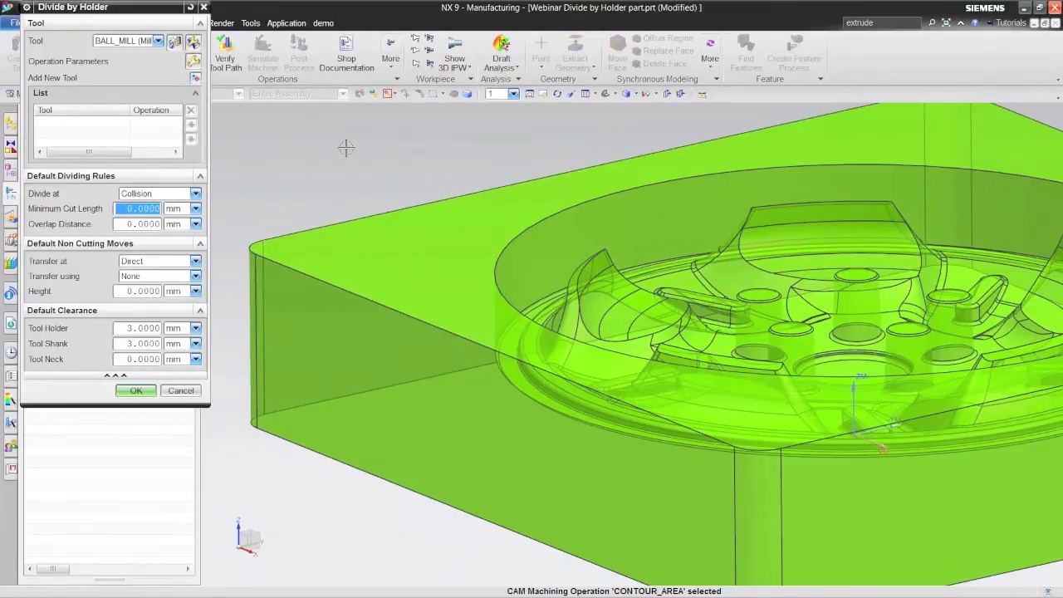
pyautogui.click(160, 42)
pyautogui.click(163, 50)
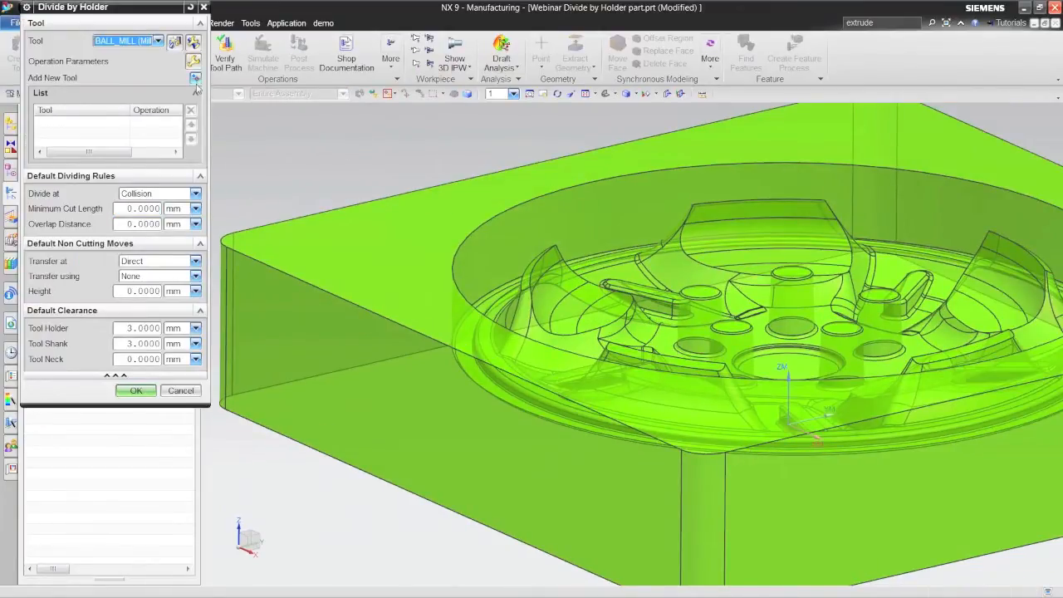
pyautogui.click(196, 79)
pyautogui.click(158, 40)
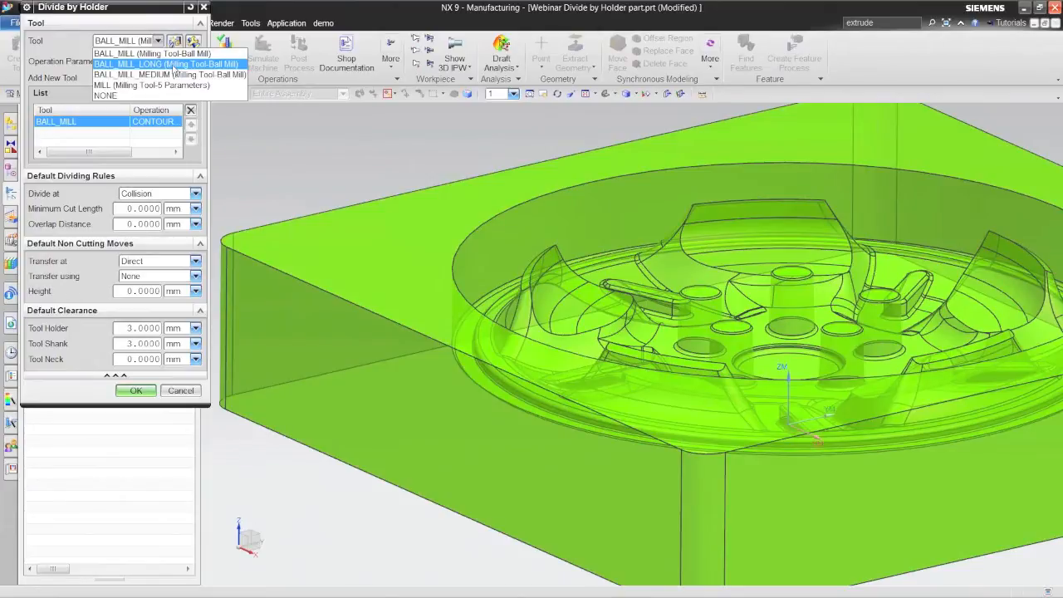
pyautogui.click(174, 65)
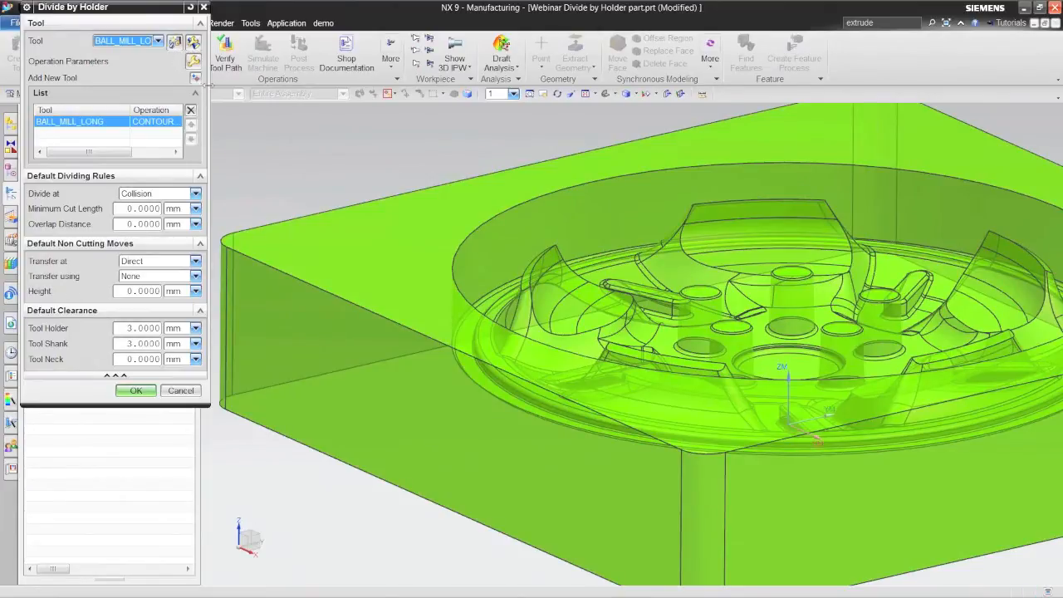
pyautogui.click(158, 41)
pyautogui.click(143, 52)
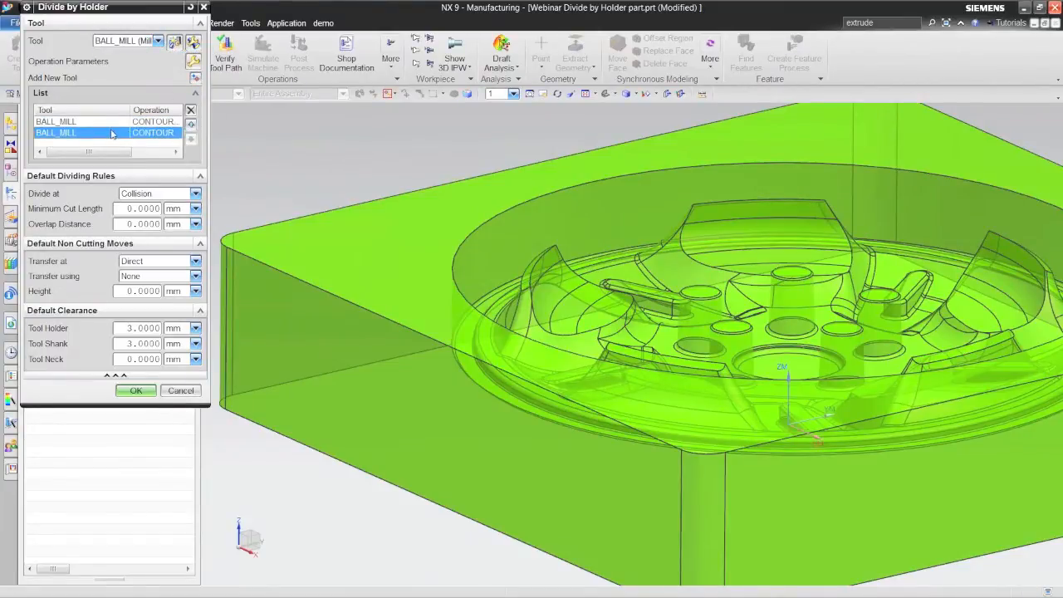
# Step: Set the second tool in the list to BALL_MILL_LONG and divide the tool path at collision
pyautogui.click(158, 42)
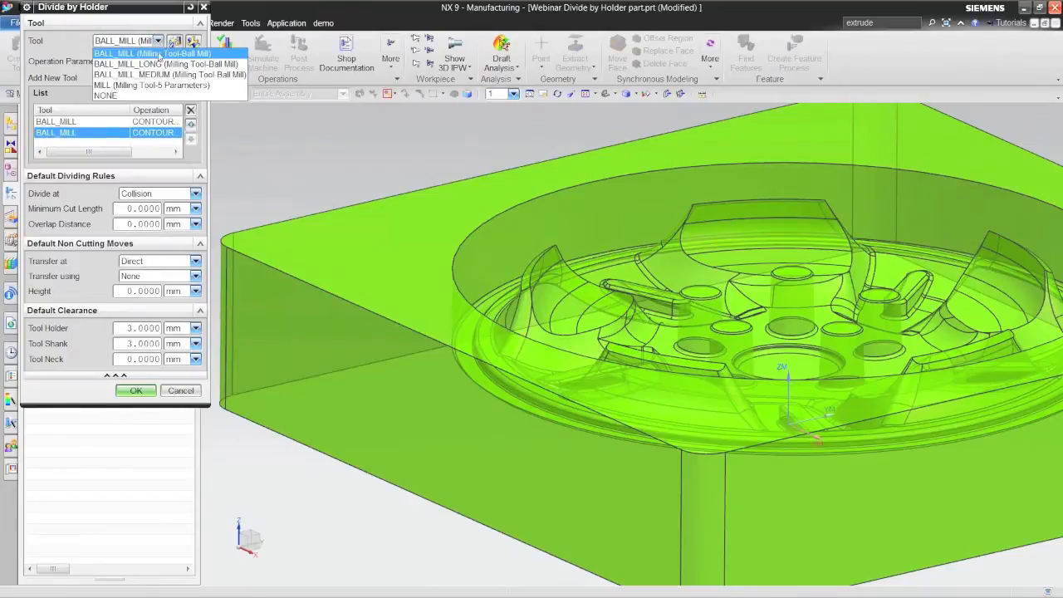
pyautogui.click(160, 65)
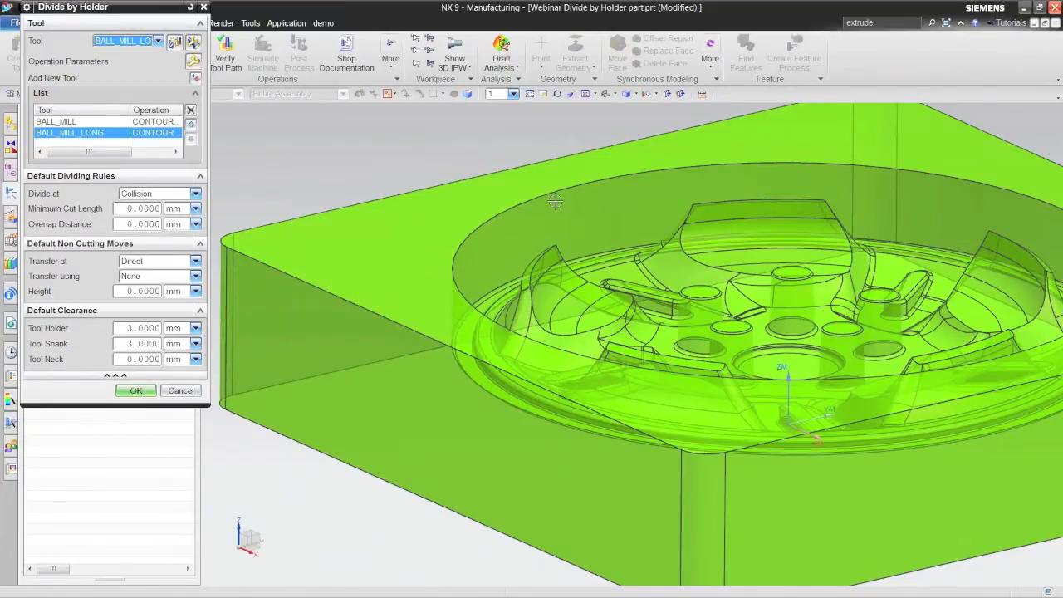
pyautogui.click(142, 392)
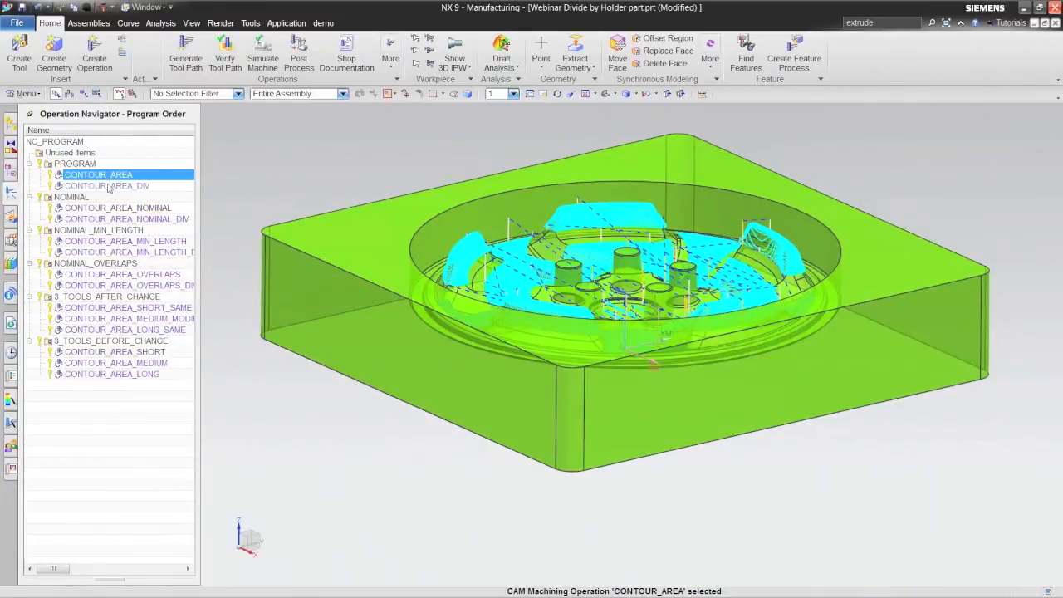
# Step: Compare the tool paths of the CONTOUR_AREA_DIV and CONTOUR_AREA operations on the part
pyautogui.click(109, 186)
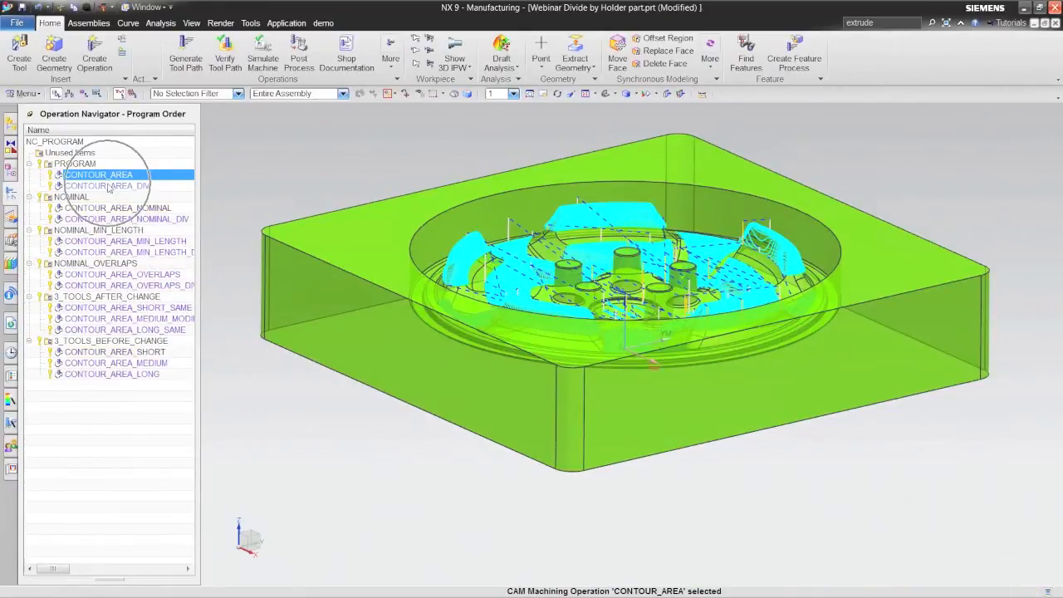
pyautogui.click(118, 187)
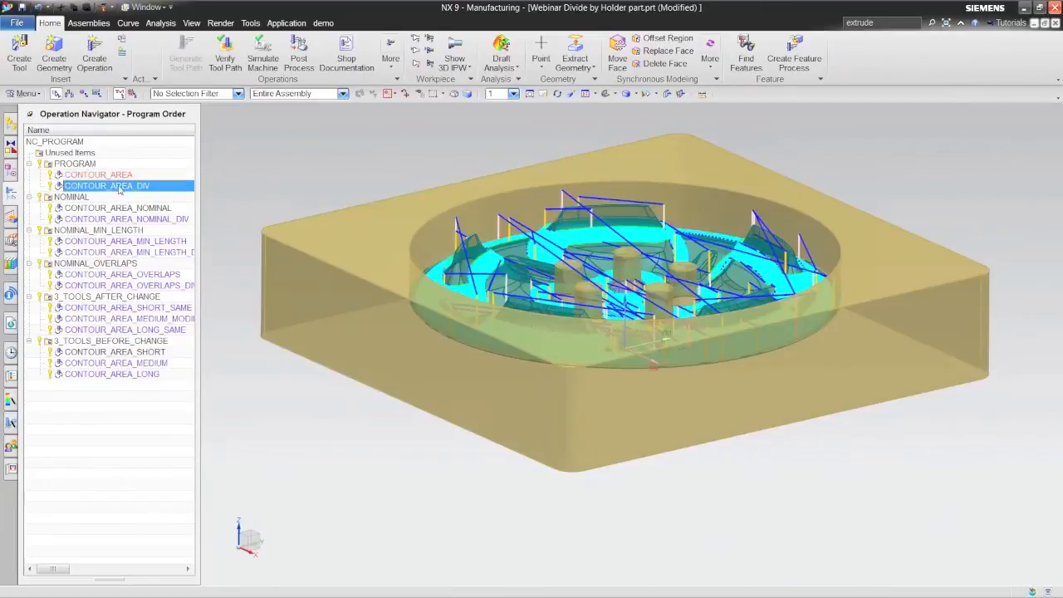
pyautogui.click(122, 175)
pyautogui.click(121, 185)
pyautogui.click(119, 184)
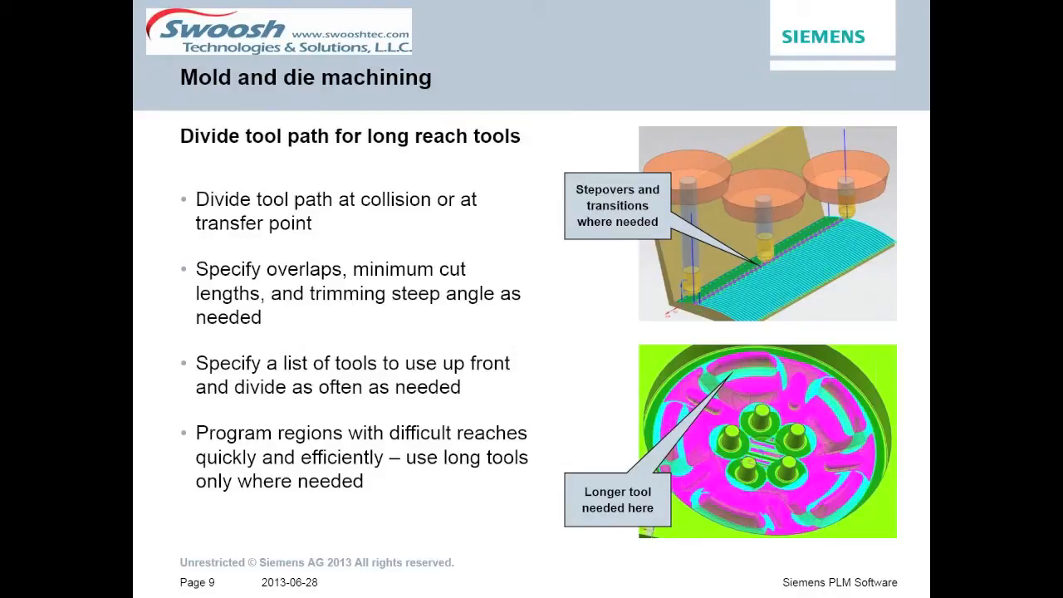
pyautogui.click(313, 152)
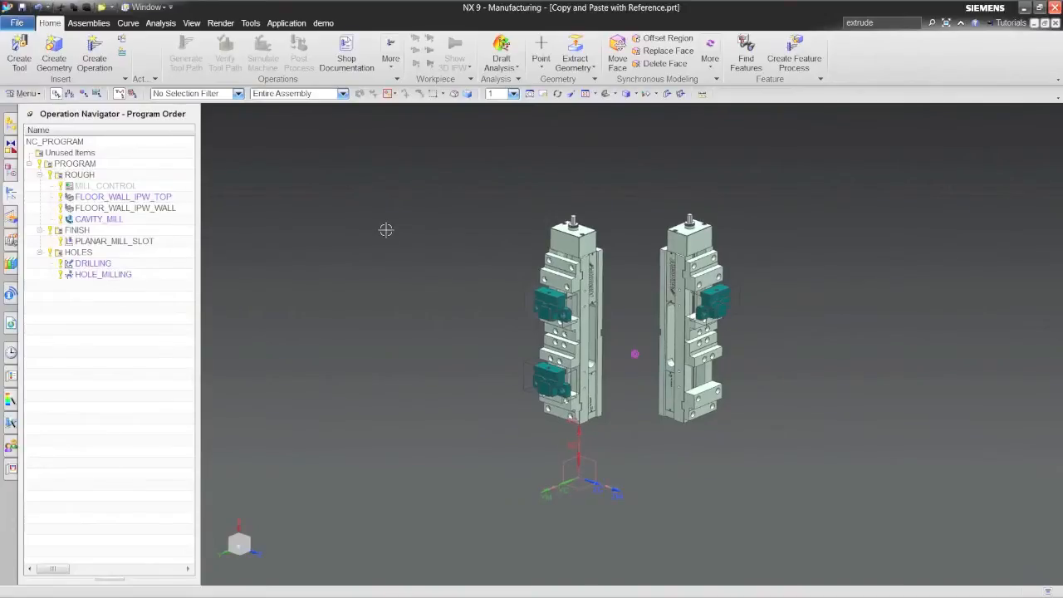
# Step: Show the Operation Navigator by machine tool and then by geometry
pyautogui.moveTo(386, 229); pyautogui.dragTo(190, 202, button='middle')
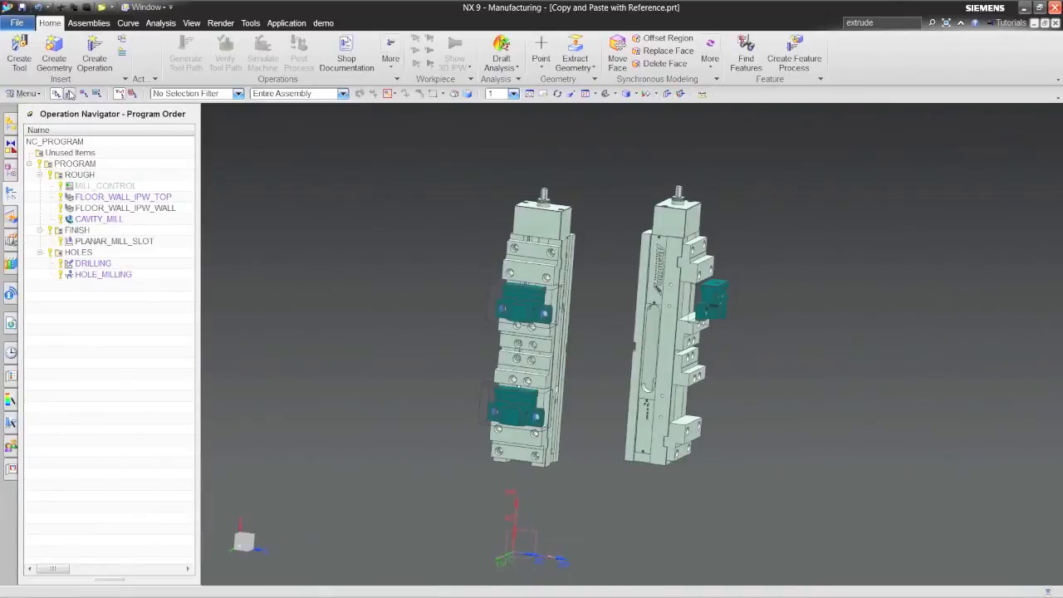
pyautogui.click(69, 93)
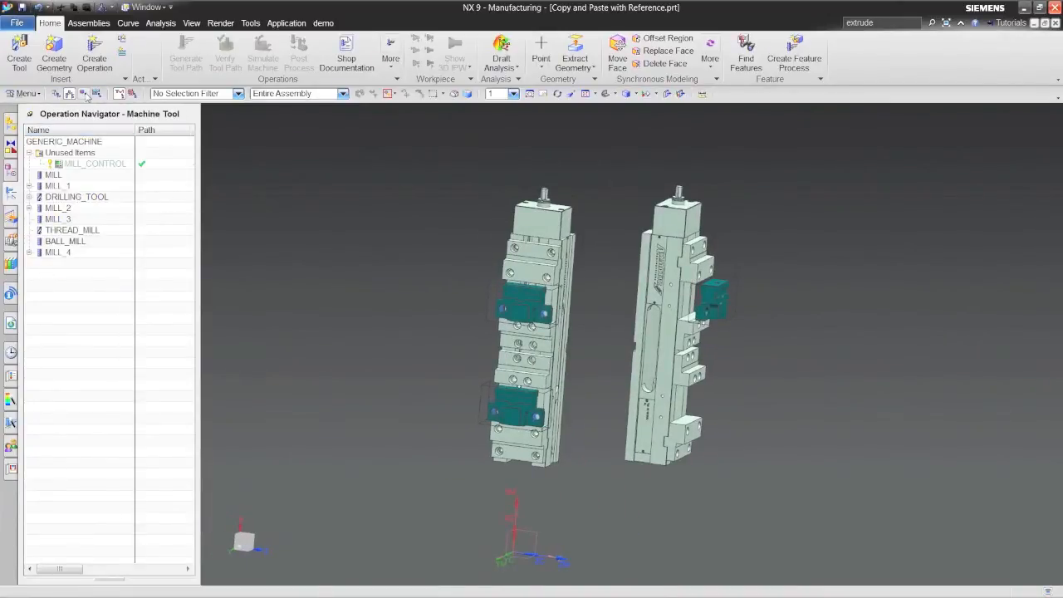
pyautogui.click(84, 94)
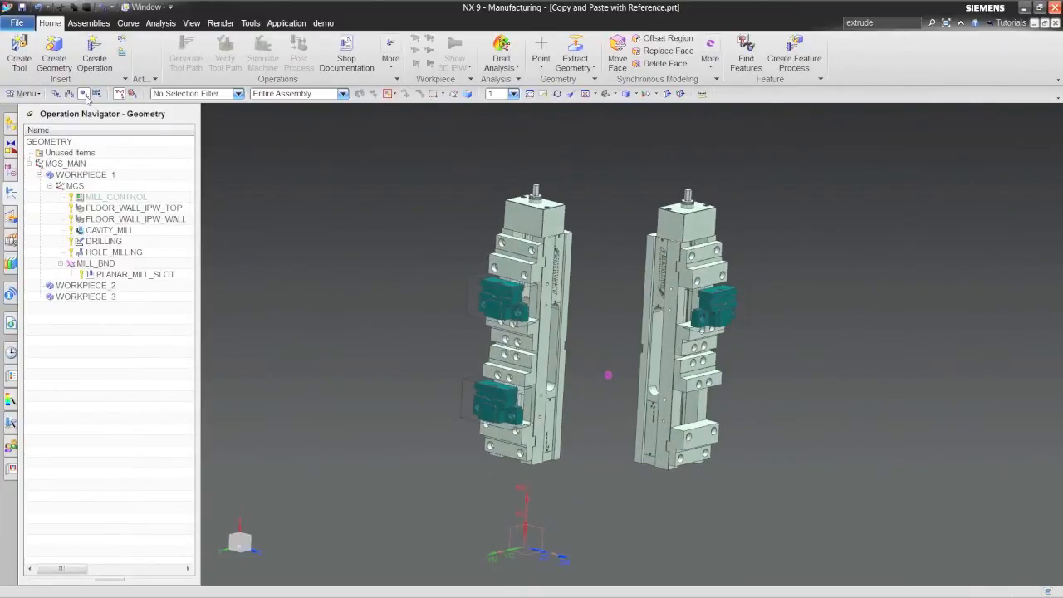
# Step: Highlight the MCS, WORKPIECE_1, WORKPIECE_2 and WORKPIECE_3 one by one to locate them on the fixtures
pyautogui.click(77, 186)
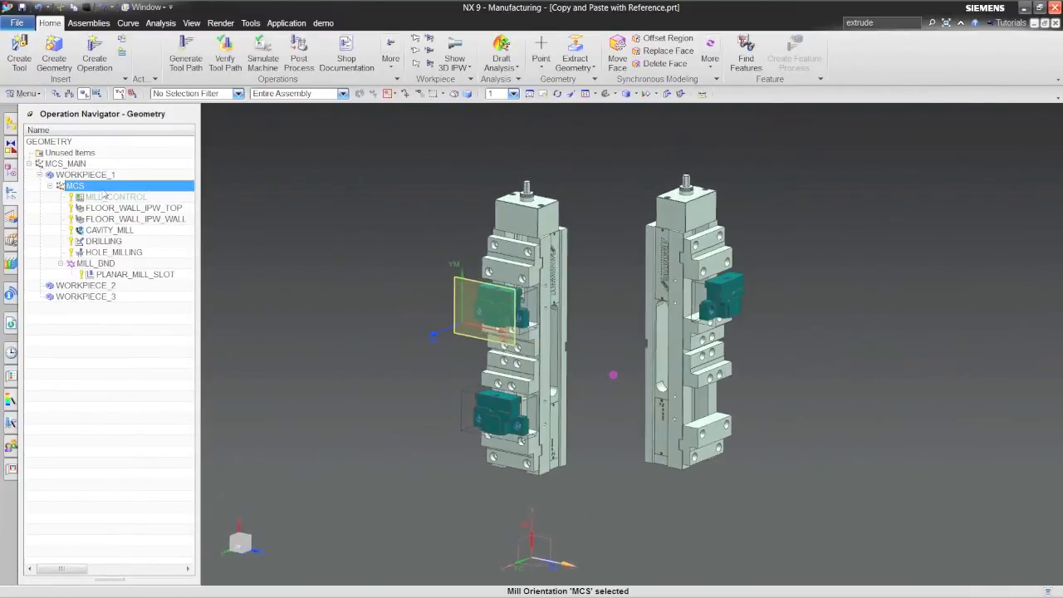
pyautogui.click(101, 177)
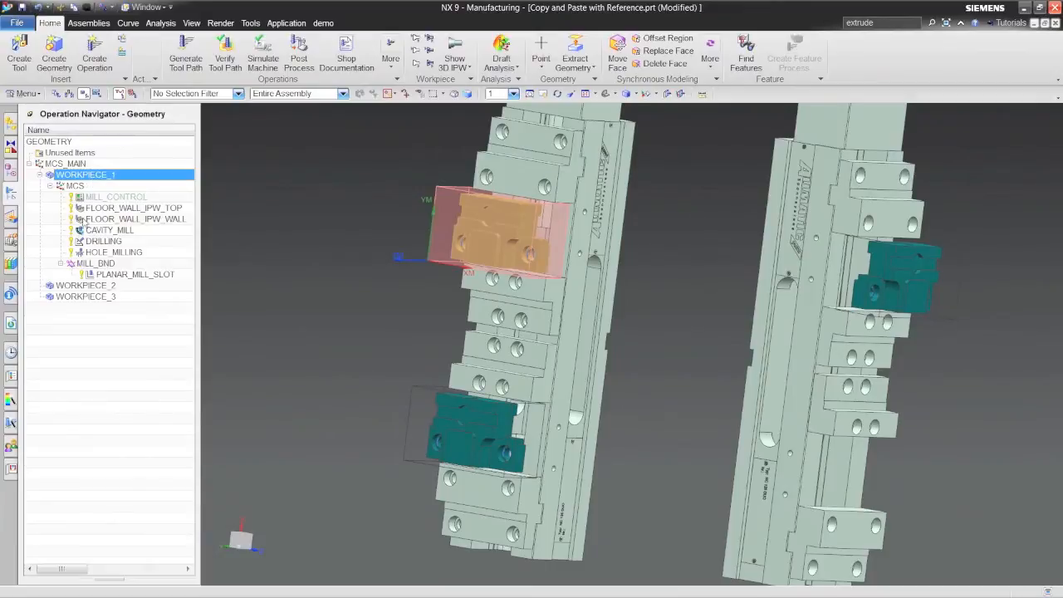
pyautogui.click(84, 287)
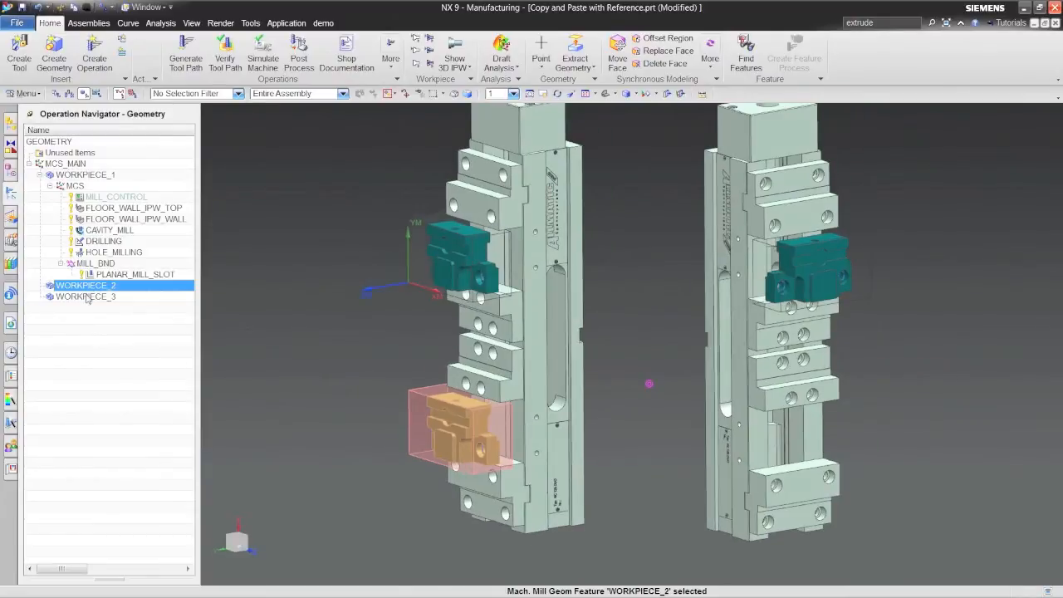
pyautogui.click(87, 297)
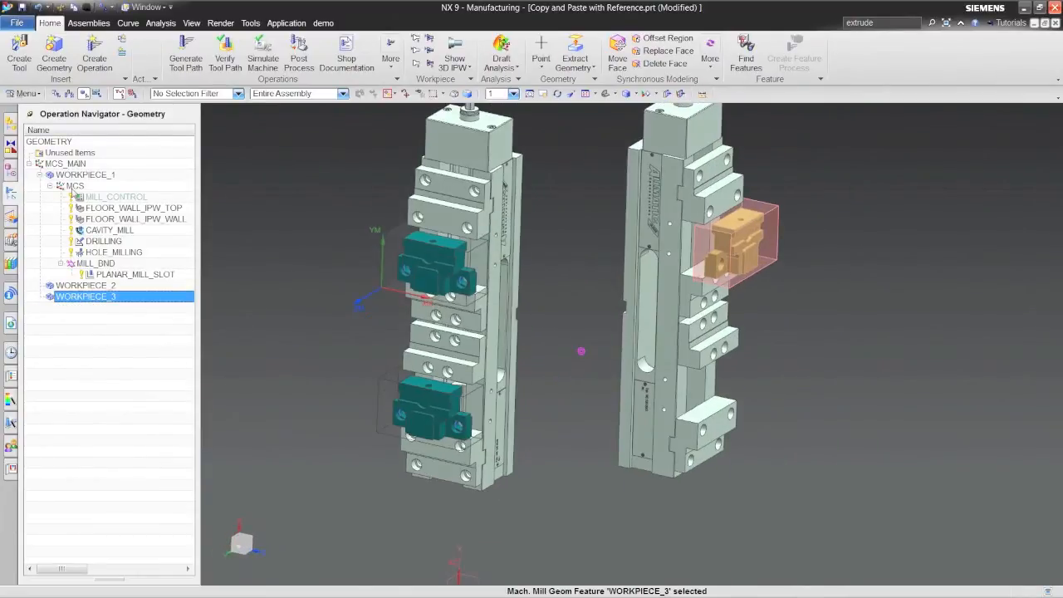
# Step: Copy the MCS group of WORKPIECE_1, paste it inside WORKPIECE_2 with reference, and expand the pasted group
pyautogui.click(74, 187)
pyautogui.rightClick(77, 187)
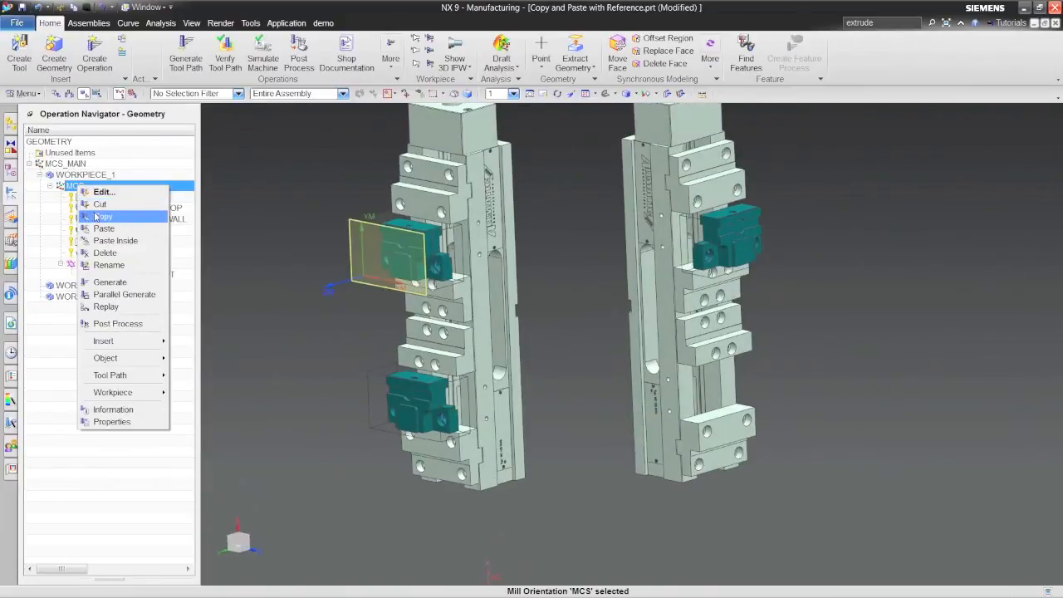
pyautogui.click(98, 216)
pyautogui.click(101, 285)
pyautogui.rightClick(101, 286)
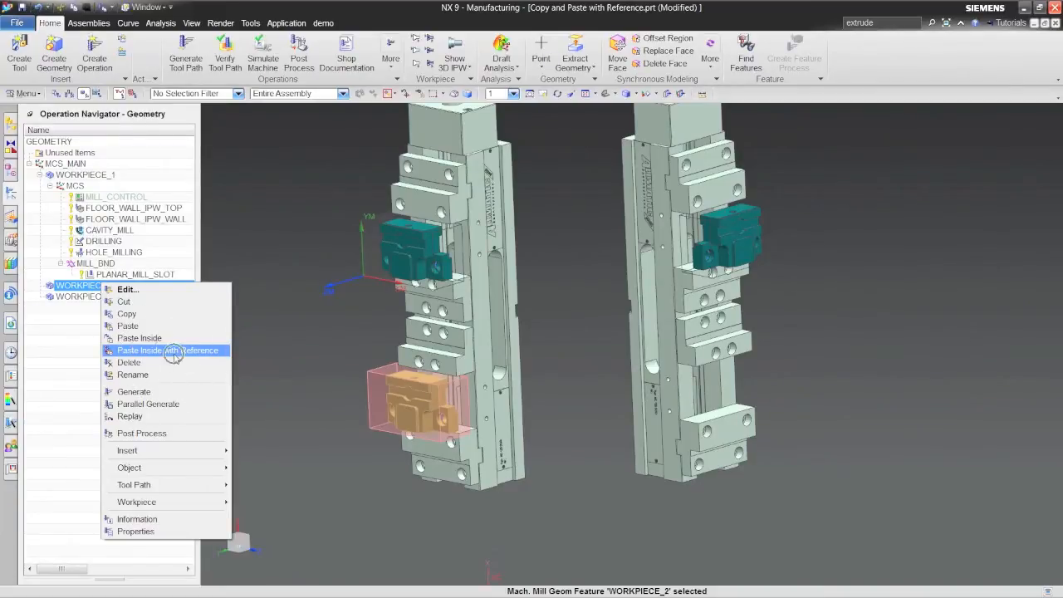
pyautogui.click(167, 350)
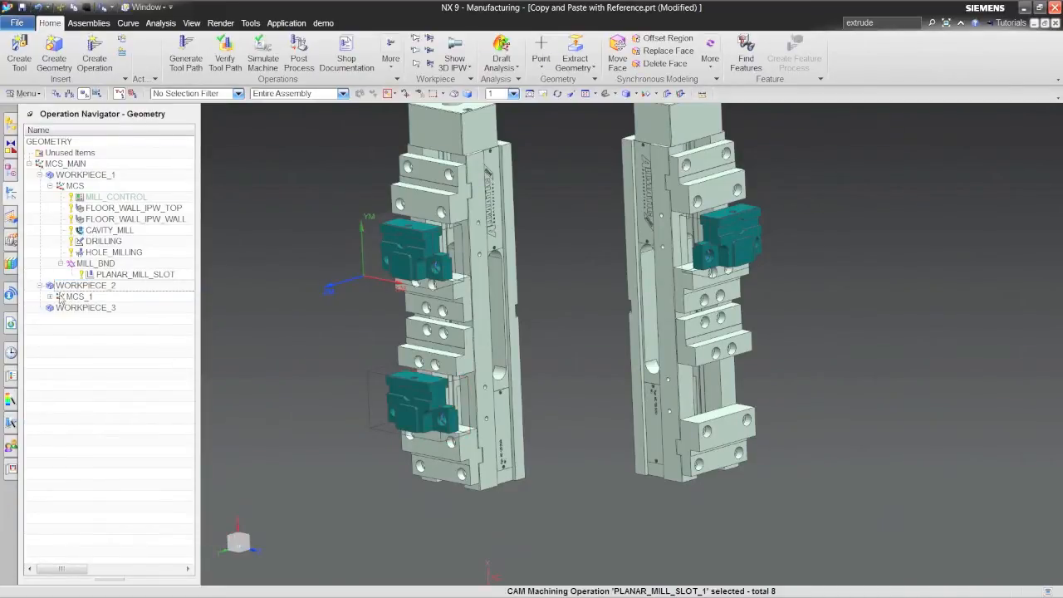
pyautogui.click(51, 297)
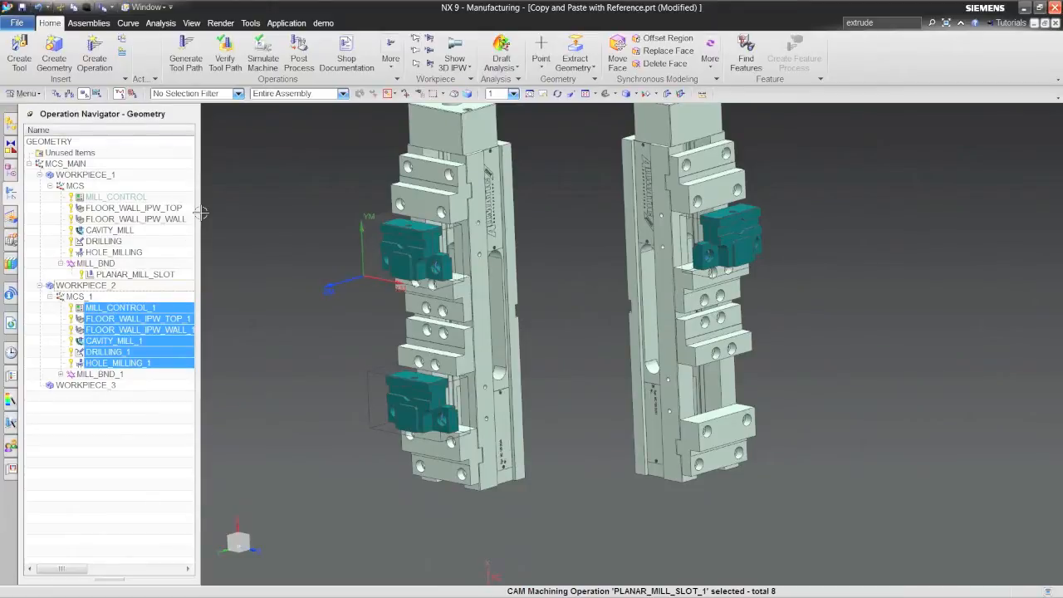
# Step: Widen the Operation Navigator and examine the path and dependency status of the referenced operations under WORKPIECE_2
pyautogui.moveTo(204, 215); pyautogui.dragTo(429, 220)
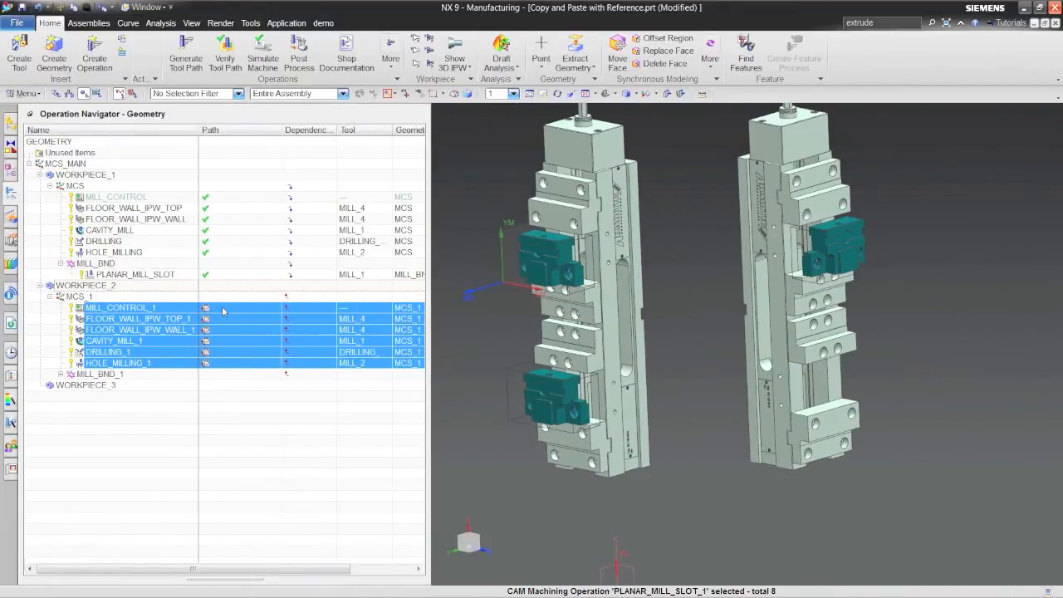
pyautogui.press('ctrl')
pyautogui.press('ctrl')
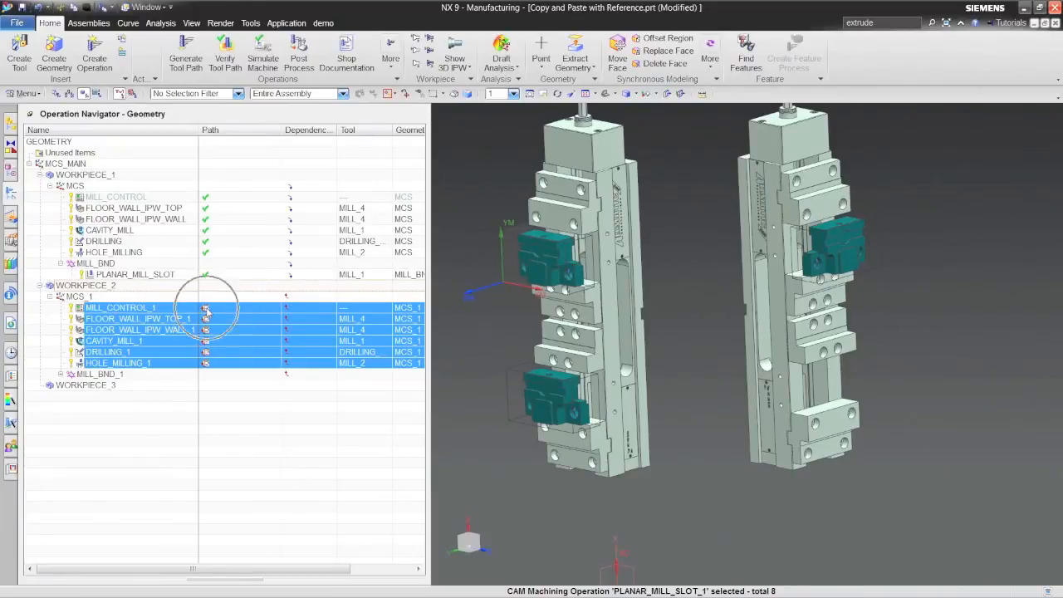
pyautogui.press('ctrl')
pyautogui.press('ctrl')
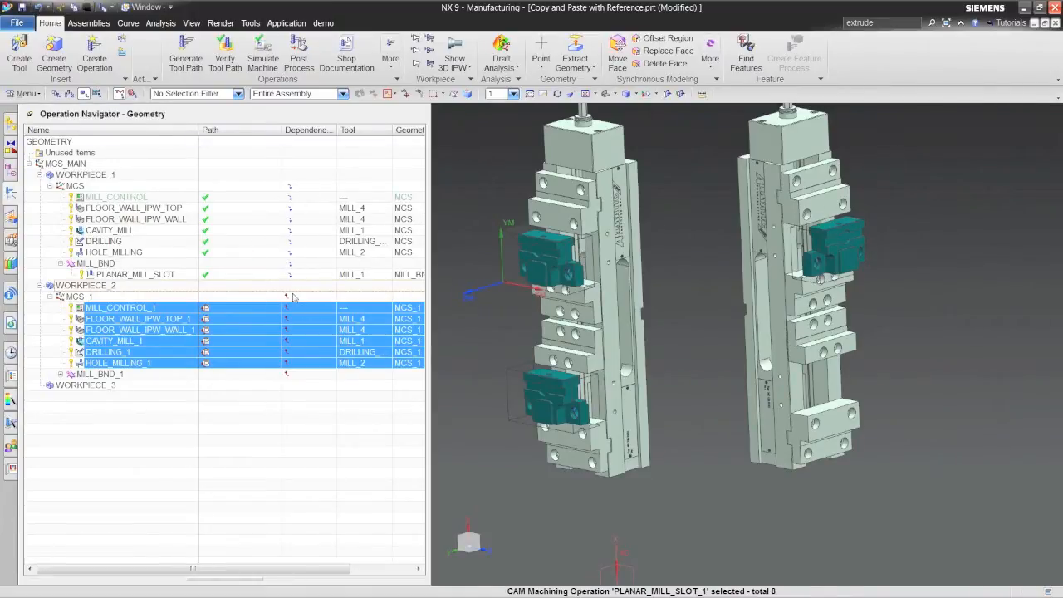
# Step: Paste the copied MCS group inside WORKPIECE_3 with reference
pyautogui.click(77, 388)
pyautogui.rightClick(78, 388)
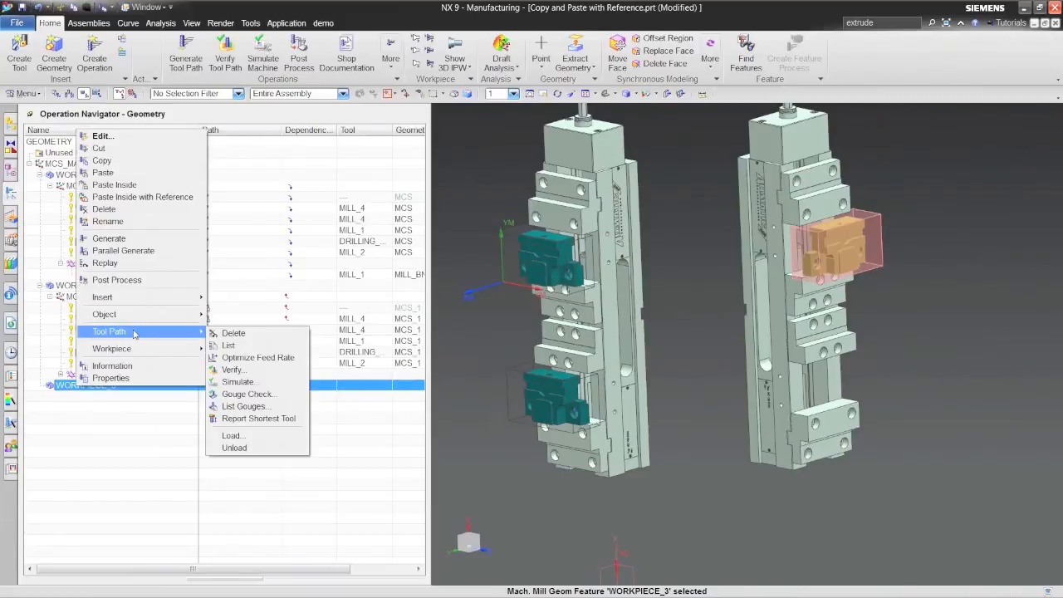
pyautogui.click(153, 207)
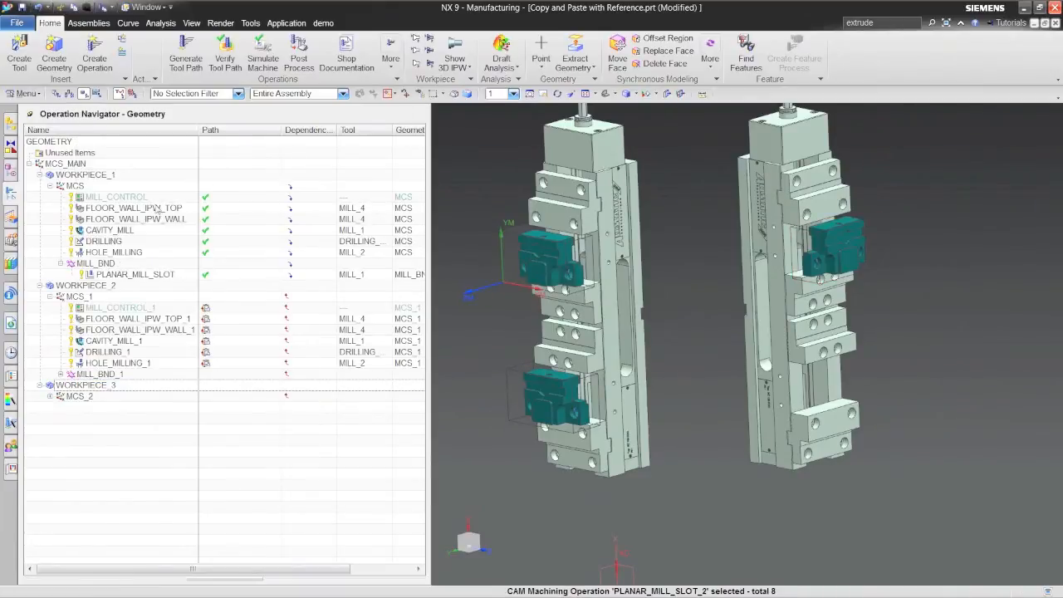
# Step: Generate the remaining tool paths under MCS_MAIN without pausing after or refreshing before each path, and accept the paths
pyautogui.click(85, 175)
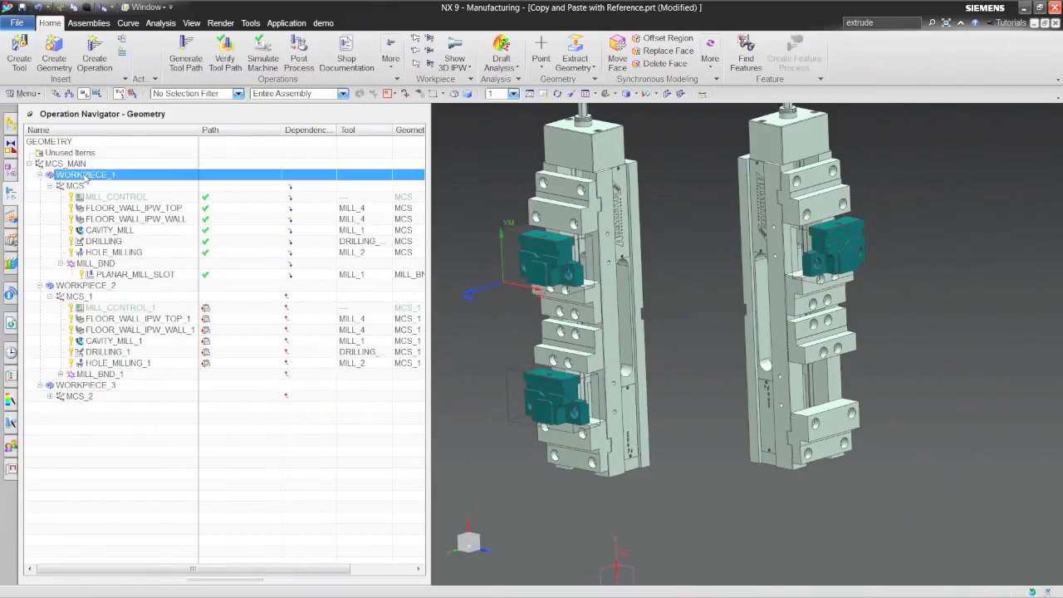
pyautogui.click(68, 164)
pyautogui.rightClick(74, 164)
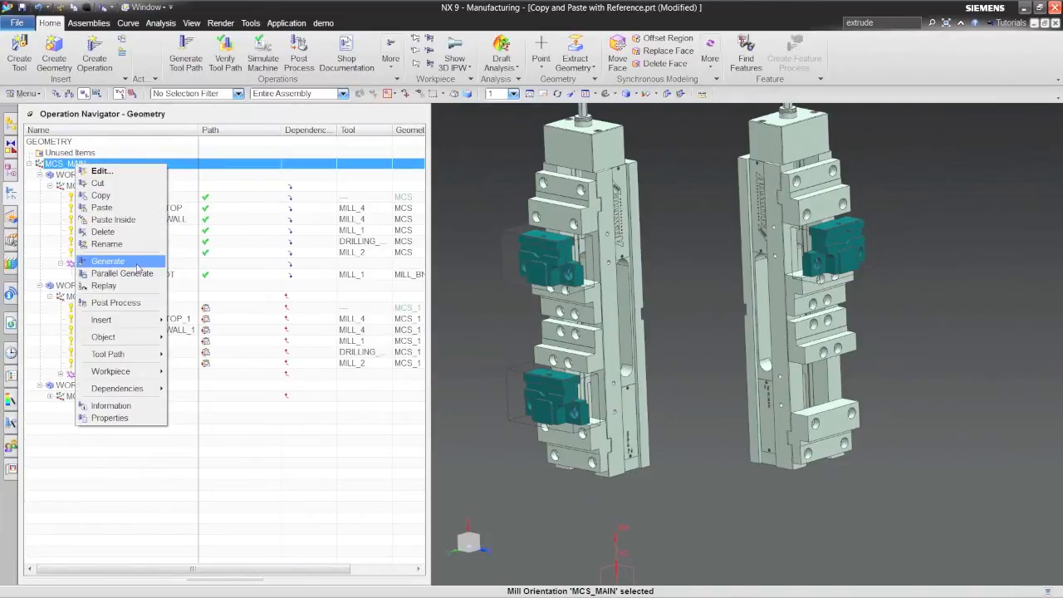
pyautogui.click(137, 266)
pyautogui.click(456, 358)
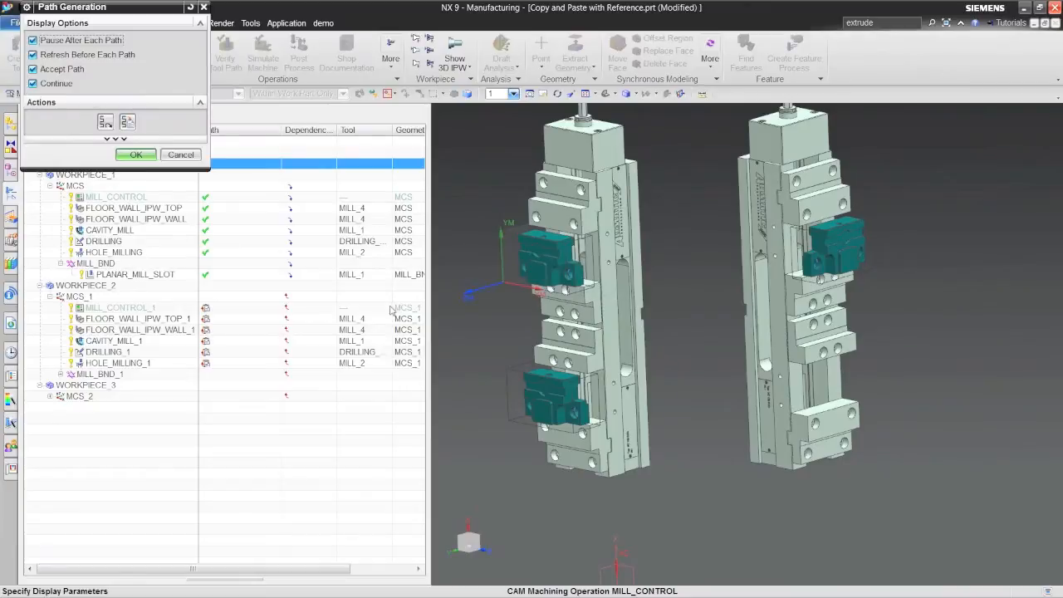
pyautogui.click(60, 40)
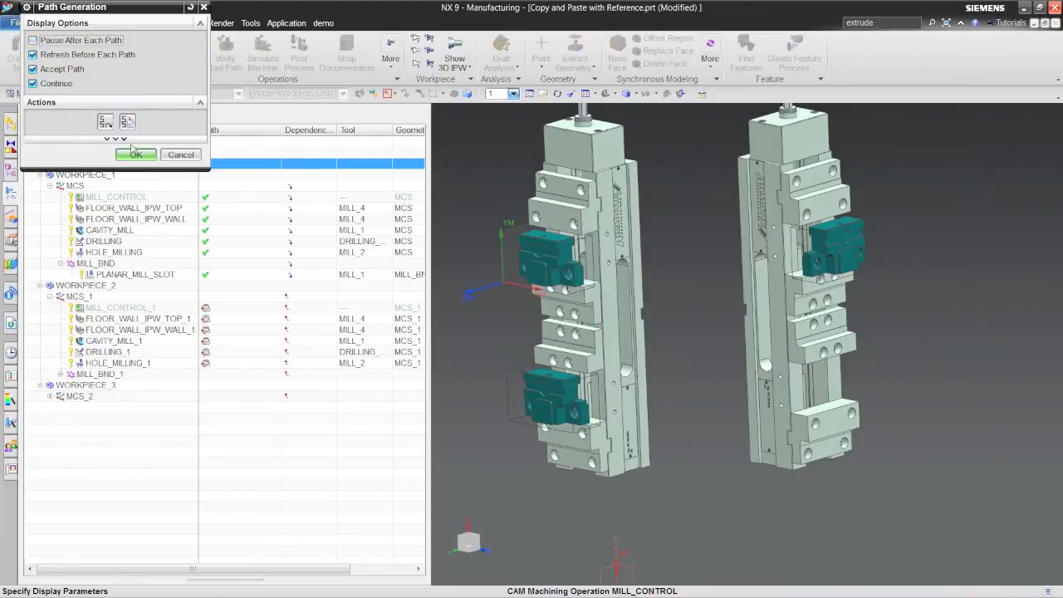
pyautogui.click(90, 54)
pyautogui.click(135, 155)
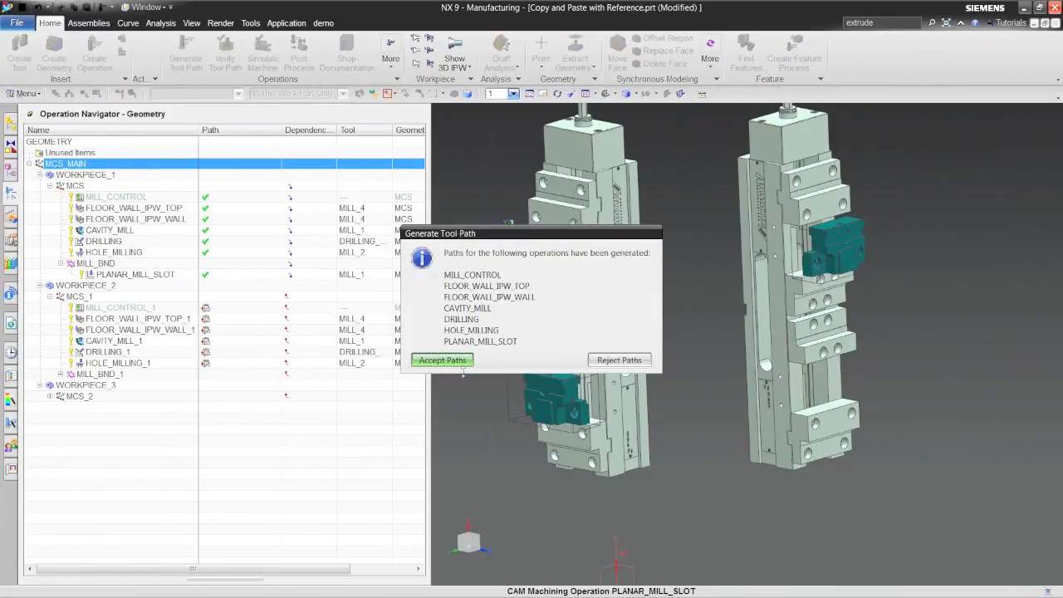
pyautogui.click(442, 359)
# Step: Generate the remaining tool paths for WORKPIECE_2 without overwriting the locked ones
pyautogui.click(117, 308)
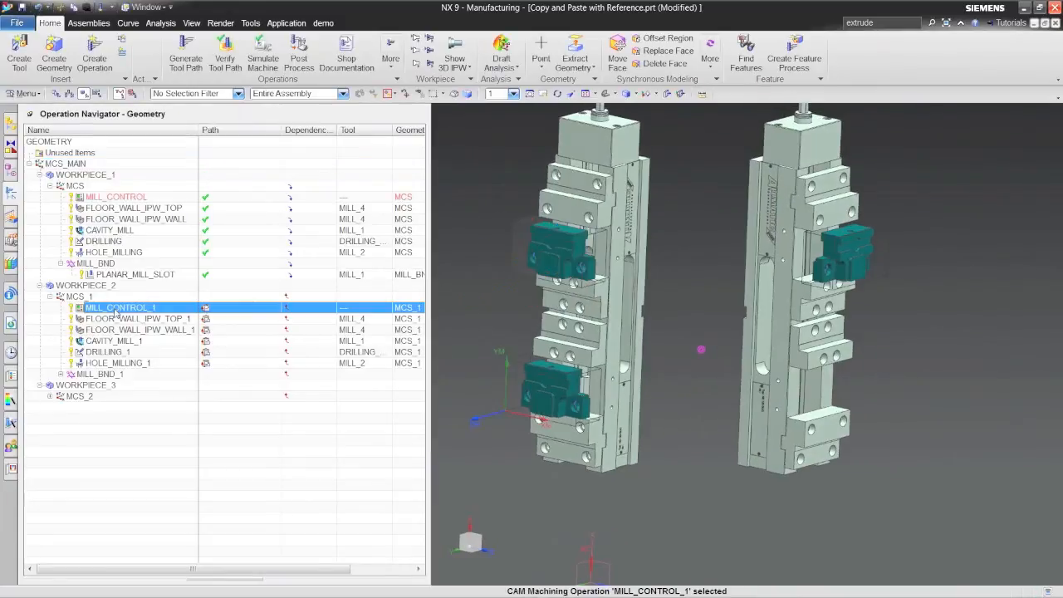
pyautogui.rightClick(92, 296)
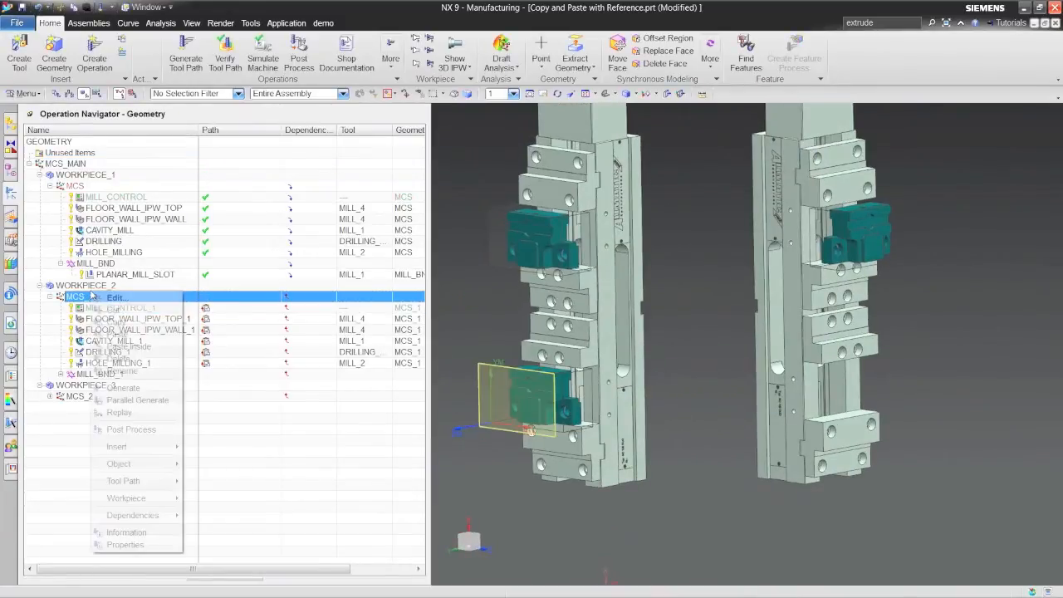
pyautogui.click(141, 390)
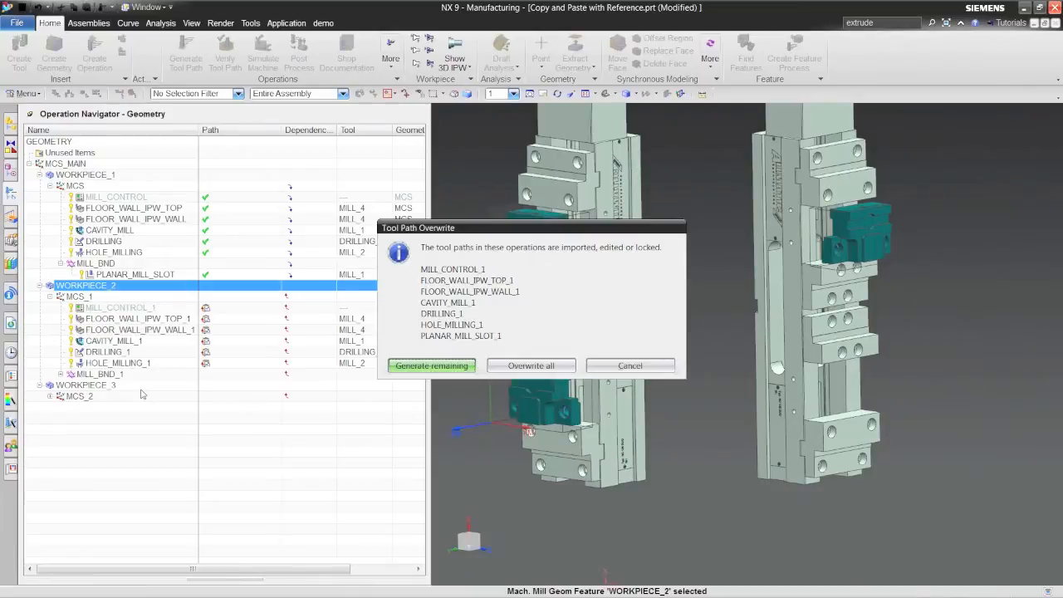
pyautogui.click(453, 366)
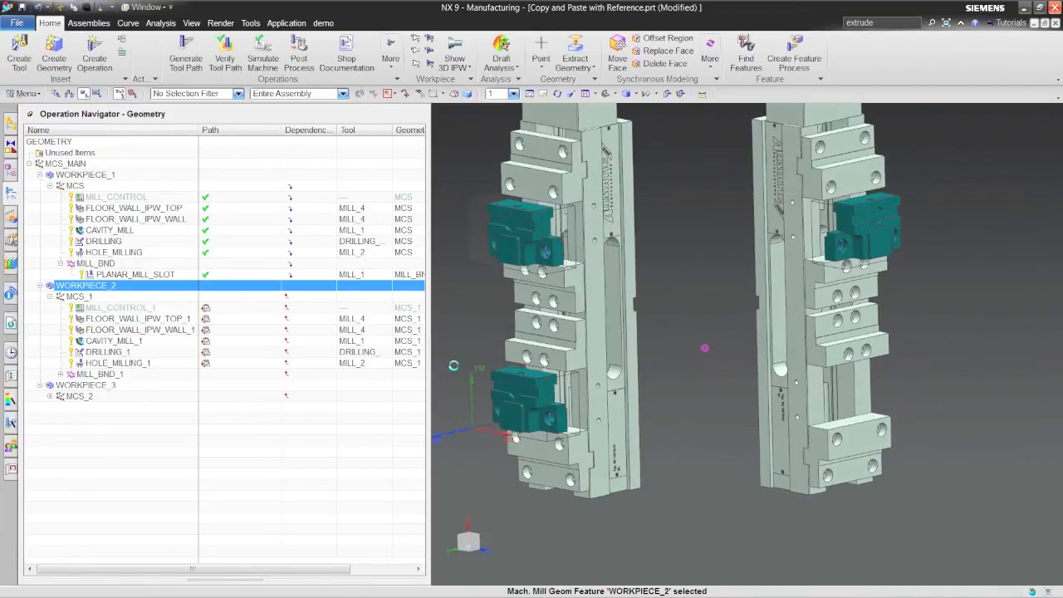
# Step: Verify the tool paths of MCS_1 with a 2D Dynamic material removal animation, and close the visualization
pyautogui.rightClick(83, 297)
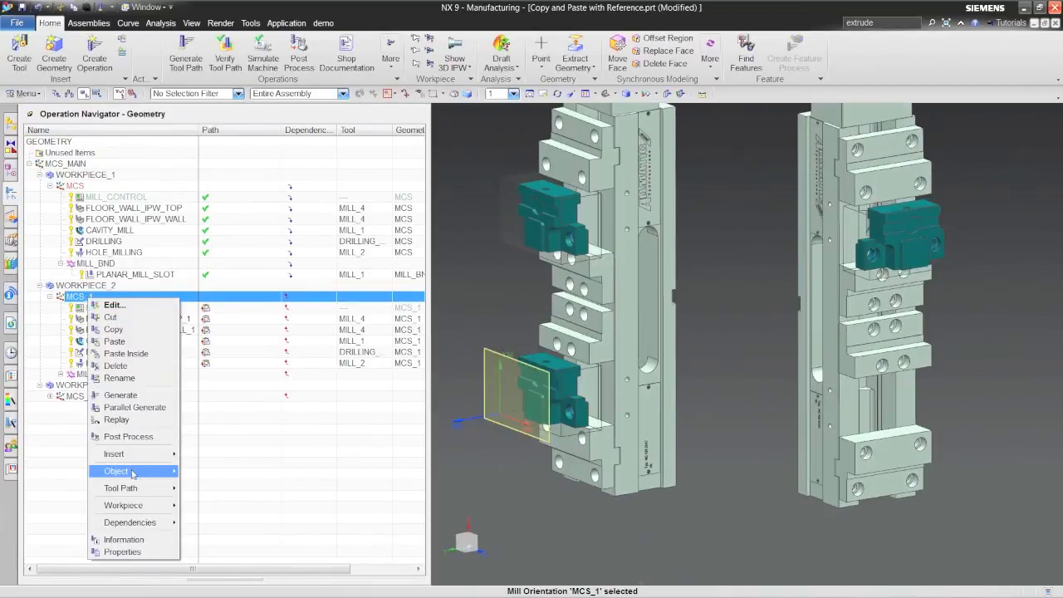
pyautogui.moveTo(154, 489)
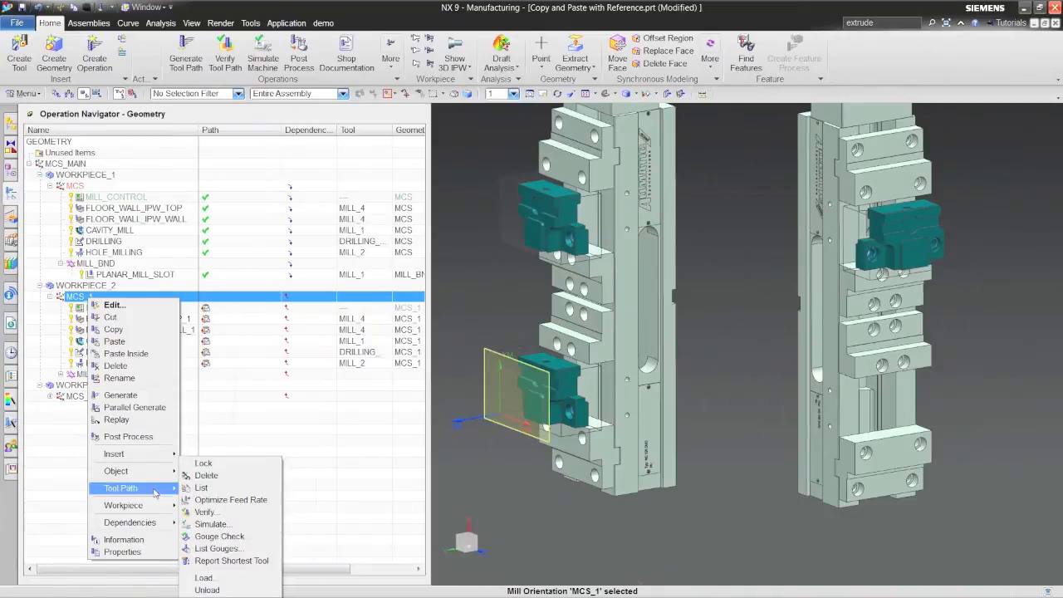
pyautogui.click(206, 513)
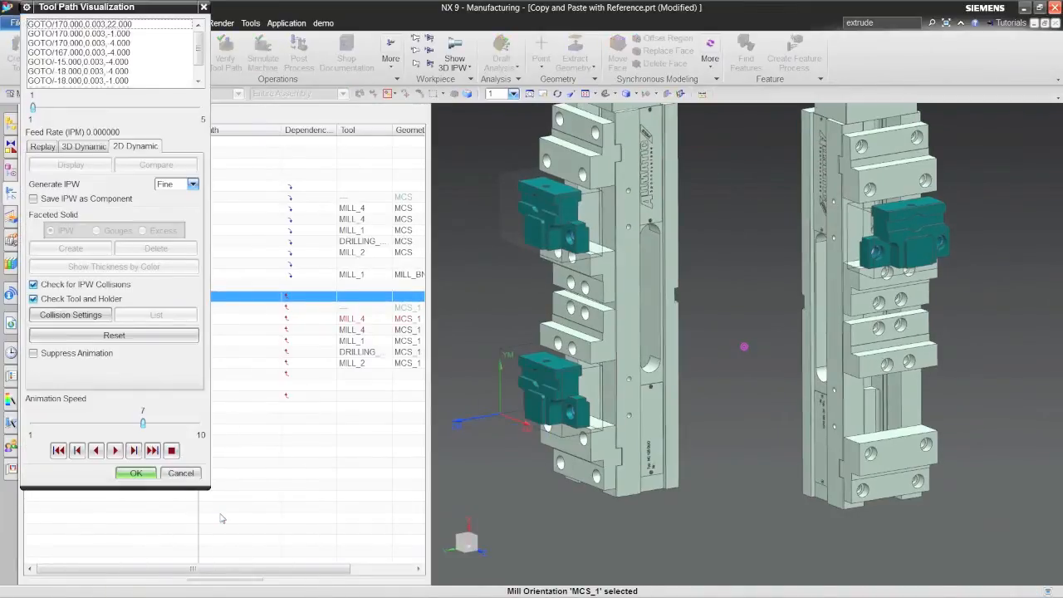
pyautogui.click(115, 449)
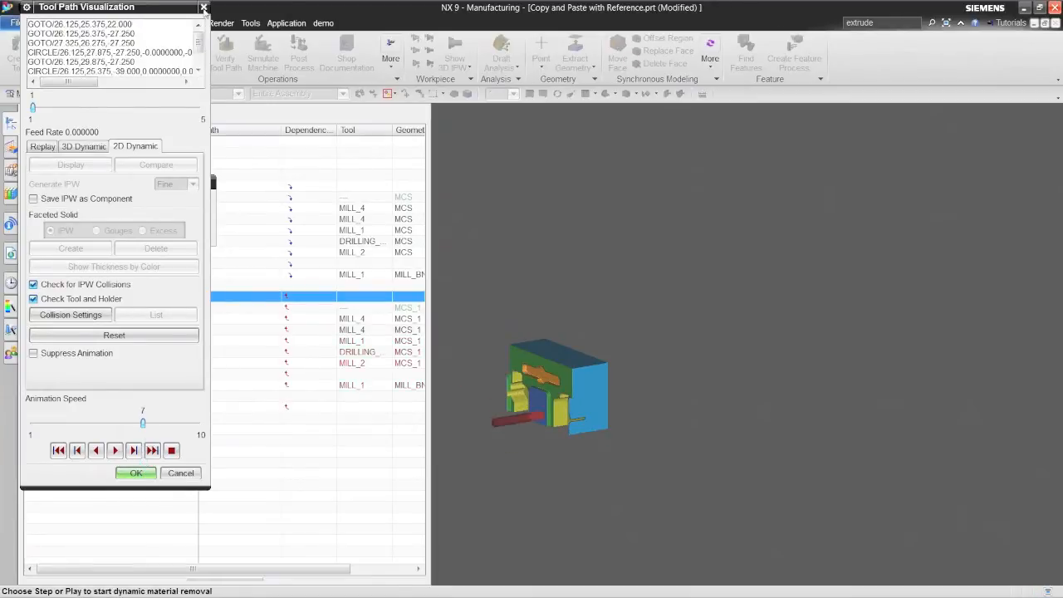
pyautogui.click(202, 7)
# Step: Set the cut pattern of FLOOR_WALL_IPW_TOP_1 to Follow Part and regenerate its tool path
pyautogui.moveTo(517, 409)
pyautogui.mouseDown(button='middle')
pyautogui.moveTo(544, 438)
pyautogui.moveTo(341, 342)
pyautogui.mouseUp(button='middle')
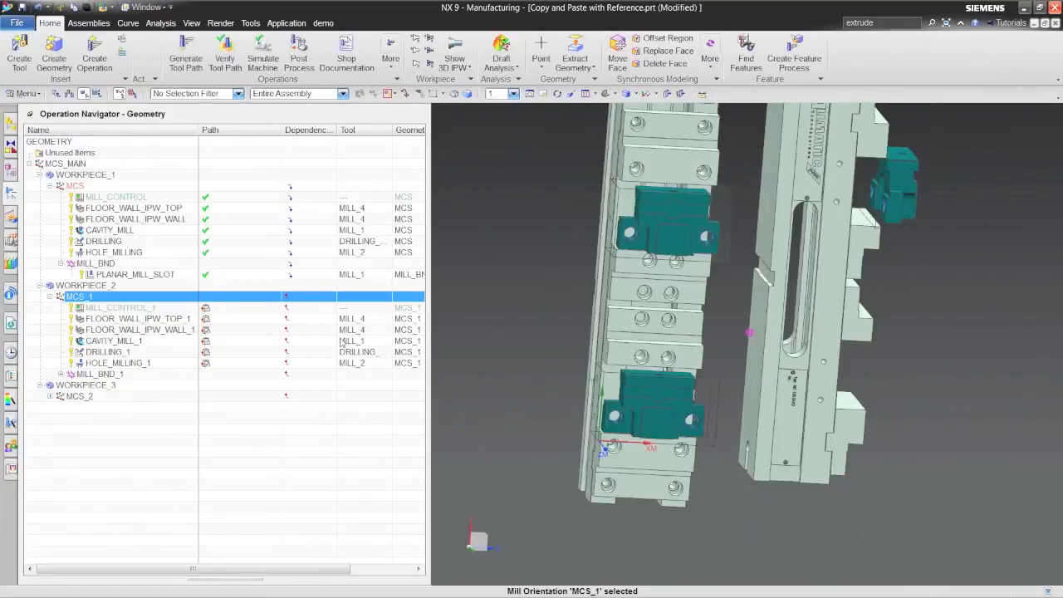
pyautogui.click(155, 320)
pyautogui.rightClick(241, 321)
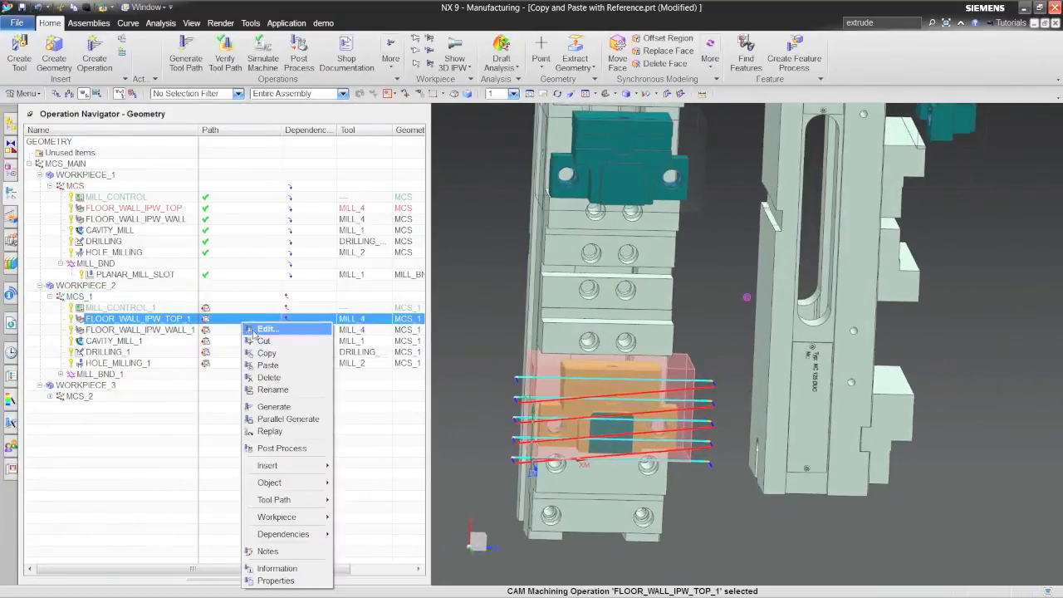
pyautogui.click(264, 329)
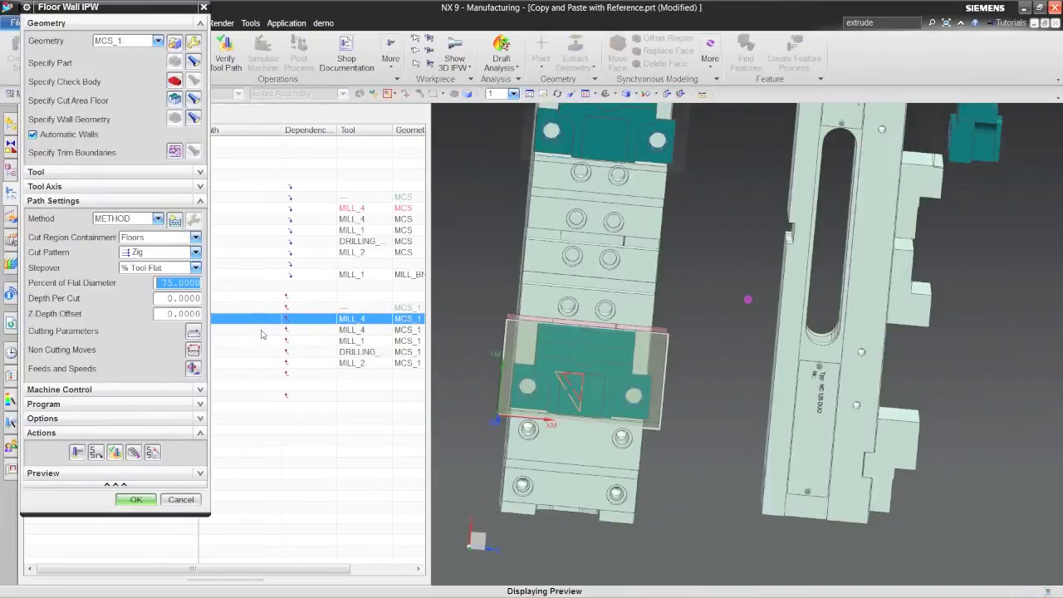
pyautogui.click(159, 252)
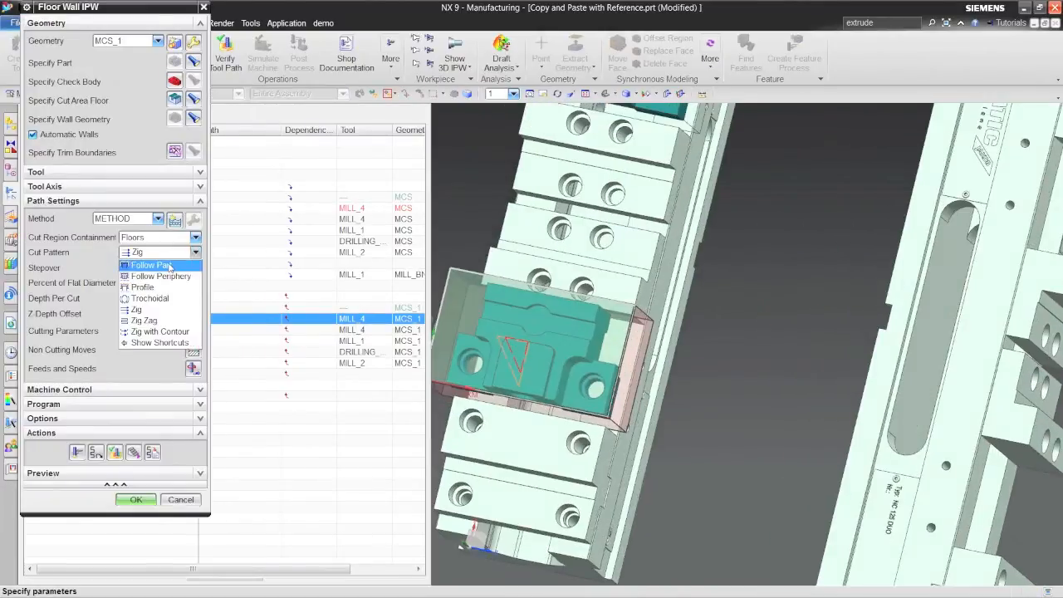
pyautogui.click(158, 266)
pyautogui.click(78, 453)
pyautogui.click(458, 319)
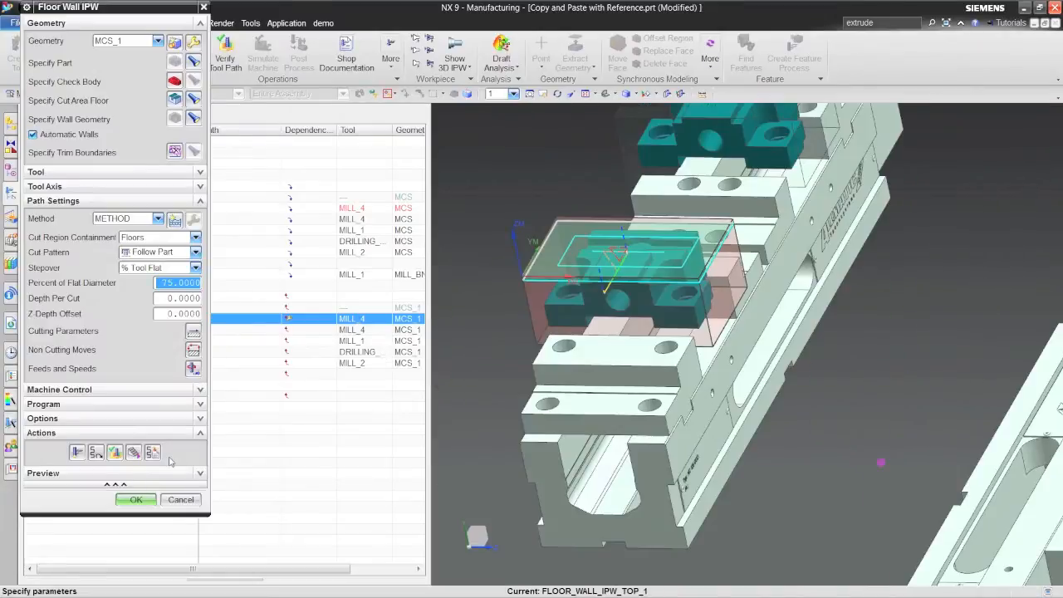
pyautogui.click(136, 500)
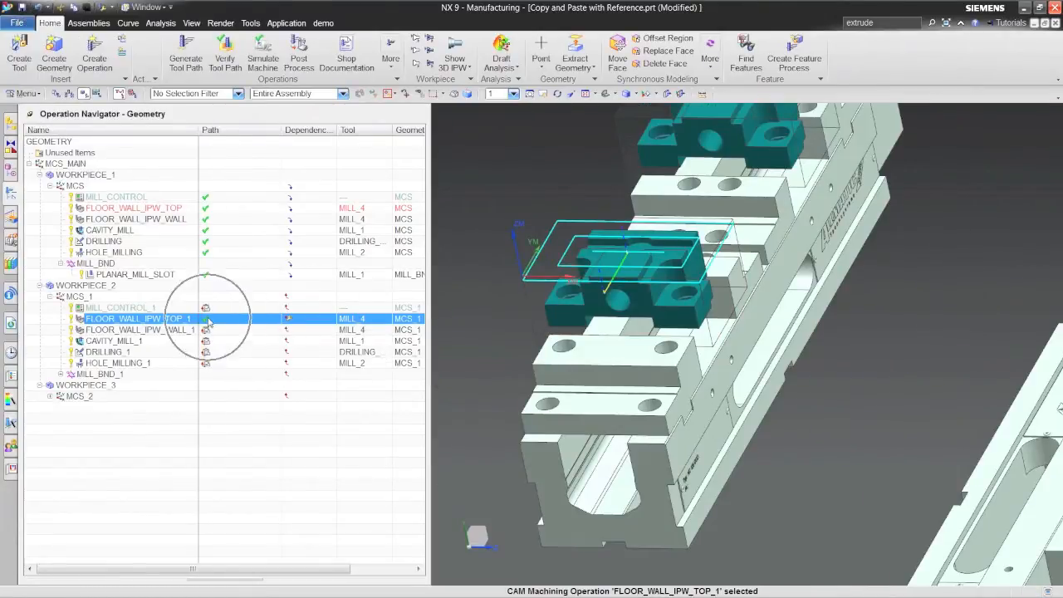
# Step: Restore the dependencies of FLOOR_WALL_IPW_TOP_1 to its source operation
pyautogui.rightClick(156, 325)
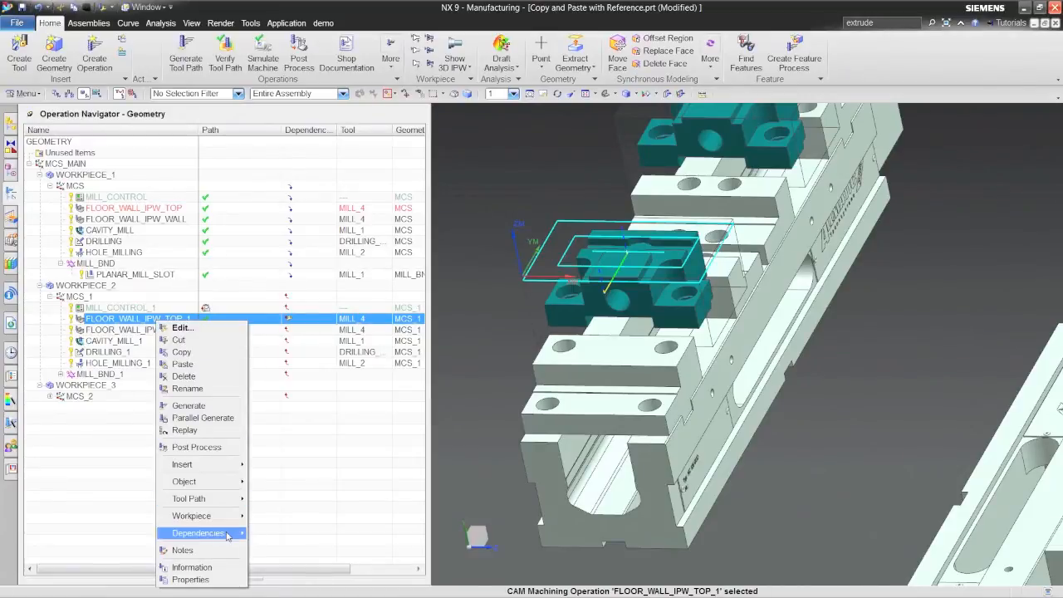
pyautogui.moveTo(236, 538)
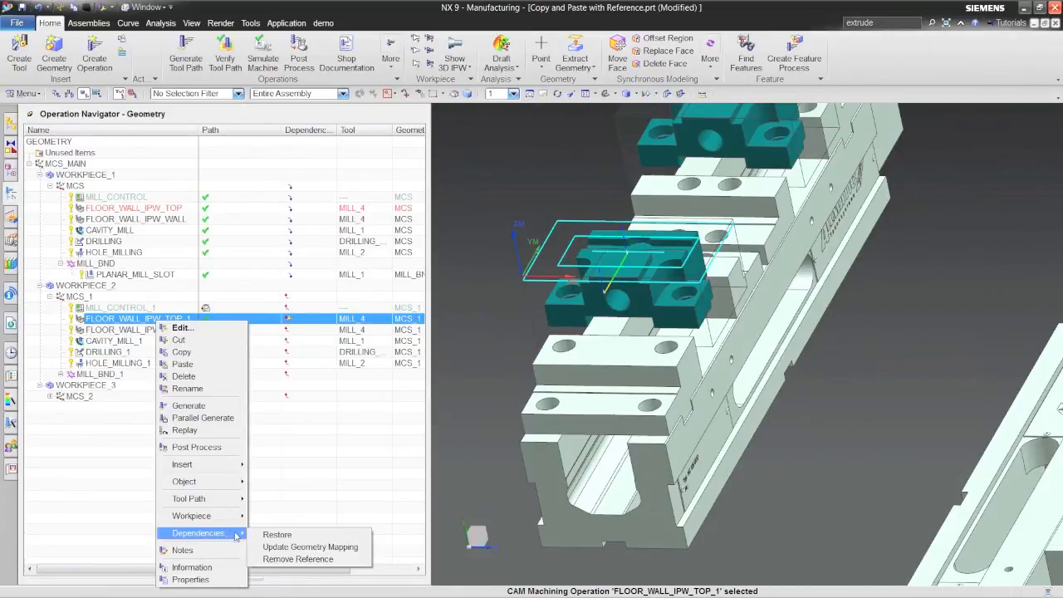
pyautogui.click(283, 535)
pyautogui.click(372, 324)
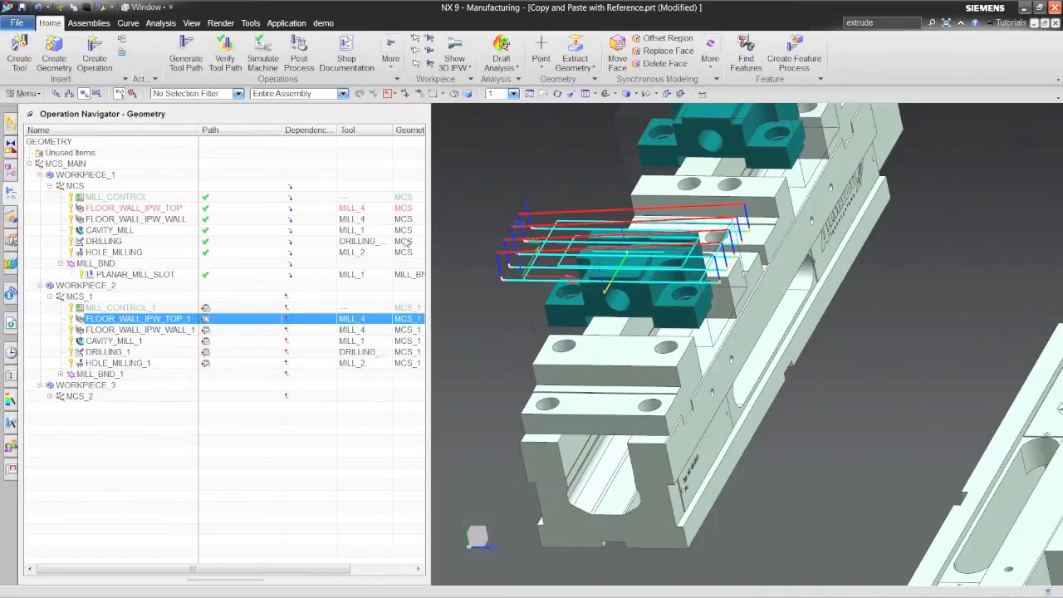
# Step: Remove the reference from FLOOR_WALL_IPW_TOP_1 so it becomes independent of its source operation
pyautogui.rightClick(234, 319)
pyautogui.moveTo(303, 537)
pyautogui.click(376, 537)
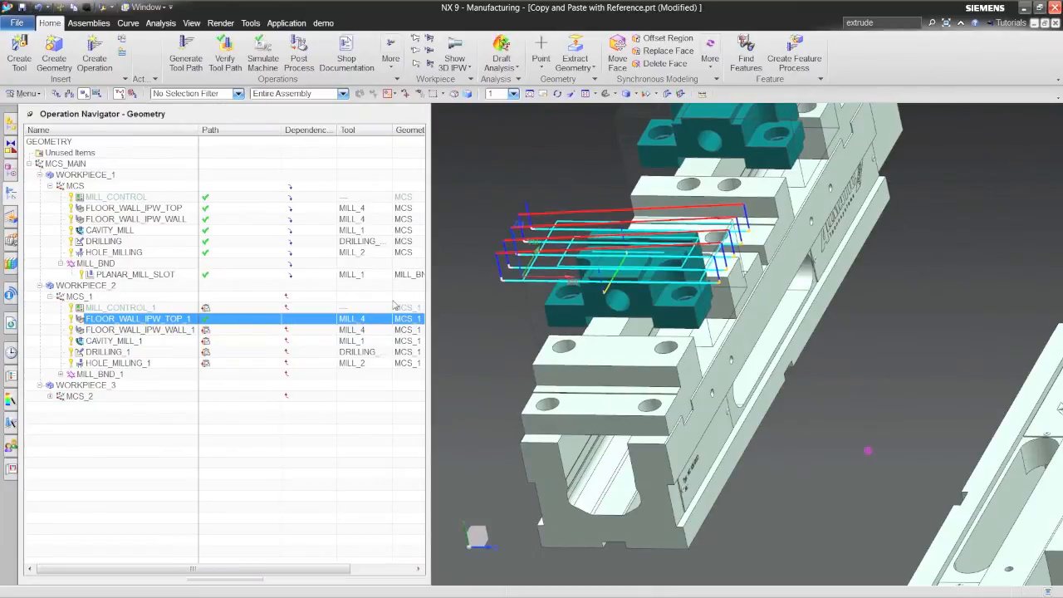
pyautogui.moveTo(436, 300); pyautogui.dragTo(472, 277, button='middle')
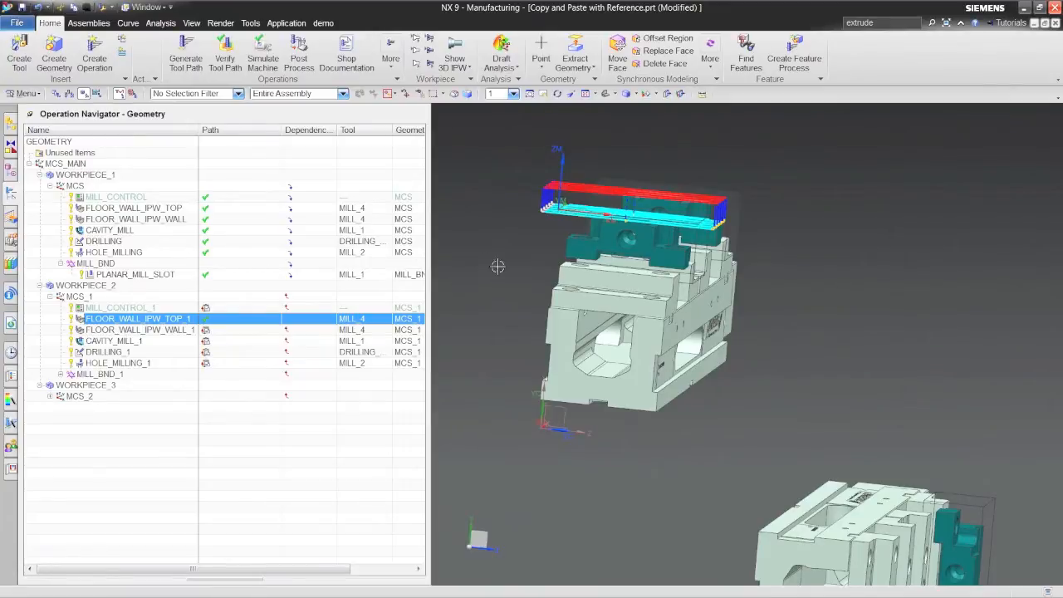
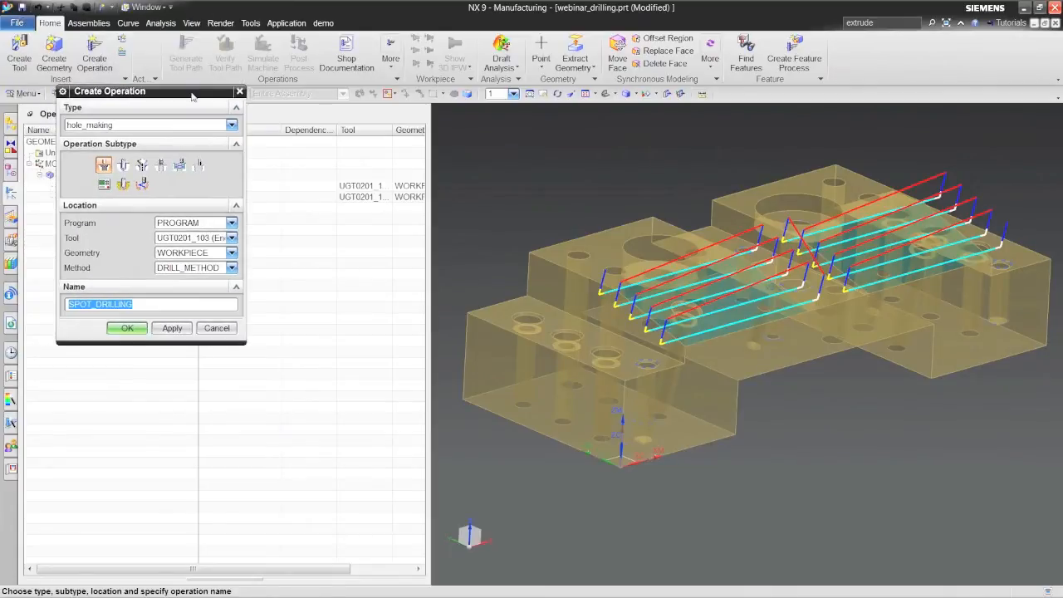
pyautogui.scroll(2, 768, 287)
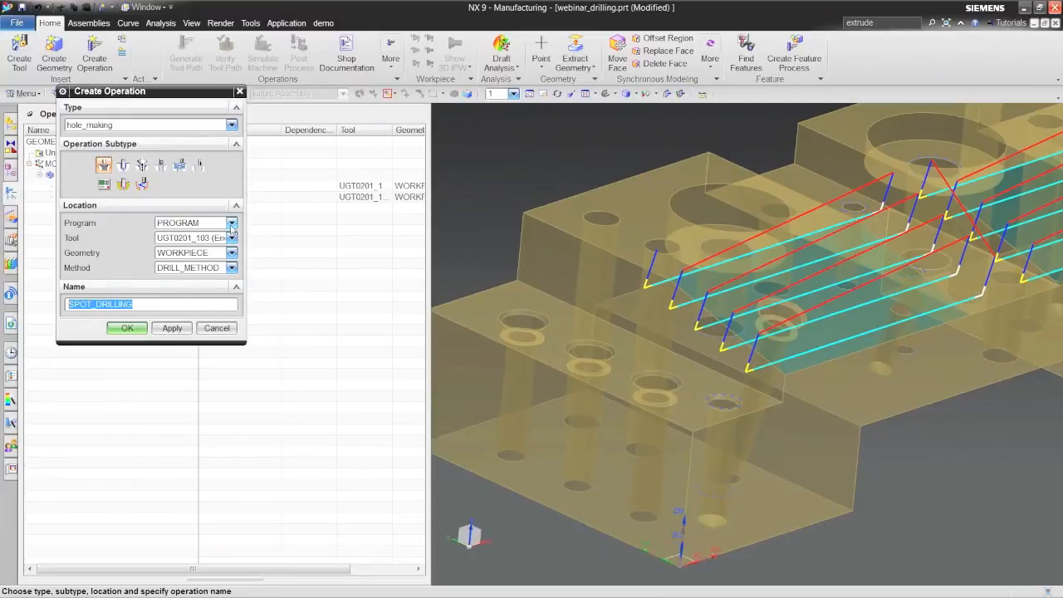
# Step: Create a SPOT_DRILLING operation that uses the UGT0321_009 (NC-Center Drill 16 mm) tool on the WORKPIECE geometry
pyautogui.click(231, 223)
pyautogui.click(232, 223)
pyautogui.click(232, 238)
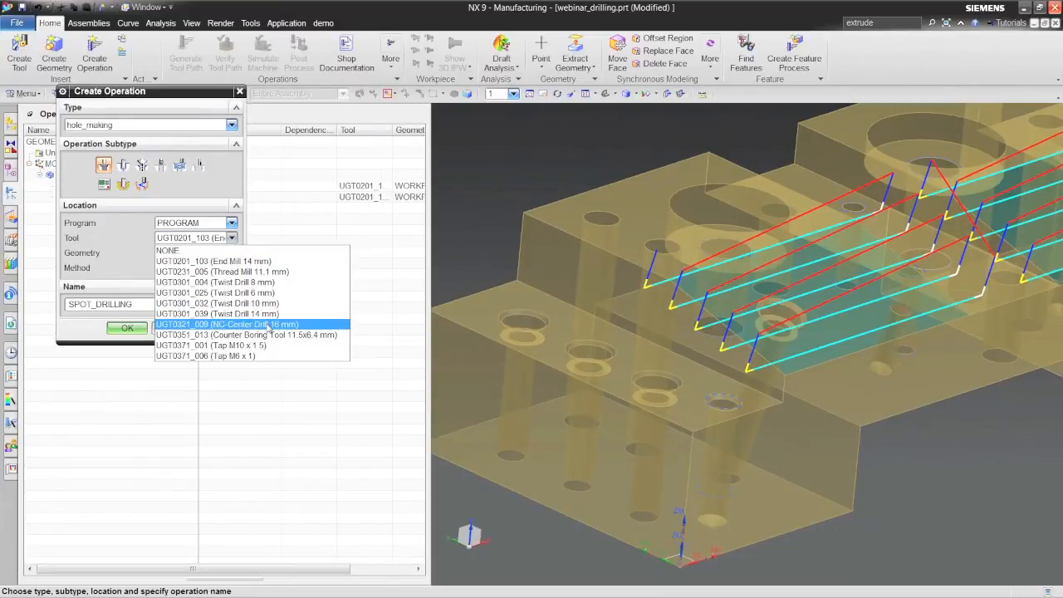
pyautogui.click(266, 325)
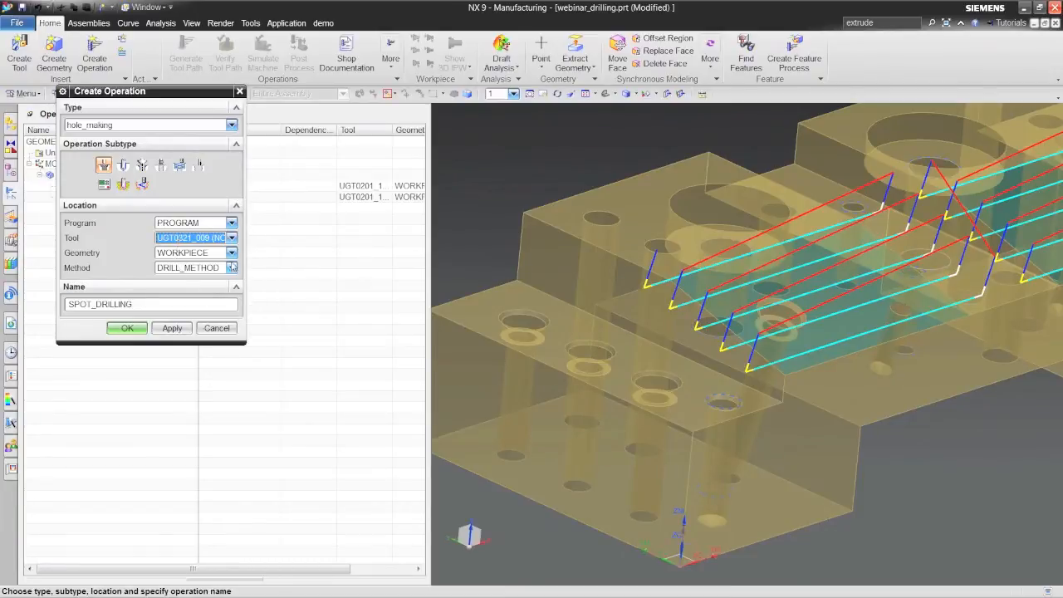
pyautogui.click(126, 328)
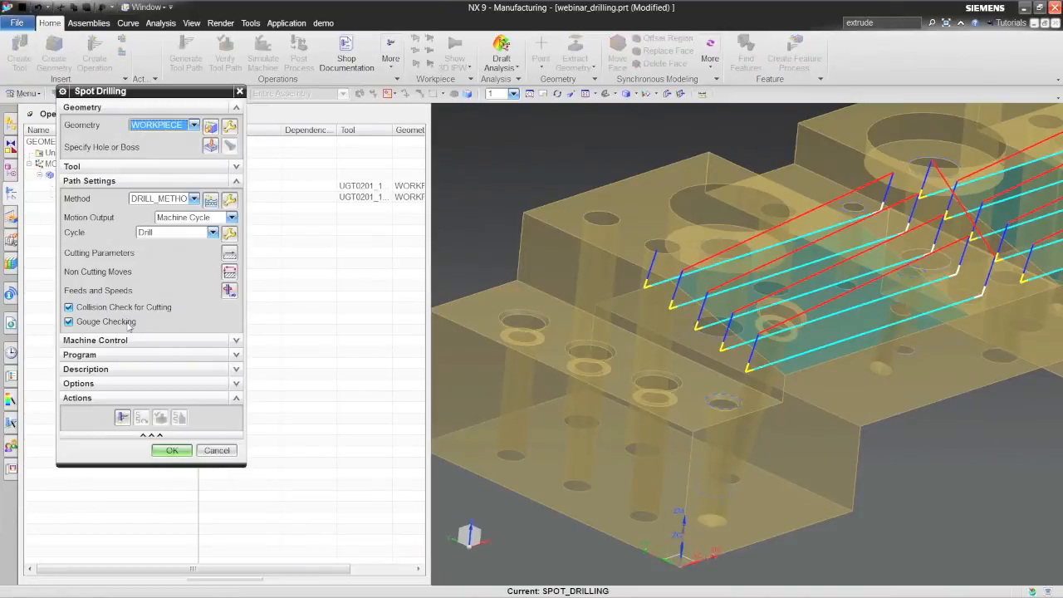
# Step: Start specifying the hole geometry and select the four holes in the row along the lower step
pyautogui.click(211, 146)
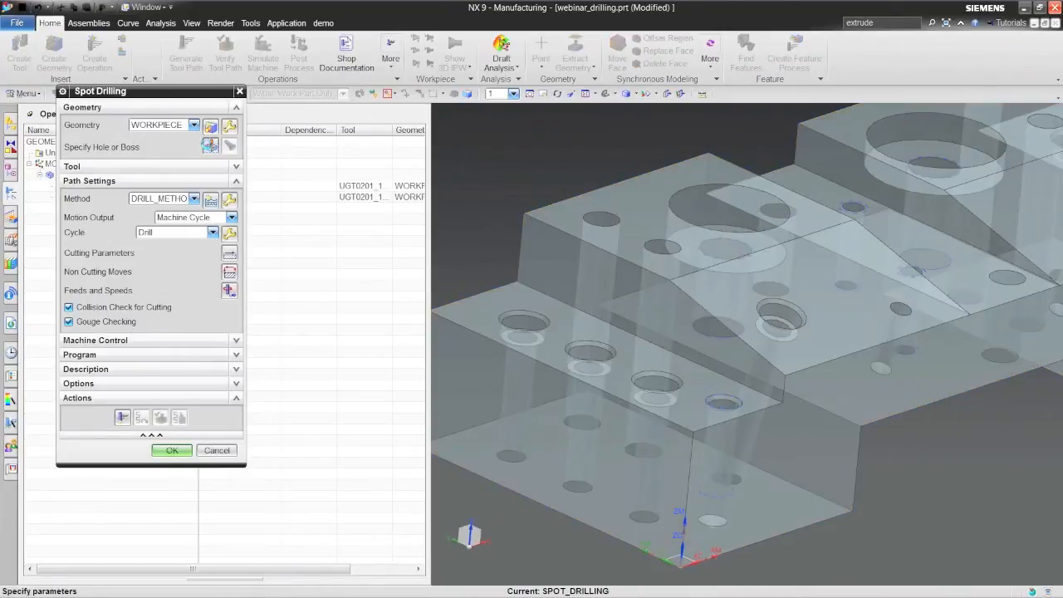
pyautogui.scroll(5, 582, 291)
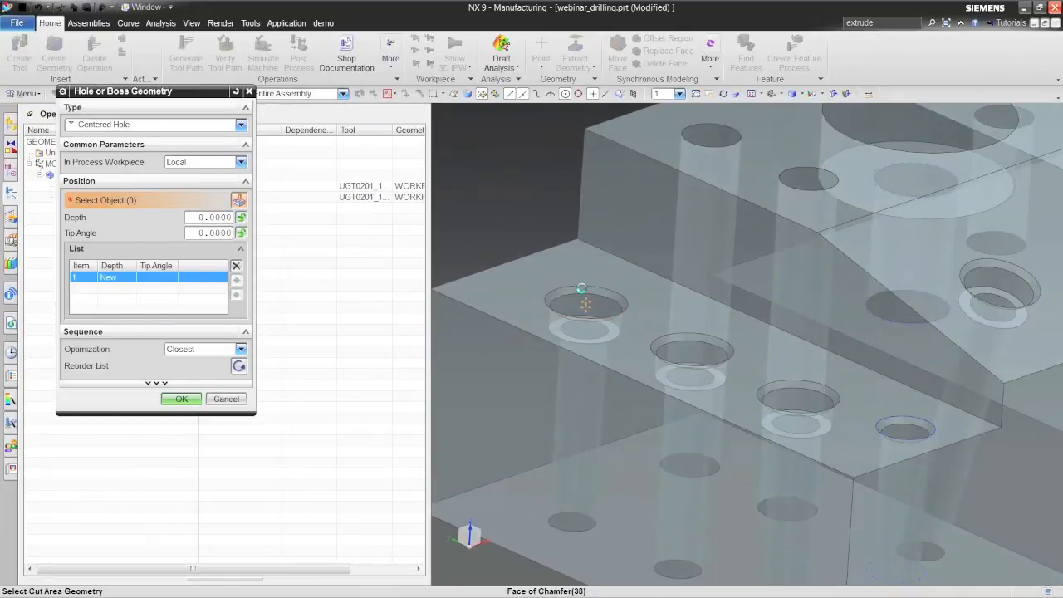
pyautogui.click(581, 289)
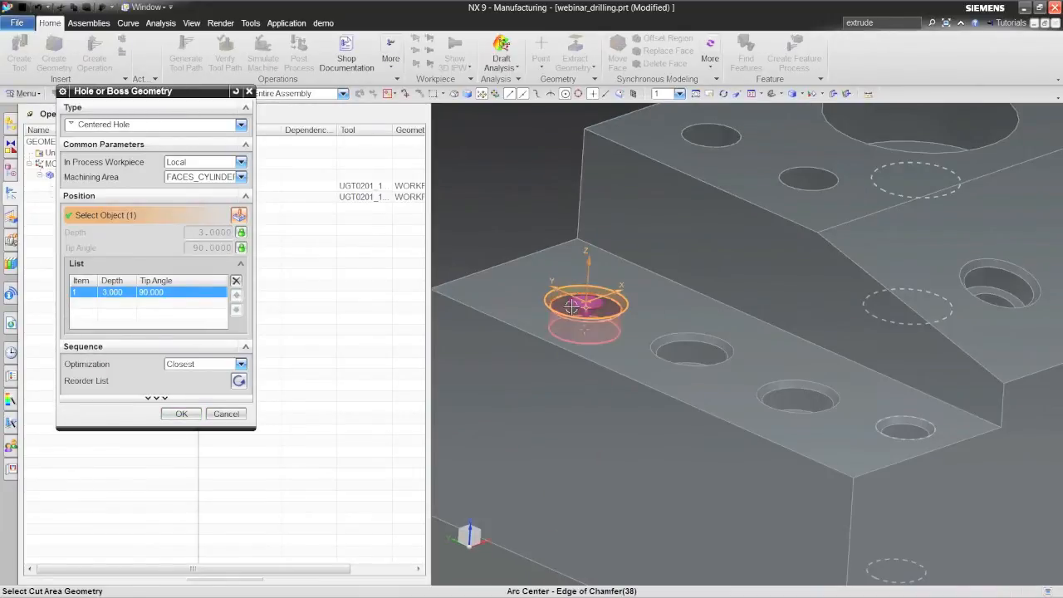
pyautogui.click(671, 338)
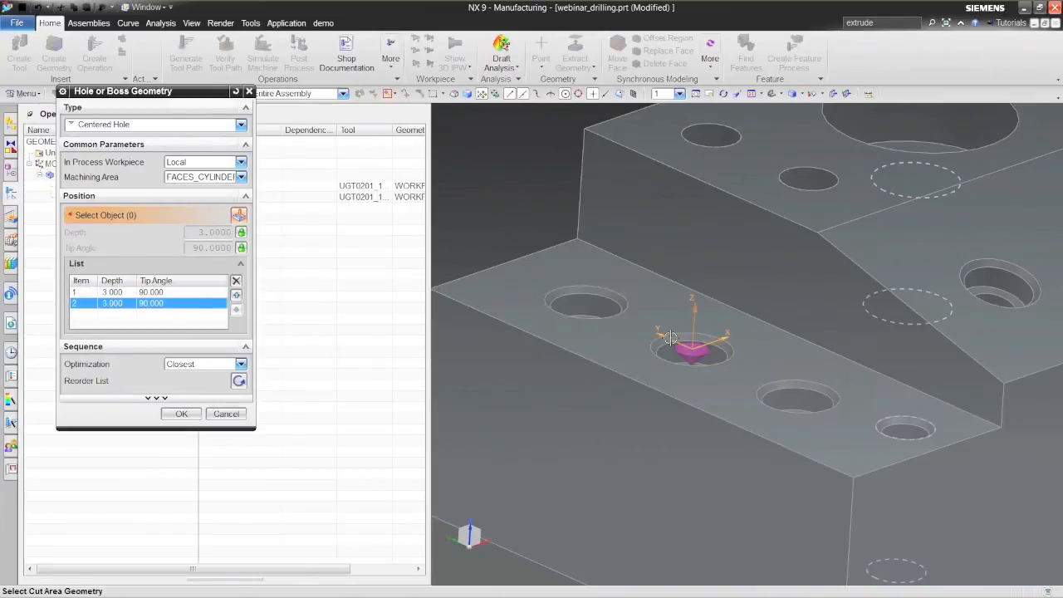
pyautogui.click(800, 387)
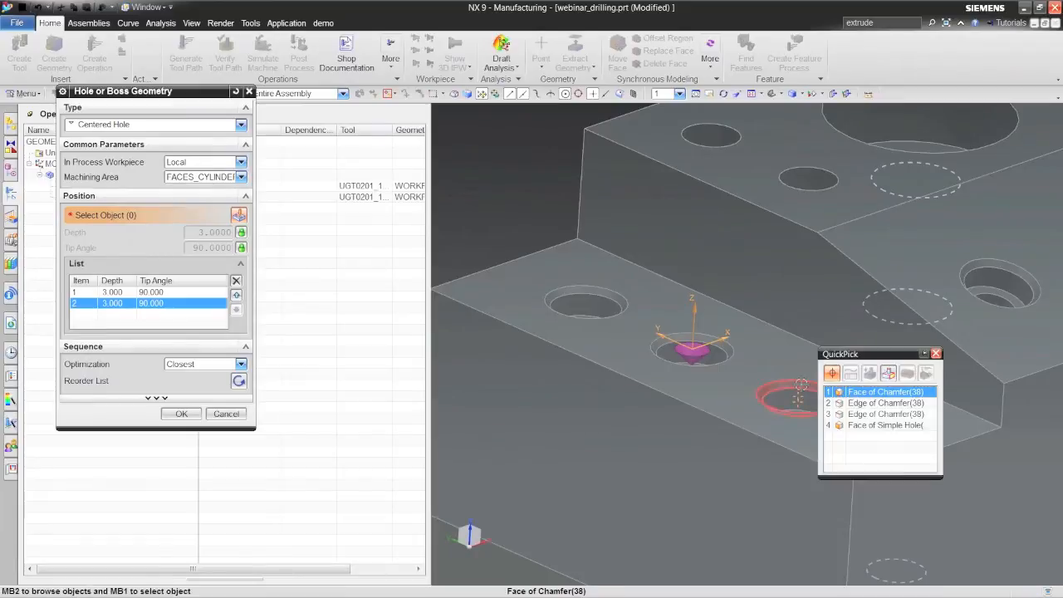
pyautogui.click(870, 393)
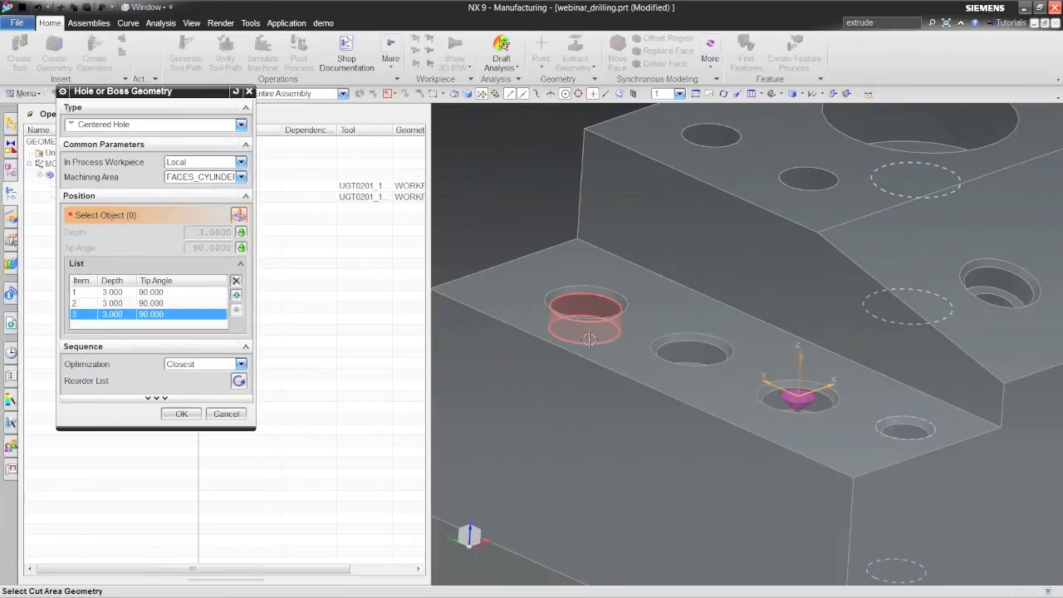
pyautogui.moveTo(588, 339); pyautogui.dragTo(944, 382, button='middle')
pyautogui.click(780, 409)
# Step: Add the counterbored hole on the sloped face, plus the two simple holes and the large hole on the raised face
pyautogui.click(864, 291)
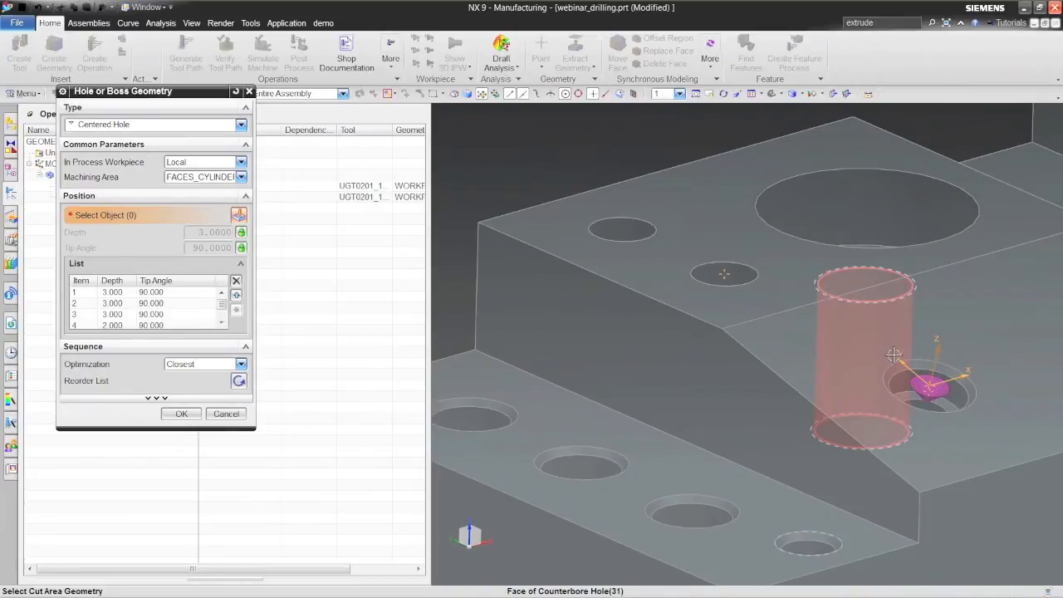
pyautogui.moveTo(912, 365); pyautogui.dragTo(663, 347, button='middle')
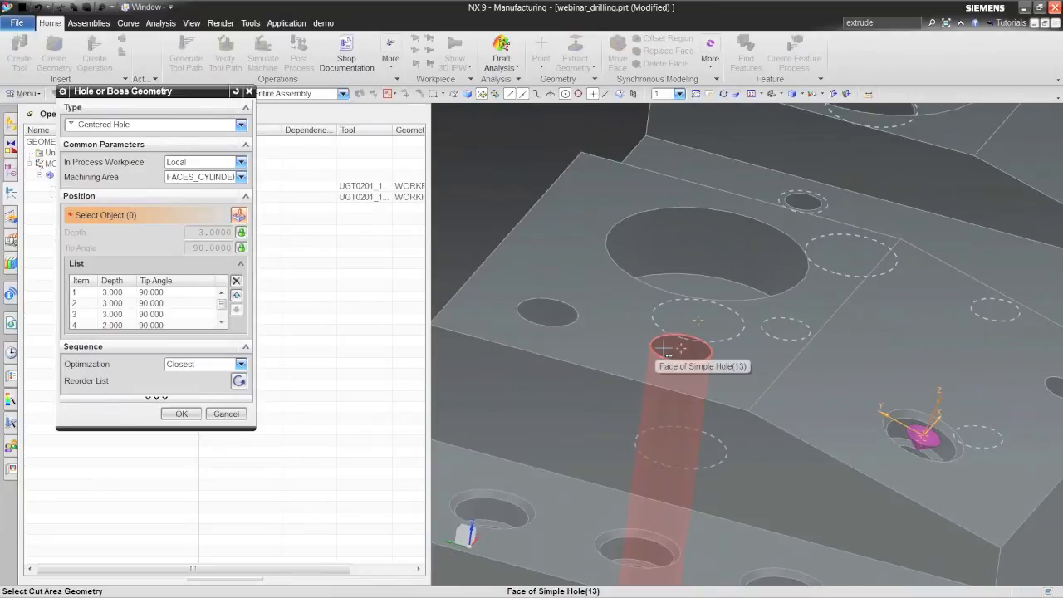
pyautogui.click(669, 352)
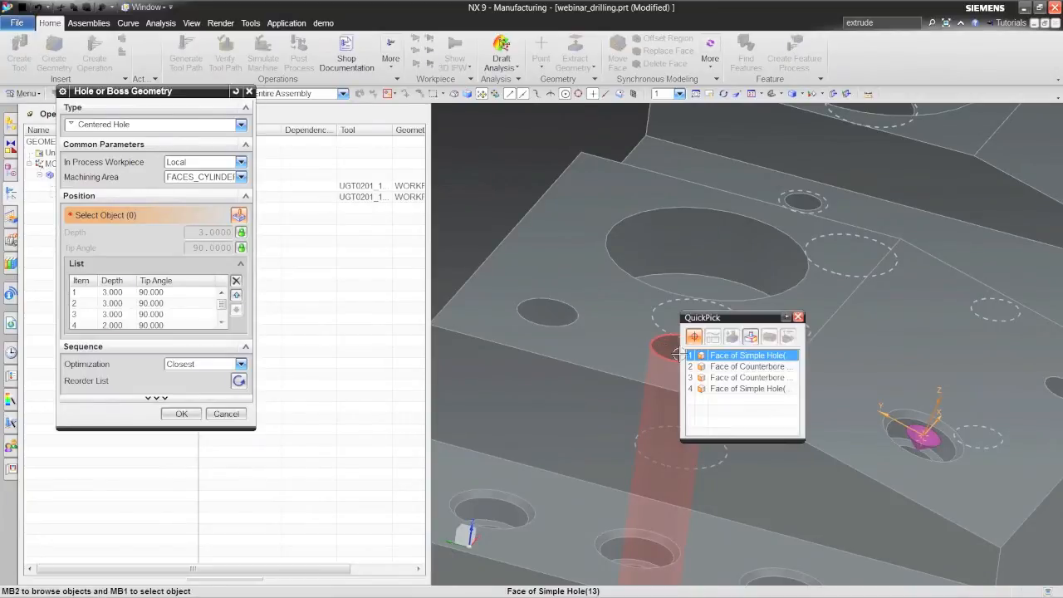
pyautogui.click(679, 353)
pyautogui.moveTo(678, 348); pyautogui.dragTo(553, 289, button='middle')
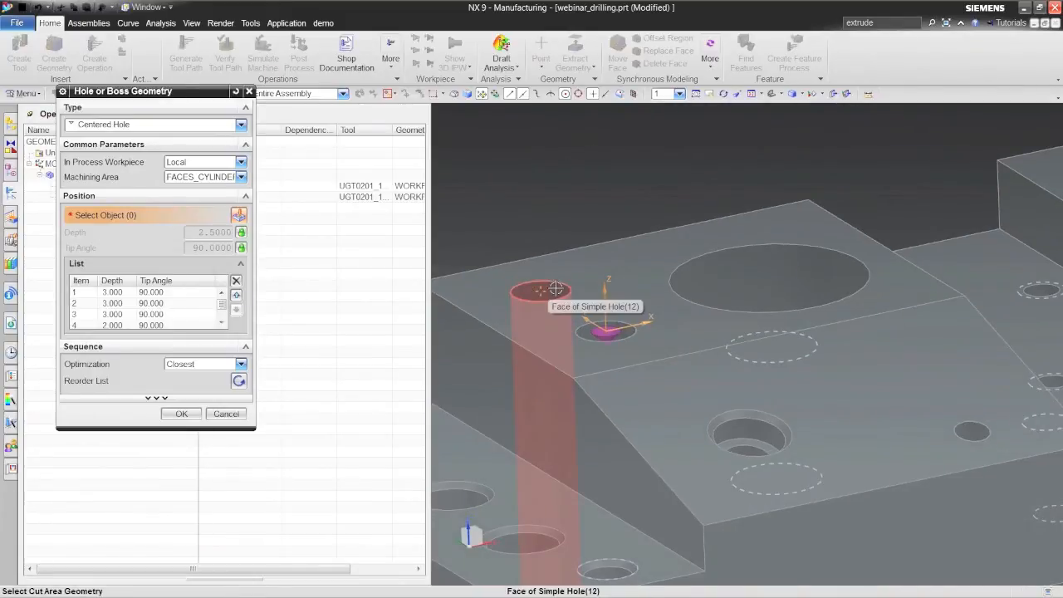
pyautogui.click(556, 289)
pyautogui.moveTo(669, 276); pyautogui.dragTo(793, 261, button='middle')
pyautogui.click(779, 248)
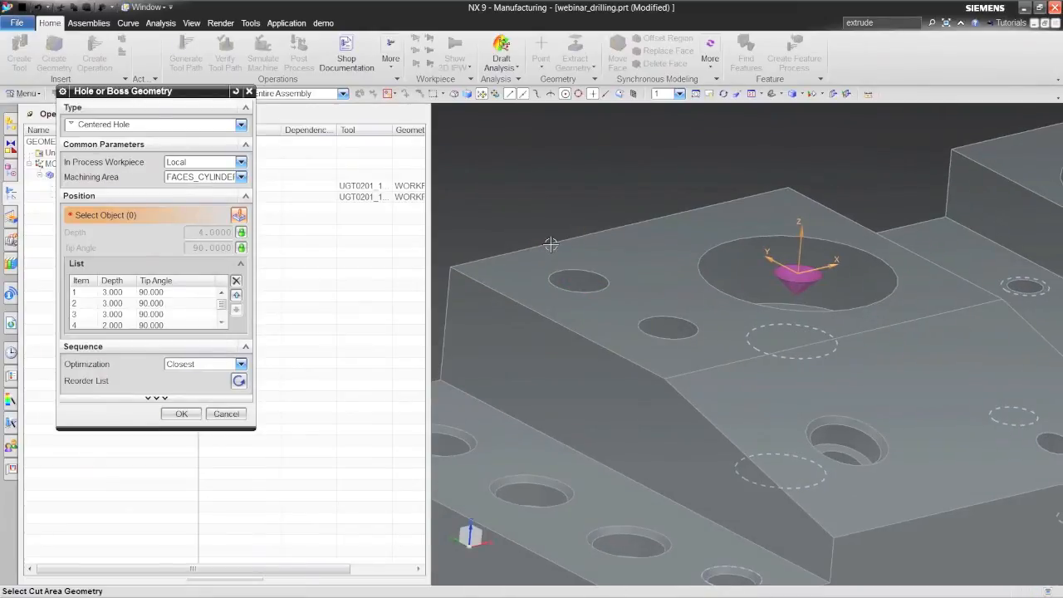
# Step: Set a user-defined depth of 5 for item 7, the simple hole near the raised face's outer corner
pyautogui.scroll(-3, 551, 244)
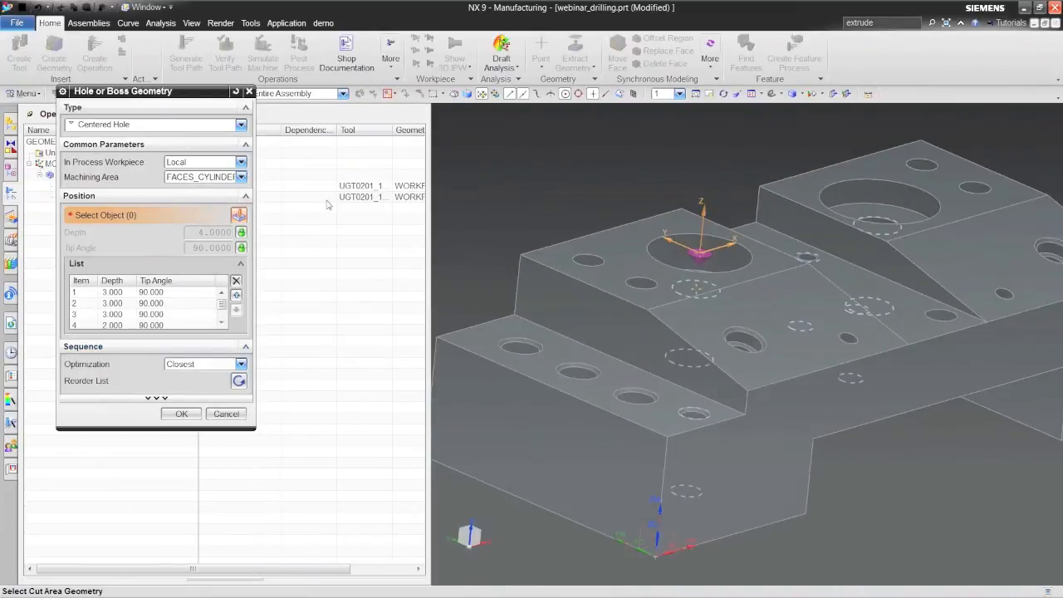
pyautogui.moveTo(222, 305); pyautogui.dragTo(222, 324)
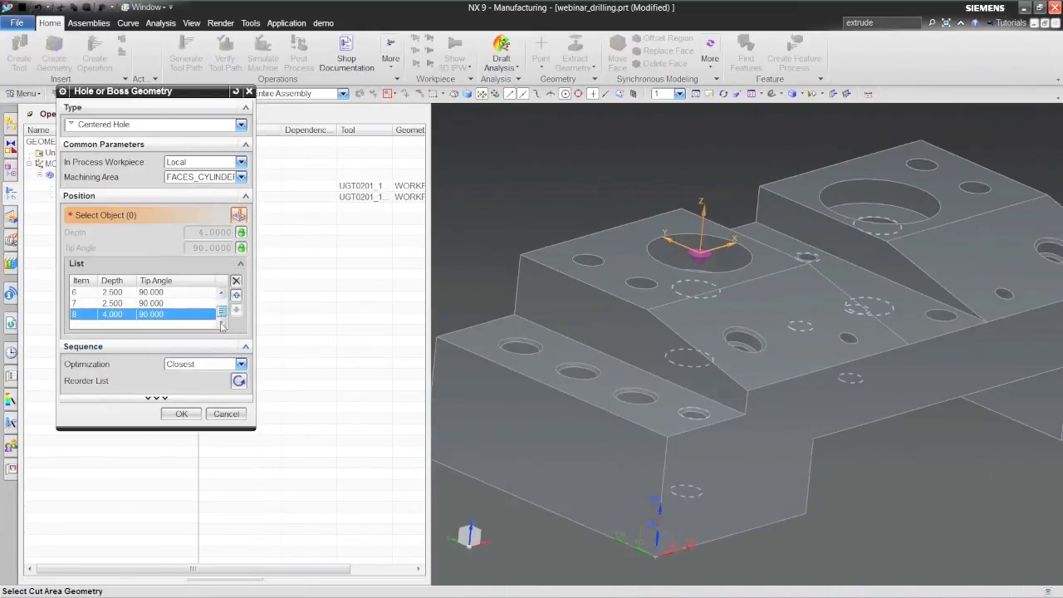
pyautogui.click(155, 303)
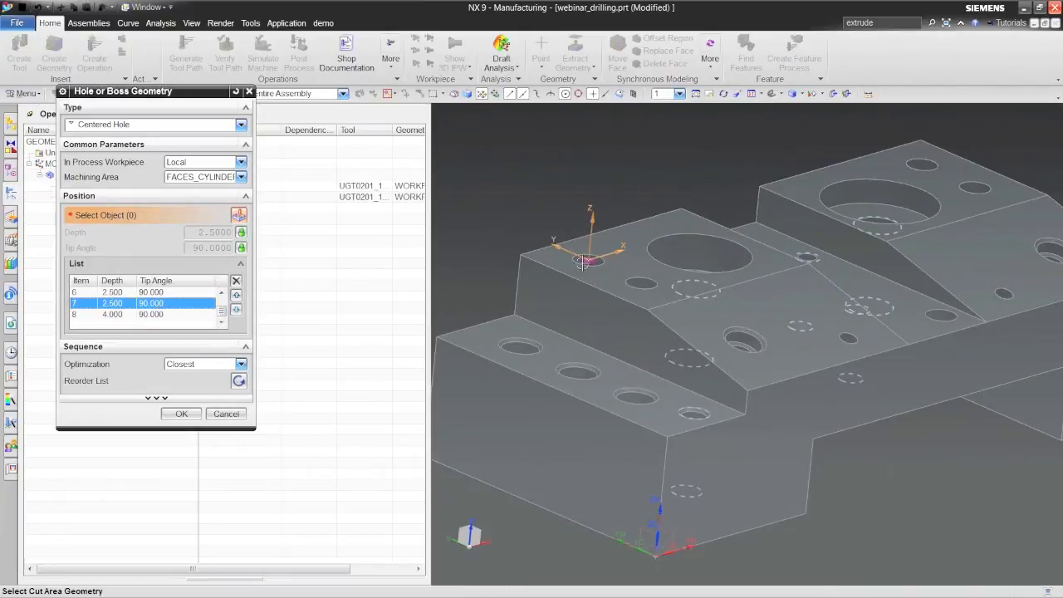
pyautogui.click(241, 234)
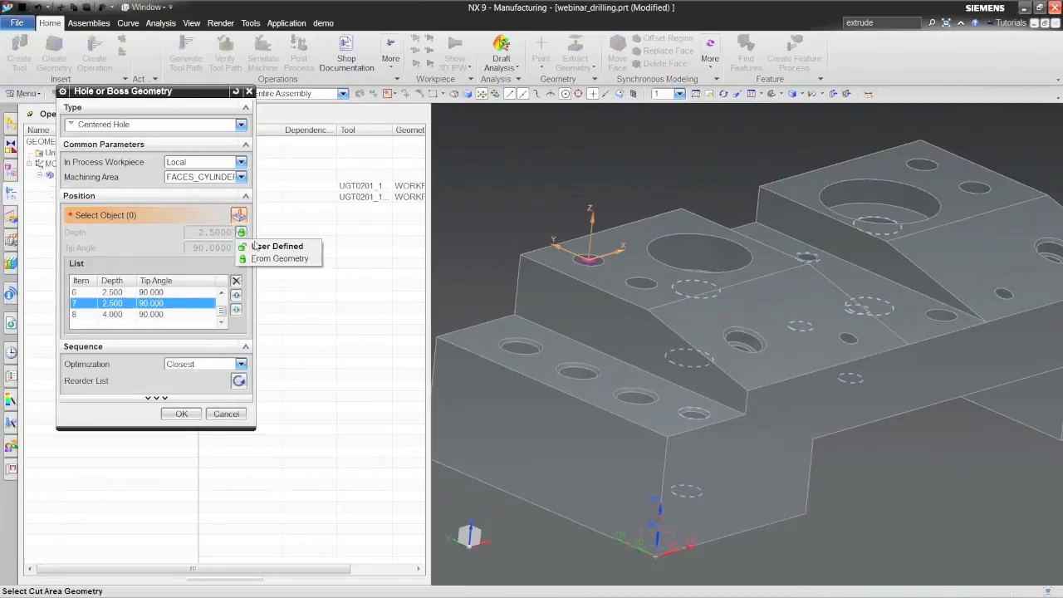
pyautogui.click(274, 247)
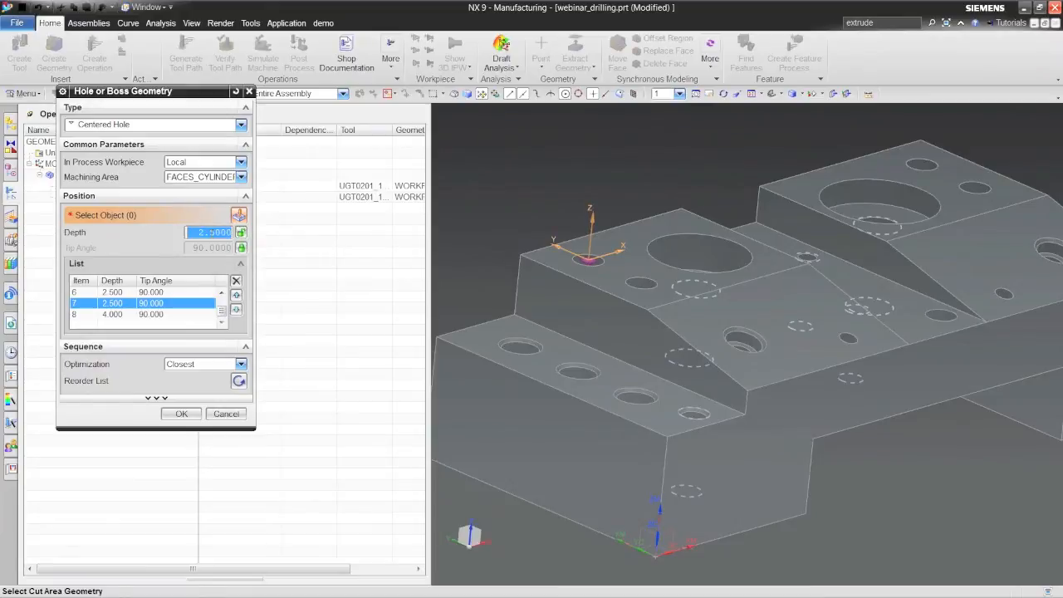
pyautogui.write('8')
pyautogui.press('Return')
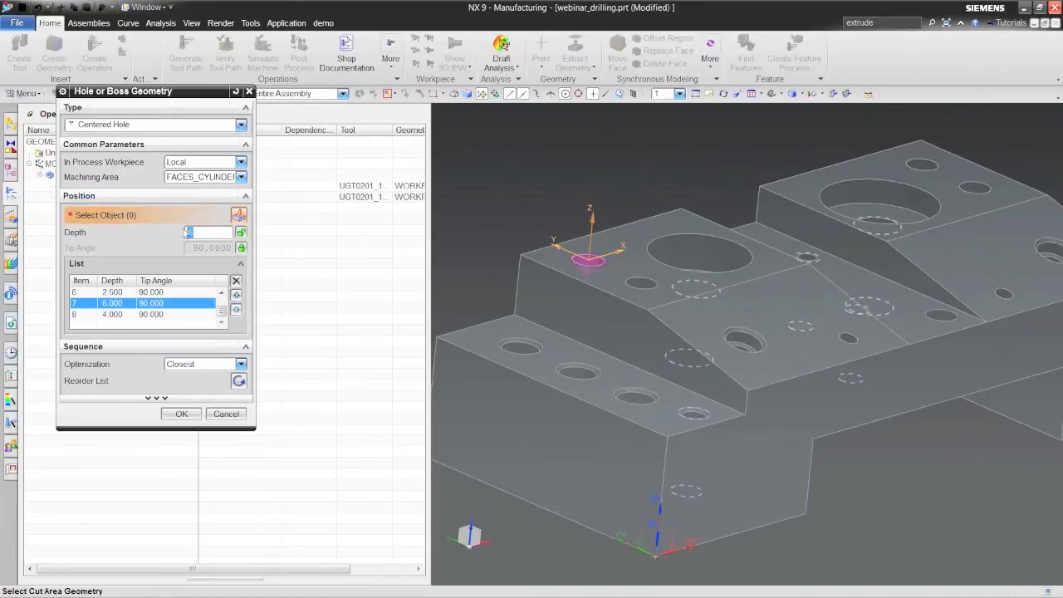
pyautogui.write('5')
pyautogui.press('Return')
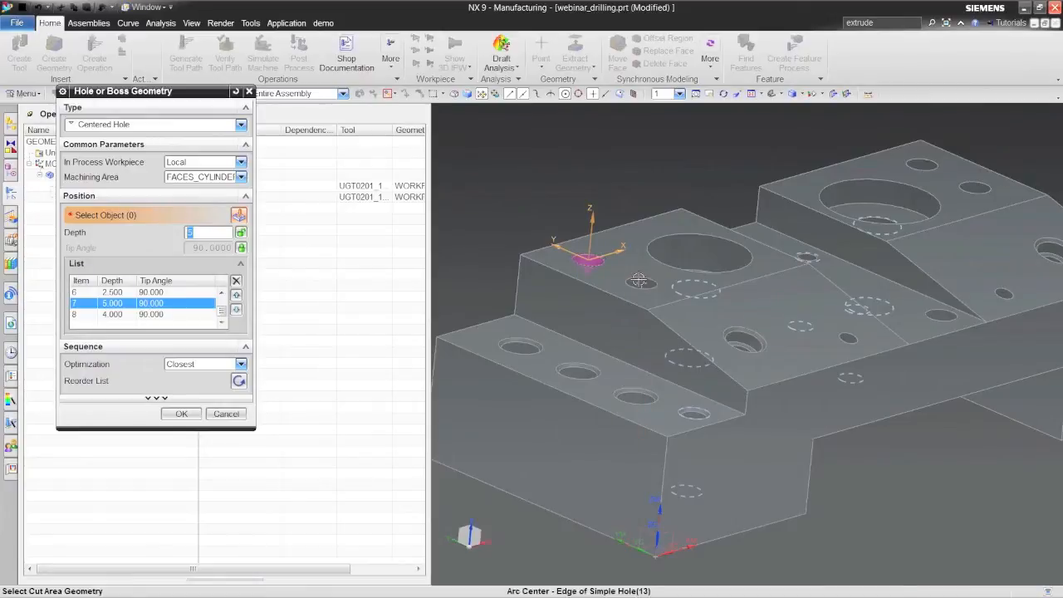
# Step: Set a user-defined depth of 5 for item 6, the other simple hole on the raised face
pyautogui.click(183, 292)
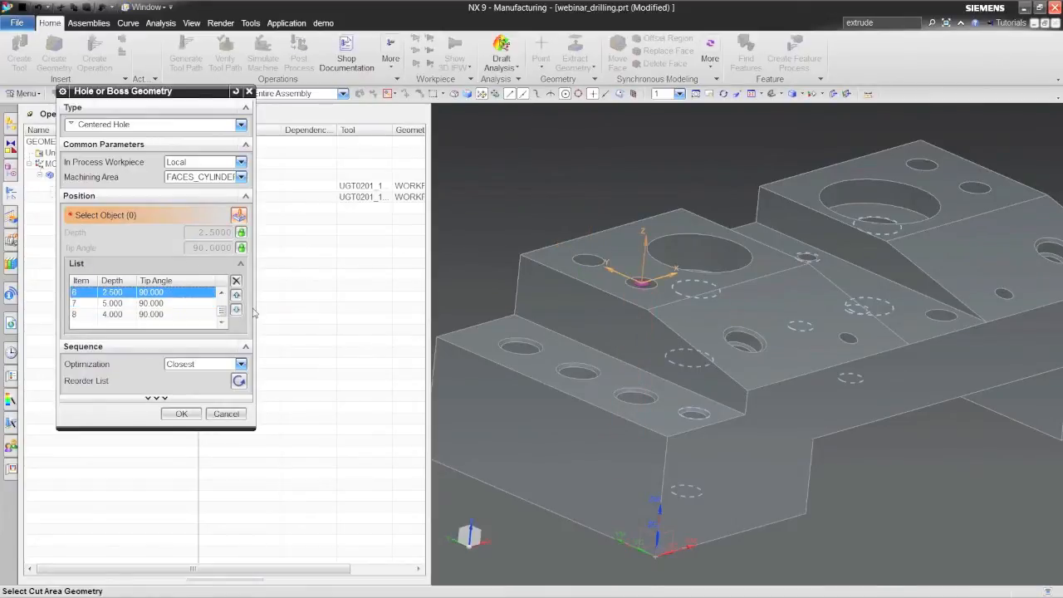
pyautogui.click(241, 233)
pyautogui.click(270, 247)
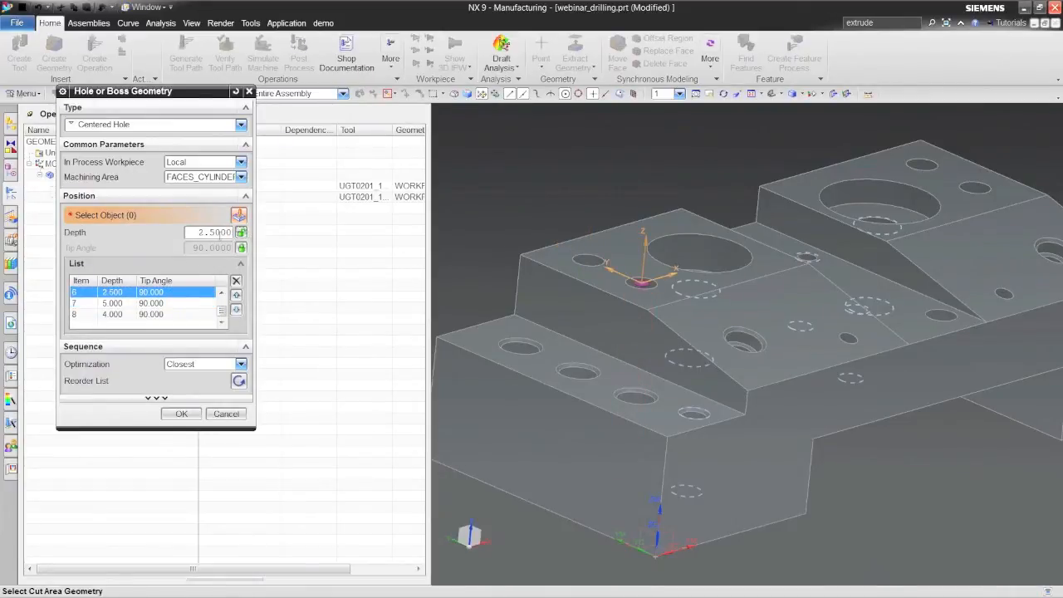
pyautogui.write('5')
pyautogui.press('Return')
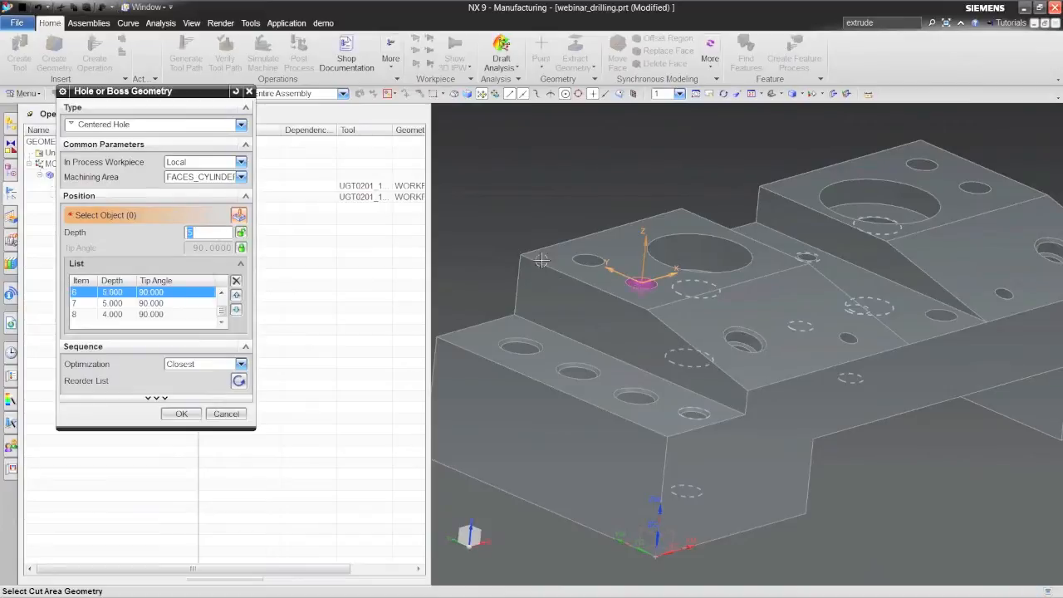
# Step: Set a user-defined depth of 8 for item 5, the counterbored hole on the sloped face
pyautogui.scroll(2, 166, 292)
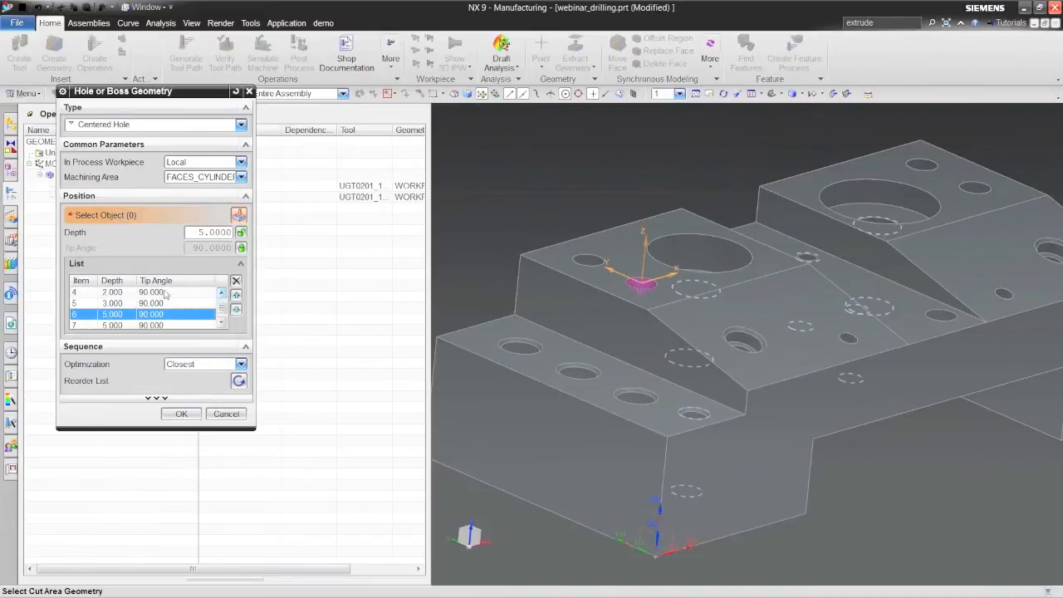
pyautogui.click(160, 305)
pyautogui.click(241, 232)
pyautogui.click(277, 246)
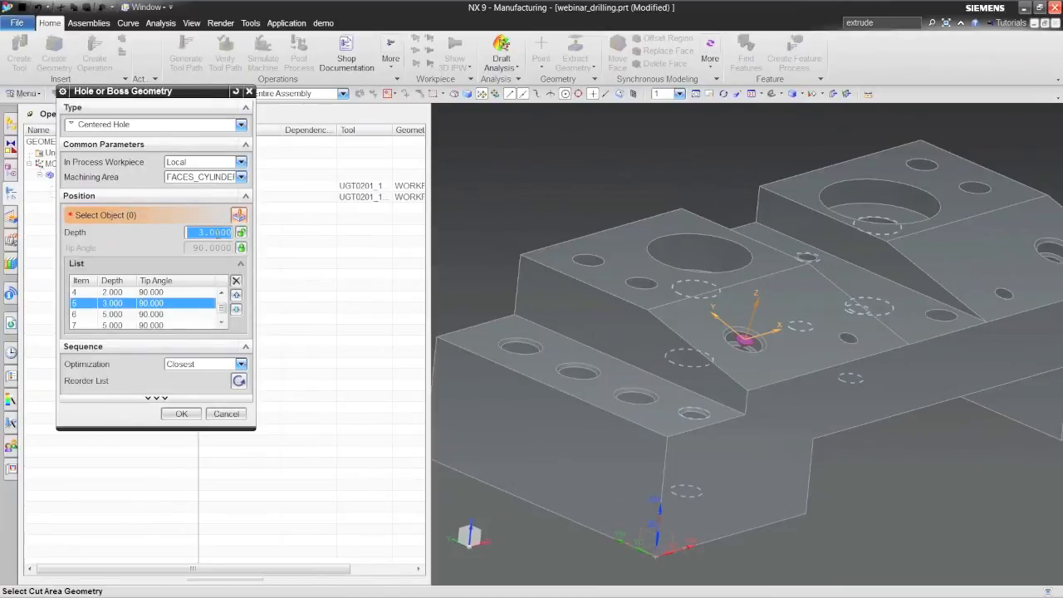
pyautogui.write('8')
pyautogui.press('Return')
# Step: Set a user-defined depth of 6 for item 4, the small hole at the end of the lower row
pyautogui.click(171, 293)
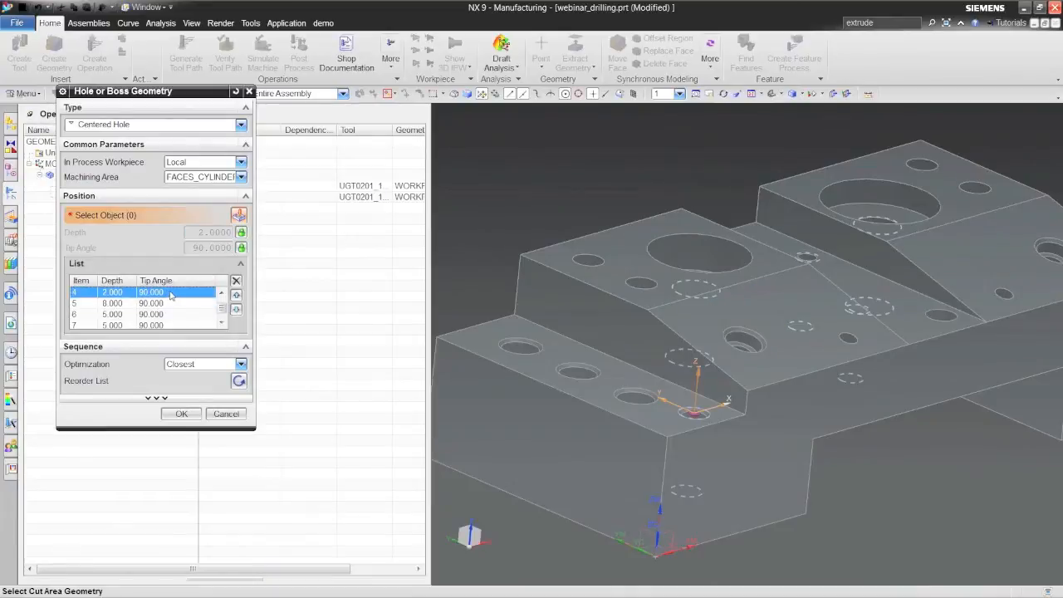
pyautogui.doubleClick(221, 293)
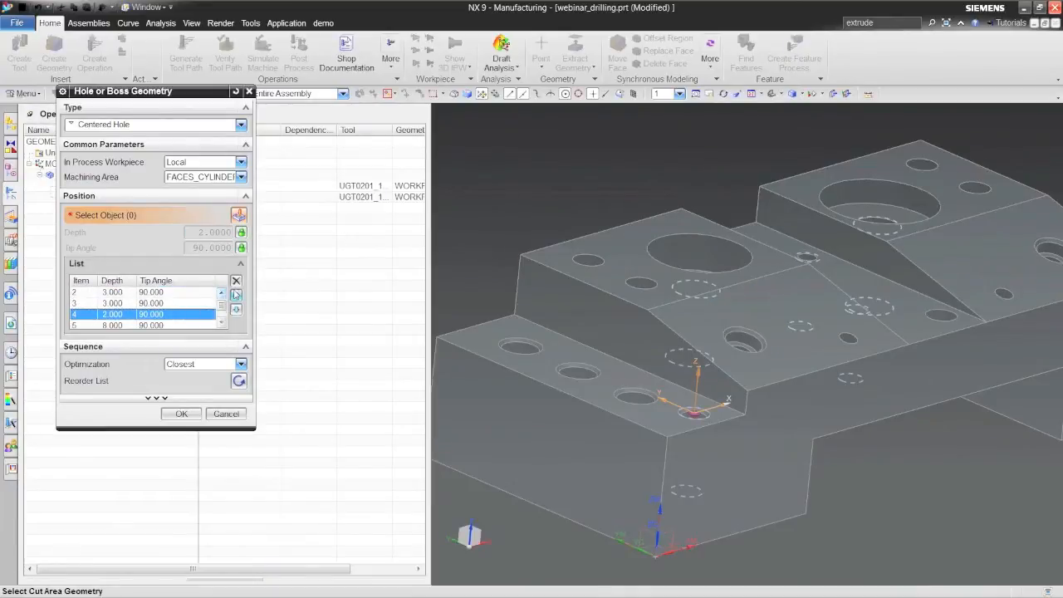
pyautogui.click(241, 233)
pyautogui.click(262, 240)
pyautogui.doubleClick(218, 233)
pyautogui.write('6')
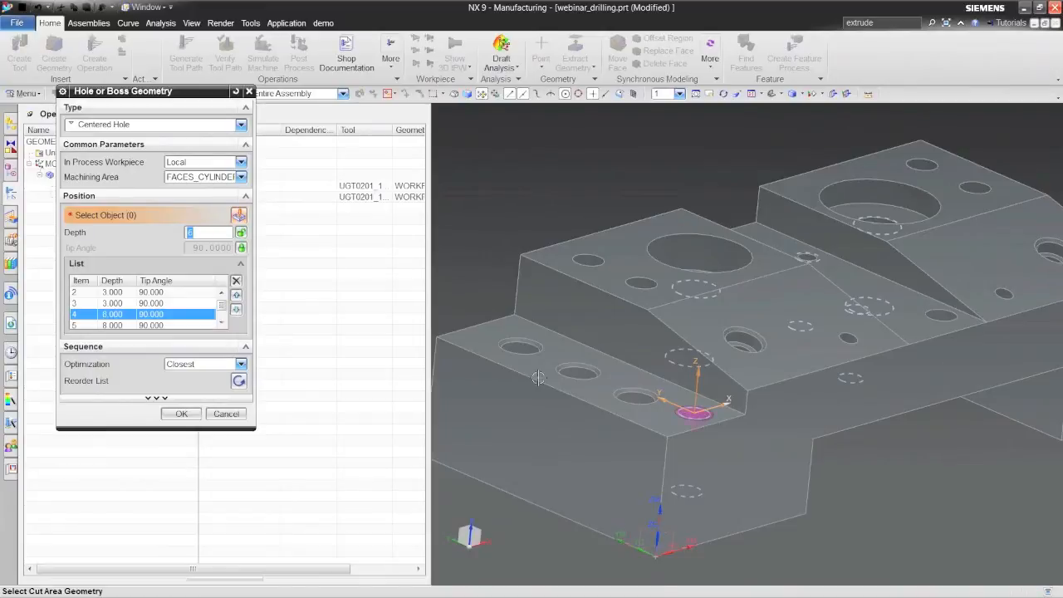
# Step: Set a user-defined depth of 8 for item 3, the third hole in the lower row
pyautogui.moveTo(560, 399); pyautogui.dragTo(620, 440, button='middle')
pyautogui.scroll(2, 593, 438)
pyautogui.click(176, 304)
pyautogui.click(241, 233)
pyautogui.click(345, 249)
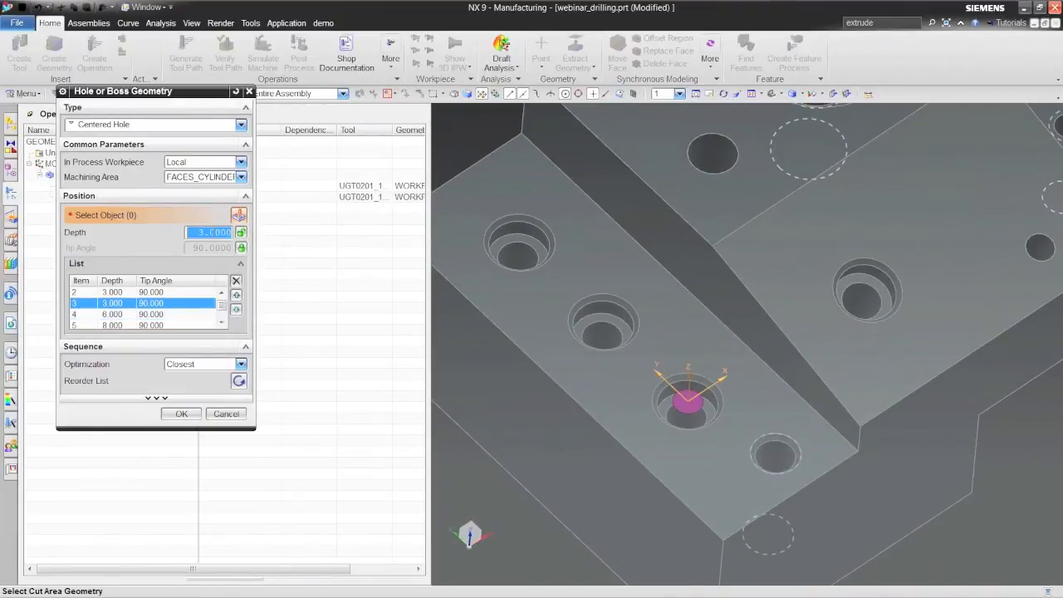
pyautogui.write('8')
pyautogui.press('Return')
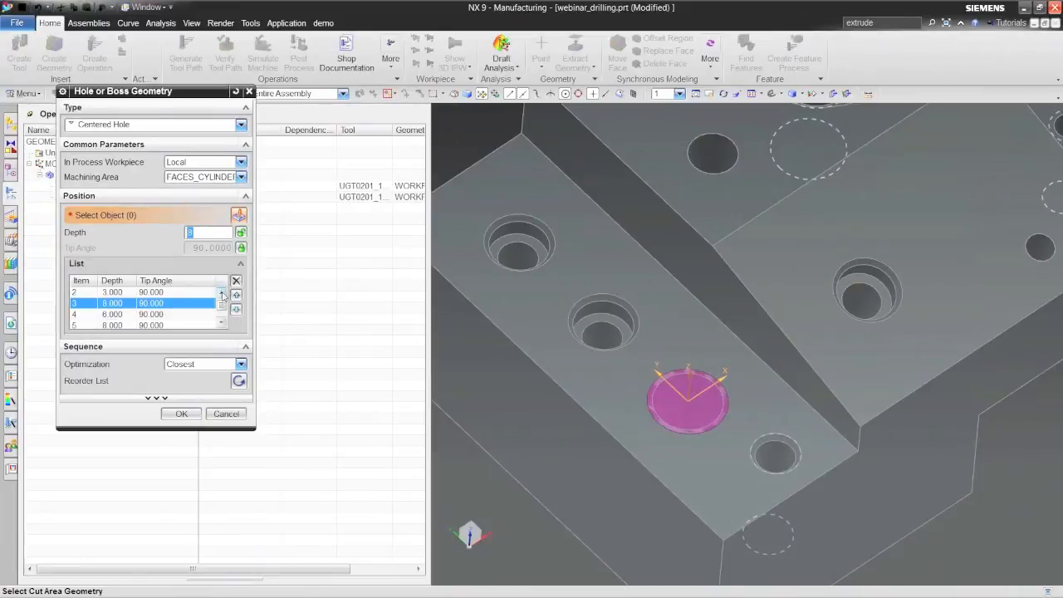
# Step: Set a user-defined depth of 8 for item 2, the second hole in the lower row
pyautogui.click(191, 302)
pyautogui.click(241, 231)
pyautogui.click(265, 246)
pyautogui.doubleClick(212, 232)
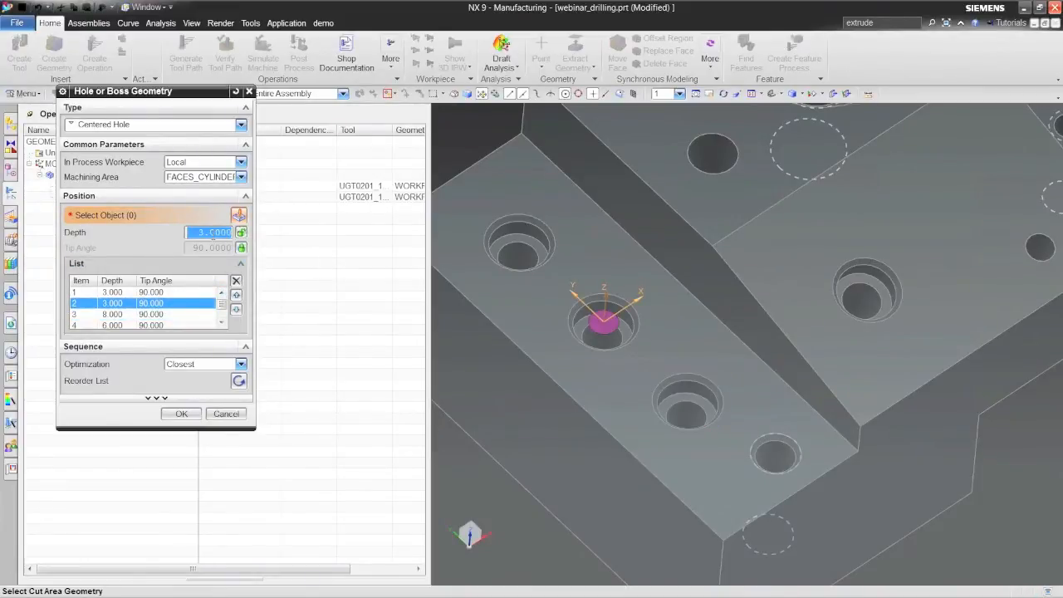
pyautogui.write('8')
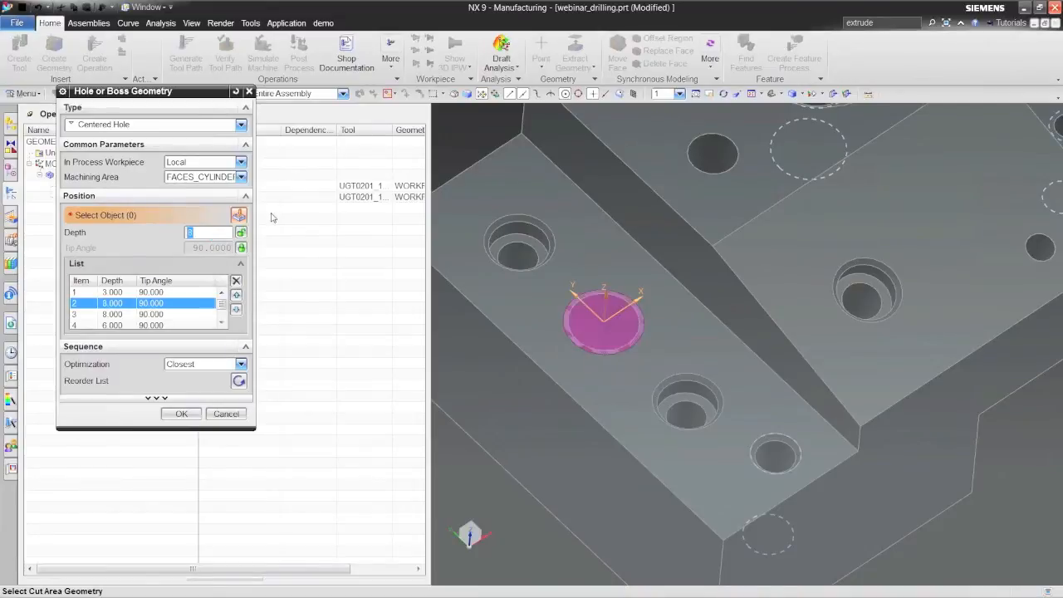
# Step: Set a user-defined depth of 8 for item 1, the first hole in the lower row
pyautogui.click(125, 292)
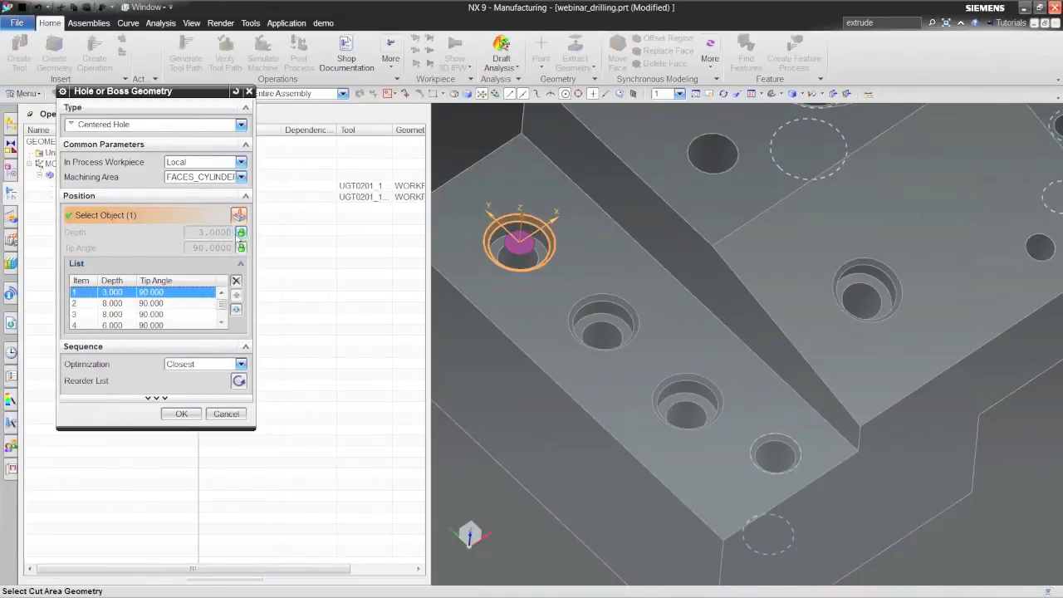
pyautogui.click(241, 235)
pyautogui.click(248, 247)
pyautogui.doubleClick(218, 233)
pyautogui.write('8')
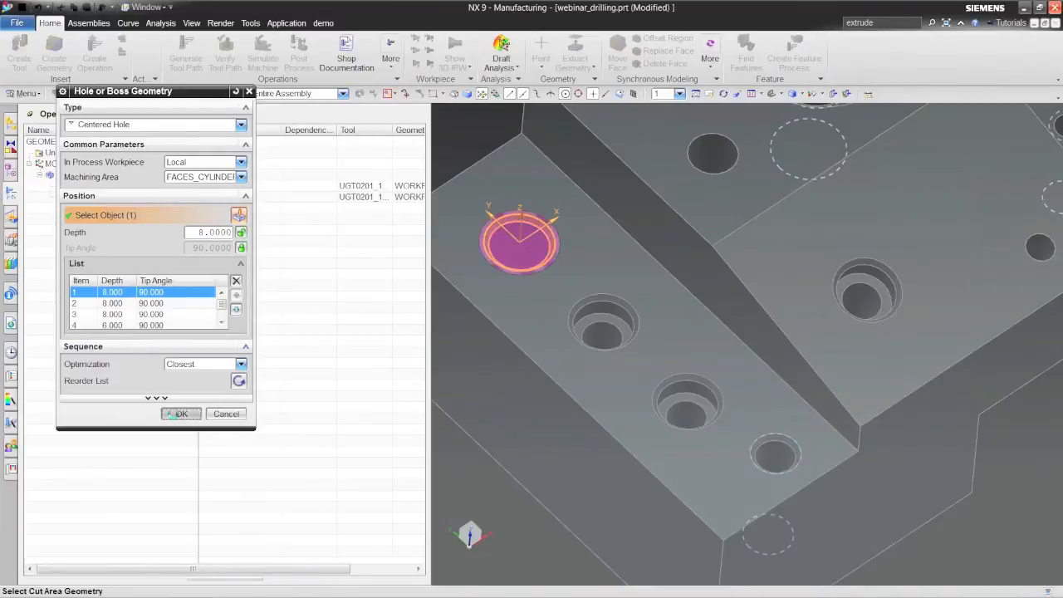
# Step: Accept the hole geometry, generate the spot drilling tool path and save the operation
pyautogui.click(177, 413)
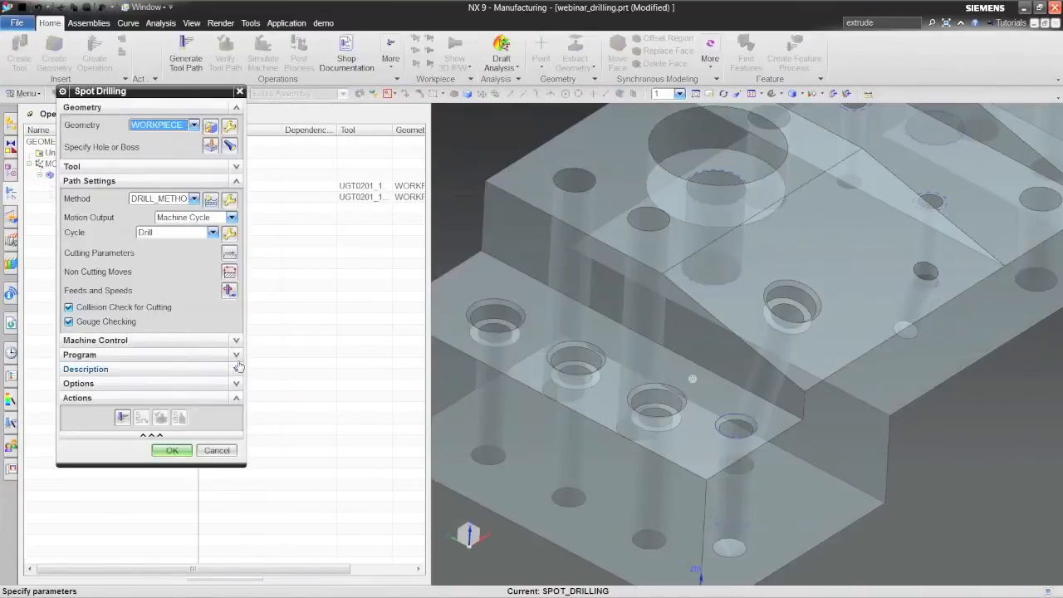
pyautogui.click(122, 417)
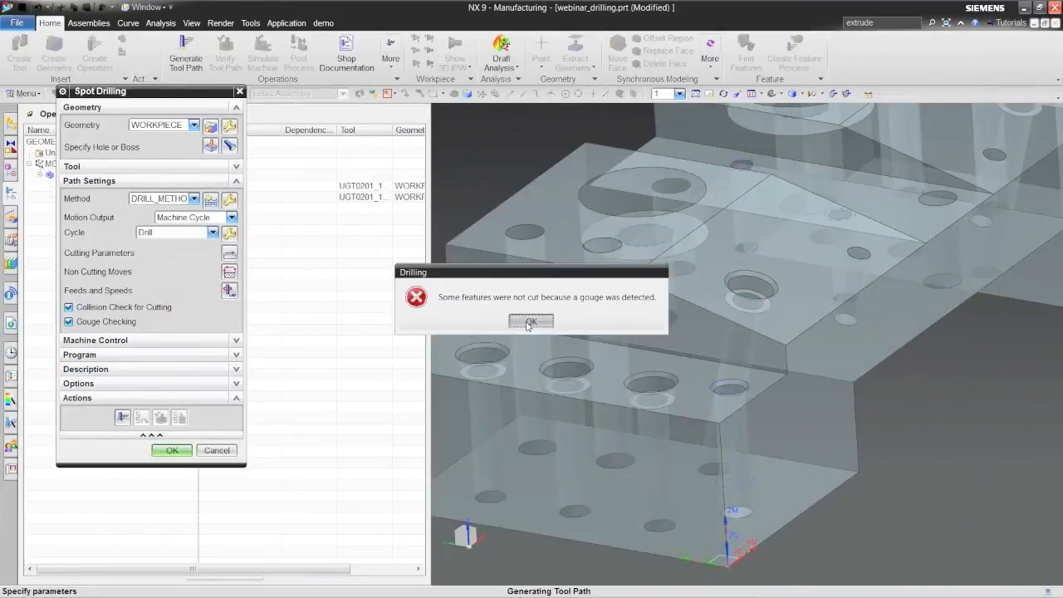
pyautogui.click(530, 322)
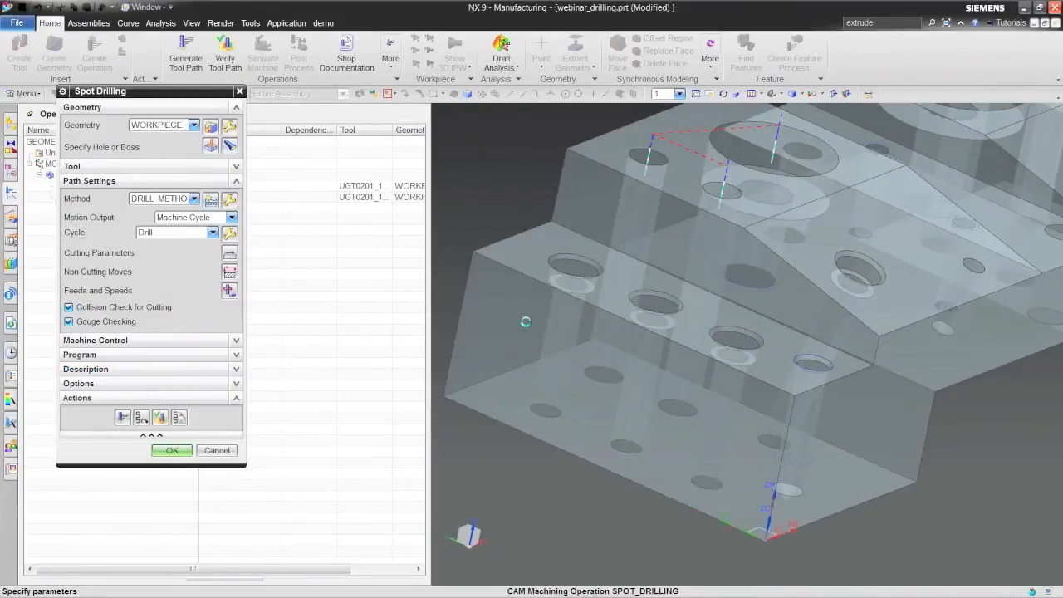
pyautogui.moveTo(630, 231); pyautogui.dragTo(535, 306, button='middle')
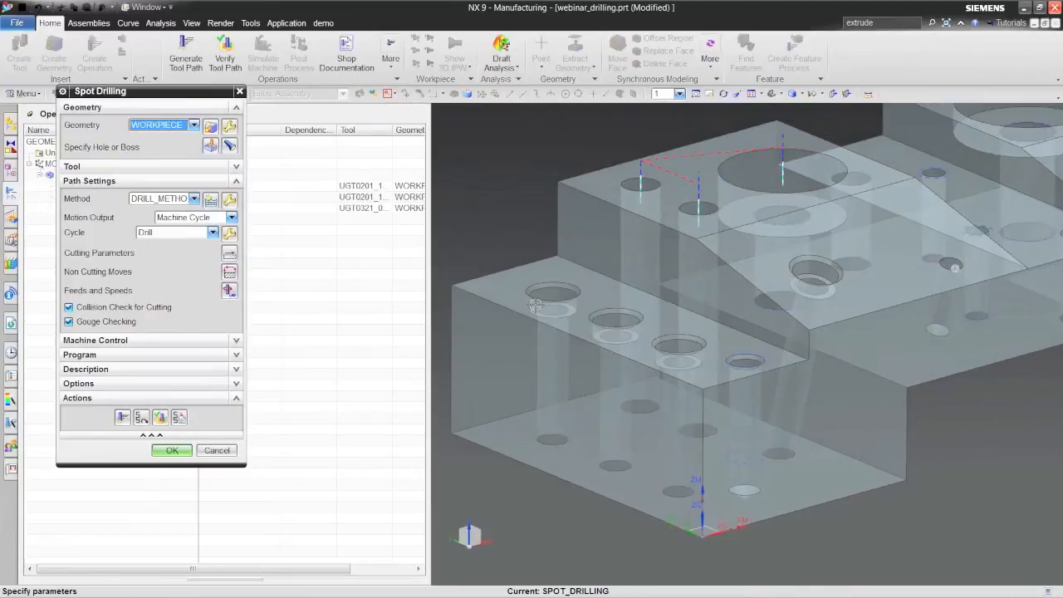
pyautogui.click(172, 449)
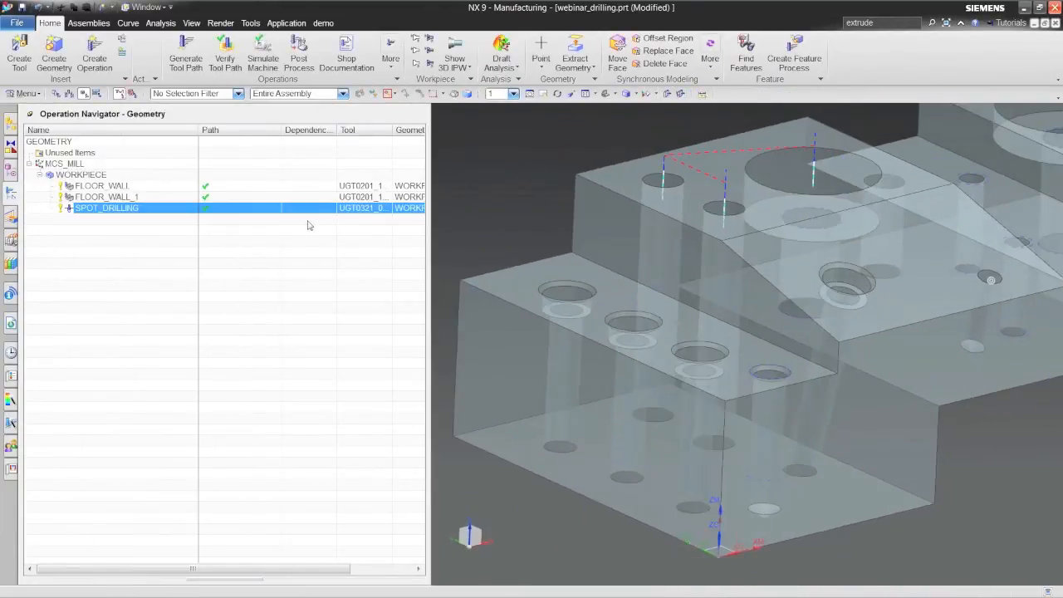
# Step: Reopen the SPOT_DRILLING operation and regenerate its tool path with the WORKPIECE geometry
pyautogui.click(122, 198)
pyautogui.click(123, 186)
pyautogui.click(129, 208)
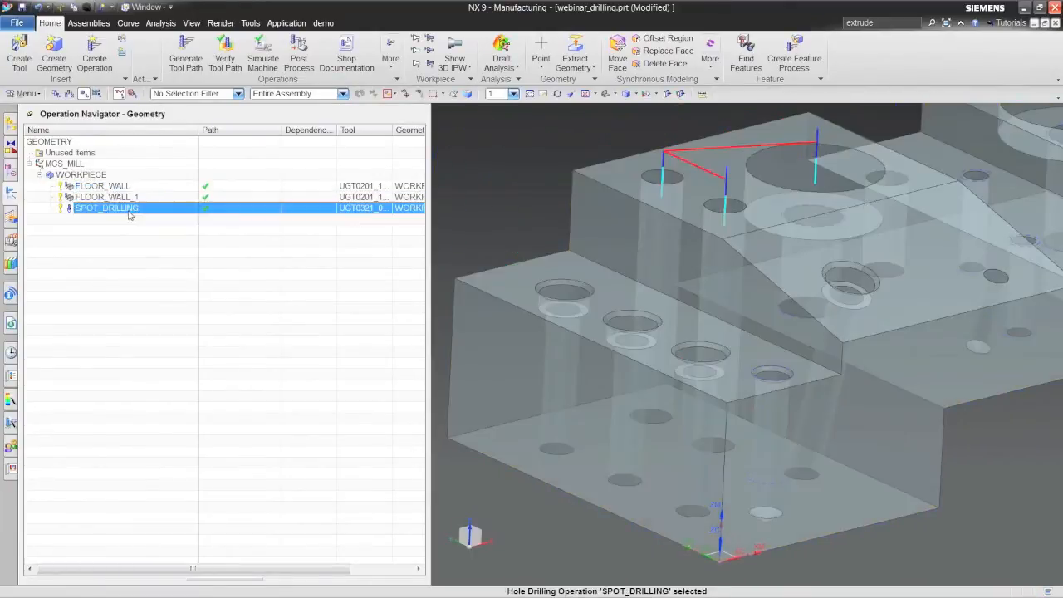
pyautogui.doubleClick(129, 213)
pyautogui.click(122, 417)
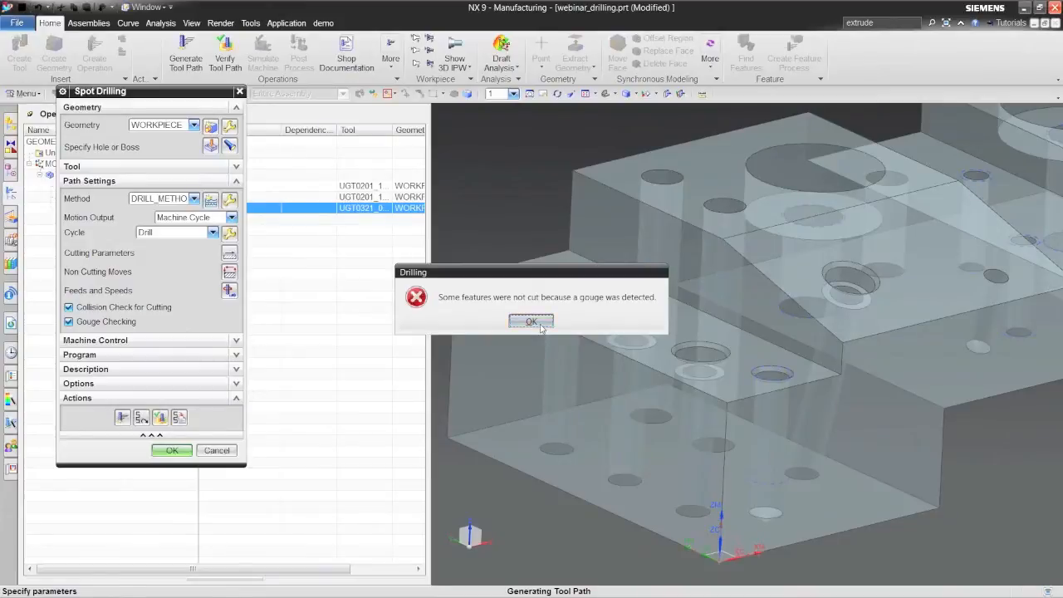
pyautogui.click(540, 326)
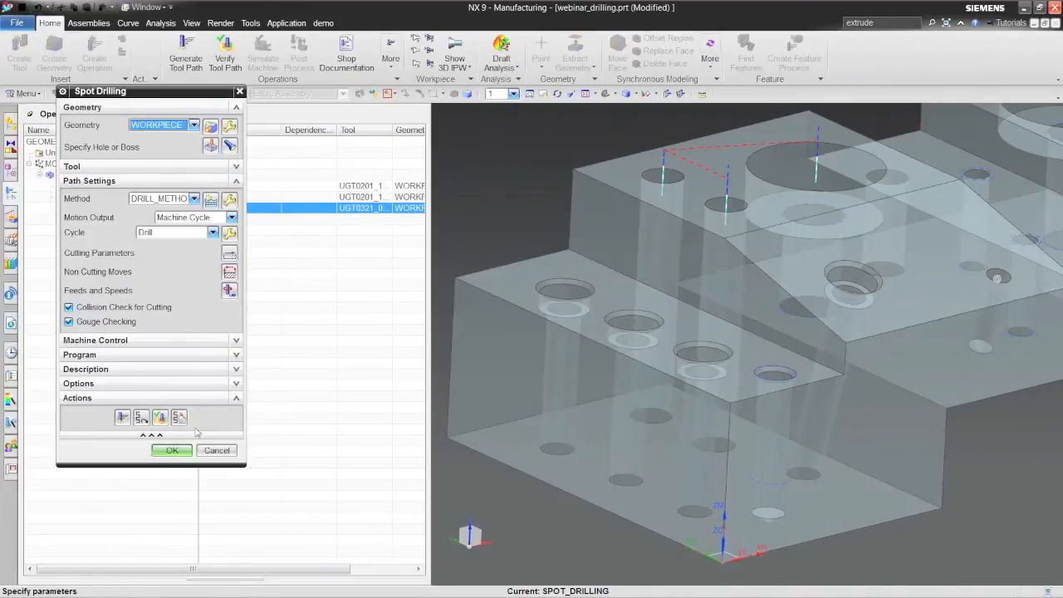
pyautogui.click(180, 450)
# Step: Move SPOT_DRILLING out of WORKPIECE to directly under MCS_MILL and regenerate its tool path
pyautogui.moveTo(118, 209); pyautogui.dragTo(84, 167)
pyautogui.doubleClick(100, 209)
pyautogui.click(123, 418)
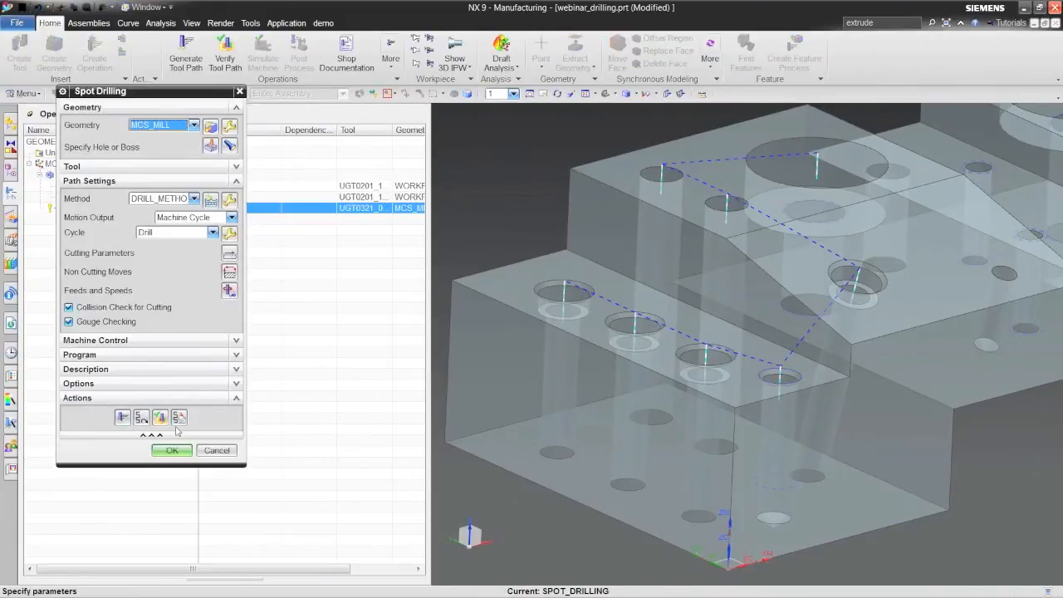
pyautogui.moveTo(581, 299); pyautogui.dragTo(420, 349, button='middle')
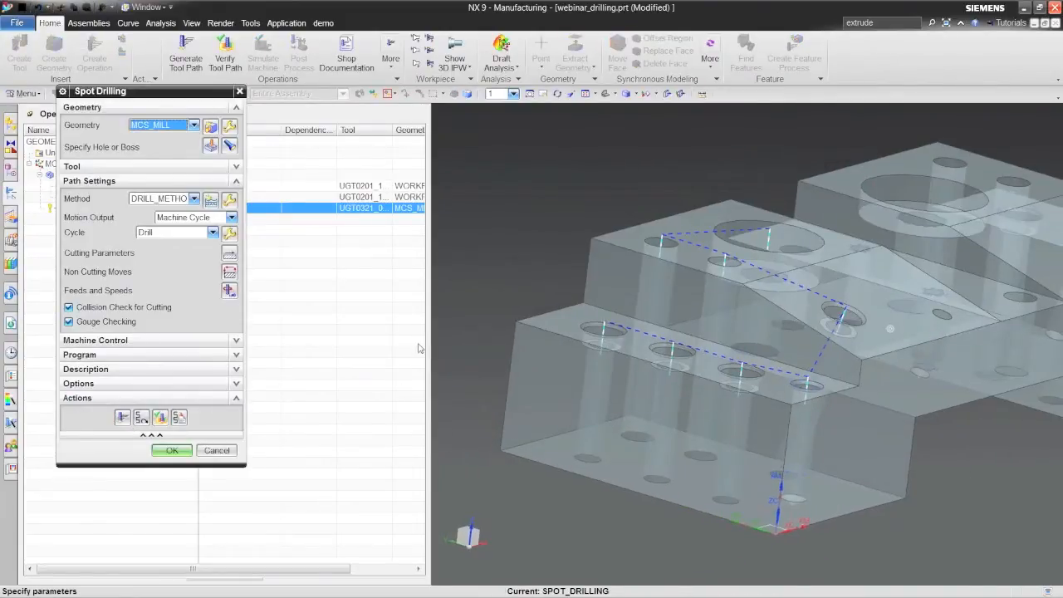
pyautogui.click(178, 451)
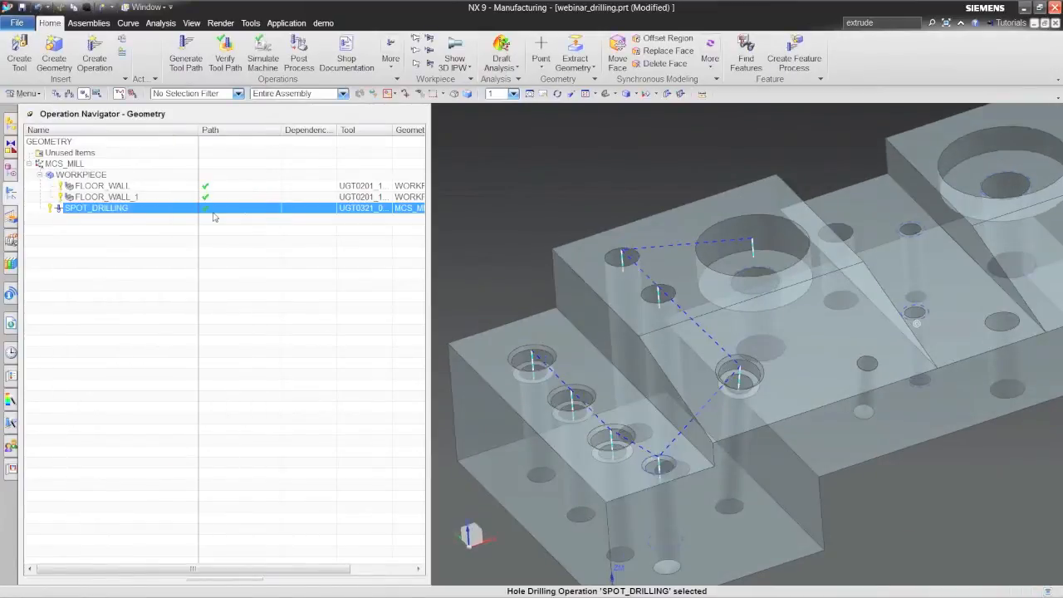
# Step: Create a hole_making Drilling operation named DRILLING with tool UGT0301_039, geometry MCS_MILL and method DRILL_METHOD
pyautogui.click(94, 51)
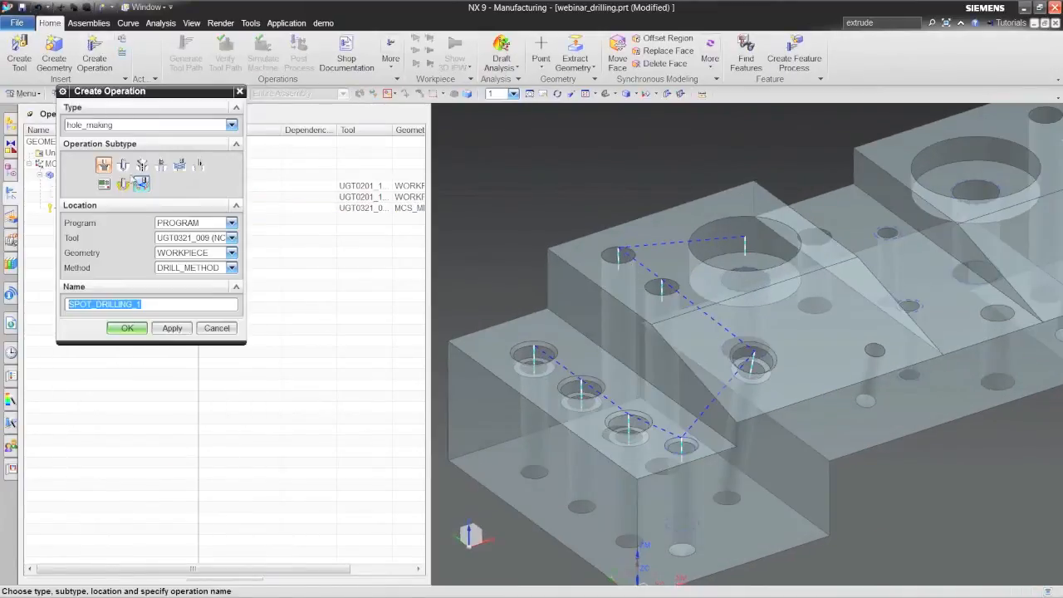
pyautogui.click(123, 165)
pyautogui.moveTo(782, 232); pyautogui.dragTo(834, 233, button='middle')
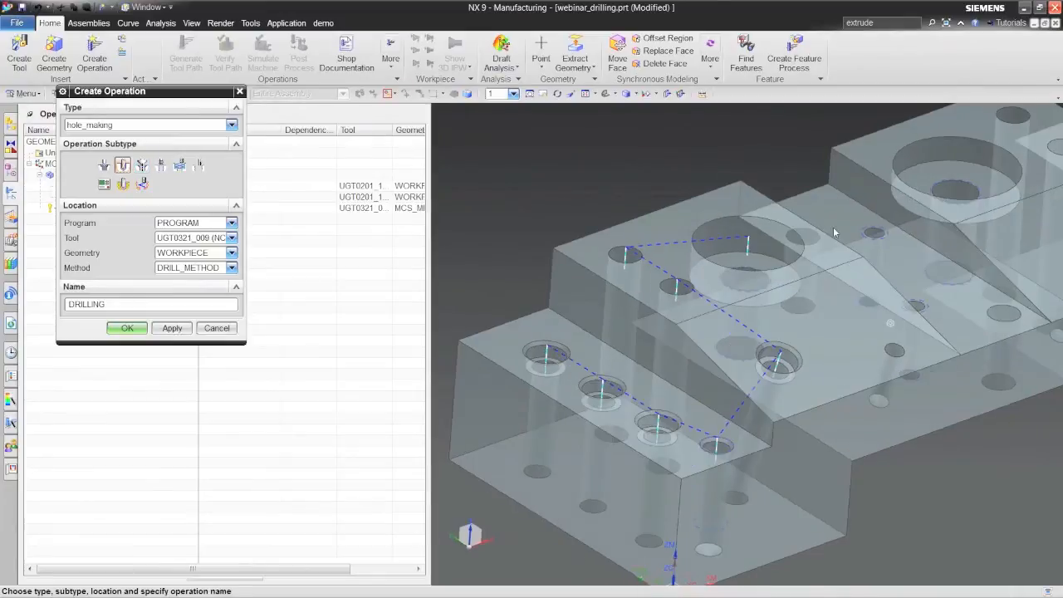
pyautogui.click(231, 237)
pyautogui.click(260, 323)
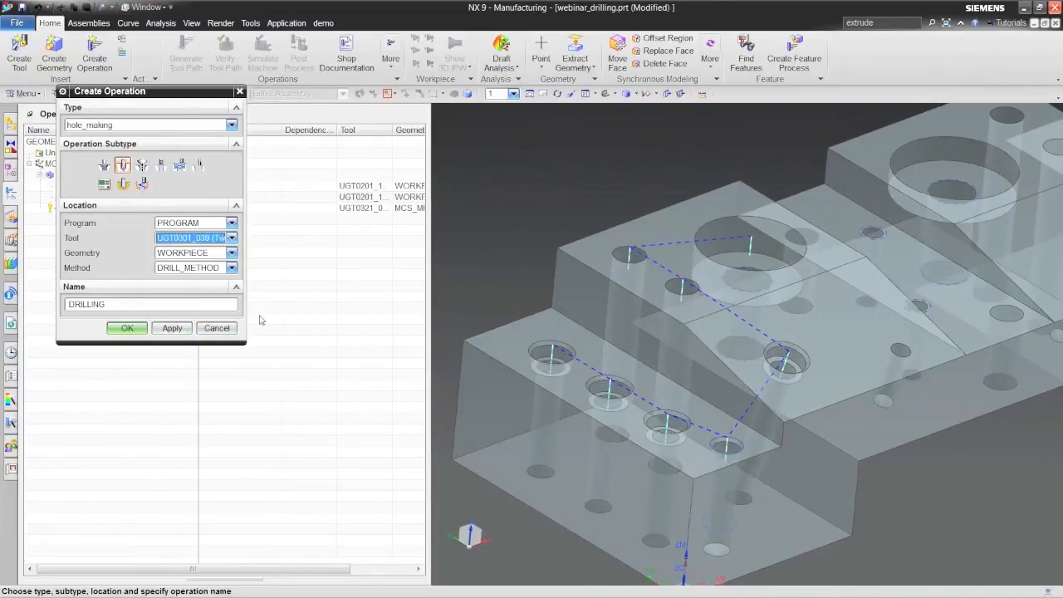
pyautogui.click(232, 252)
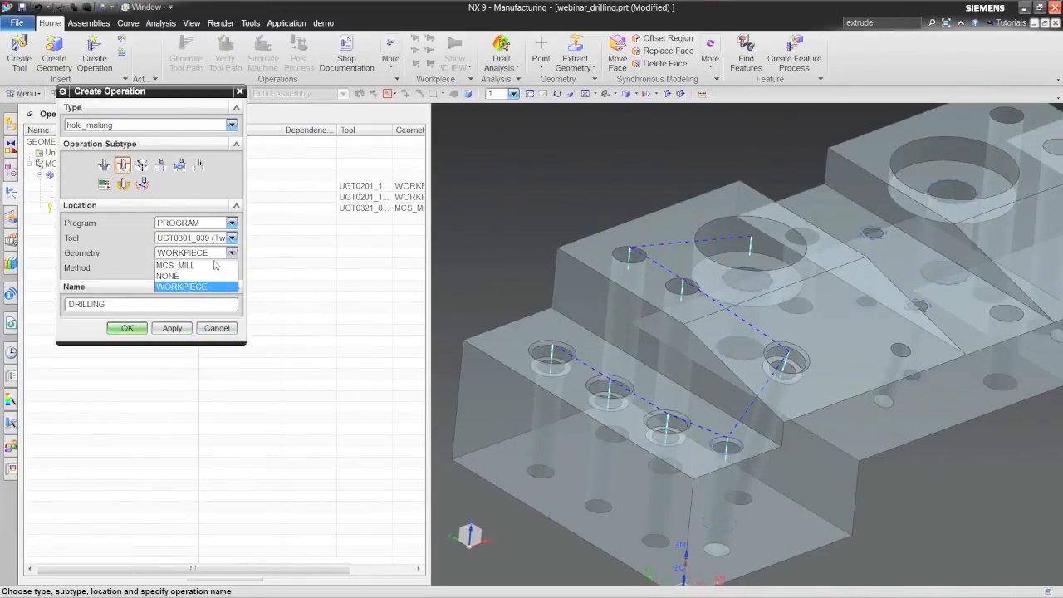
pyautogui.click(191, 270)
pyautogui.click(127, 329)
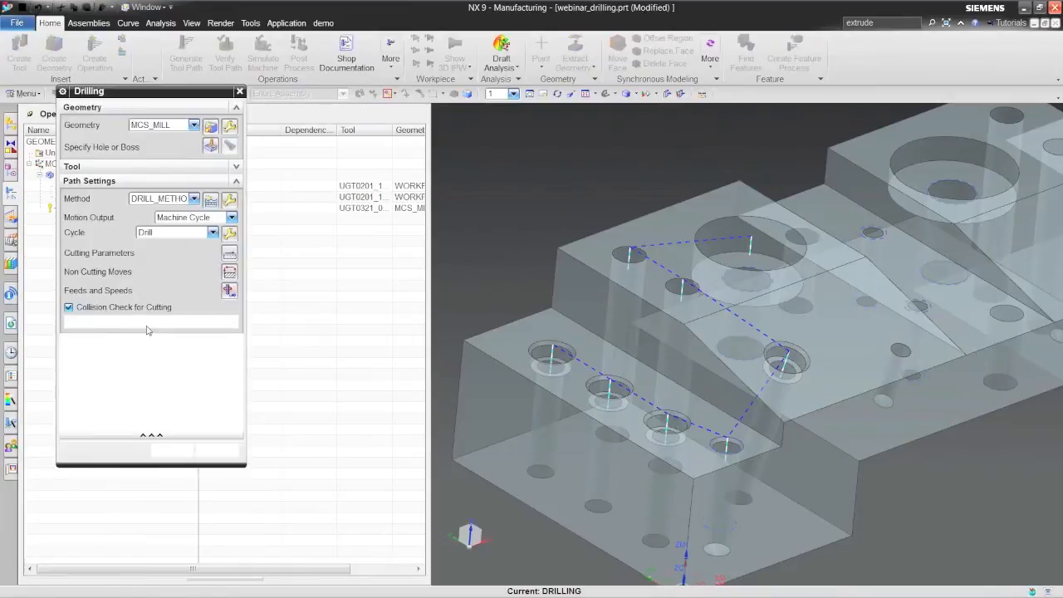
# Step: Specify the 14 mm hole inside the first large bore as drilling geometry, with machining area FACES_CYLINDER_2
pyautogui.click(210, 146)
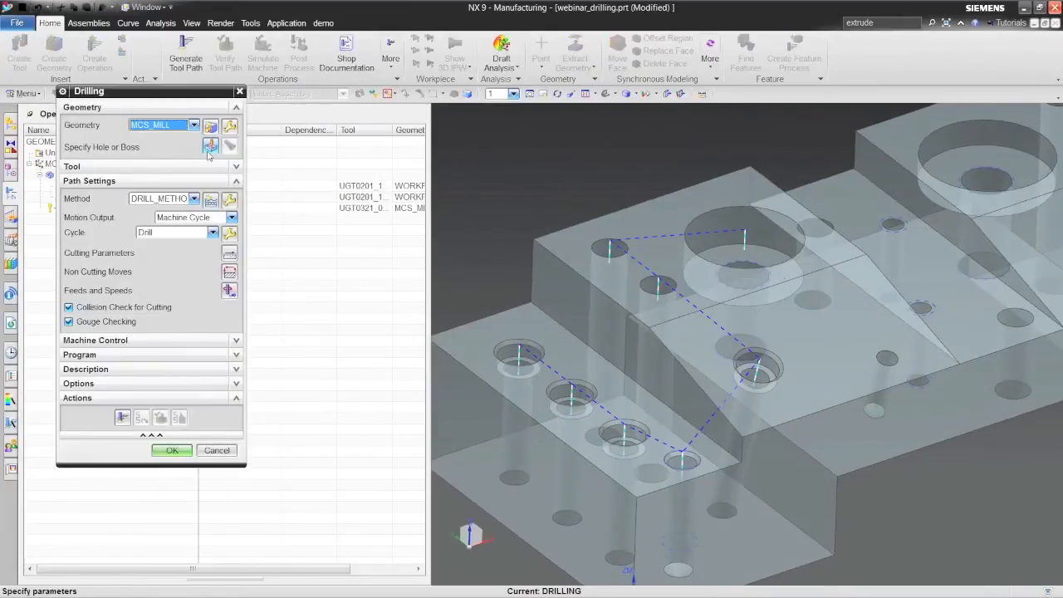
pyautogui.click(744, 266)
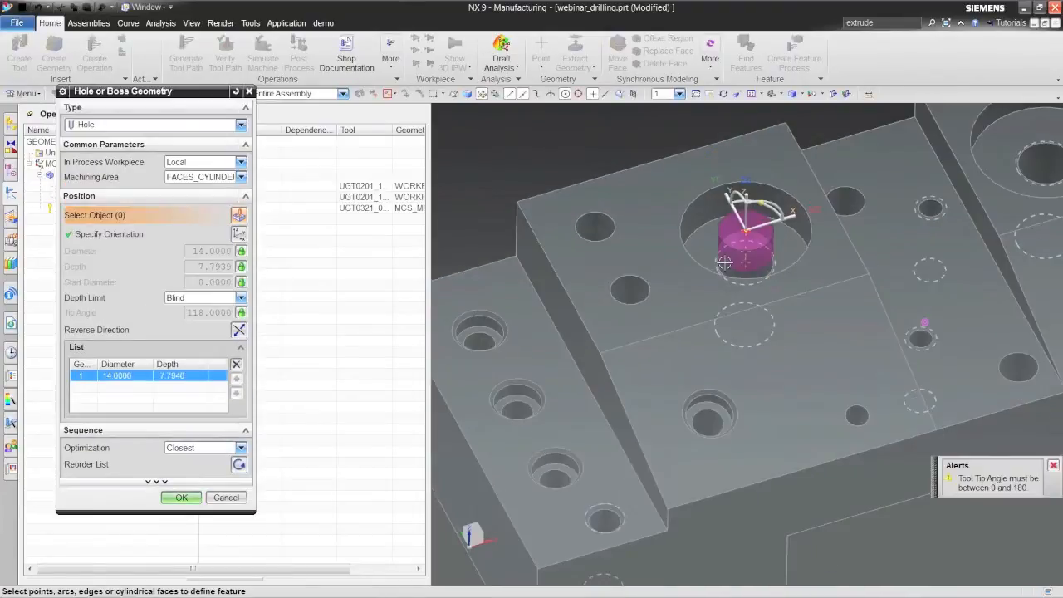
pyautogui.click(241, 177)
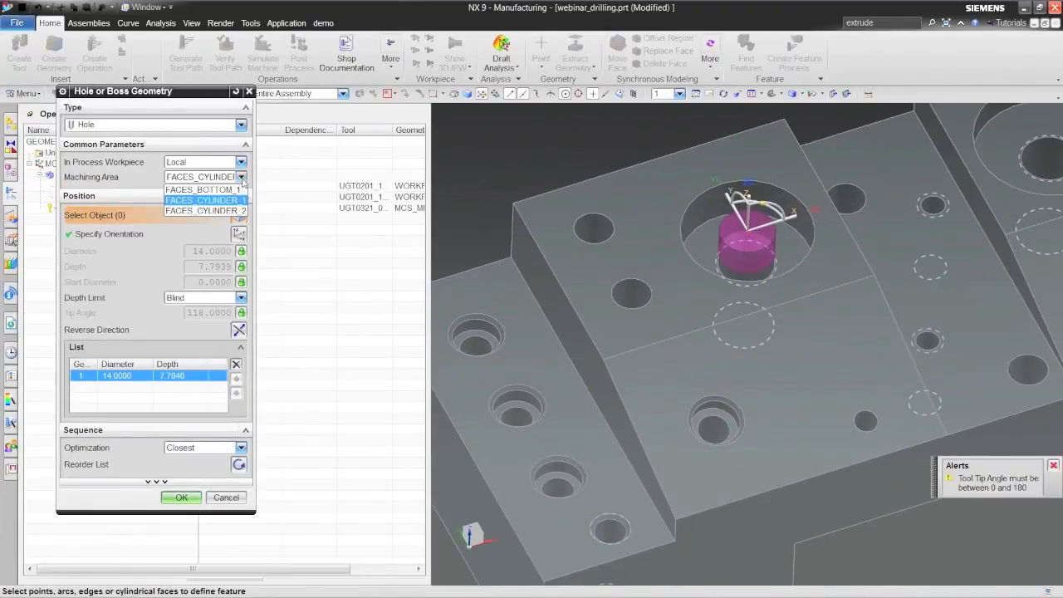
pyautogui.click(234, 191)
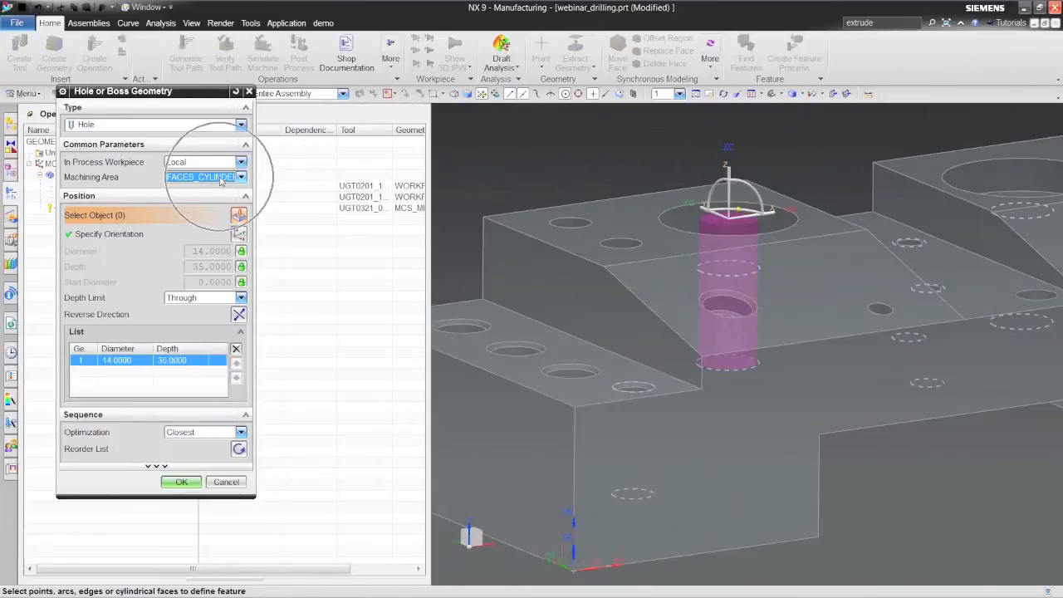
pyautogui.moveTo(842, 458); pyautogui.dragTo(773, 425, button='middle')
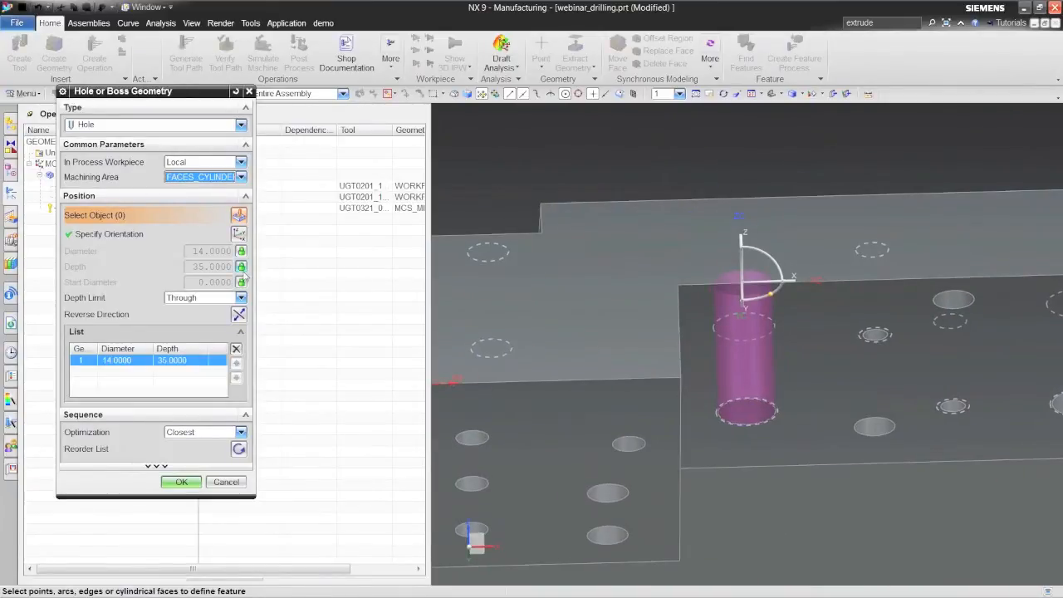
pyautogui.click(242, 267)
pyautogui.click(262, 293)
pyautogui.moveTo(676, 487); pyautogui.dragTo(747, 462, button='middle')
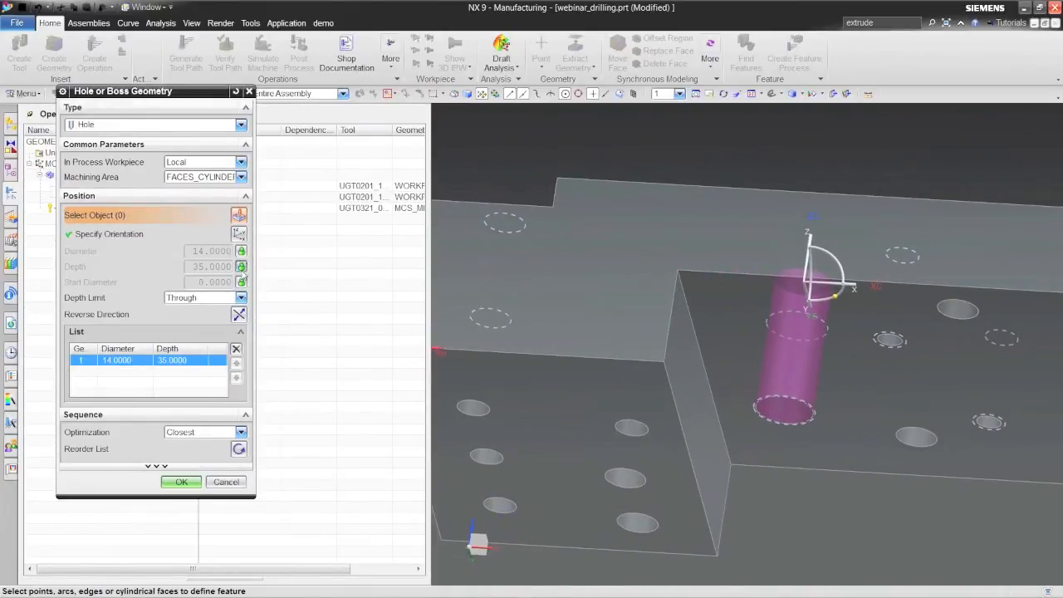
pyautogui.click(242, 270)
pyautogui.click(664, 362)
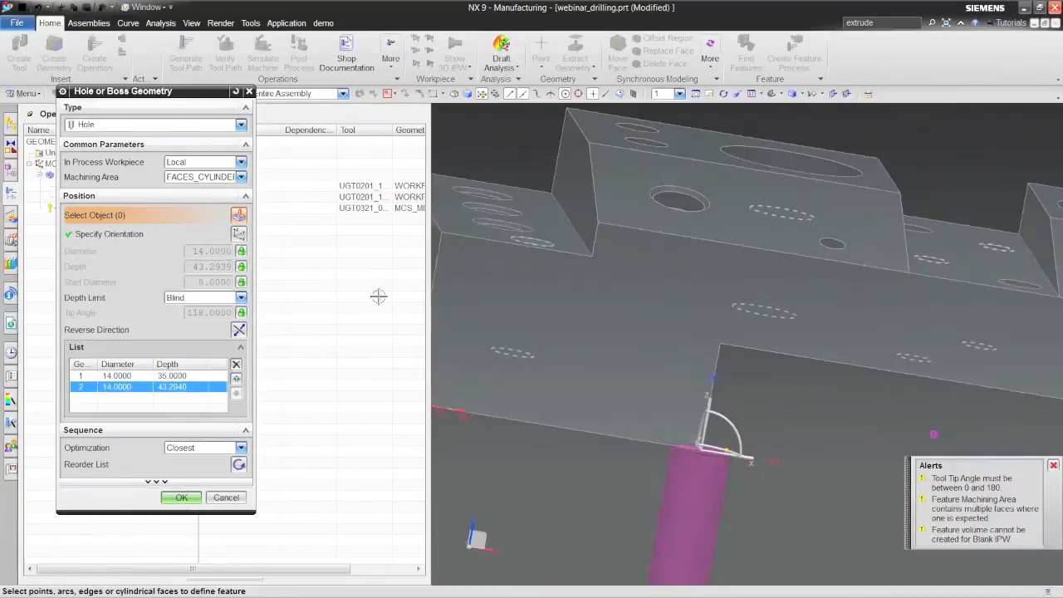
pyautogui.click(240, 297)
pyautogui.click(217, 318)
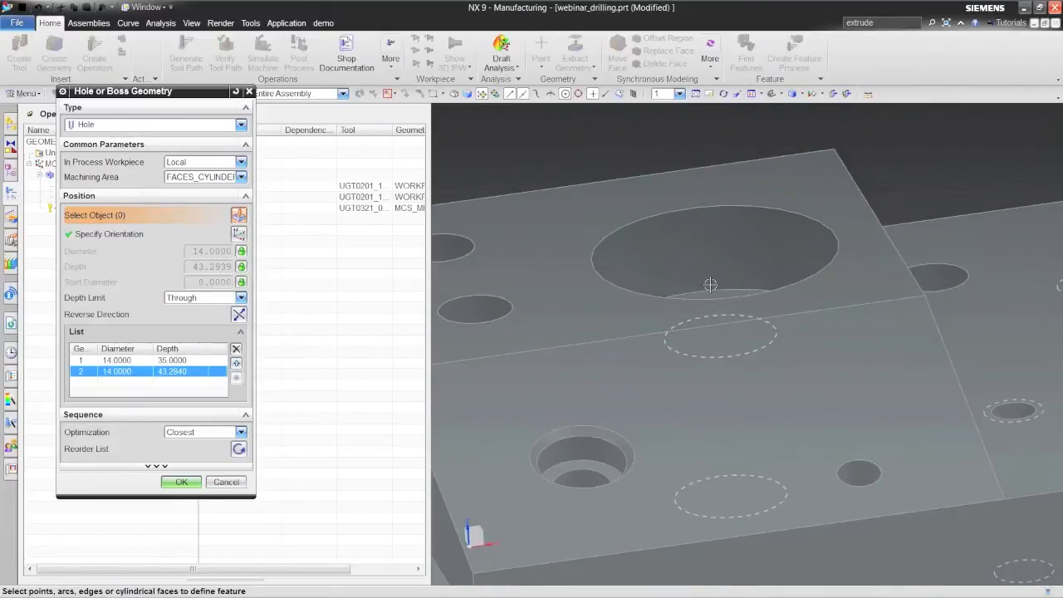
# Step: Set a user-defined depth of 65 for the first hole in the list and remove the stray second hole
pyautogui.click(710, 285)
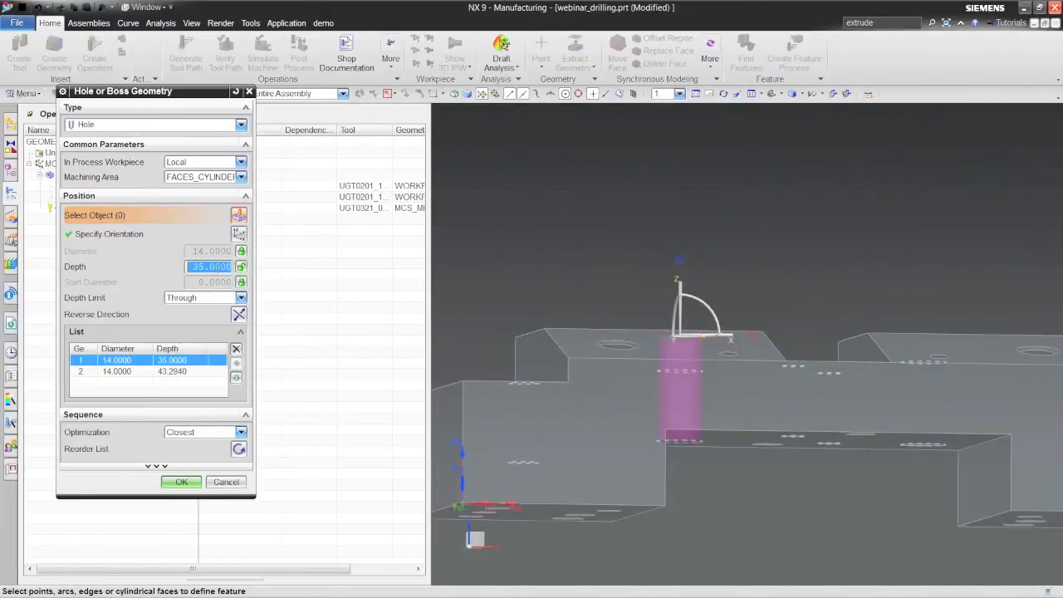
pyautogui.write('50')
pyautogui.press('Return')
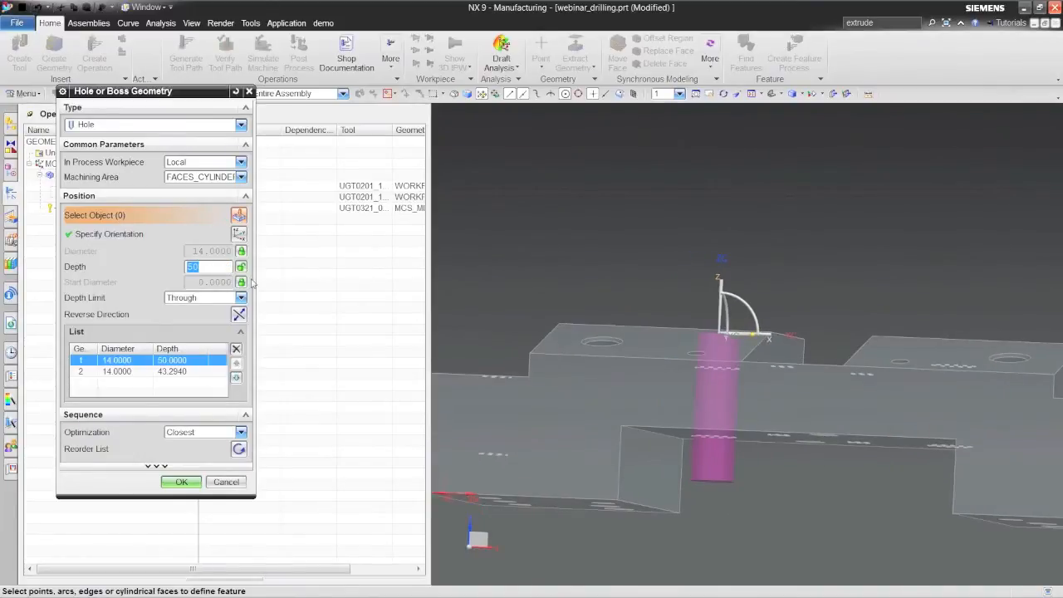
pyautogui.write('60')
pyautogui.press('Return')
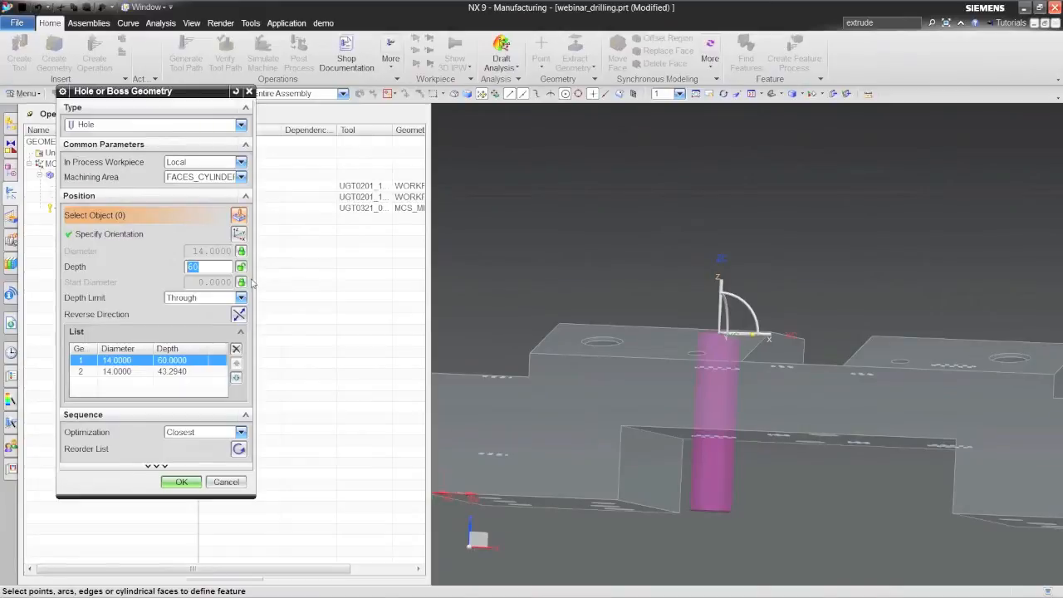
pyautogui.write('65')
pyautogui.press('Return')
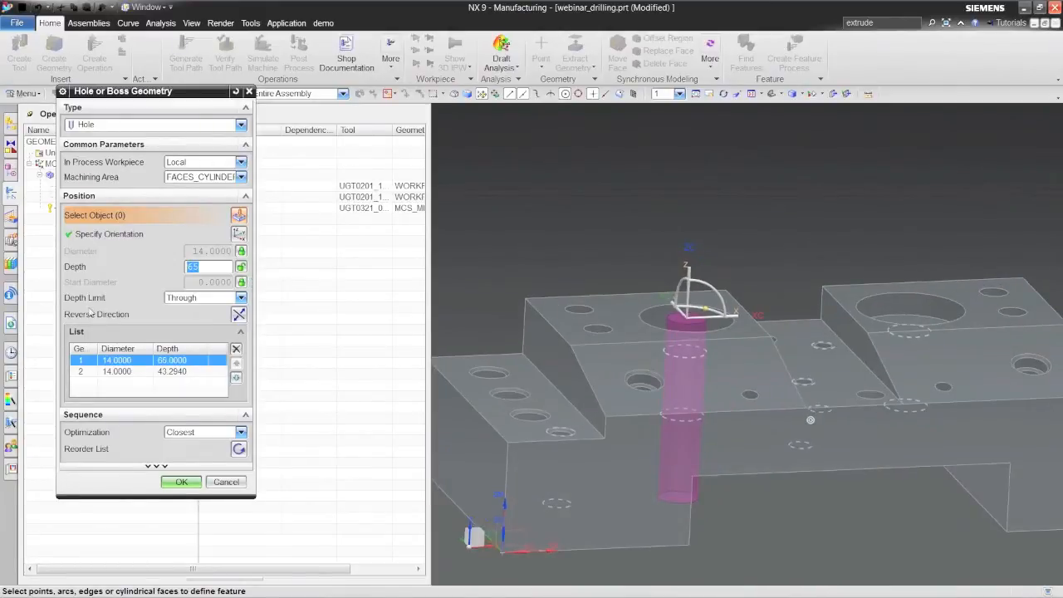
pyautogui.click(175, 373)
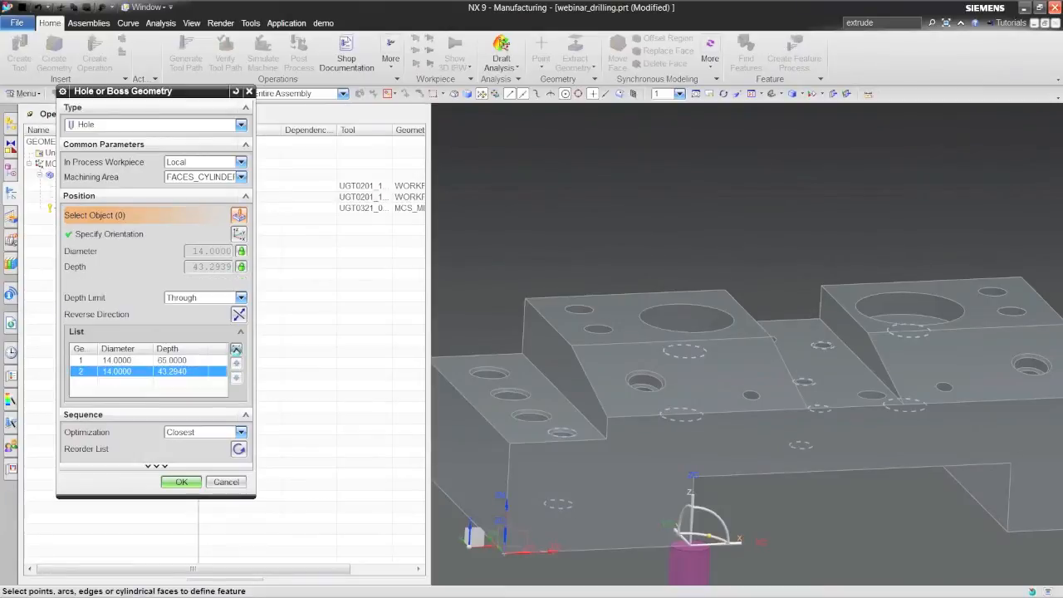
pyautogui.click(236, 350)
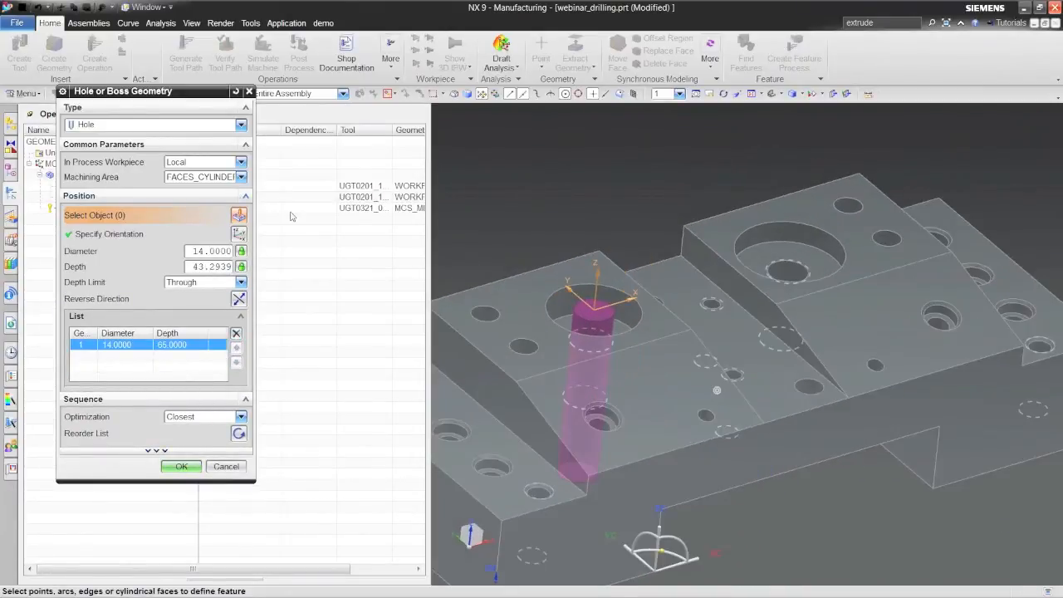
# Step: Try to add the hole inside the second large bore to the drilling geometry
pyautogui.click(828, 284)
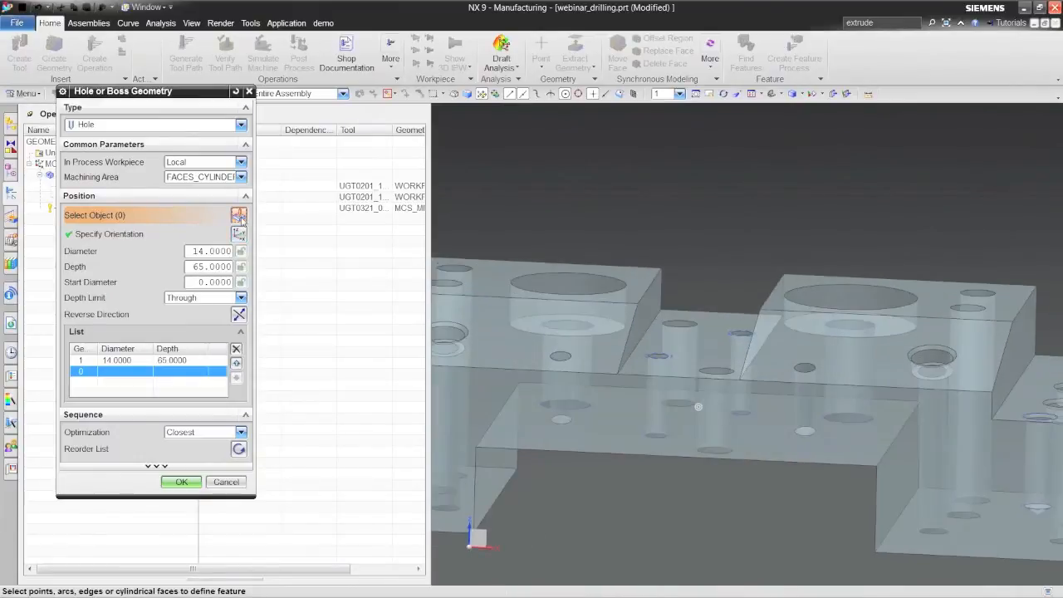
pyautogui.click(839, 323)
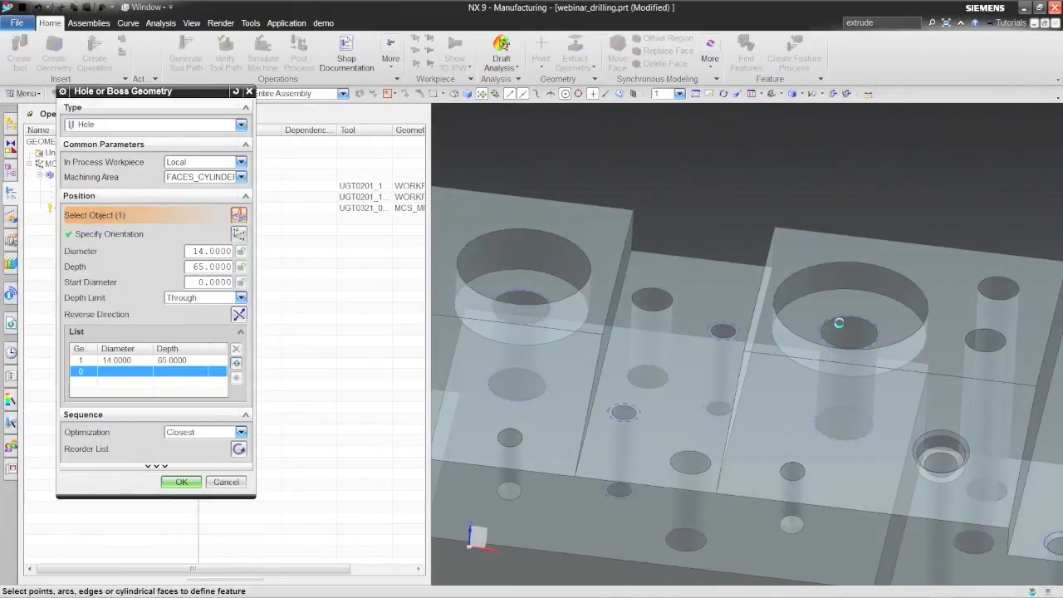
pyautogui.keyDown('shift'); pyautogui.click(835, 322); pyautogui.keyUp('shift')
# Step: Accept the hole geometry, generate the drilling tool path and save the DRILLING operation
pyautogui.click(181, 481)
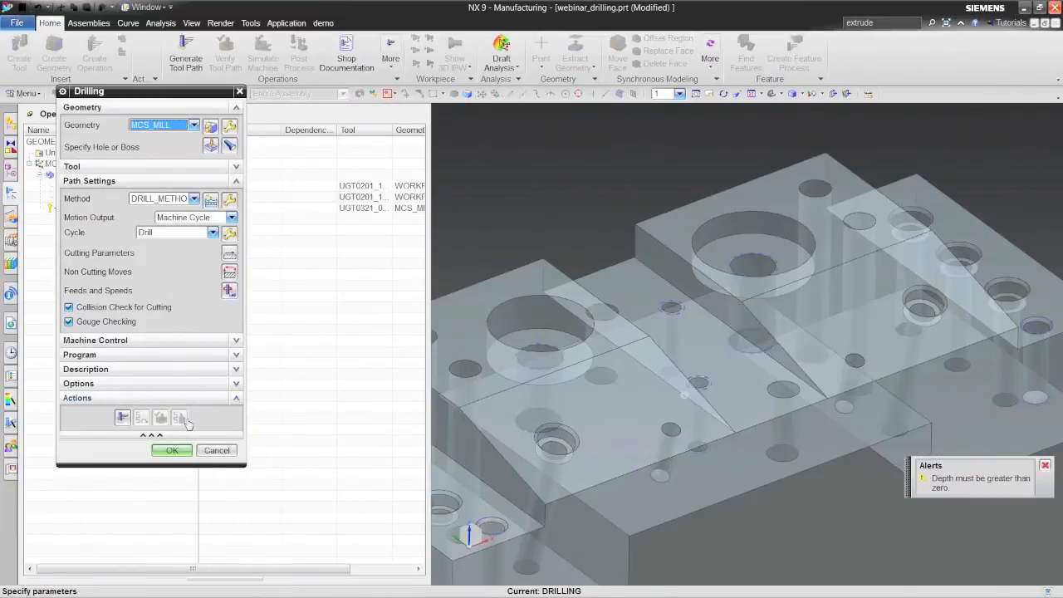
pyautogui.click(182, 418)
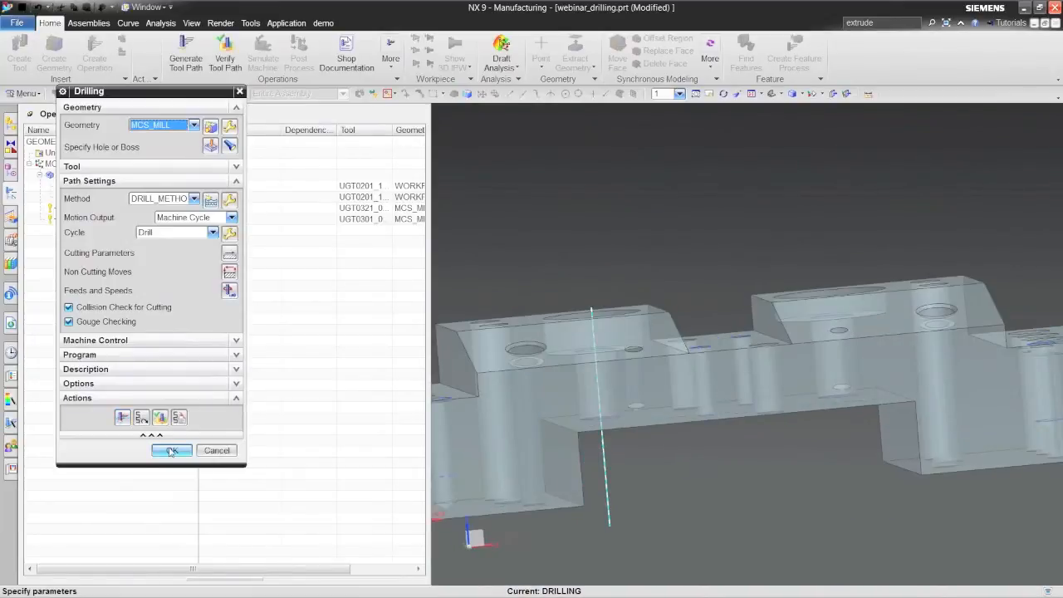
pyautogui.click(171, 450)
# Step: Verify the DRILLING operation's tool path in the 2D dynamic and replay visualizations and close the operation
pyautogui.doubleClick(105, 220)
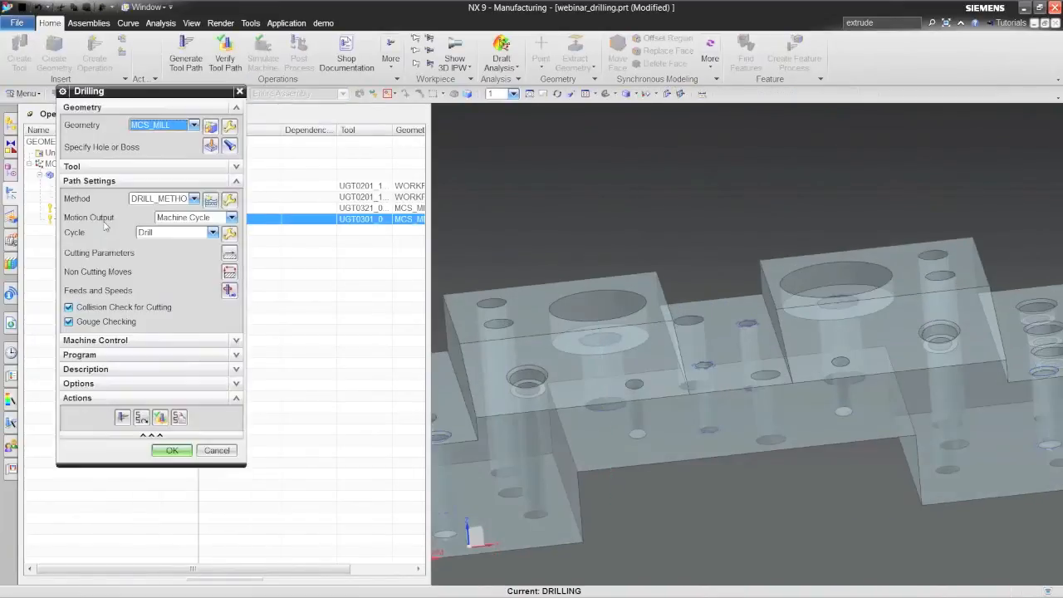
pyautogui.click(160, 417)
pyautogui.click(150, 535)
pyautogui.click(531, 327)
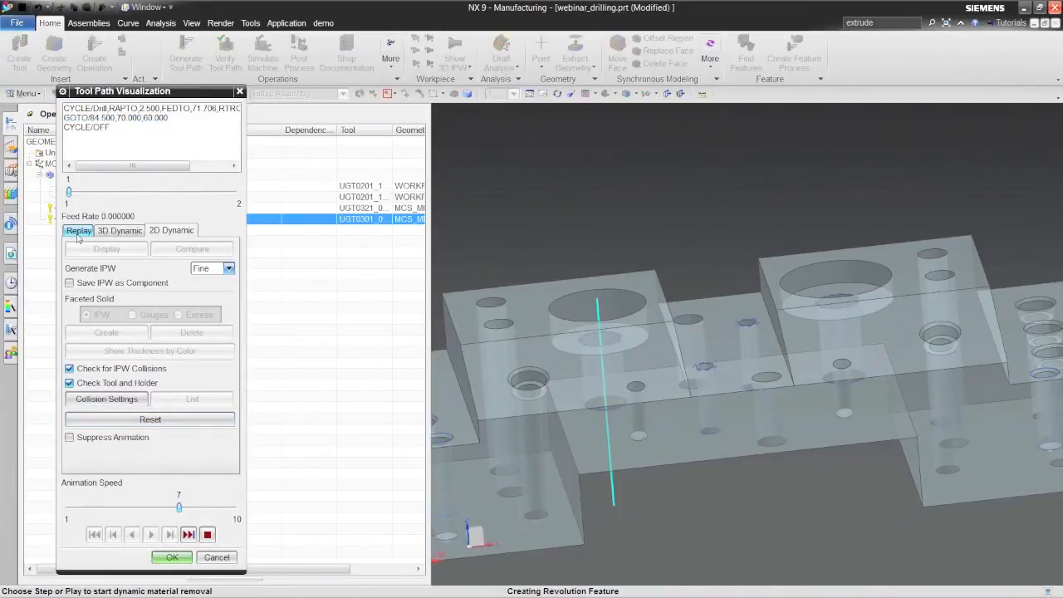
pyautogui.click(77, 231)
pyautogui.click(167, 558)
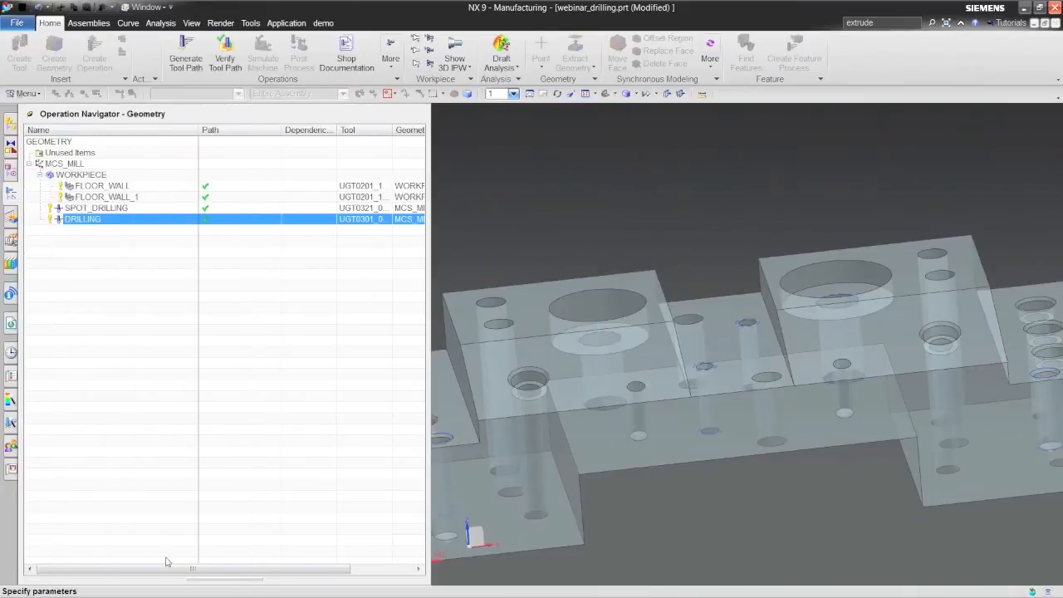
pyautogui.click(172, 451)
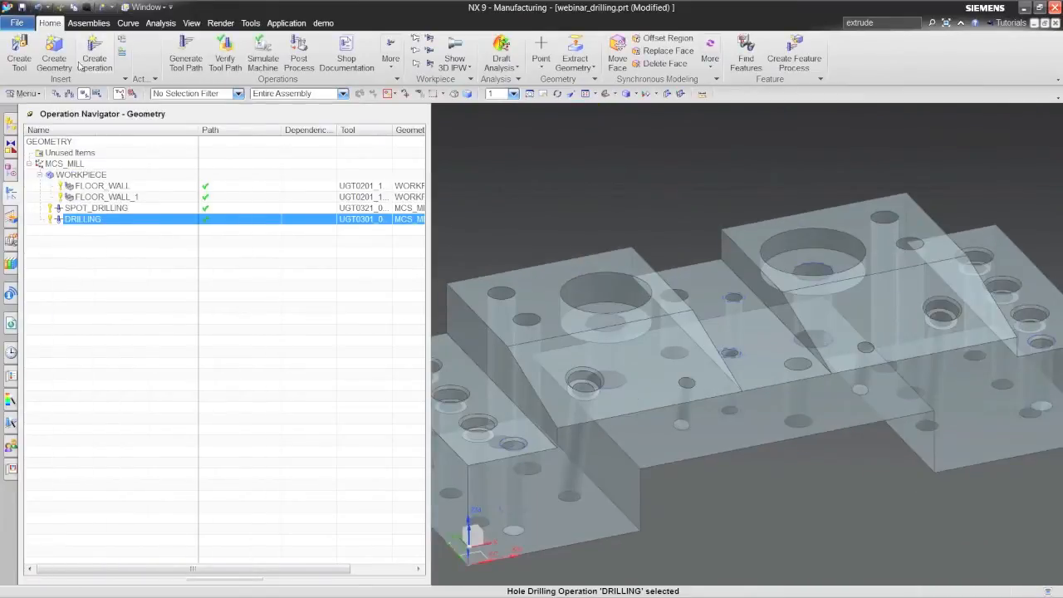
# Step: Create a HOLE_MILLING operation with end mill UGT0201_103, geometry MCS_MILL and method MILL_FINISH
pyautogui.click(102, 56)
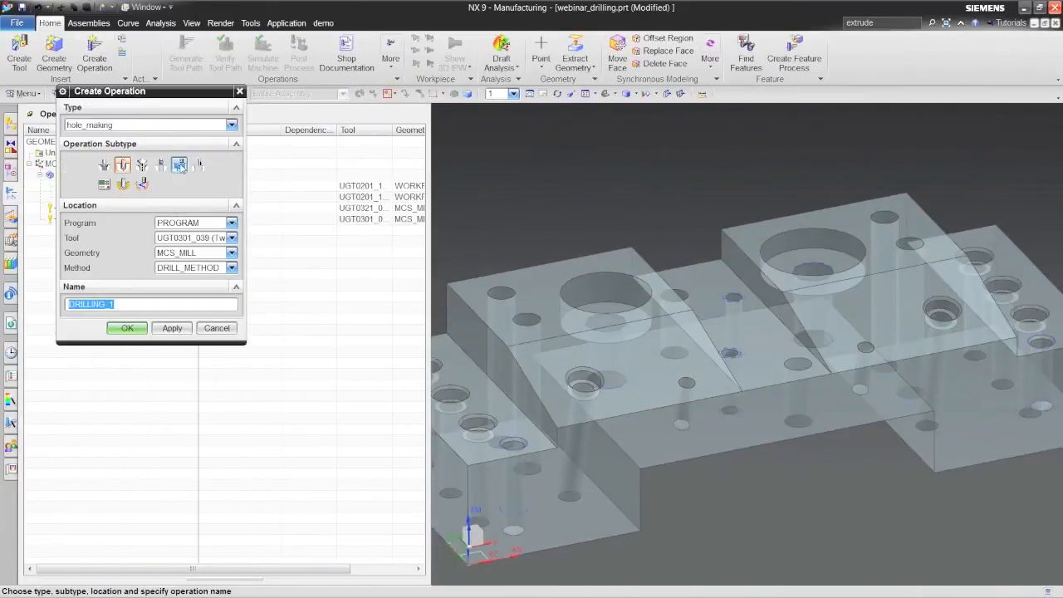
pyautogui.click(179, 166)
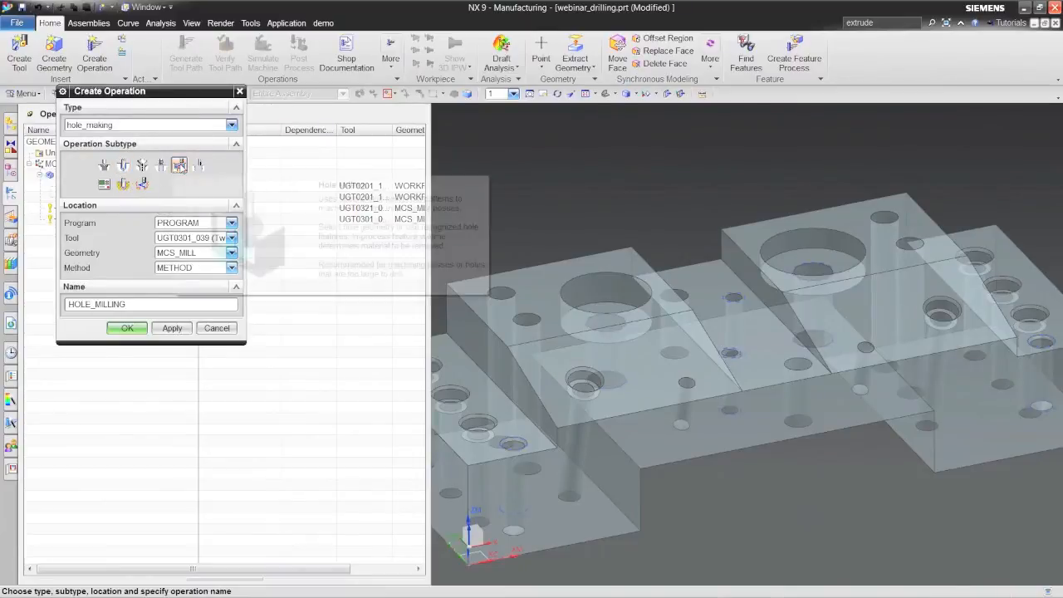
pyautogui.click(231, 238)
pyautogui.click(238, 261)
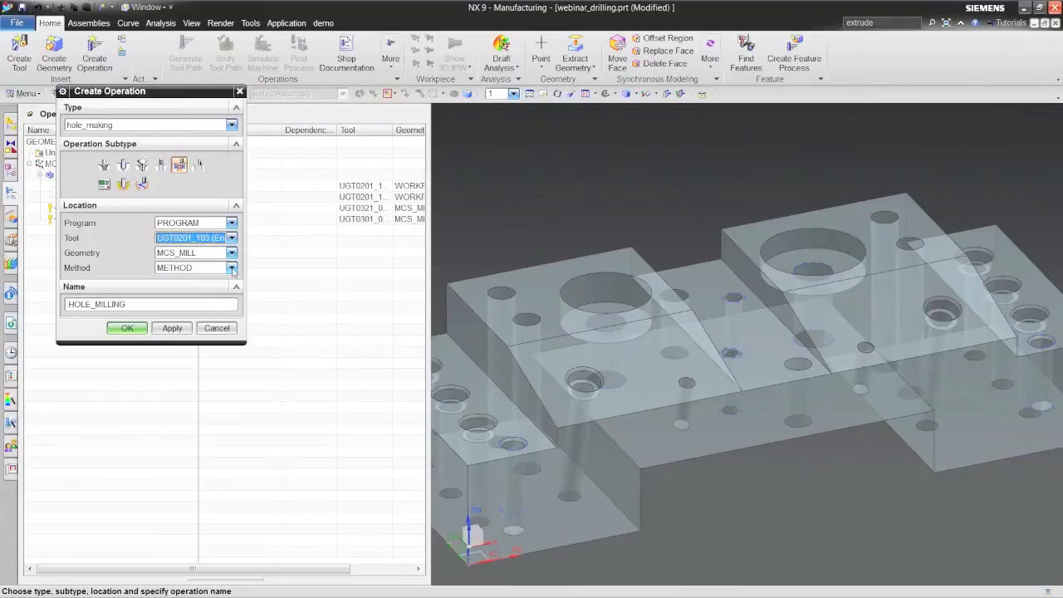
pyautogui.click(231, 268)
pyautogui.click(218, 299)
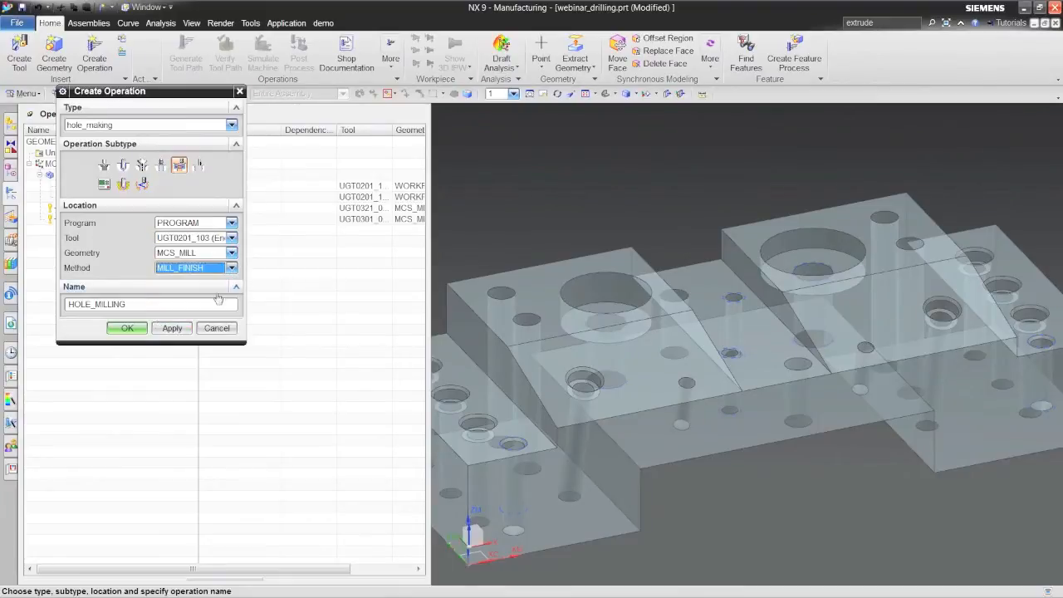
pyautogui.click(124, 329)
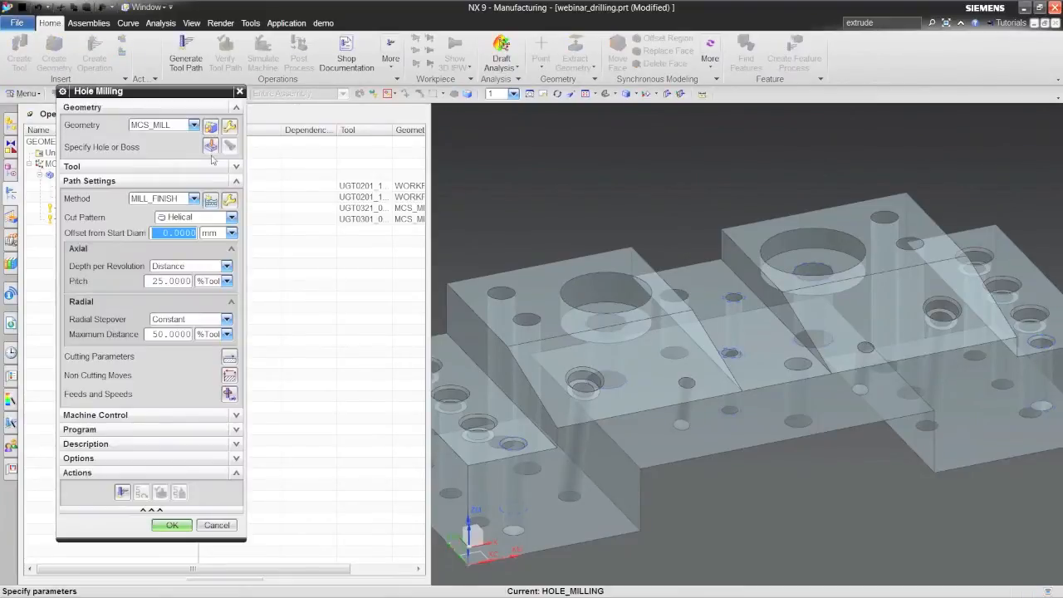
# Step: Specify the first large bore as the hole milling geometry, then generate the helical tool path and save the operation
pyautogui.click(214, 147)
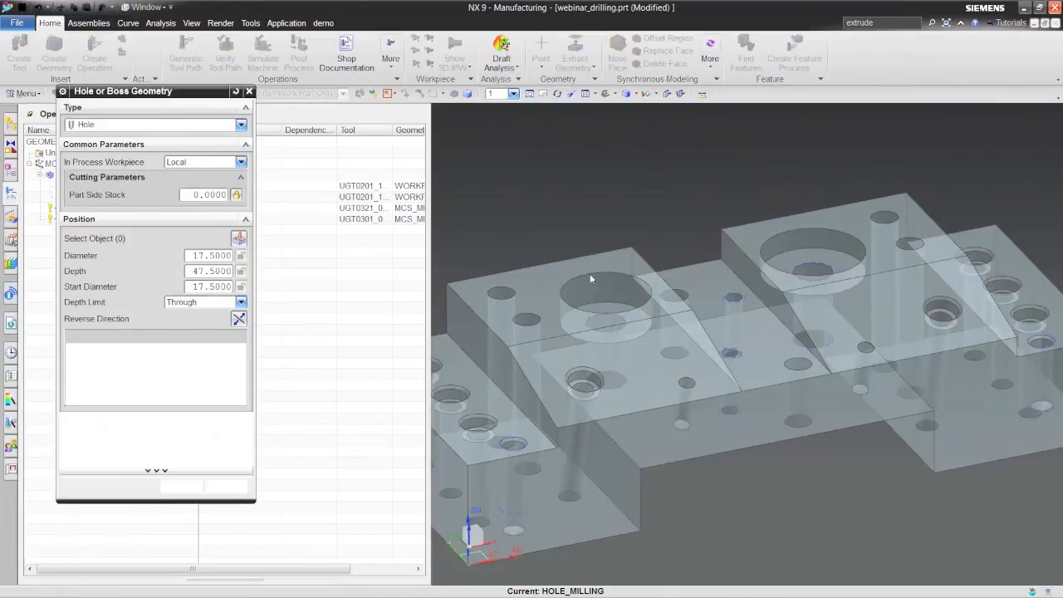
pyautogui.click(618, 283)
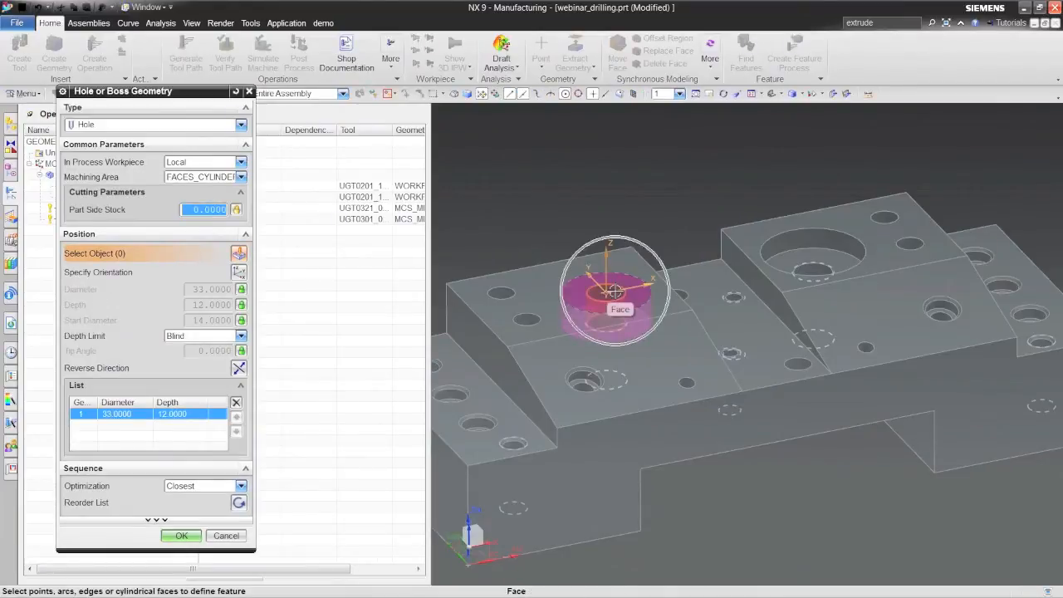
pyautogui.scroll(3, 610, 294)
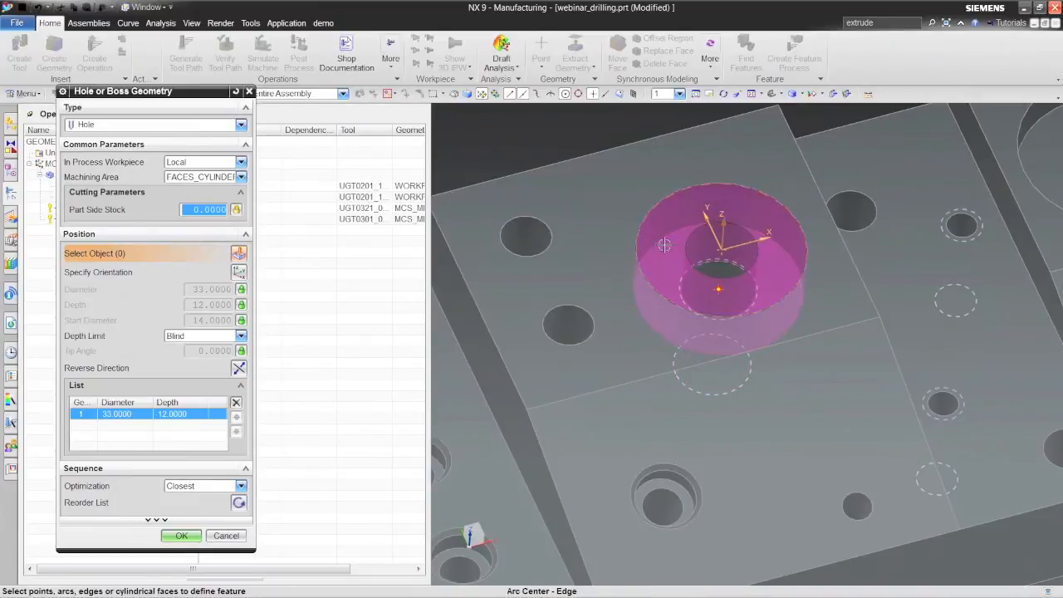
pyautogui.click(758, 258)
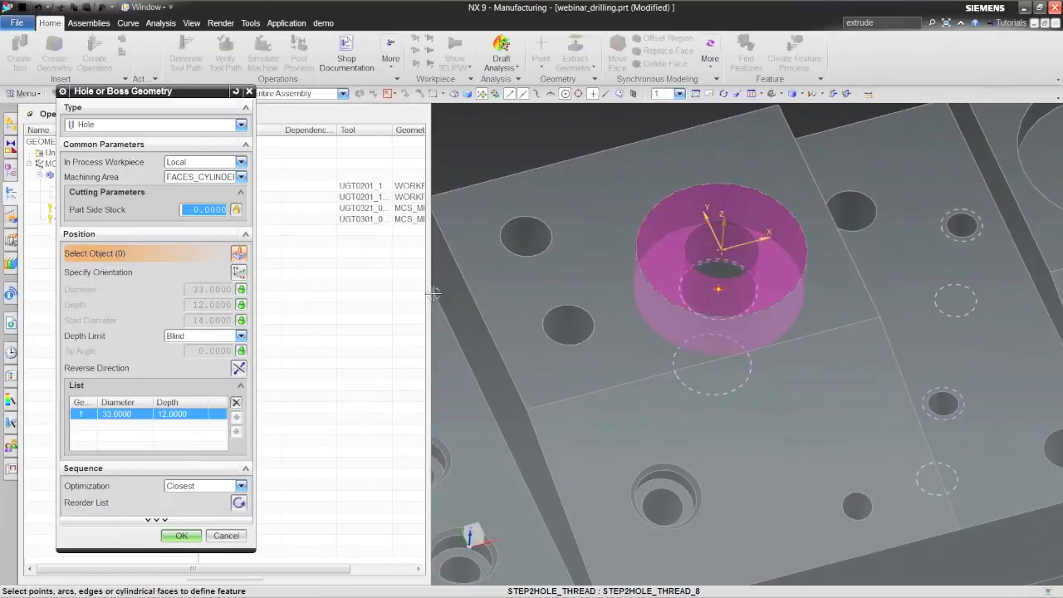
pyautogui.click(180, 535)
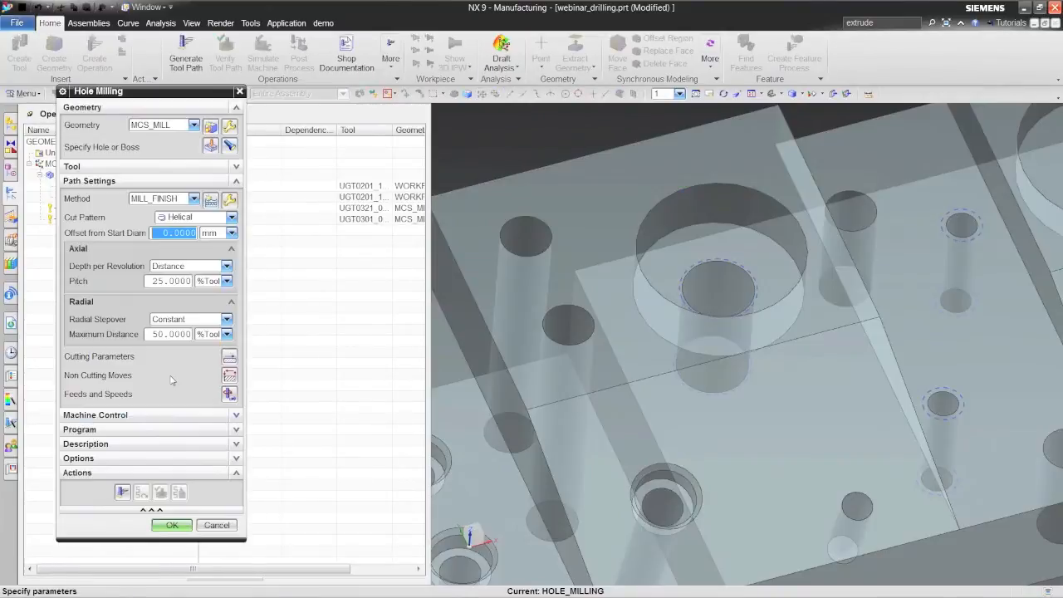
pyautogui.click(136, 487)
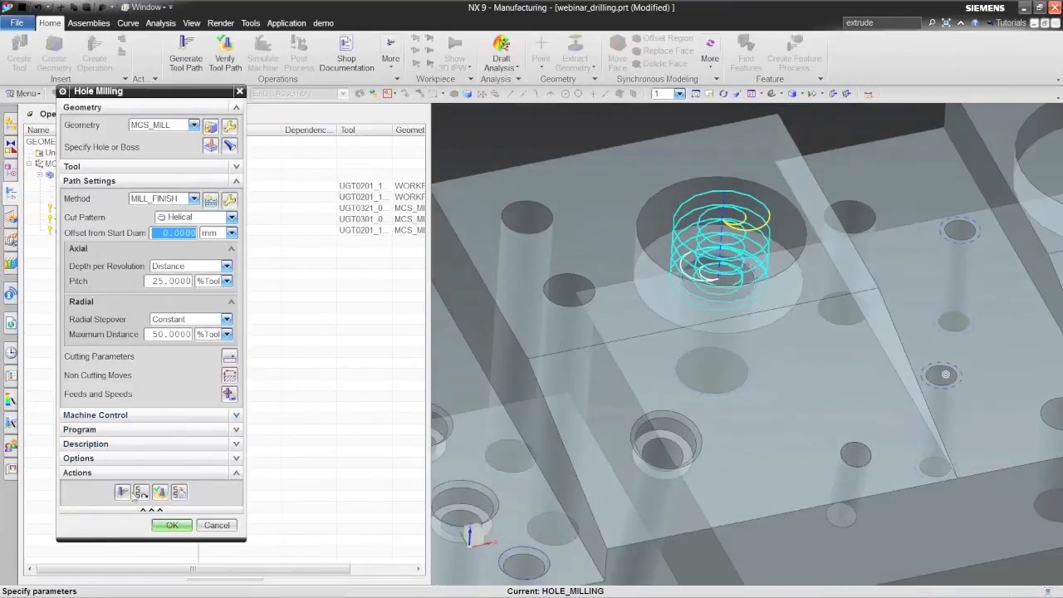
pyautogui.click(172, 525)
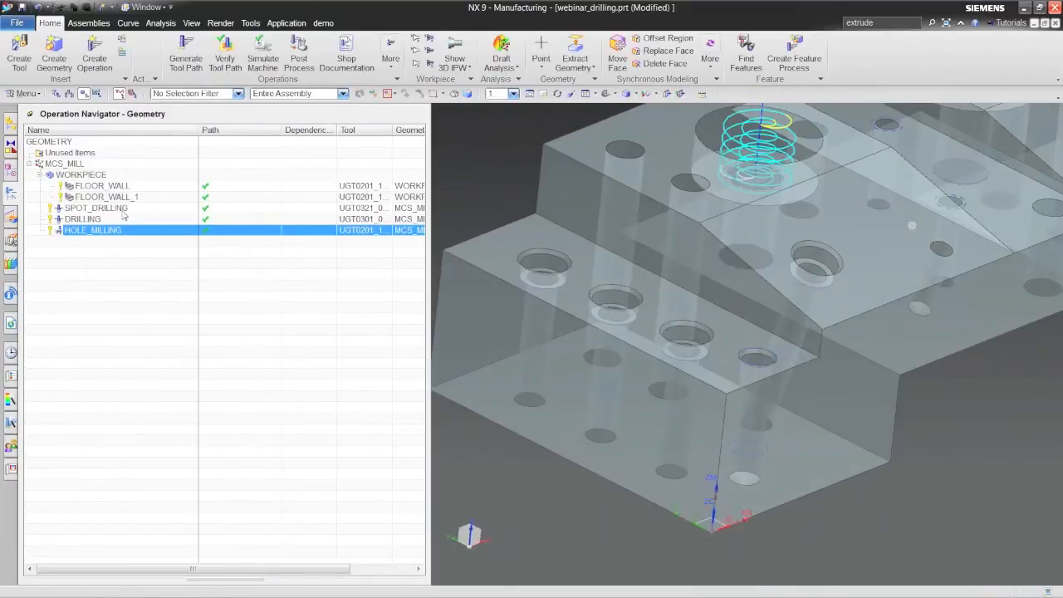
# Step: Reopen the SPOT_DRILLING operation and add the small hole in front of the first large bore to its hole geometry
pyautogui.click(122, 211)
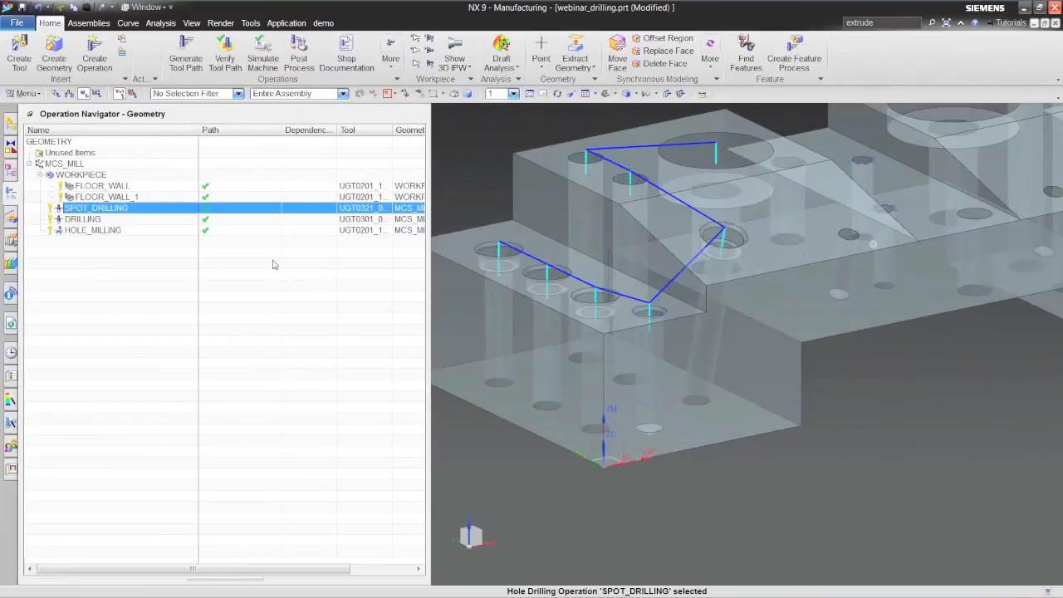
pyautogui.doubleClick(114, 207)
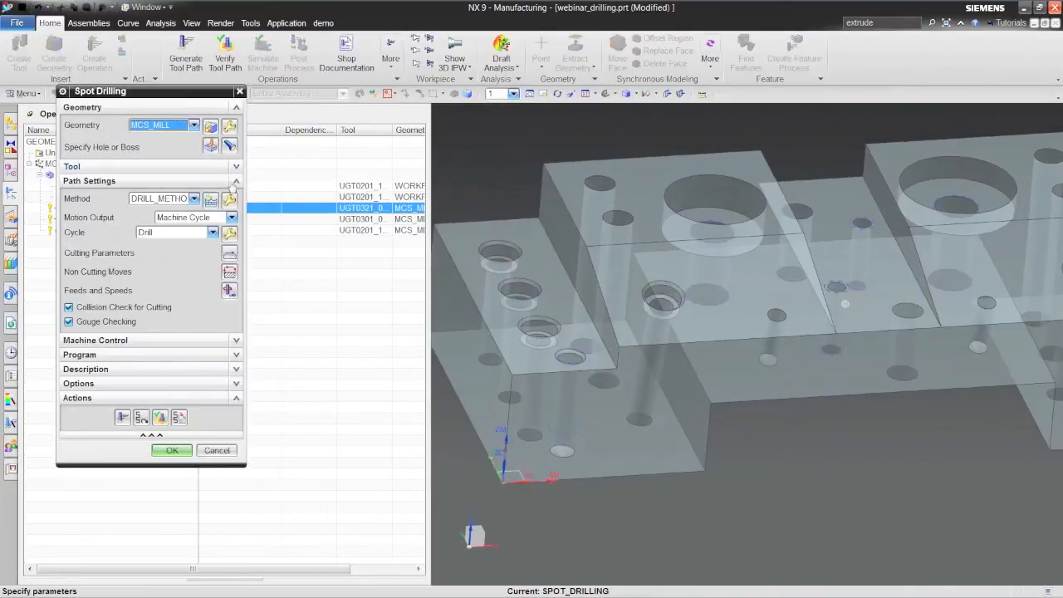
pyautogui.click(212, 147)
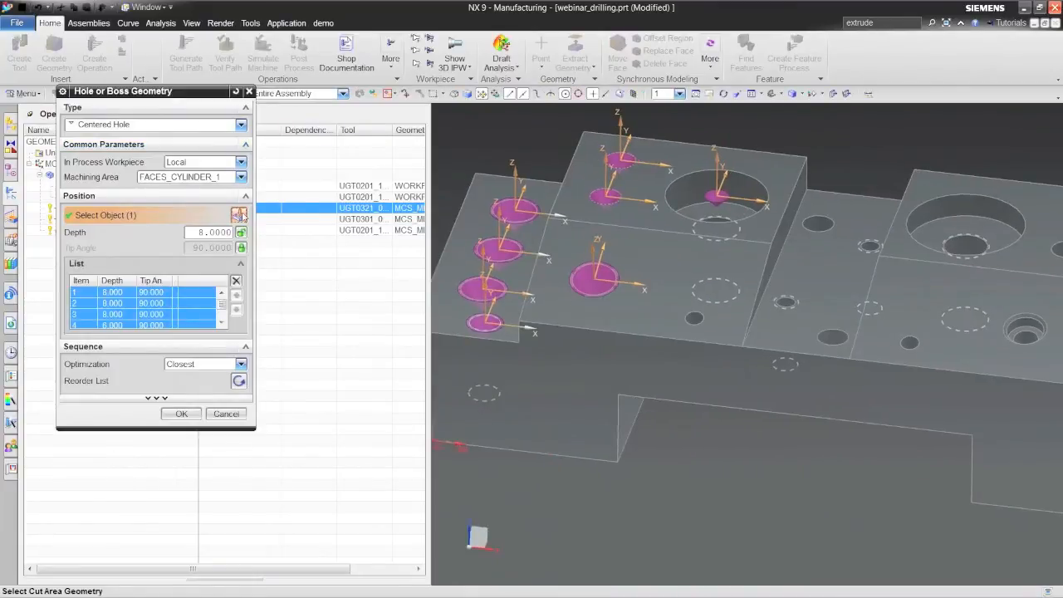
pyautogui.click(694, 315)
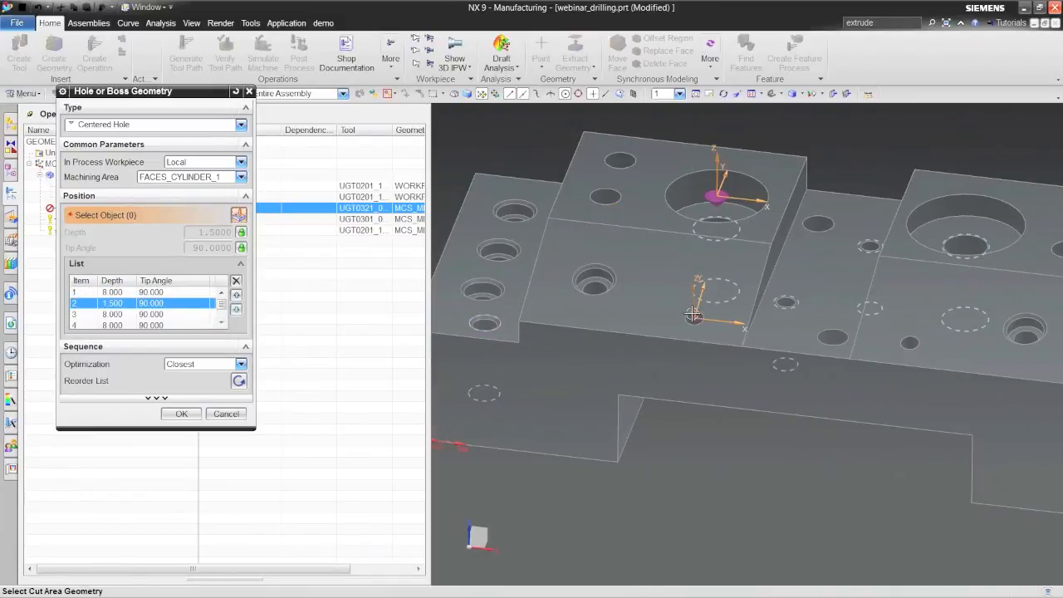
# Step: Give the added small hole a user-defined spot drilling depth of 3
pyautogui.scroll(3, 666, 230)
pyautogui.scroll(2, 547, 304)
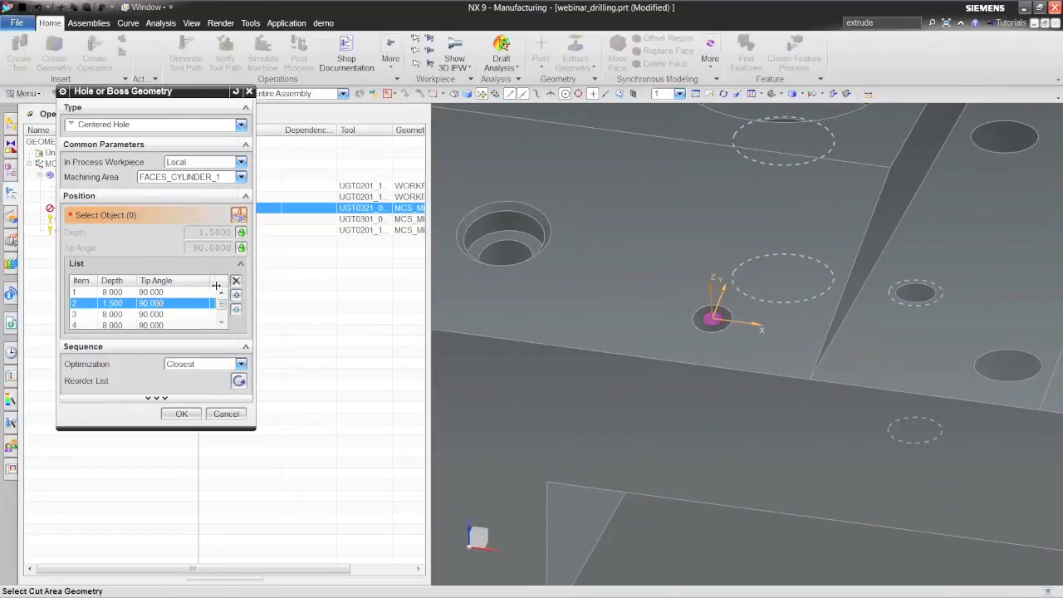
pyautogui.click(240, 233)
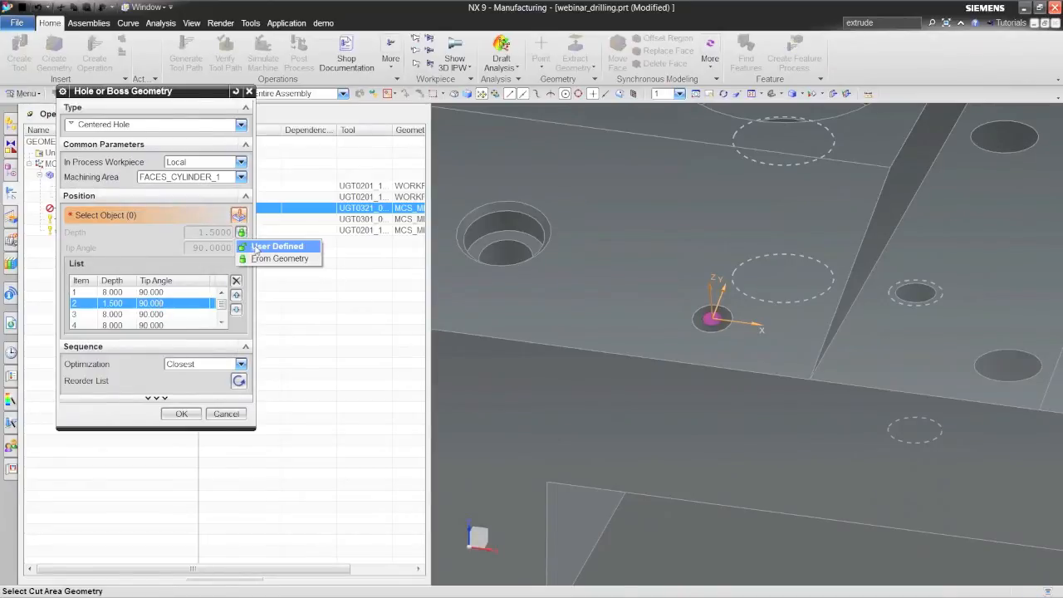
pyautogui.click(259, 242)
pyautogui.write('3')
pyautogui.press('Return')
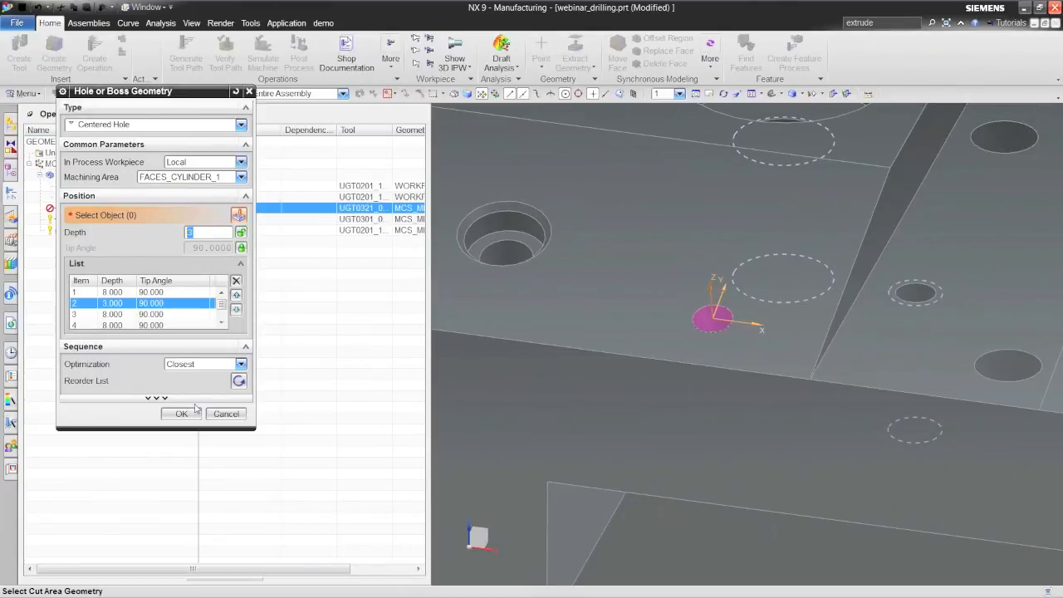
# Step: Move the added small hole three places down in the spot drilling hole list
pyautogui.scroll(-5, 1013, 363)
pyautogui.press('ctrl')
pyautogui.click(236, 310)
pyautogui.click(236, 310)
pyautogui.click(236, 310)
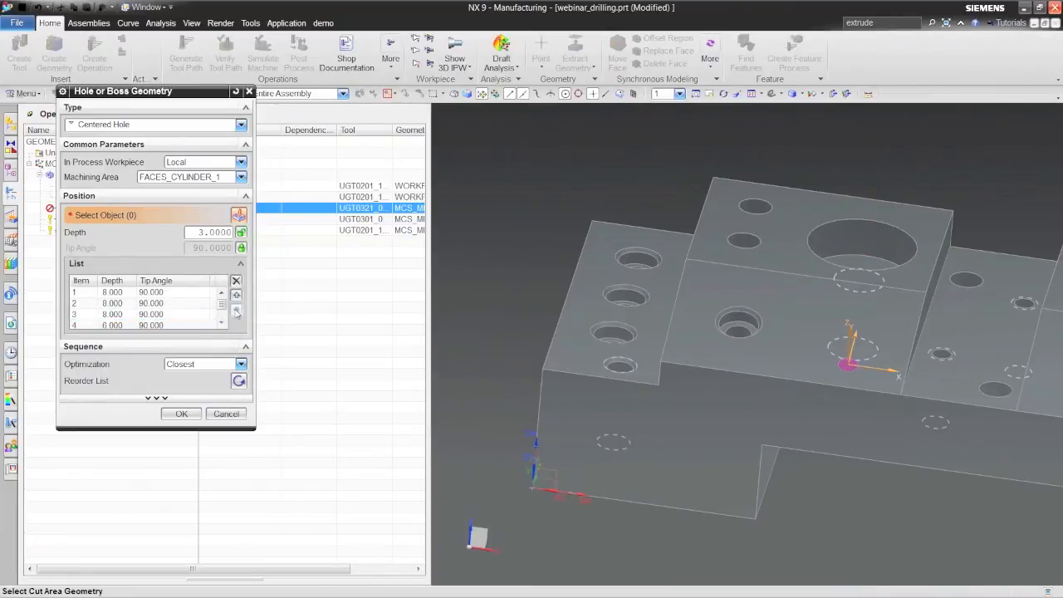
# Step: Accept the reordered holes and generate the SPOT_DRILLING tool path, then discard the edits to the operation
pyautogui.click(182, 414)
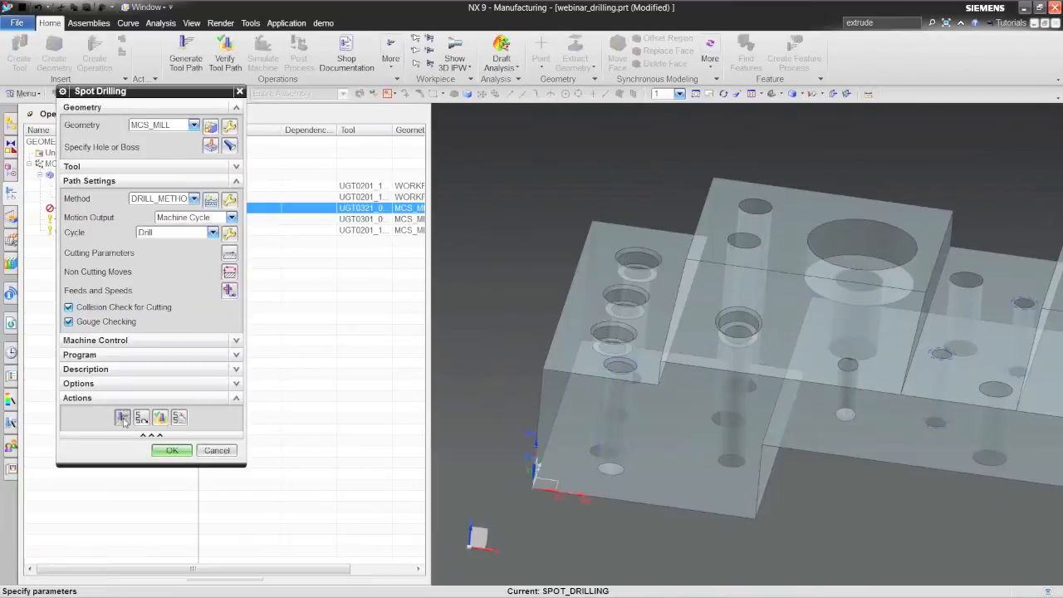
pyautogui.click(123, 418)
pyautogui.moveTo(847, 366); pyautogui.dragTo(366, 415, button='middle')
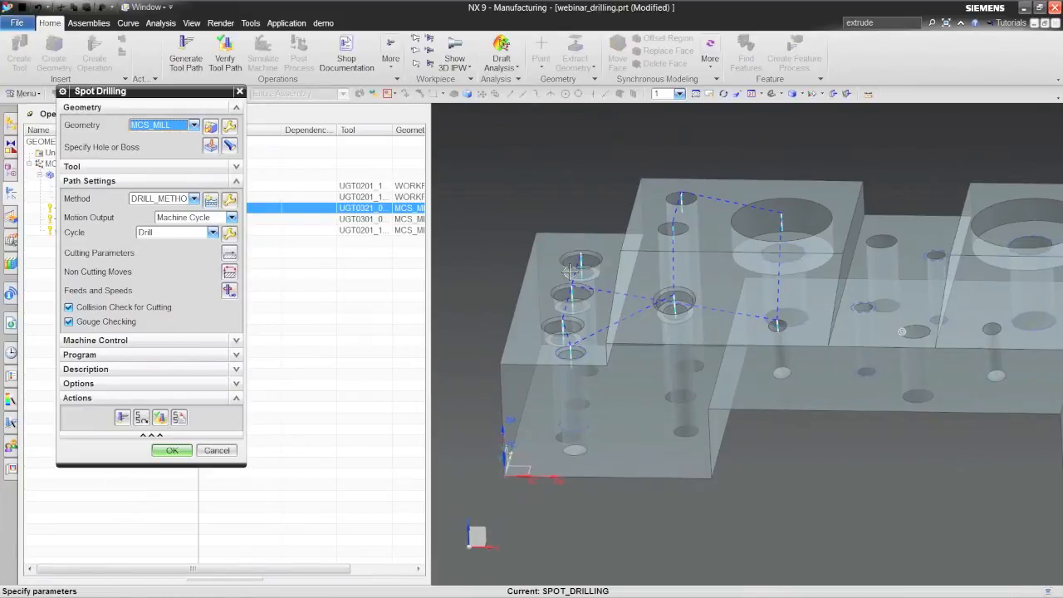
pyautogui.scroll(-1, 475, 361)
pyautogui.click(228, 450)
# Step: Delete the SPOT_DRILLING, DRILLING and HOLE_MILLING operations
pyautogui.moveTo(101, 240); pyautogui.dragTo(106, 211)
pyautogui.rightClick(108, 213)
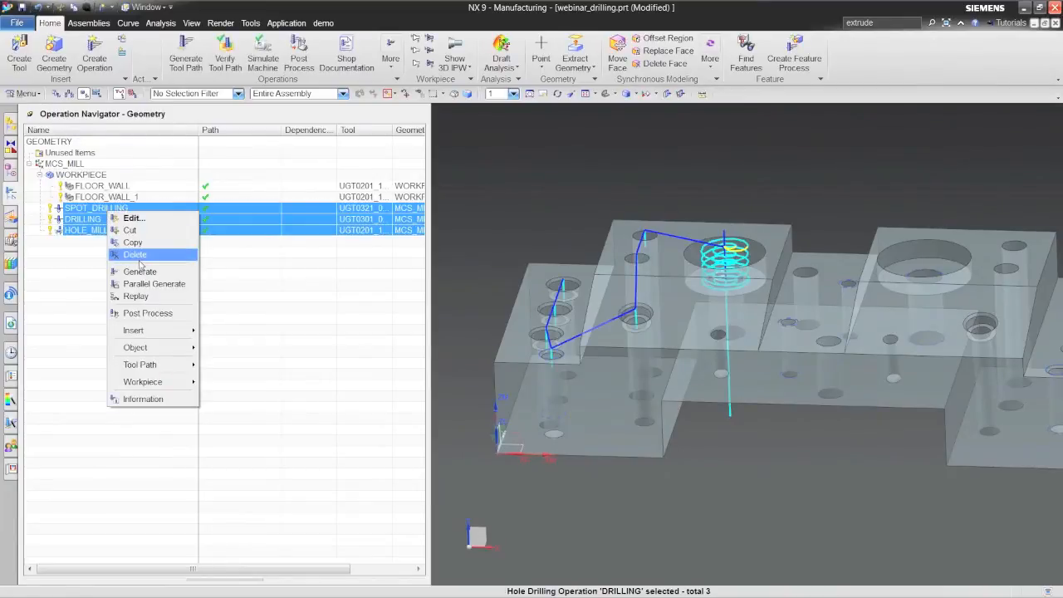
pyautogui.click(141, 259)
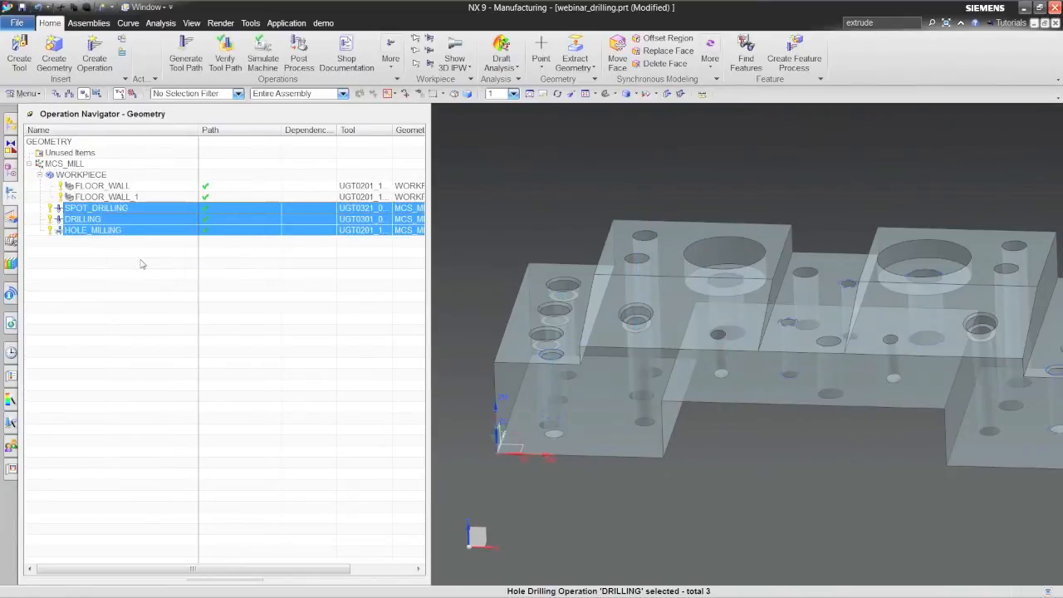
# Step: Create a new hole_making SPOT_DRILLING operation with the UGT0321 spot drill, geometry MCS_MILL and method DRILL_METHOD
pyautogui.click(94, 56)
pyautogui.click(103, 166)
pyautogui.click(232, 238)
pyautogui.click(255, 326)
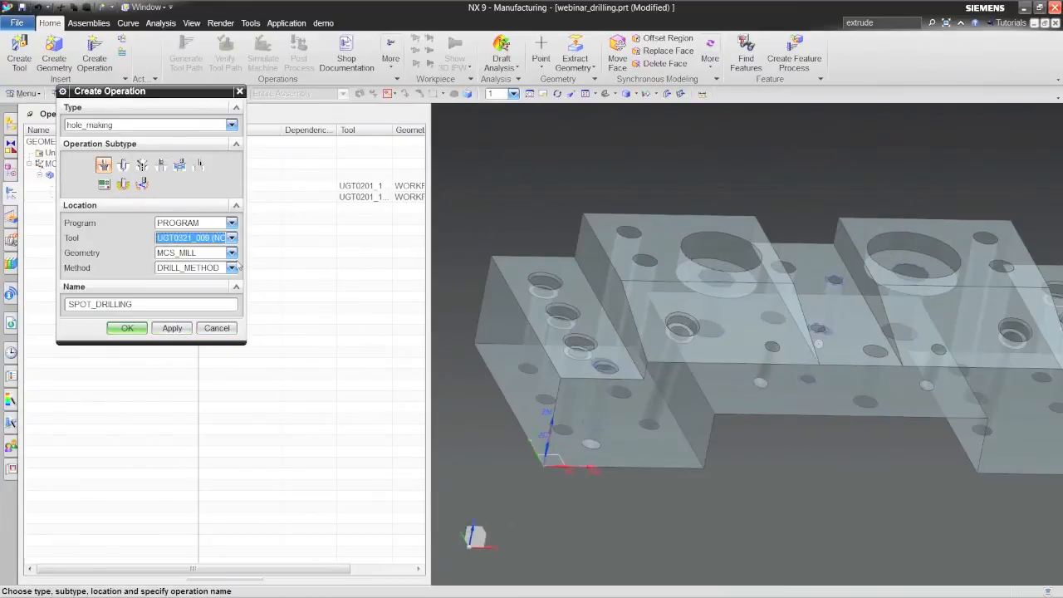
pyautogui.click(127, 328)
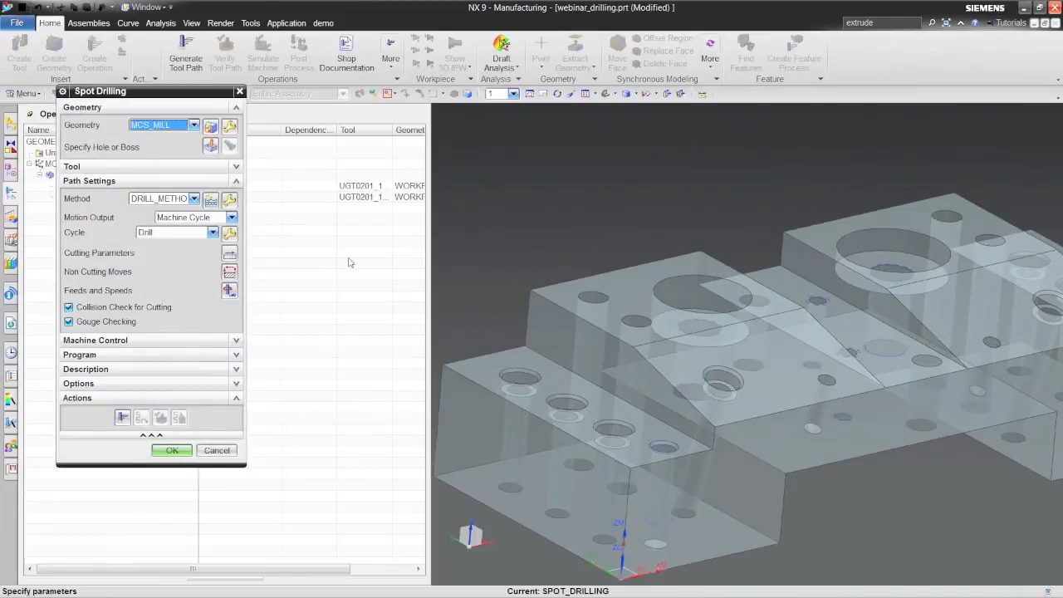
# Step: Pick the three chamfered holes on one end pad and the chamfered hole on the adjacent sloped face as spot drilling geometry
pyautogui.click(211, 146)
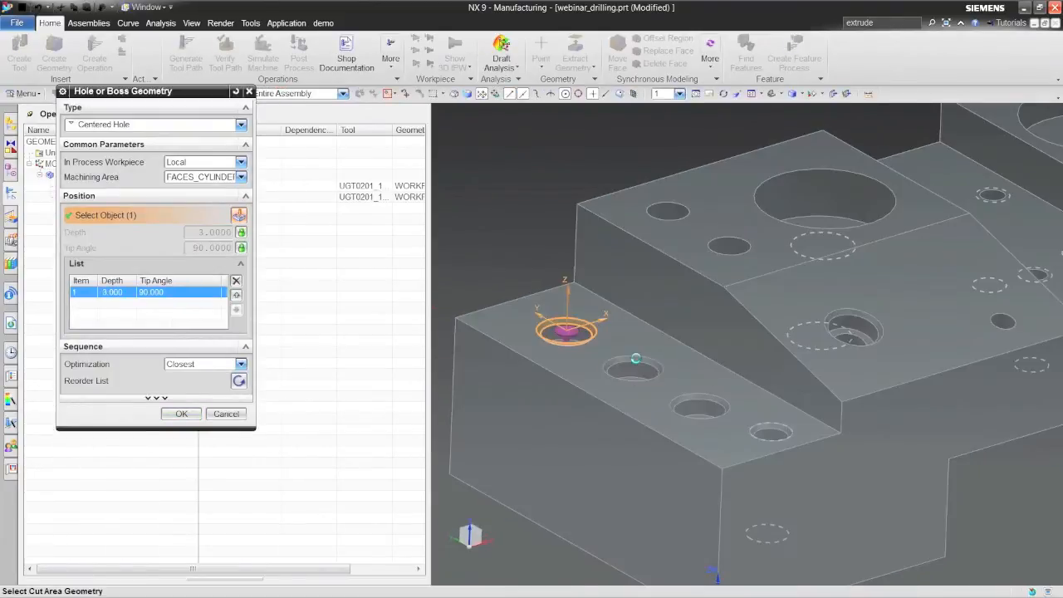
pyautogui.click(633, 369)
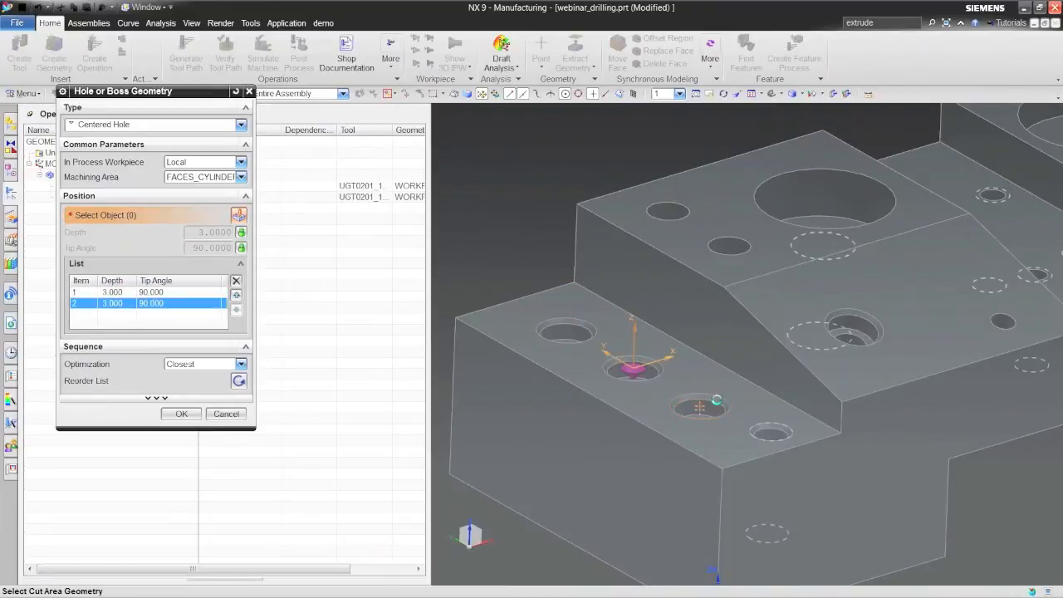
pyautogui.click(716, 401)
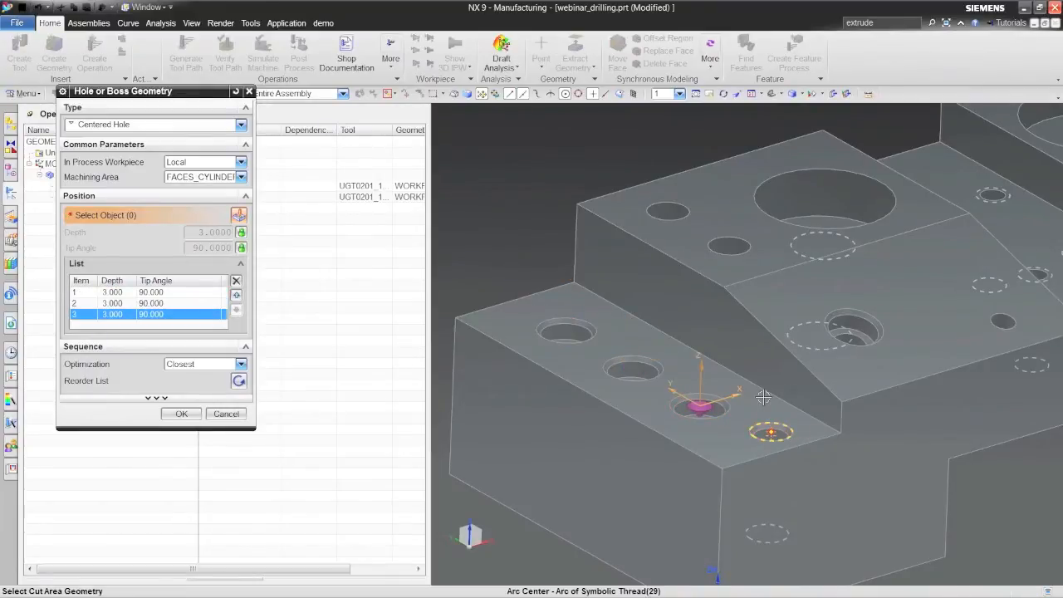
pyautogui.scroll(-2, 763, 398)
pyautogui.moveTo(763, 397)
pyautogui.mouseDown(button='middle')
pyautogui.moveTo(554, 413)
pyautogui.moveTo(616, 396)
pyautogui.mouseUp(button='middle')
pyautogui.scroll(2, 554, 413)
pyautogui.click(572, 442)
# Step: Add the chamfered hole on the second sloped face and the three chamfered holes on the opposite end pad to the hole selection
pyautogui.keyDown('shift'); pyautogui.moveTo(1022, 404); pyautogui.dragTo(768, 408, button='middle'); pyautogui.keyUp('shift')
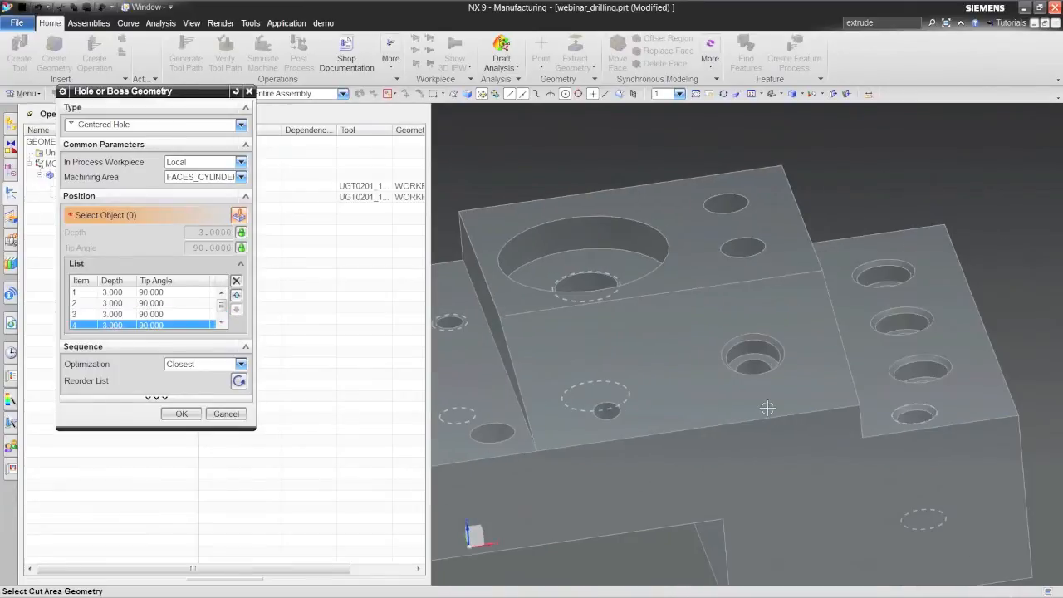
pyautogui.click(741, 344)
pyautogui.scroll(1, 947, 391)
pyautogui.click(942, 385)
pyautogui.click(902, 322)
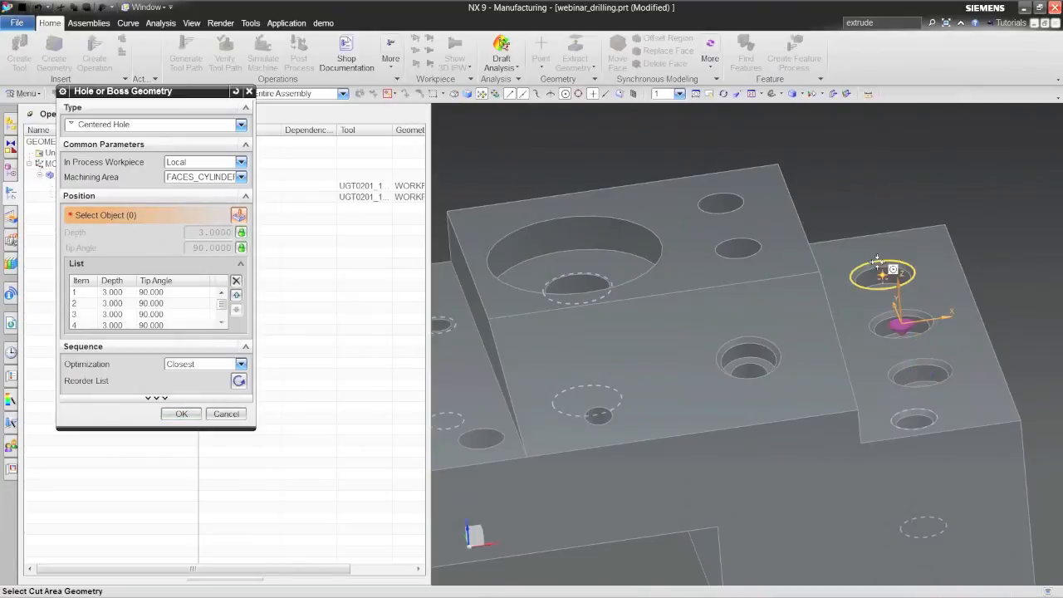
pyautogui.click(877, 264)
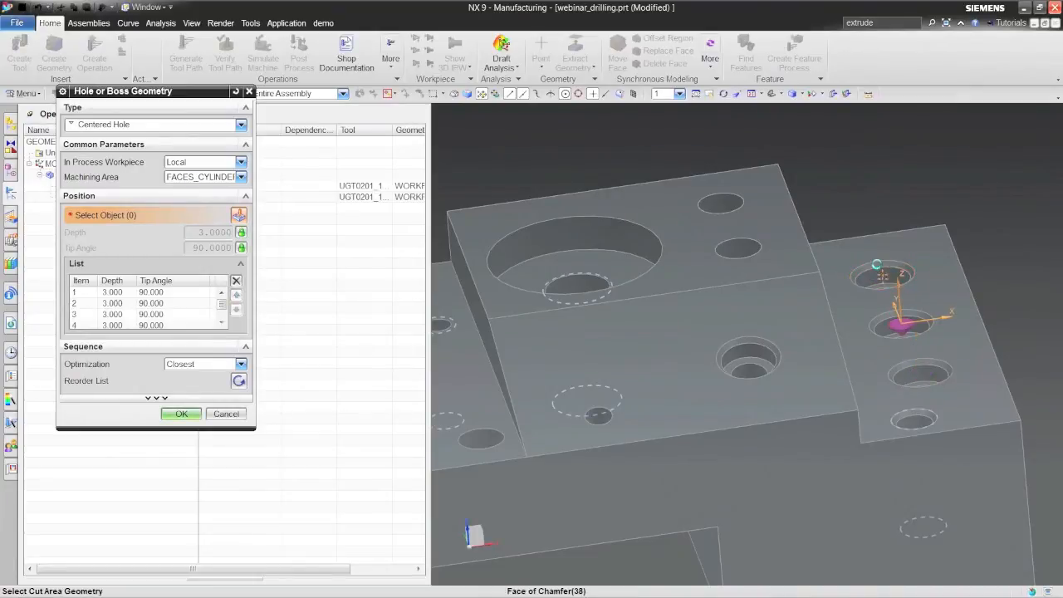
# Step: Accept the hole selection, generate the spot drilling tool path and save the operation
pyautogui.moveTo(457, 320); pyautogui.dragTo(454, 321, button='middle')
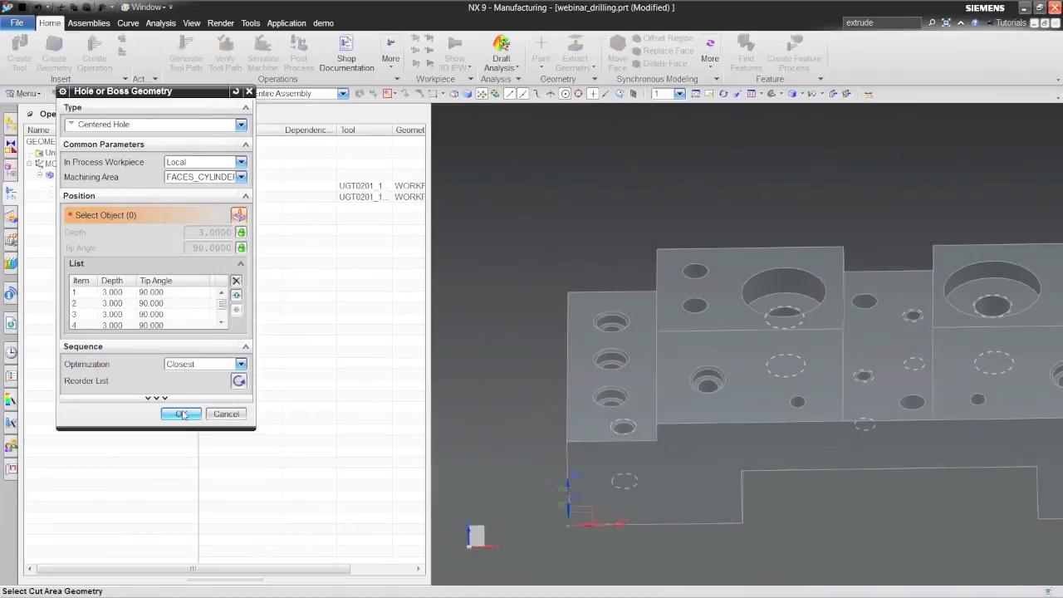
pyautogui.click(181, 413)
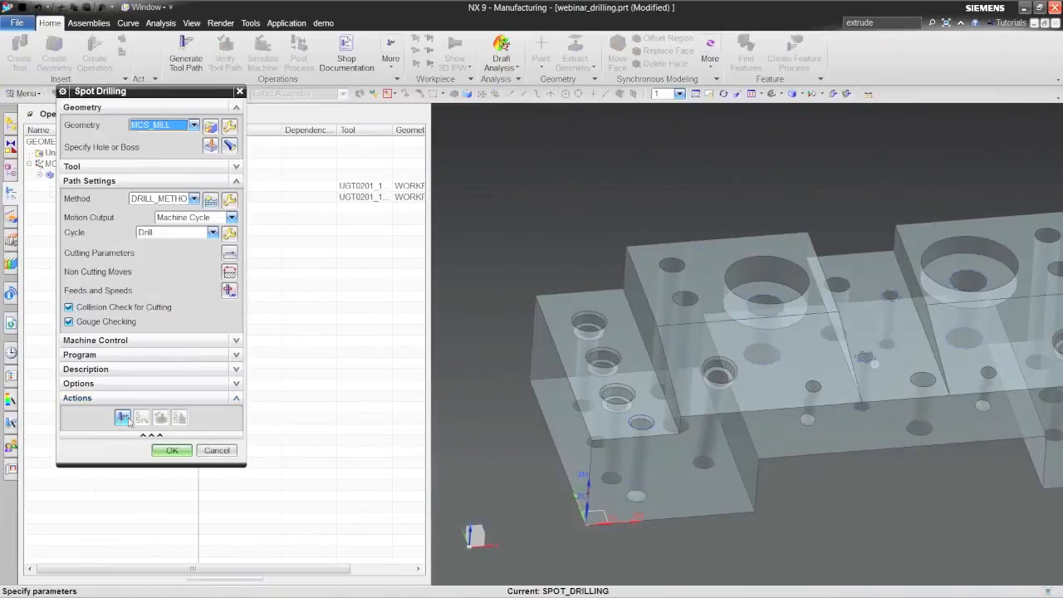
pyautogui.click(122, 417)
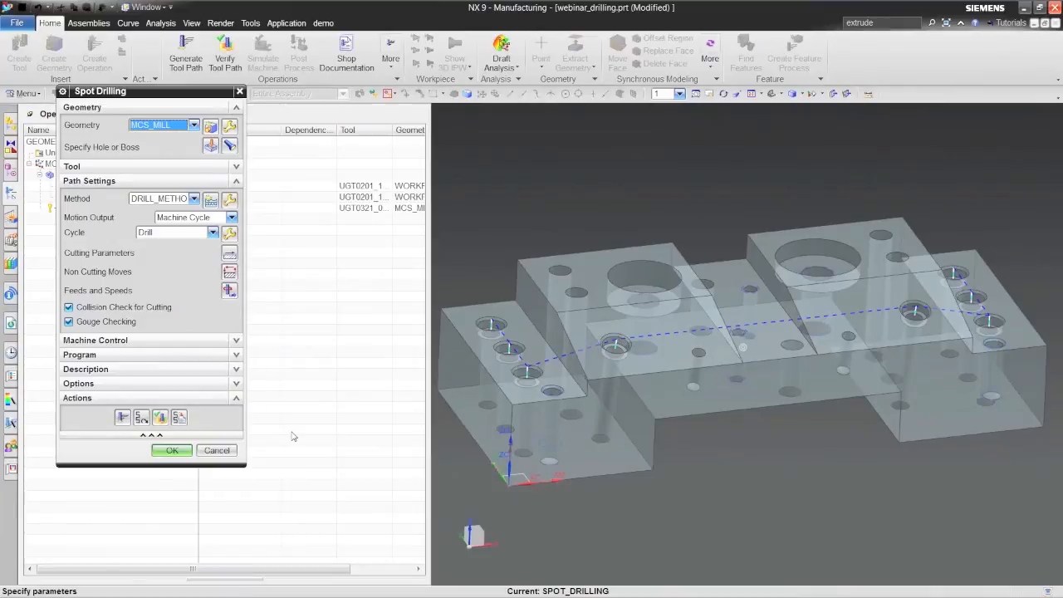
pyautogui.click(168, 448)
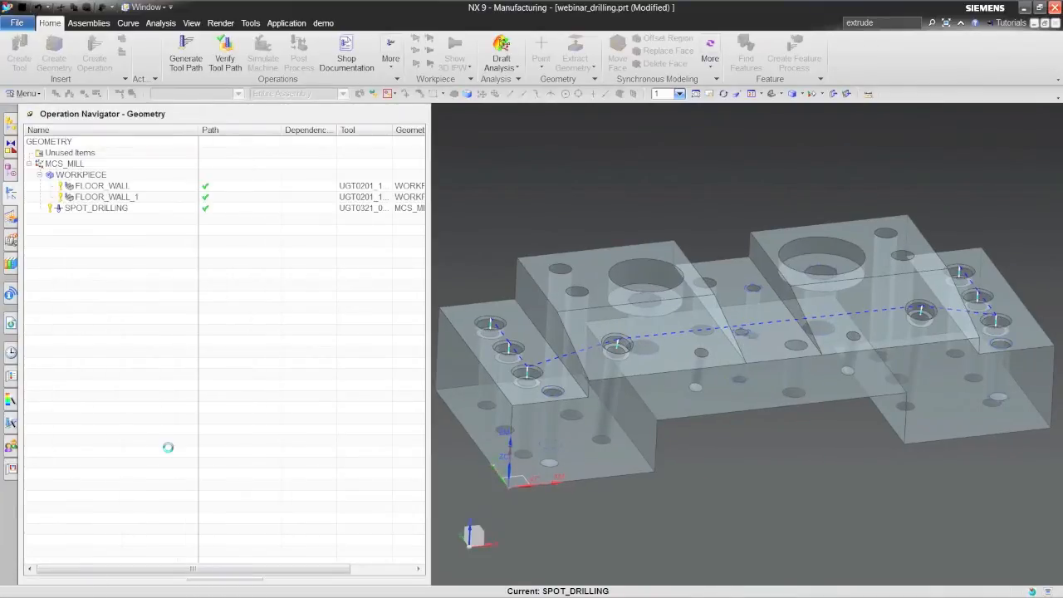
# Step: Create a second hole_making Spot Drilling operation with tool UGT0321_009 under MCS_MILL geometry
pyautogui.click(94, 55)
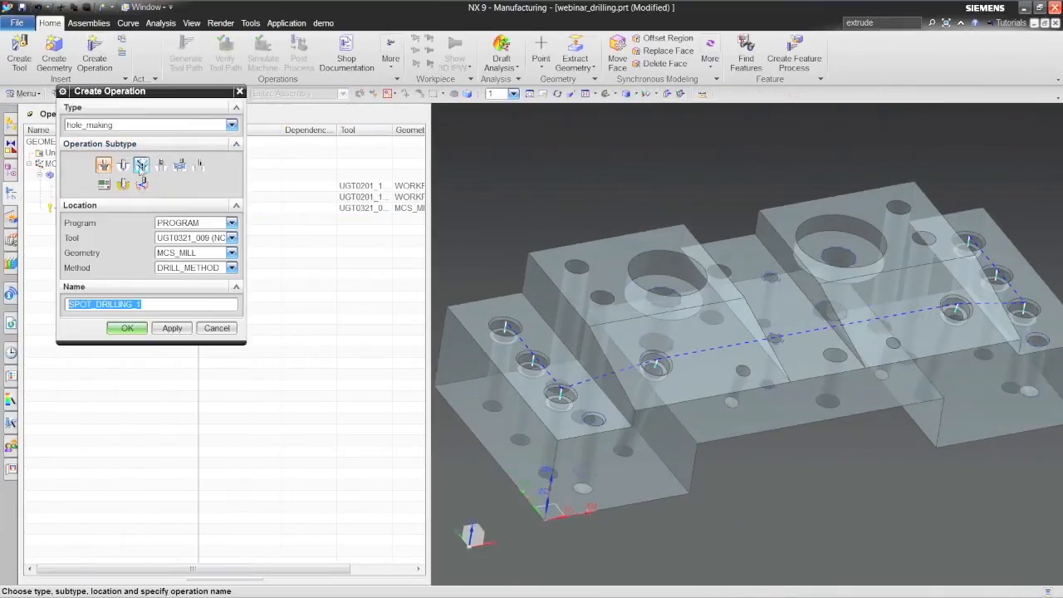
pyautogui.click(103, 164)
pyautogui.click(128, 328)
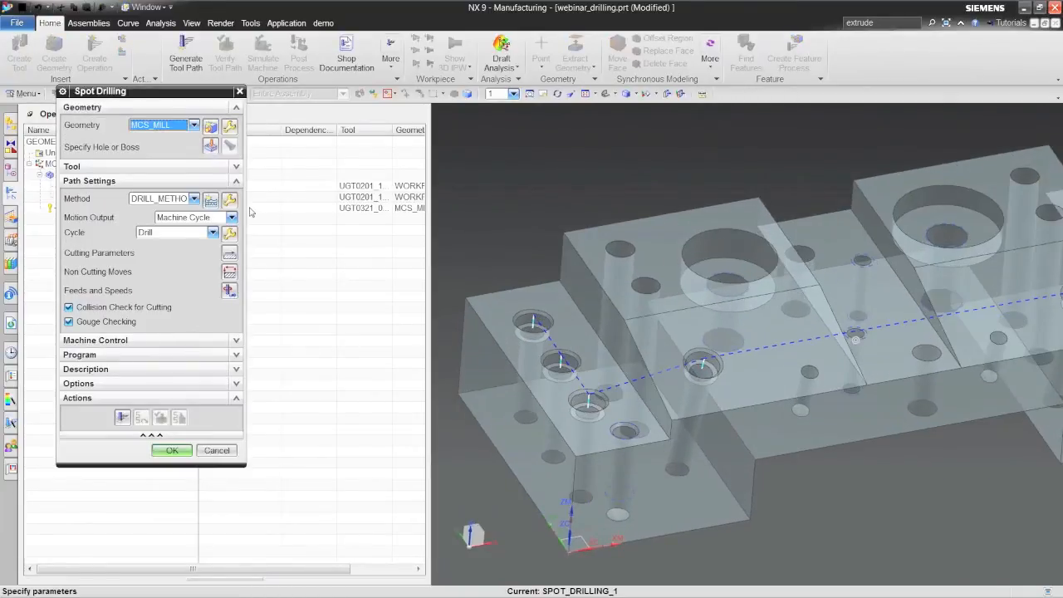
# Step: Specify the threaded hole on each of the two end pads as the second operation's hole geometry and accept the selection
pyautogui.click(211, 147)
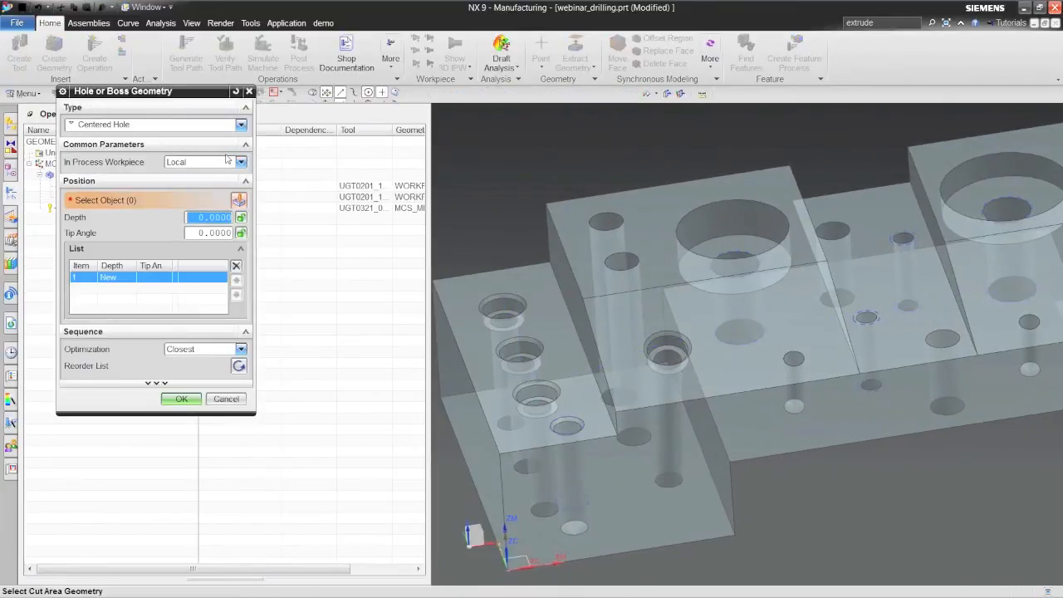
pyautogui.scroll(1, 645, 337)
pyautogui.click(545, 448)
pyautogui.scroll(-4, 800, 395)
pyautogui.scroll(5, 789, 283)
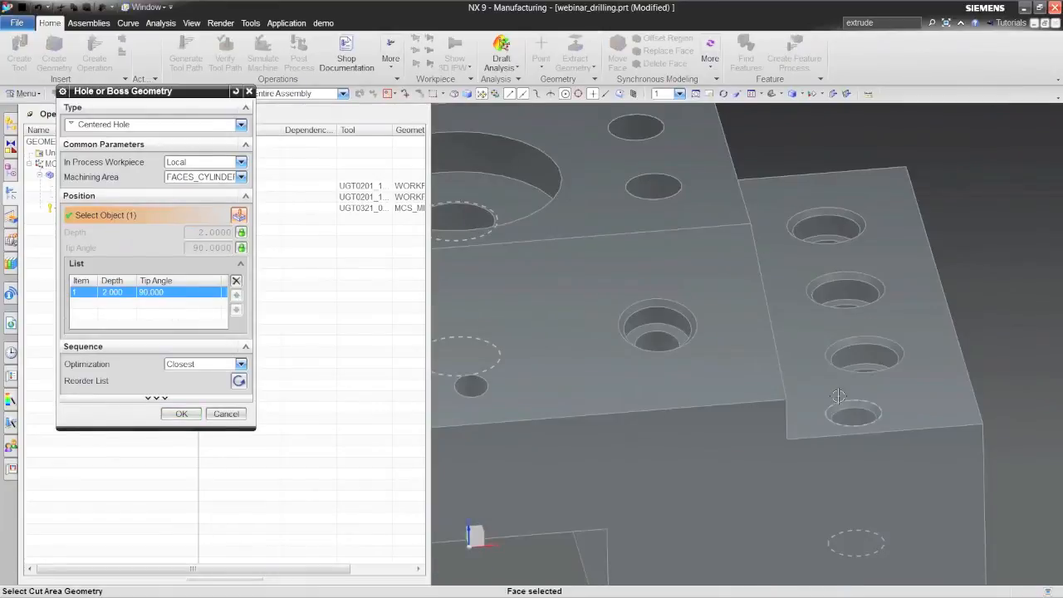
pyautogui.click(886, 430)
pyautogui.click(182, 414)
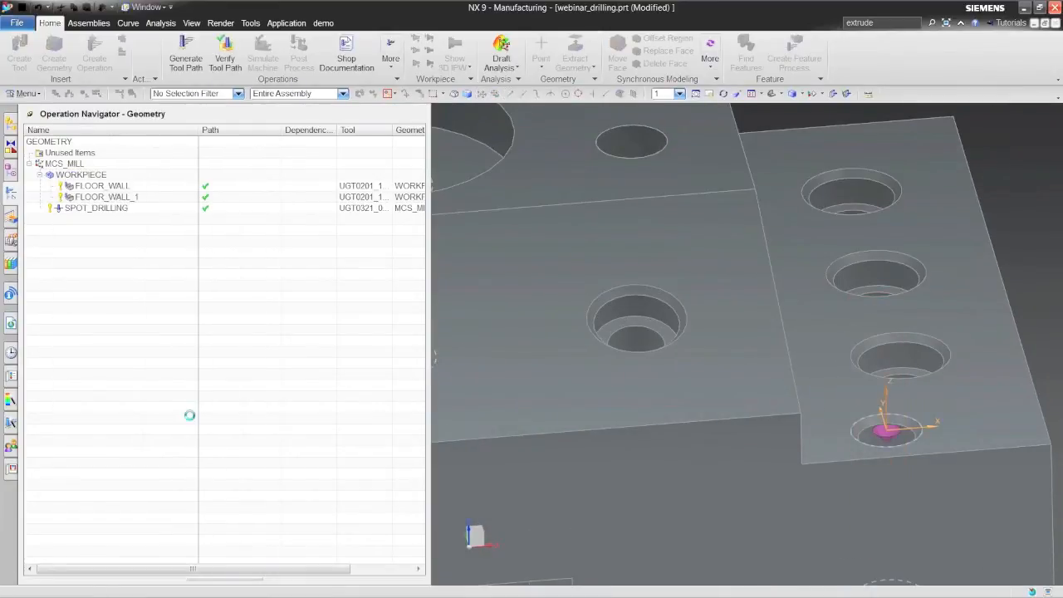
pyautogui.scroll(-1, 277, 333)
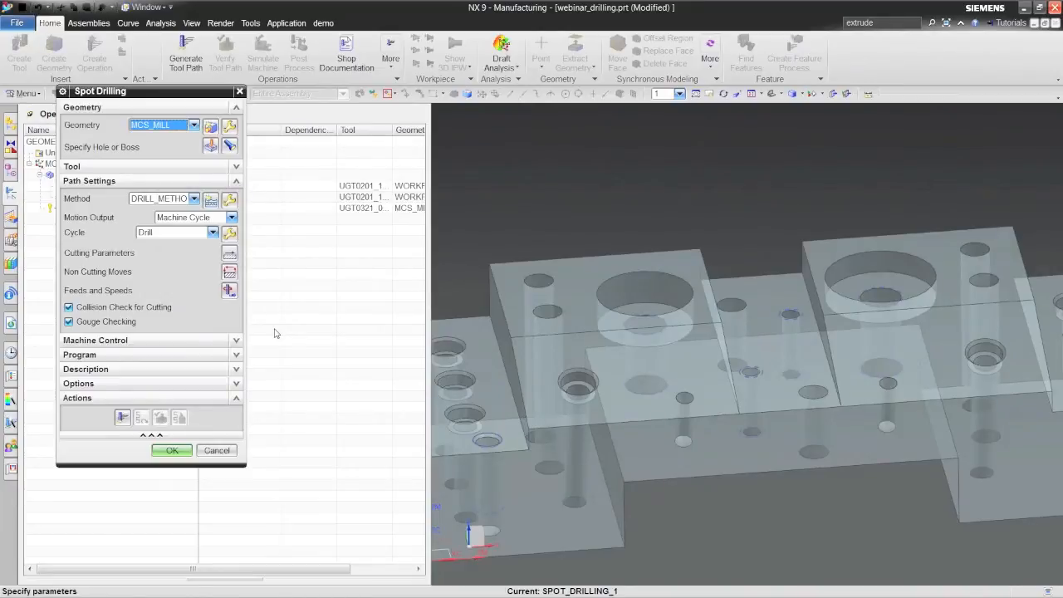
# Step: Display and reopen the second operation's hole geometry, switch the depth of both holes to User Defined, and accept it
pyautogui.click(230, 145)
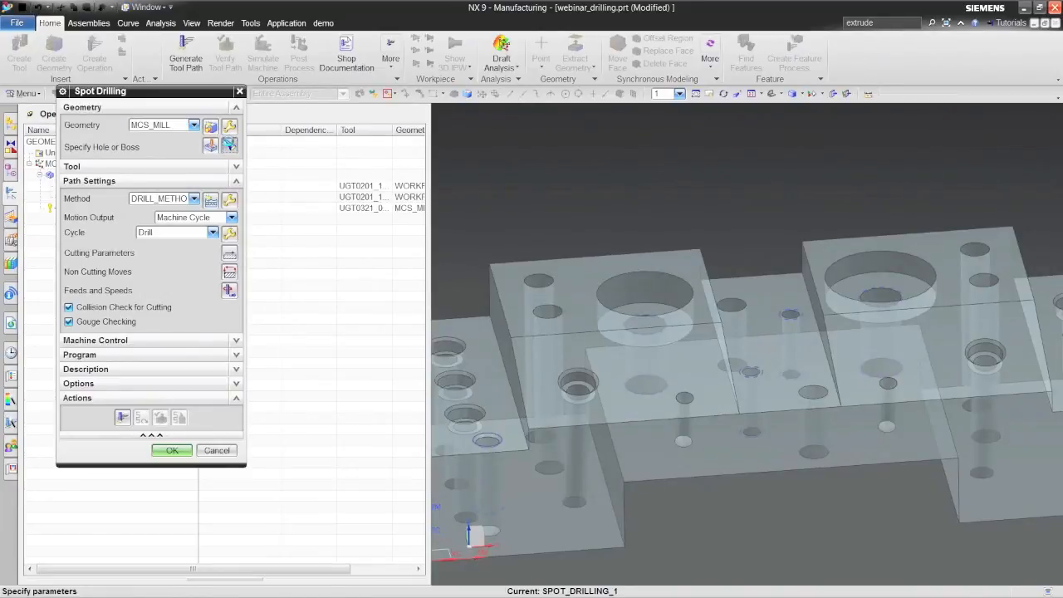
pyautogui.click(211, 146)
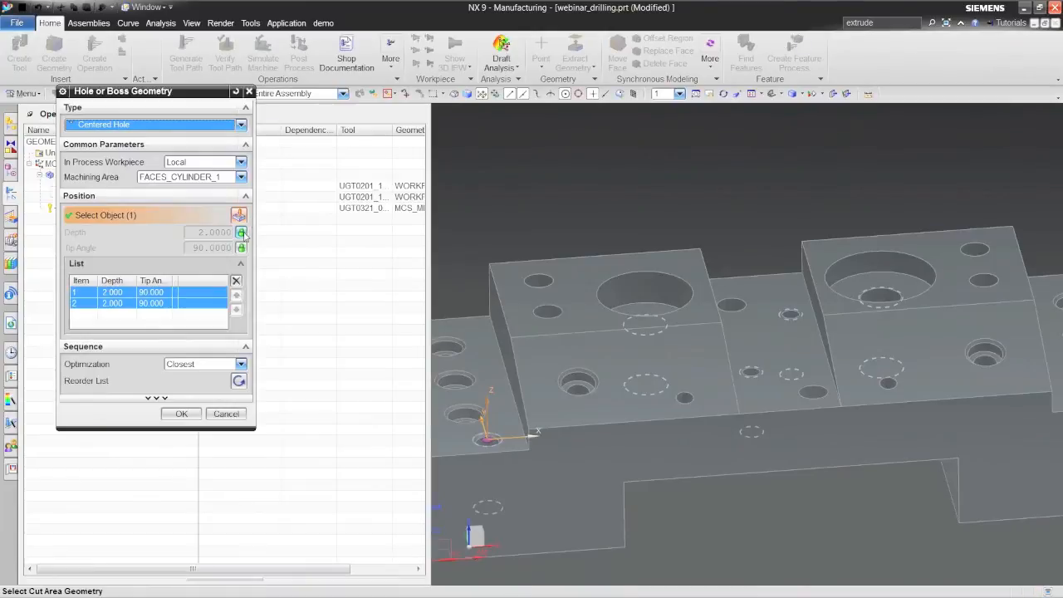
pyautogui.click(241, 233)
pyautogui.click(274, 246)
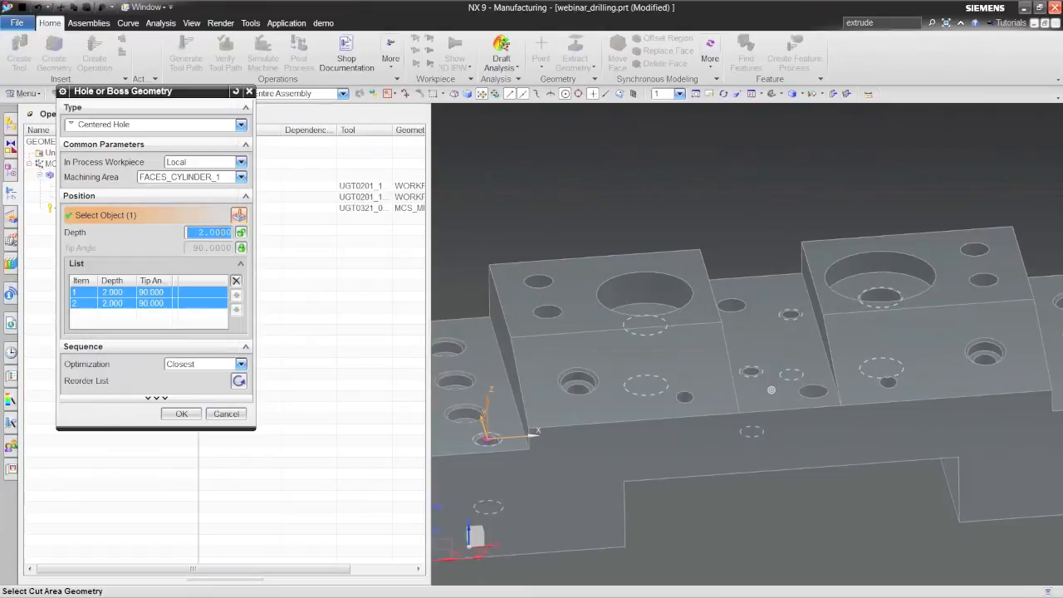
pyautogui.click(176, 413)
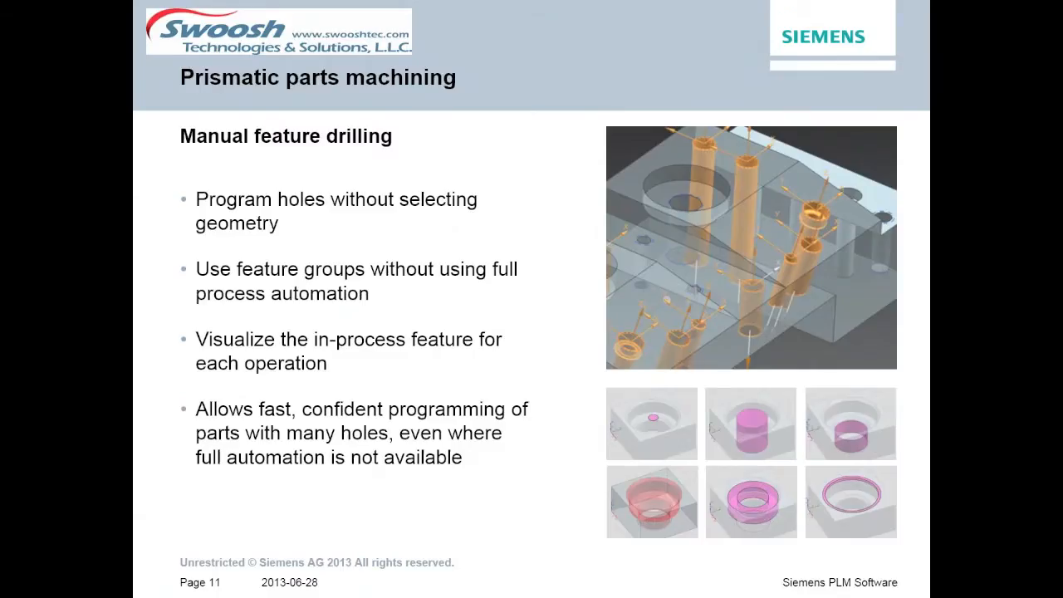
pyautogui.click(128, 297)
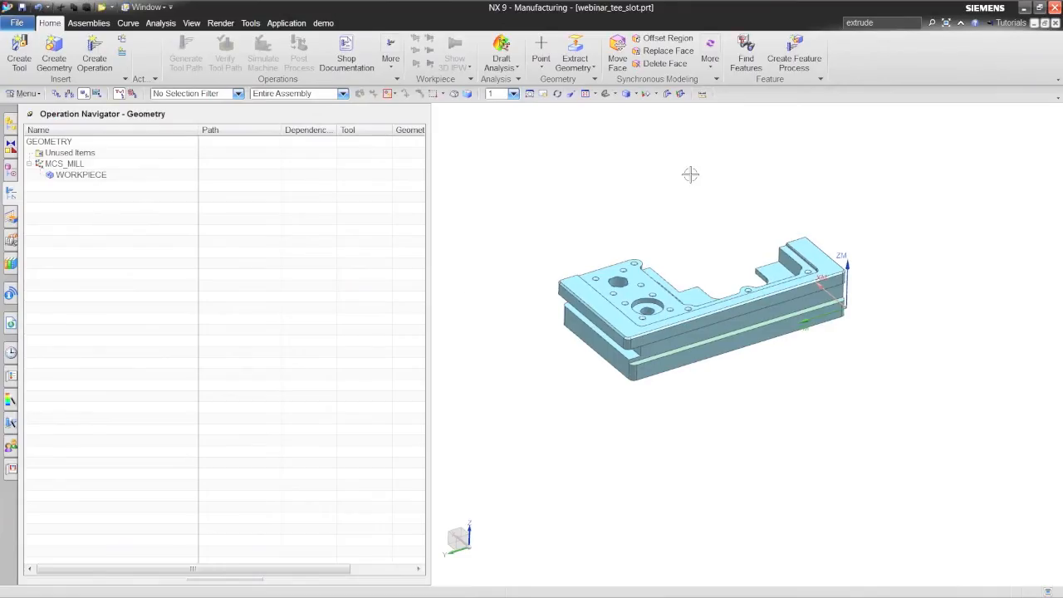
# Step: Start a new operation of type mill_planar with the Groove Milling subtype
pyautogui.moveTo(690, 173); pyautogui.dragTo(441, 137, button='middle')
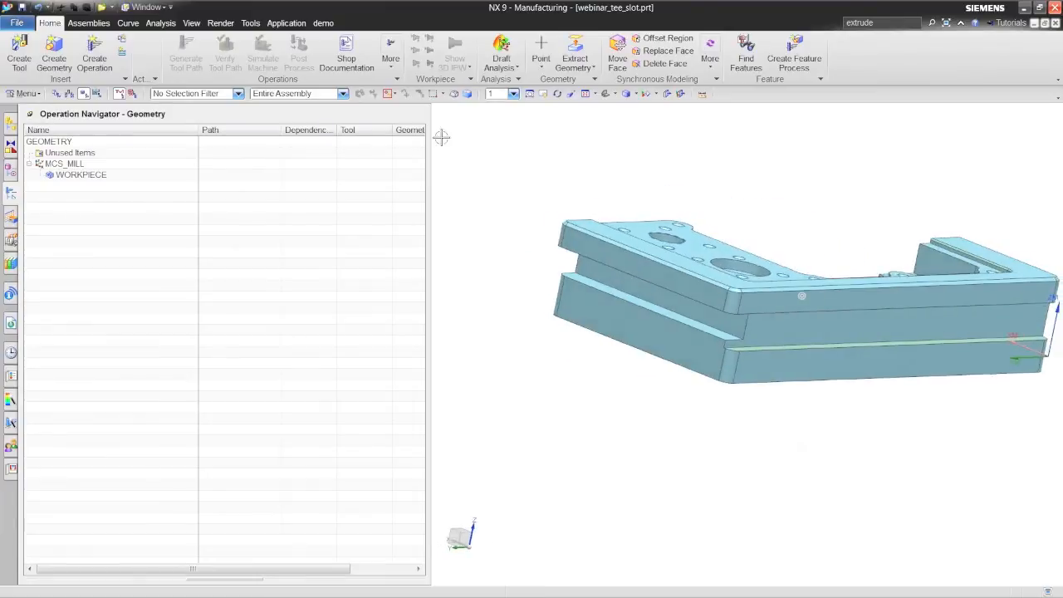
pyautogui.click(94, 58)
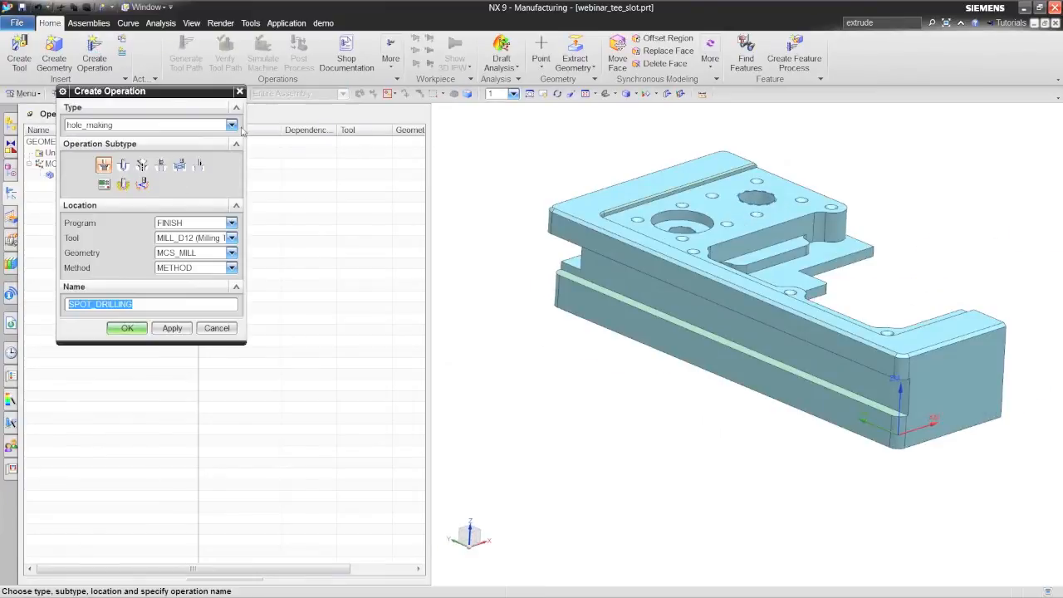
pyautogui.click(231, 125)
pyautogui.click(186, 140)
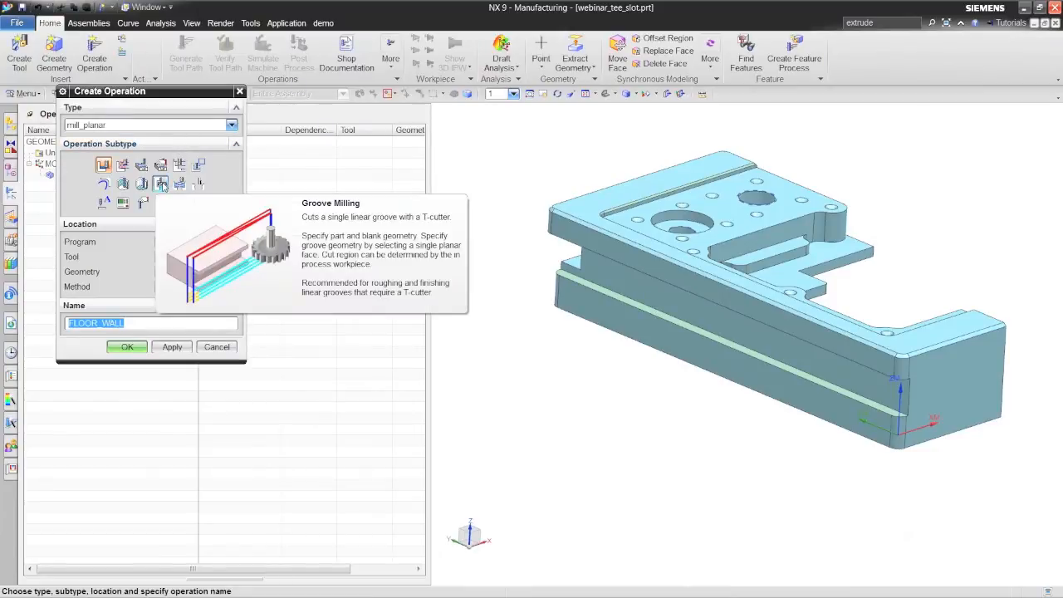
pyautogui.click(161, 183)
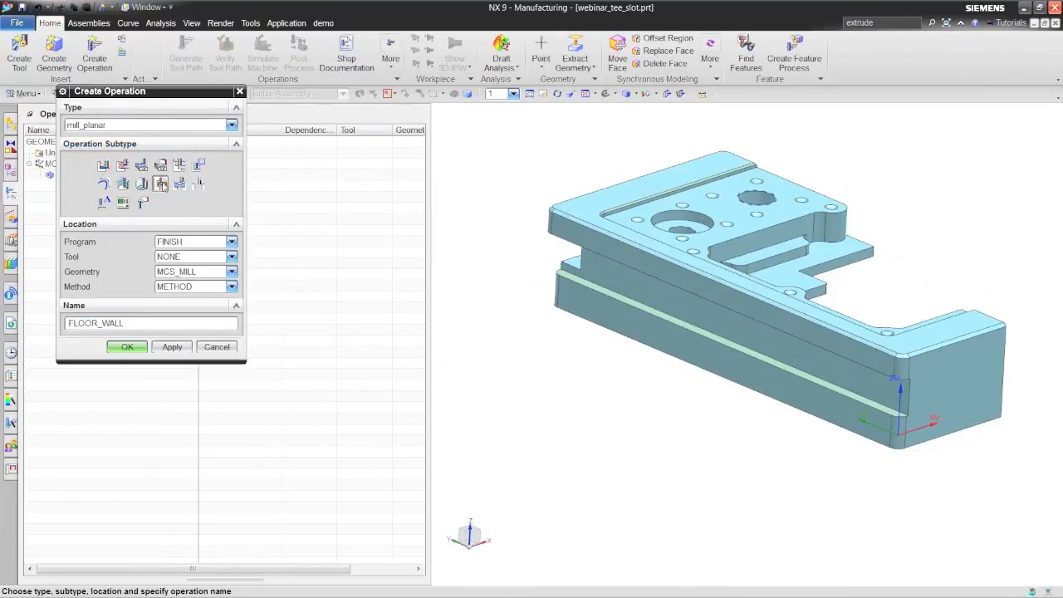
# Step: Assign tool T_CUTTER_D40 and method FINISH to the groove milling operation and create it
pyautogui.click(231, 257)
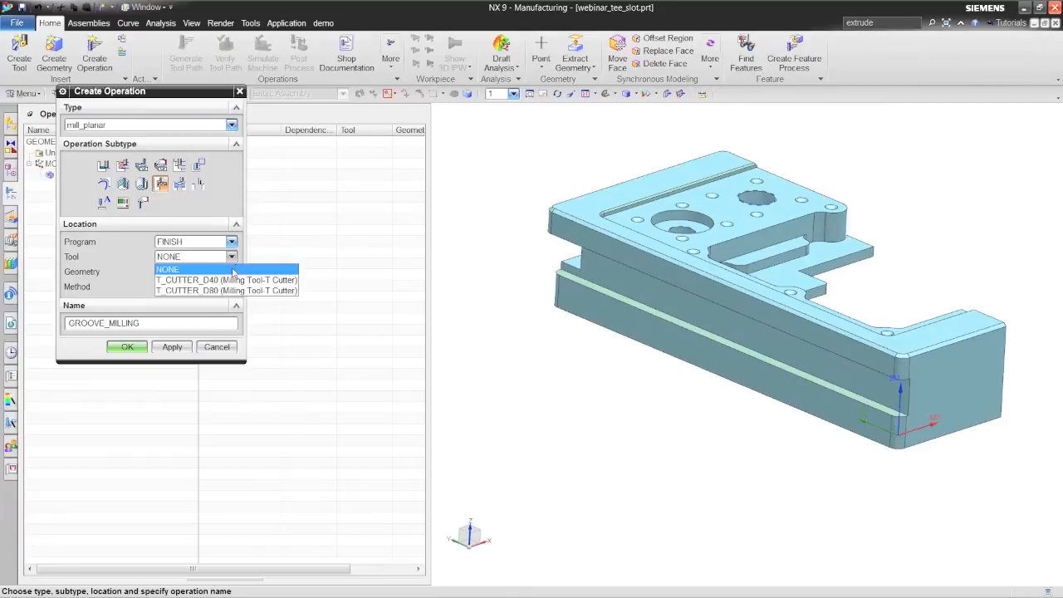
pyautogui.click(231, 280)
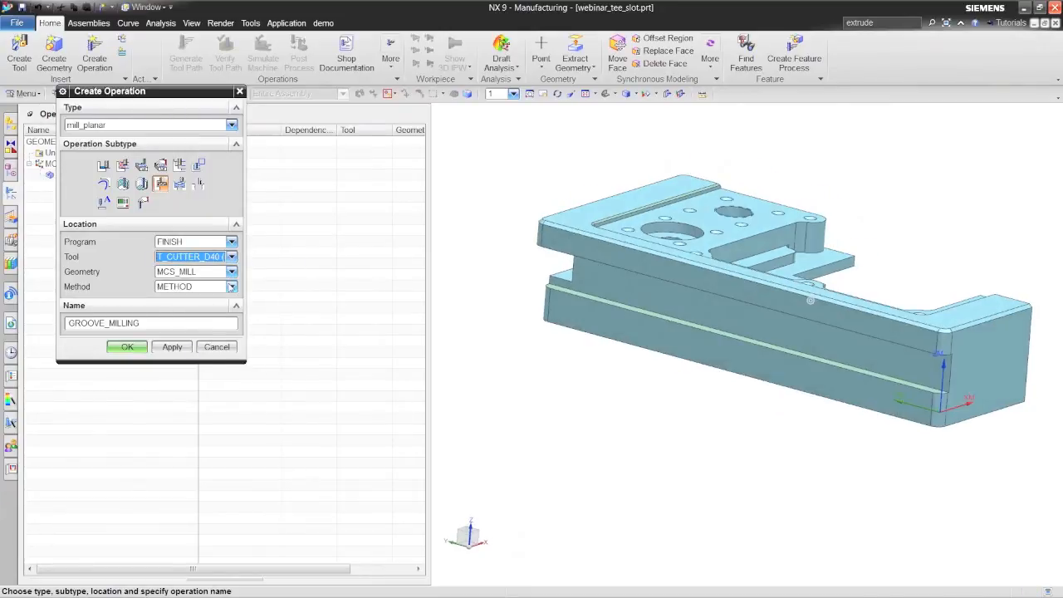
pyautogui.click(231, 287)
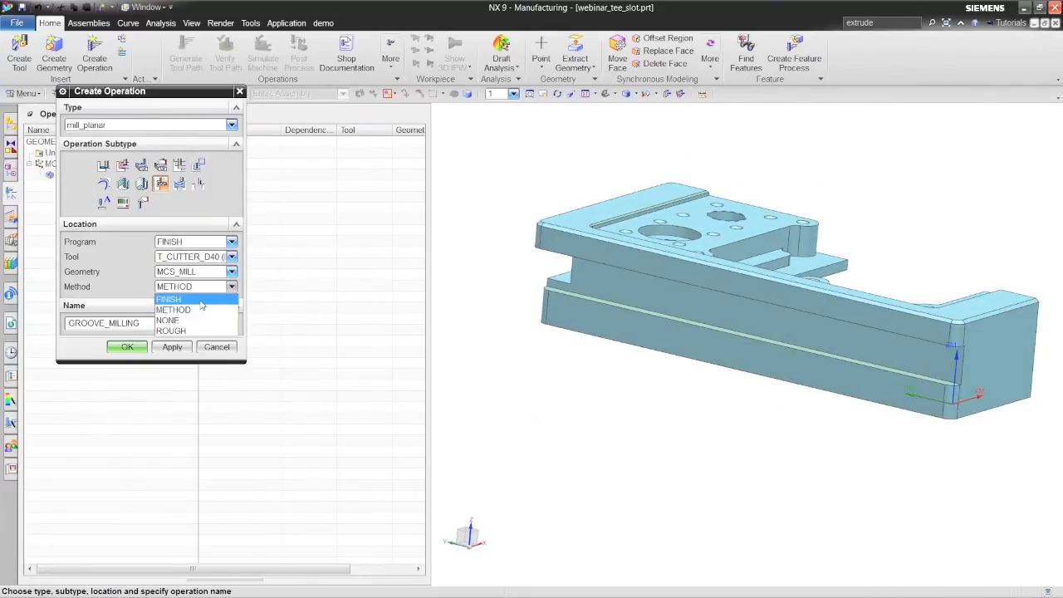
pyautogui.click(187, 299)
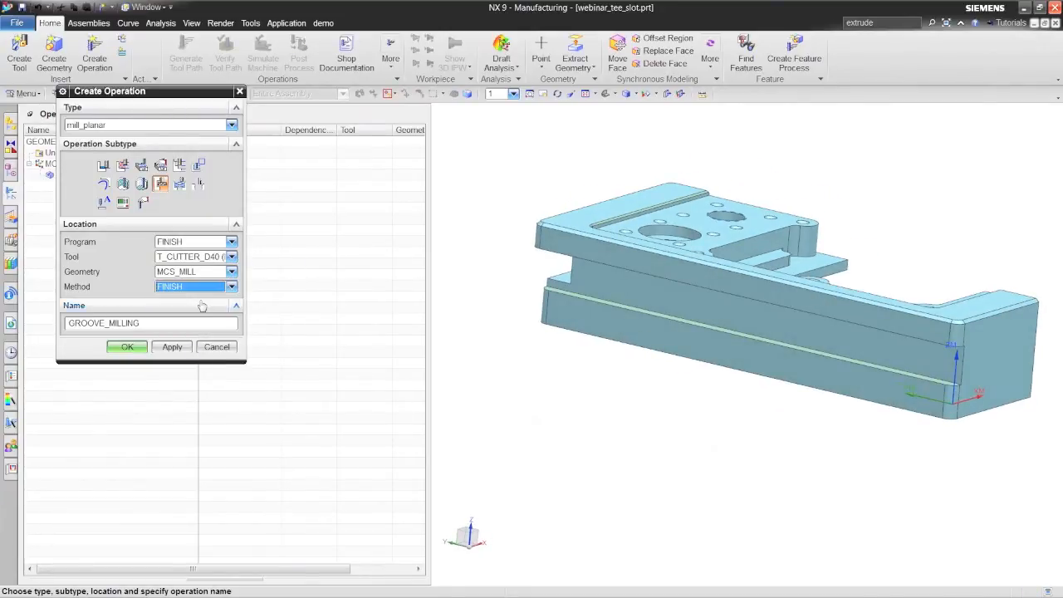
pyautogui.click(131, 347)
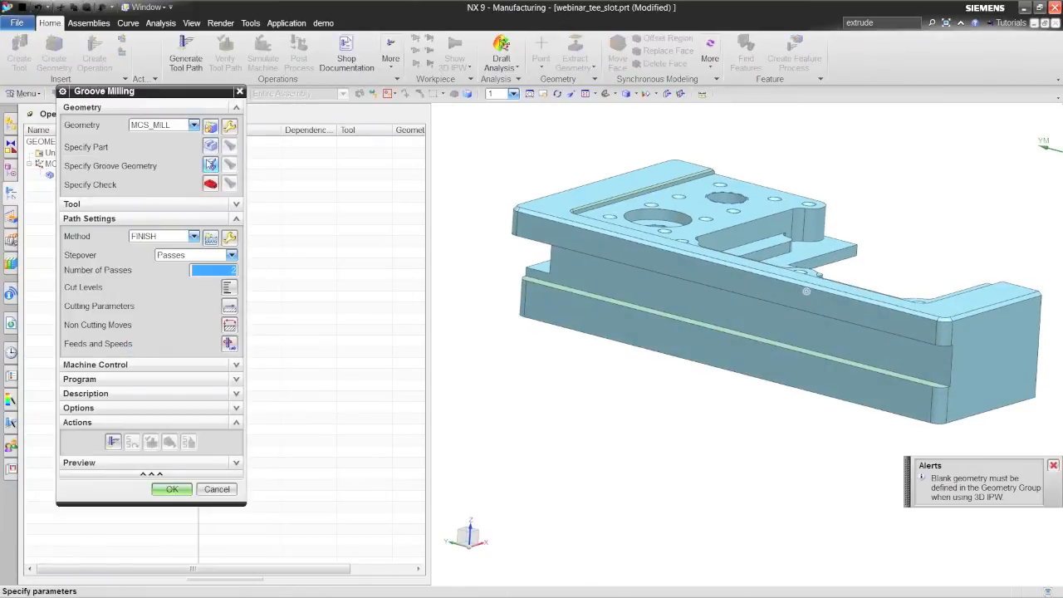
# Step: Specify the solid body as the part geometry of the groove milling operation
pyautogui.click(210, 147)
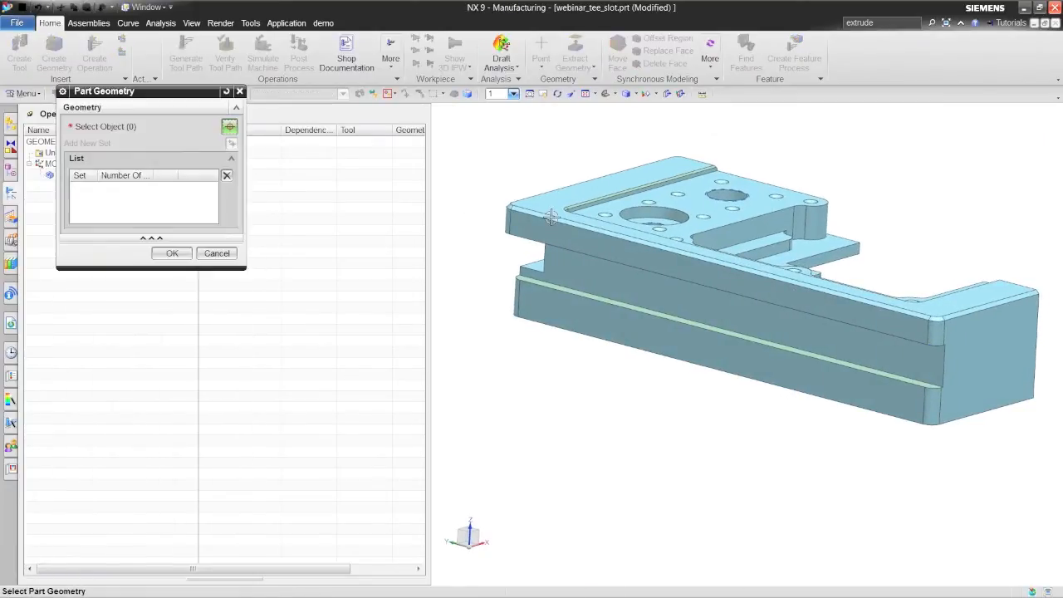
pyautogui.click(551, 218)
pyautogui.click(172, 253)
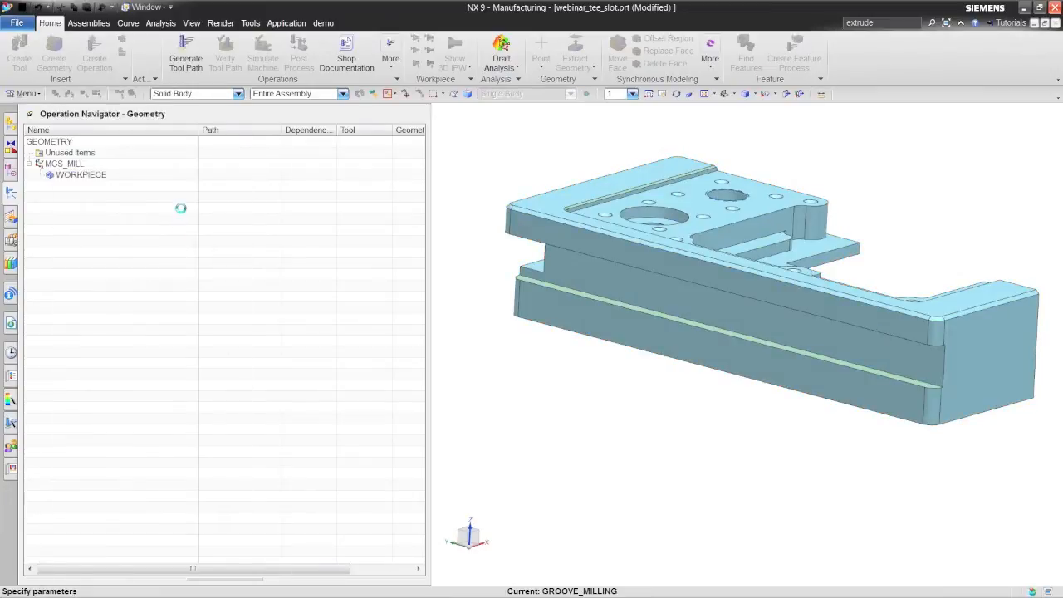
# Step: Specify the back face of the long side slot as the groove geometry and switch its length to User Defined
pyautogui.click(217, 168)
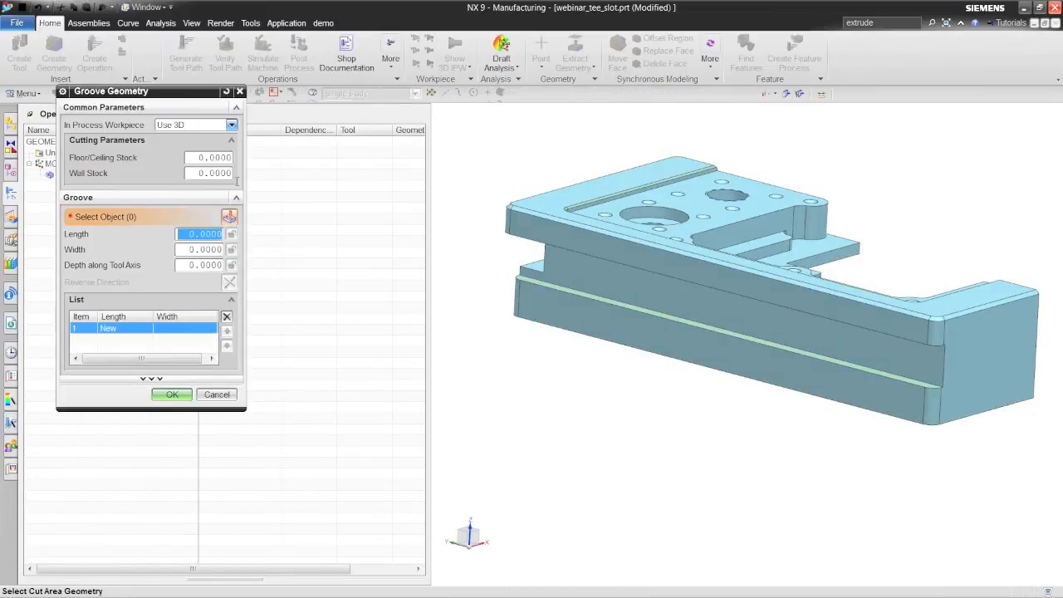
pyautogui.click(646, 294)
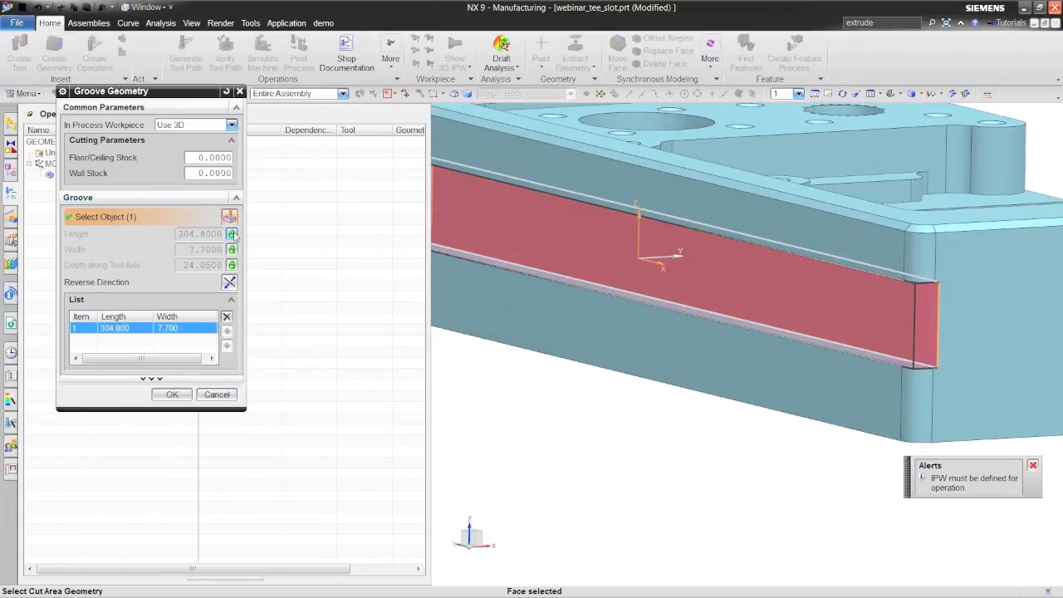
pyautogui.click(233, 250)
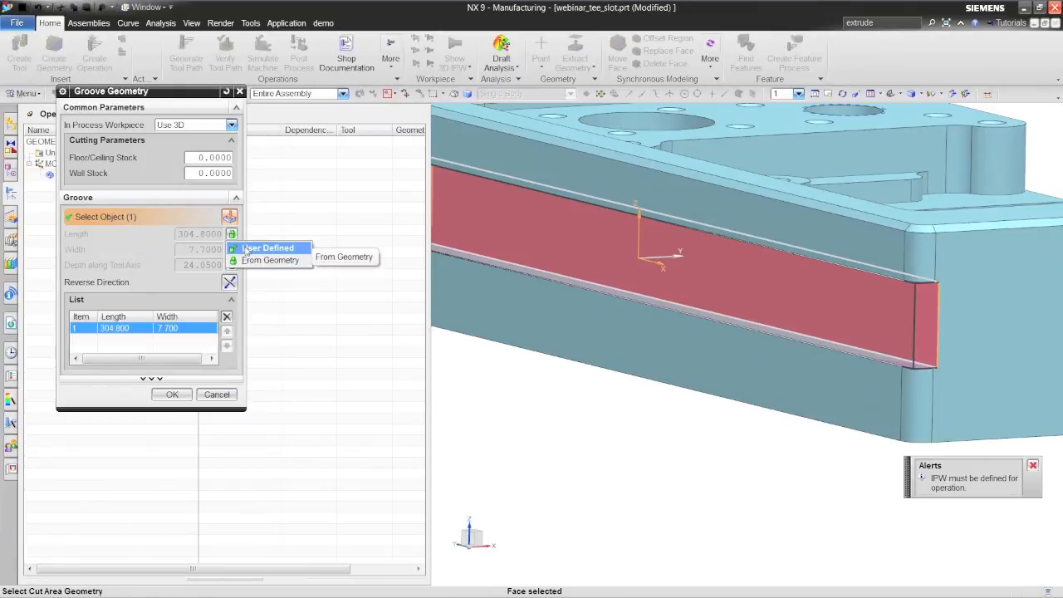
pyautogui.click(249, 249)
# Step: Set the groove's length to 310
pyautogui.doubleClick(213, 235)
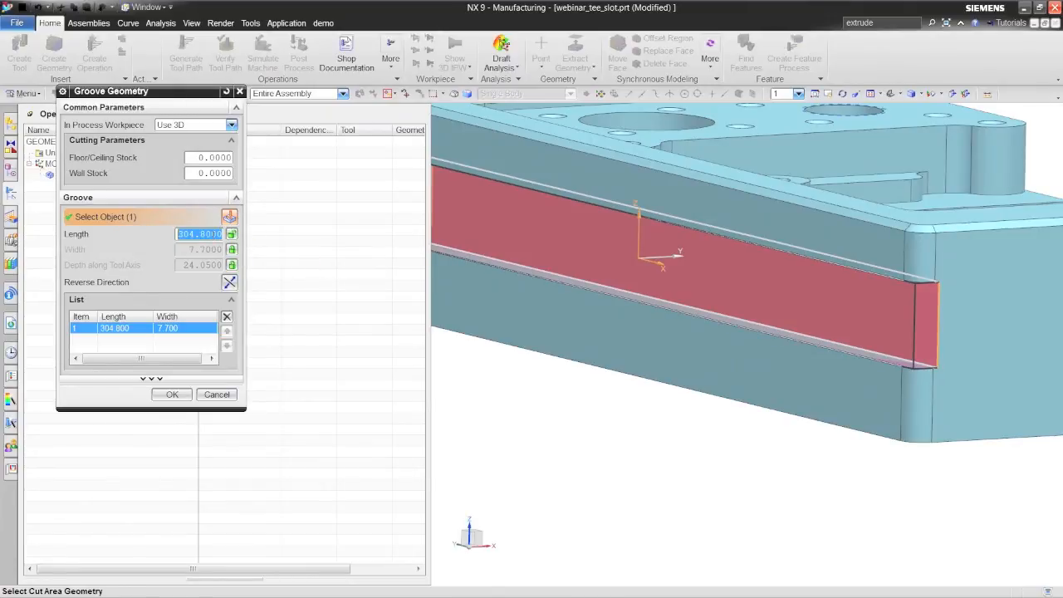
pyautogui.moveTo(772, 287); pyautogui.dragTo(871, 268, button='middle')
pyautogui.scroll(-4, 831, 323)
pyautogui.moveTo(831, 323); pyautogui.dragTo(855, 326, button='middle')
pyautogui.write('310')
pyautogui.press('Return')
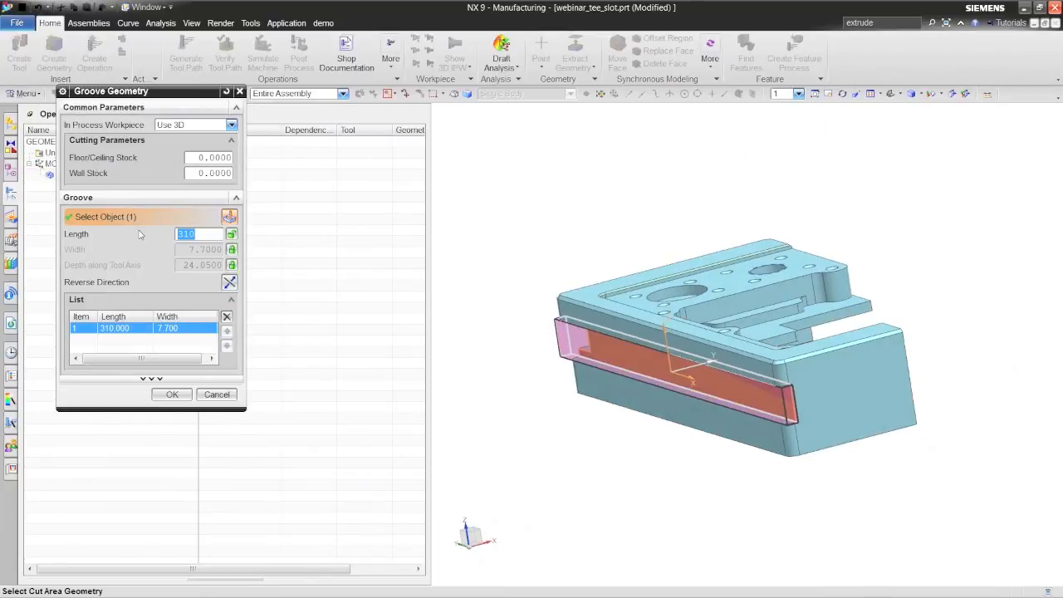
# Step: Try groove lengths of 20 and 320
pyautogui.write('20')
pyautogui.press('Return')
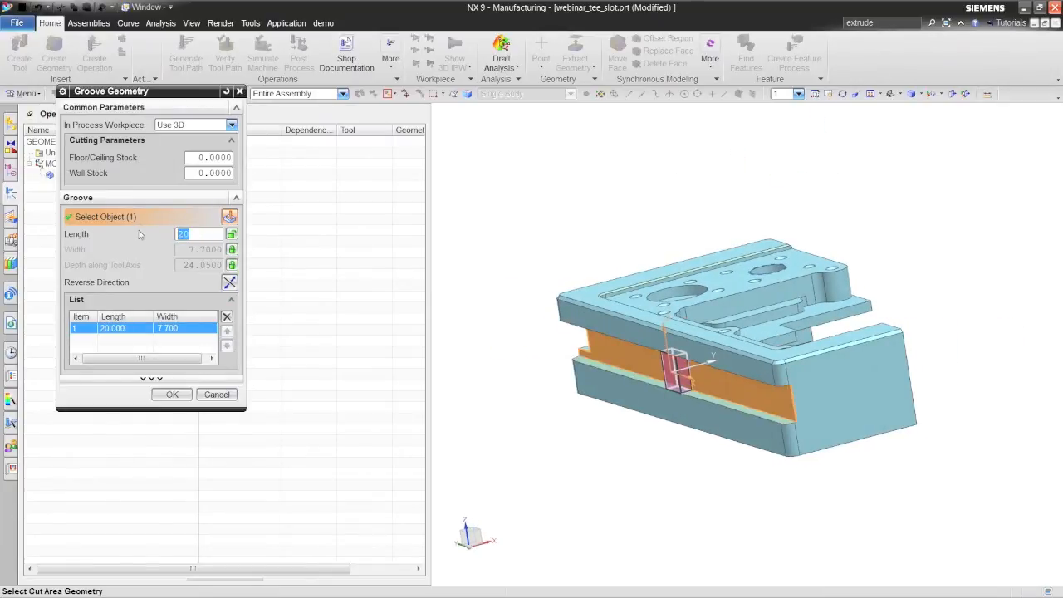
pyautogui.click(184, 234)
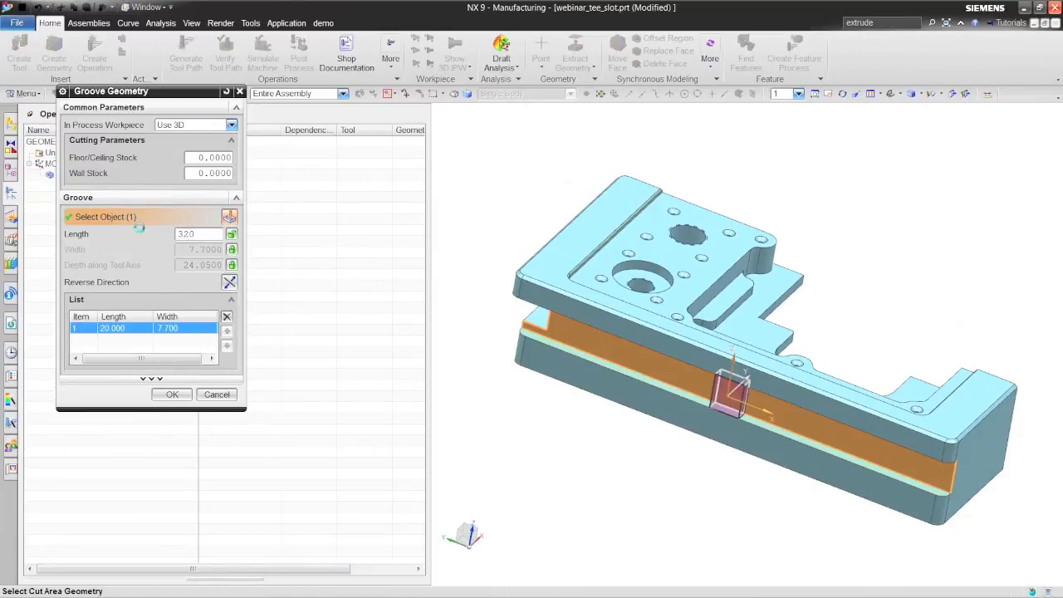
pyautogui.press('Return')
# Step: Try a groove length of 50, set it to 350, and accept the groove geometry
pyautogui.moveTo(199, 234); pyautogui.dragTo(178, 235)
pyautogui.write('3')
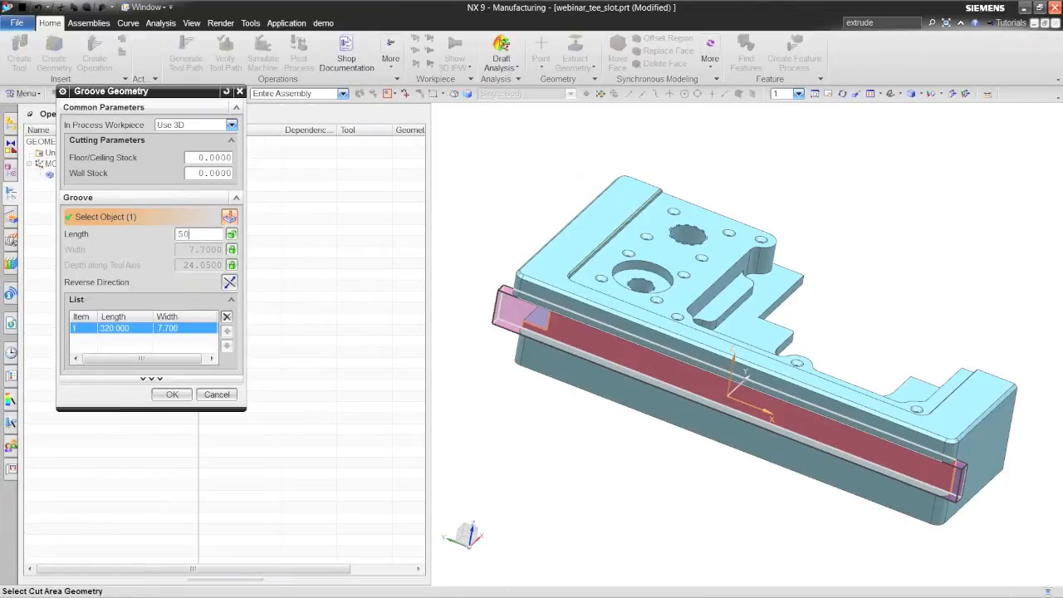
pyautogui.write('0')
pyautogui.press('Return')
pyautogui.write('3')
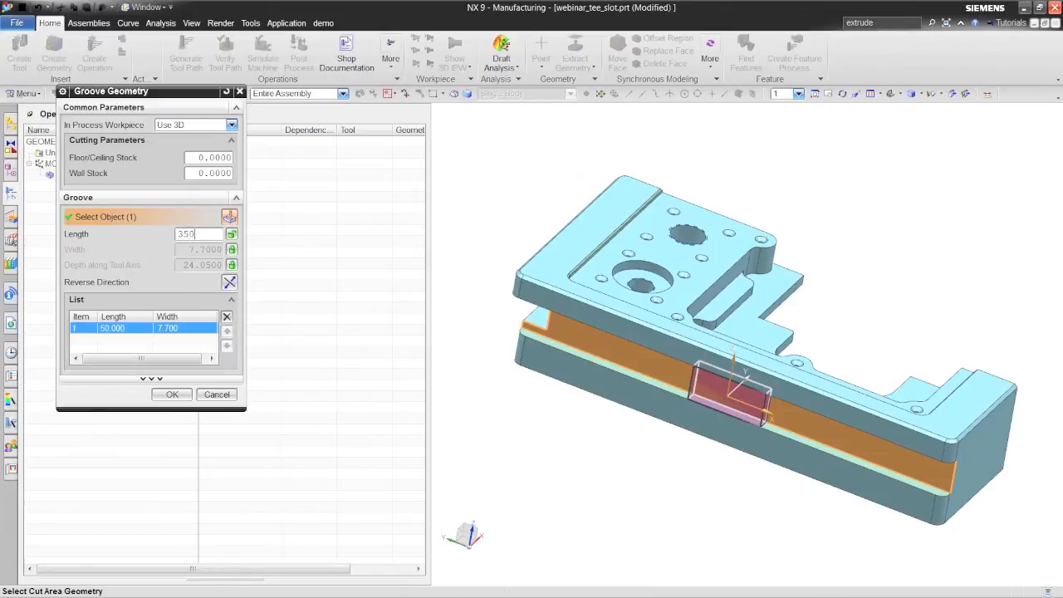
pyautogui.write('50')
pyautogui.press('Return')
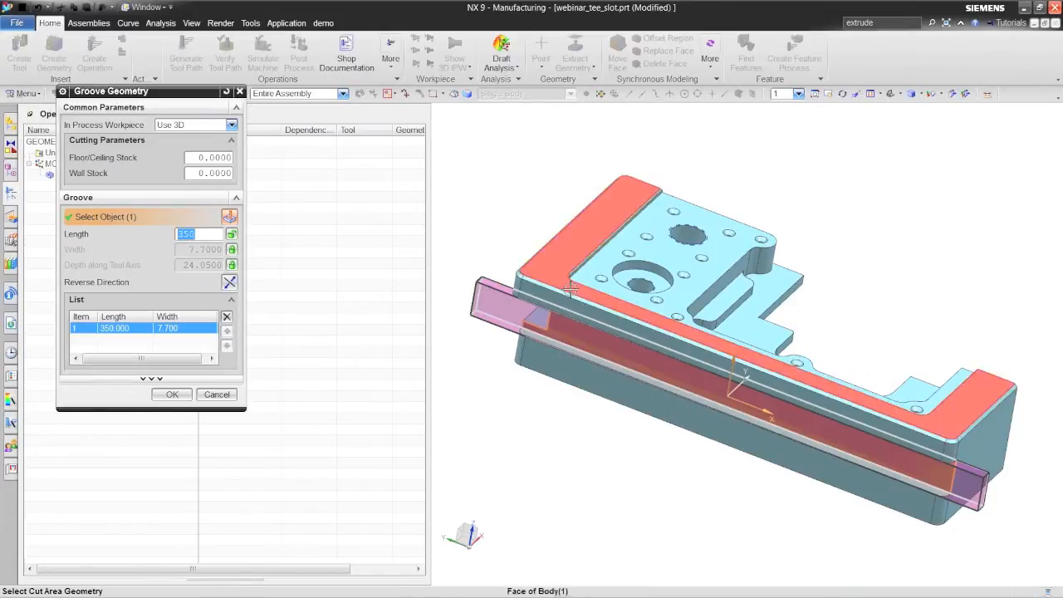
pyautogui.click(173, 397)
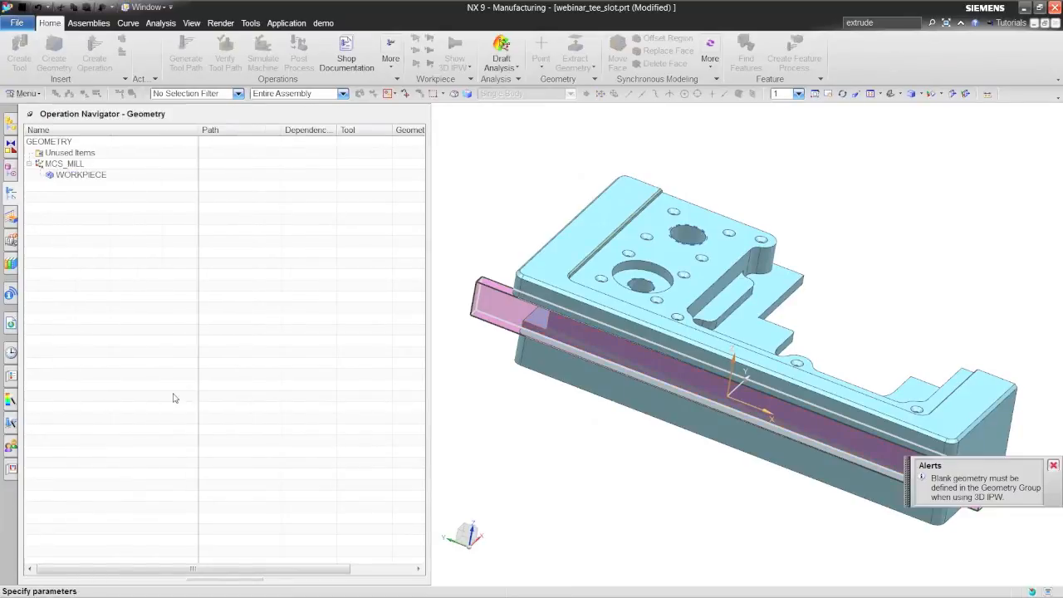
# Step: Accept cut levels of Center to Ceiling to Floor at 50 %Flute Length and try to generate the tool path
pyautogui.click(229, 289)
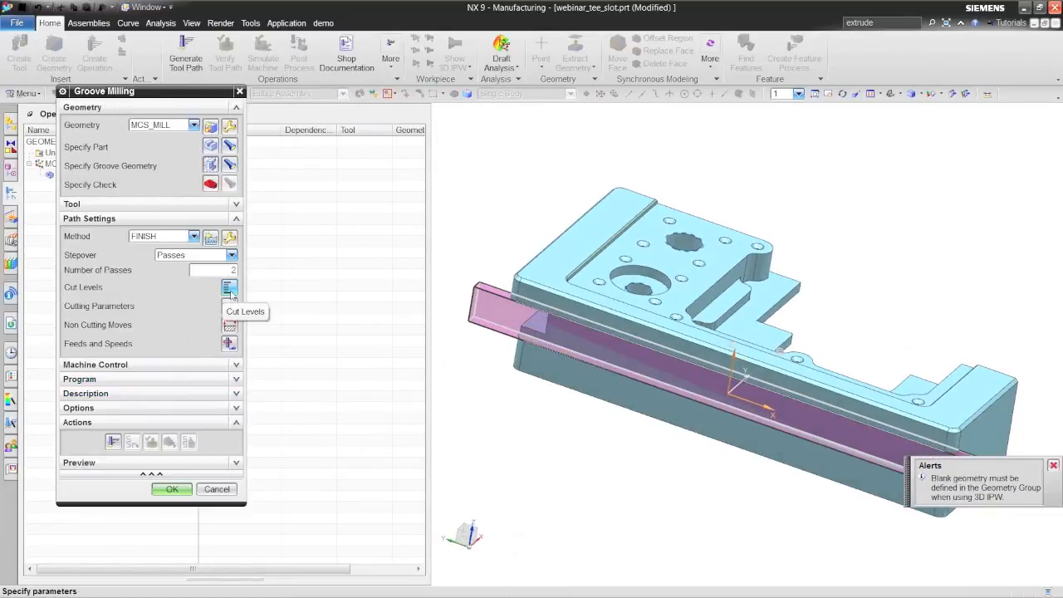
pyautogui.click(232, 124)
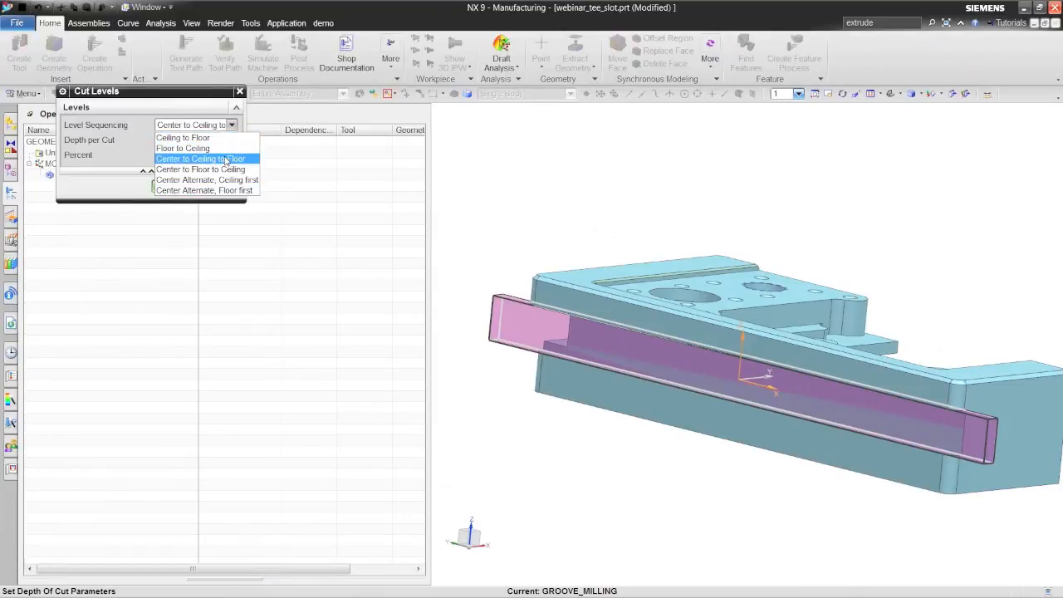
pyautogui.click(226, 159)
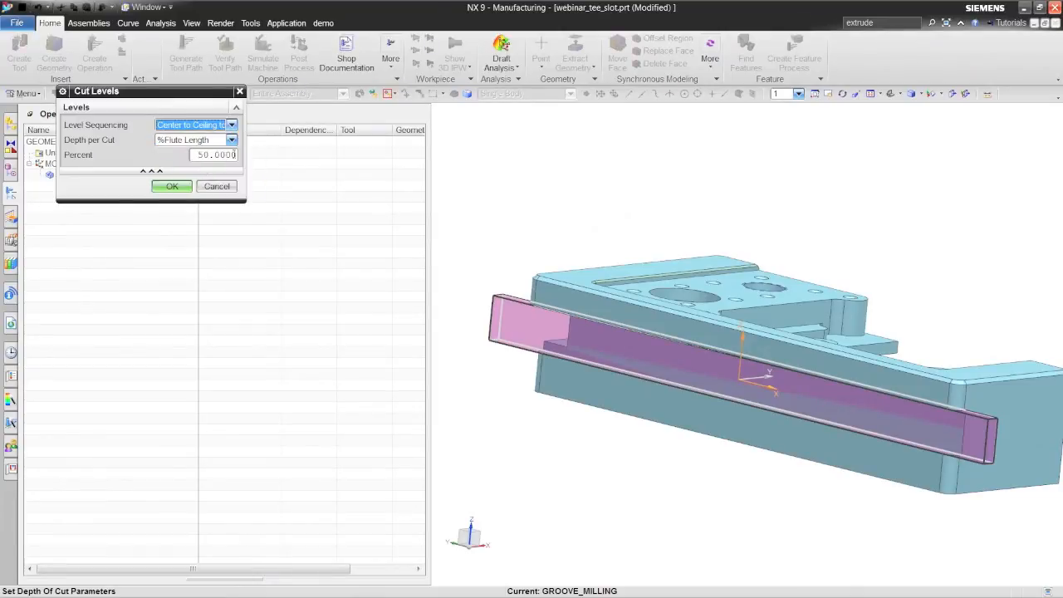
pyautogui.click(232, 141)
pyautogui.click(235, 143)
pyautogui.click(235, 142)
pyautogui.click(235, 143)
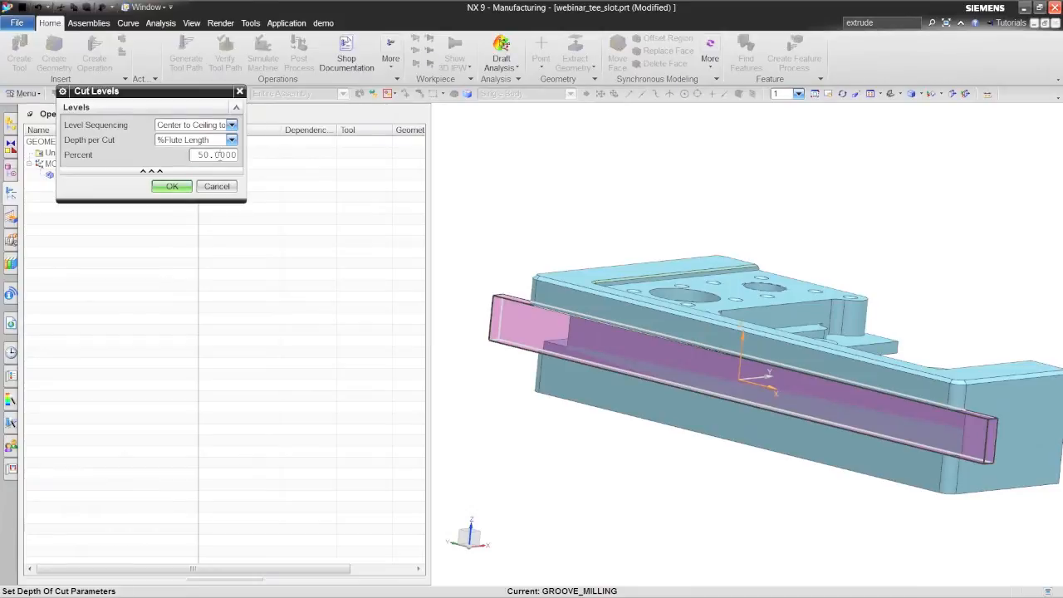
pyautogui.click(166, 186)
pyautogui.click(113, 442)
pyautogui.click(522, 323)
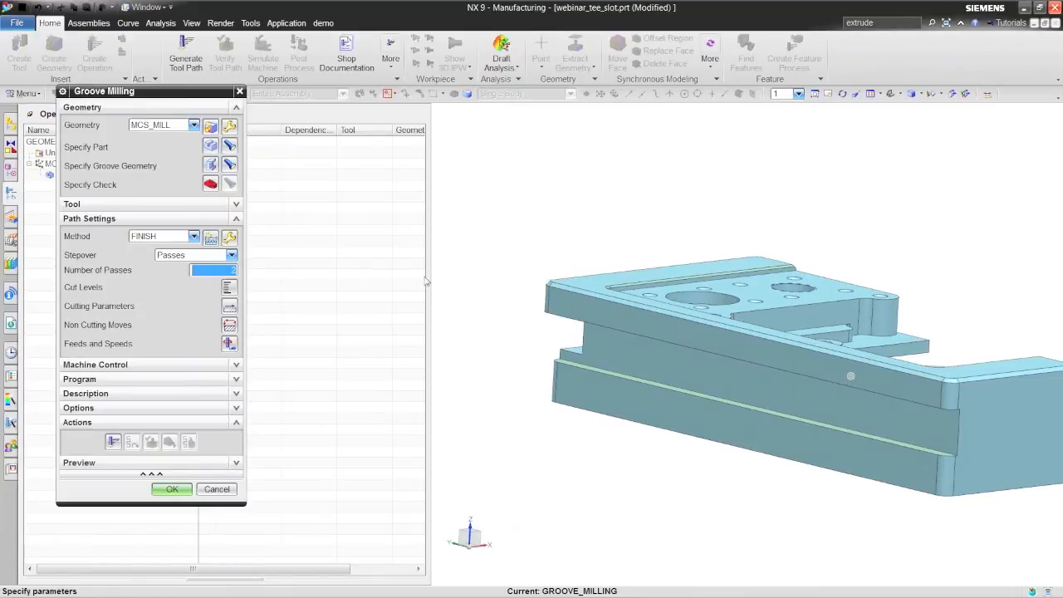
pyautogui.click(194, 125)
pyautogui.click(210, 125)
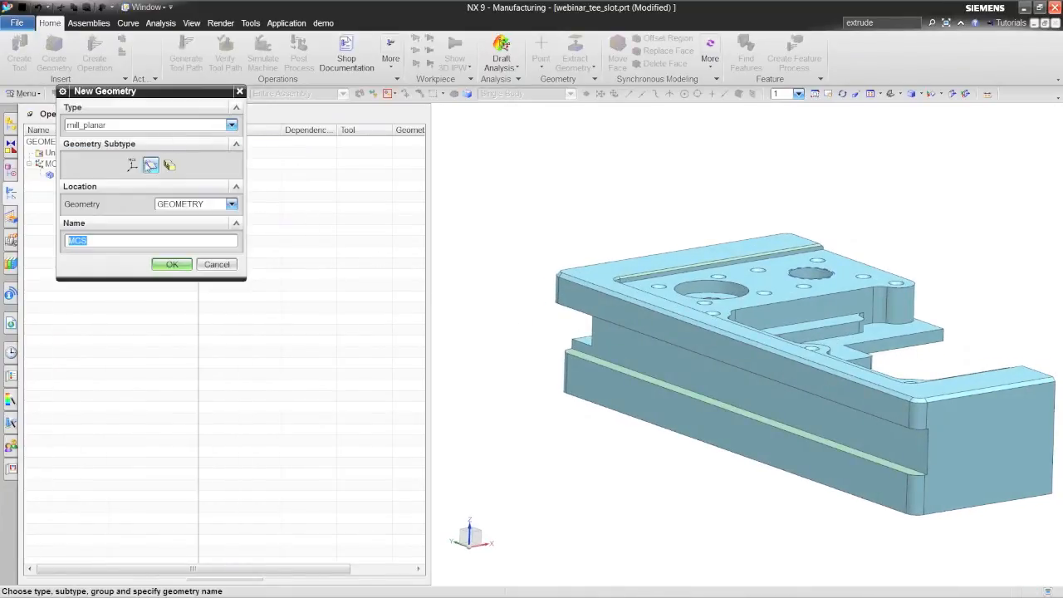
pyautogui.click(232, 126)
pyautogui.click(232, 125)
pyautogui.click(232, 125)
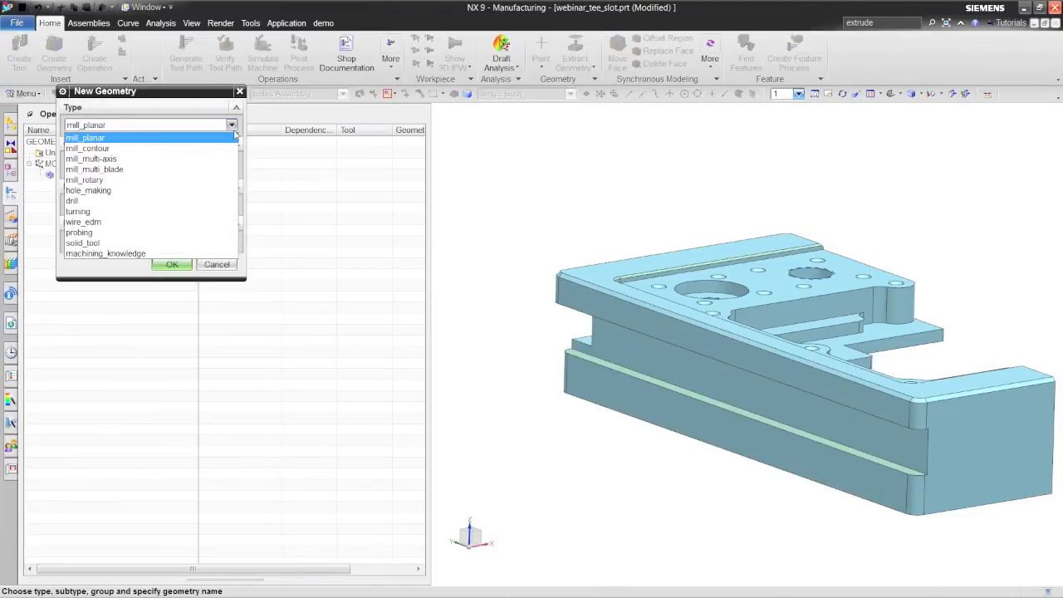
pyautogui.click(223, 254)
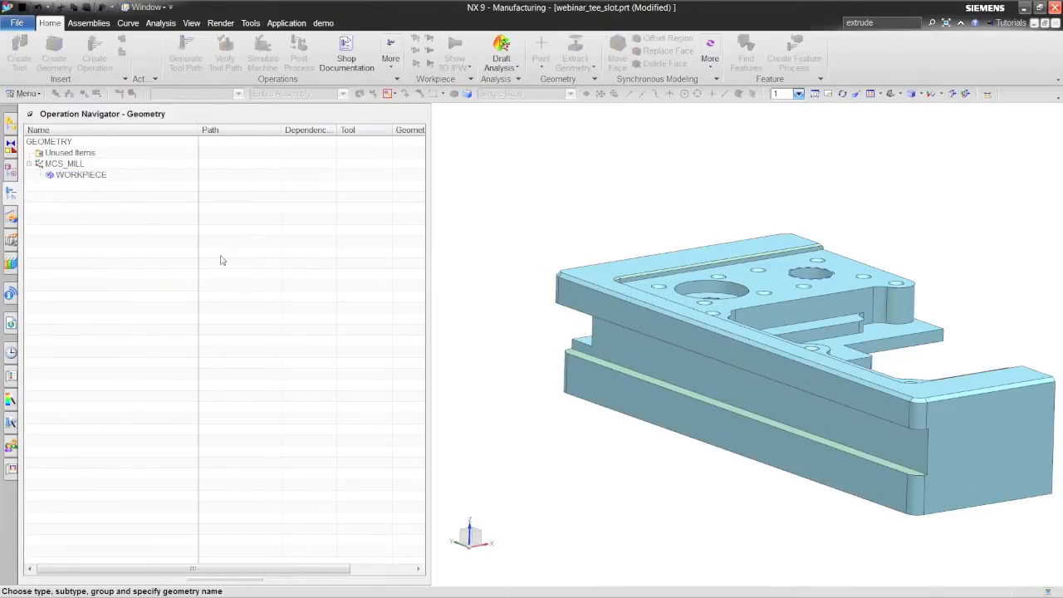
pyautogui.click(213, 262)
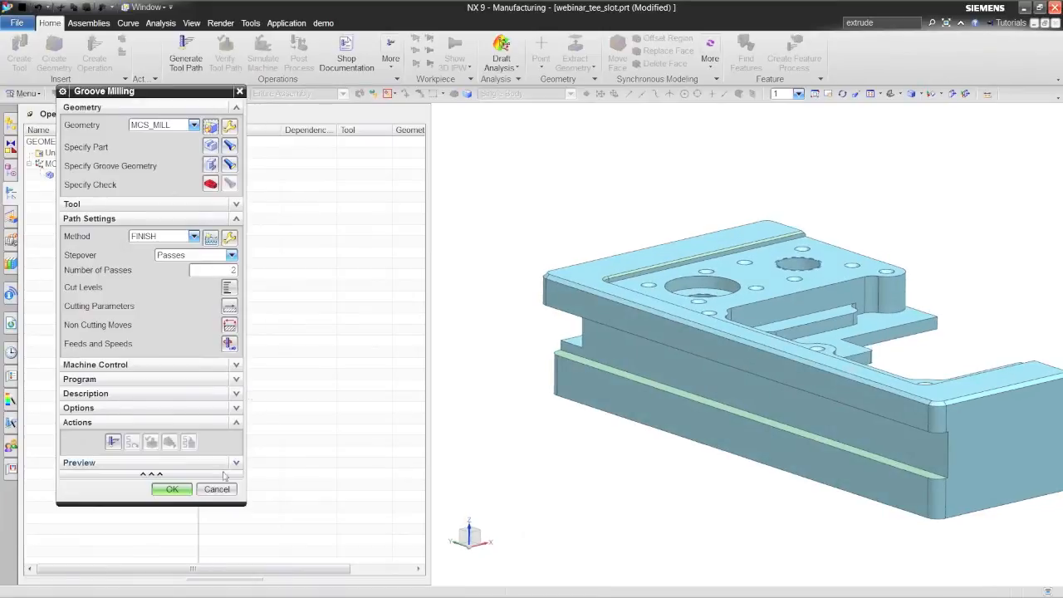
# Step: Cancel the groove milling operation and check the part and blank definitions of the WORKPIECE geometry
pyautogui.click(217, 489)
pyautogui.doubleClick(83, 176)
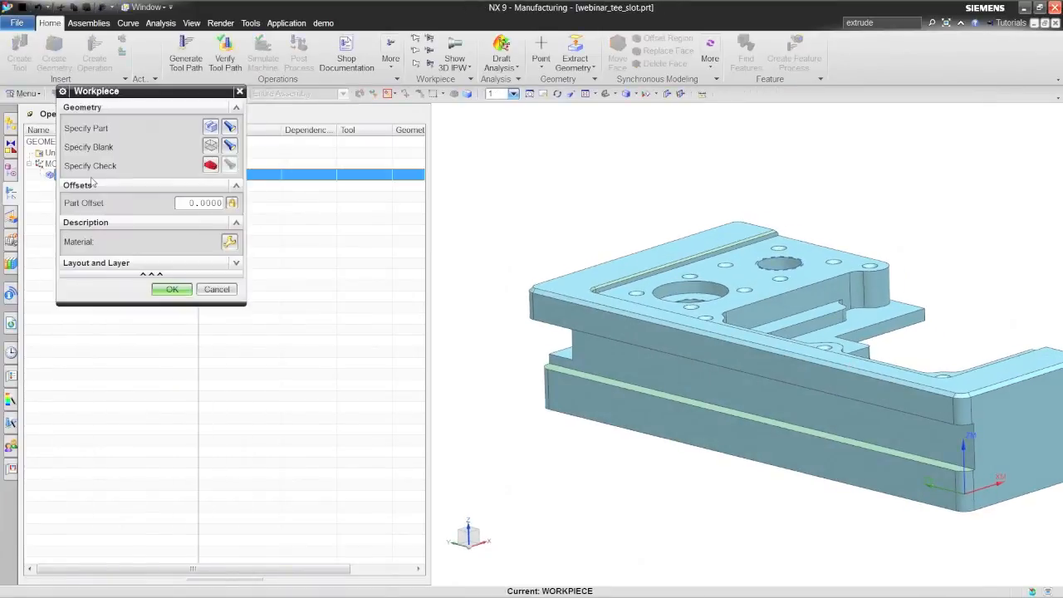
pyautogui.click(173, 290)
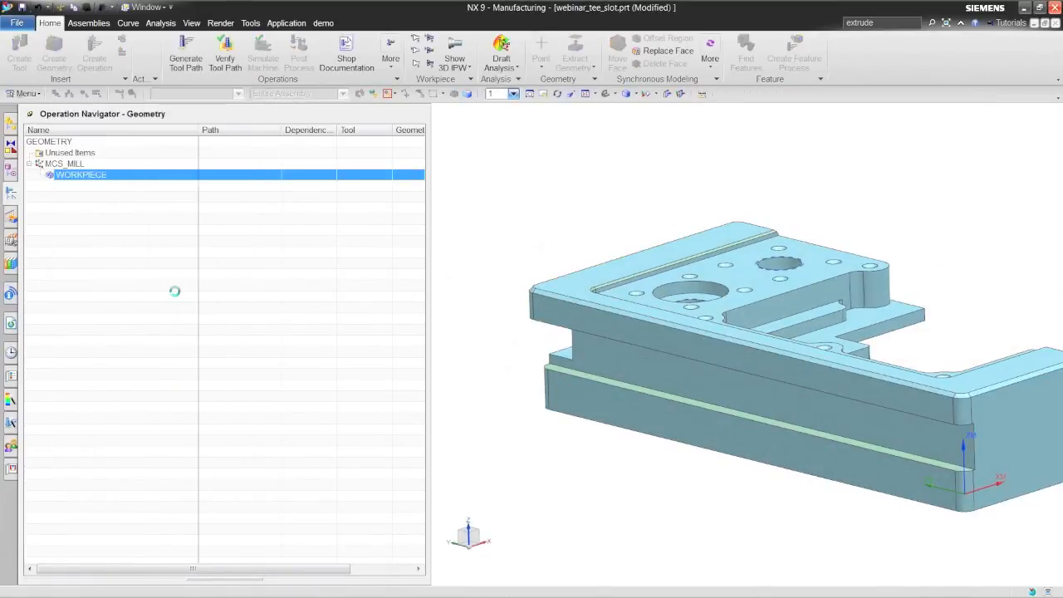
# Step: Create a new mill_planar Groove Milling operation with T_CUTTER_D40 and assign WORKPIECE as its geometry
pyautogui.click(94, 54)
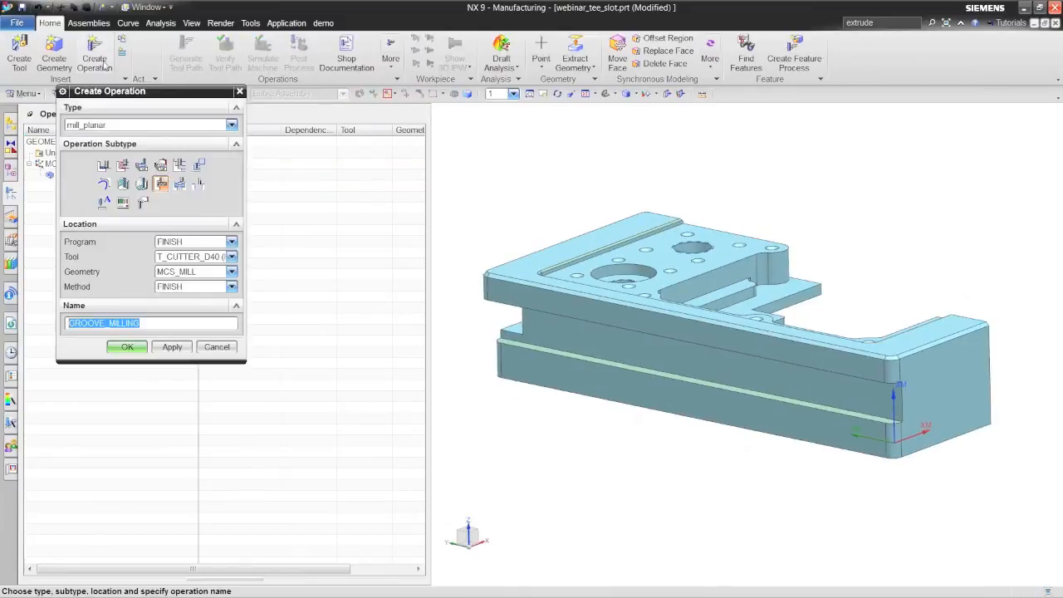
pyautogui.click(164, 182)
pyautogui.click(132, 345)
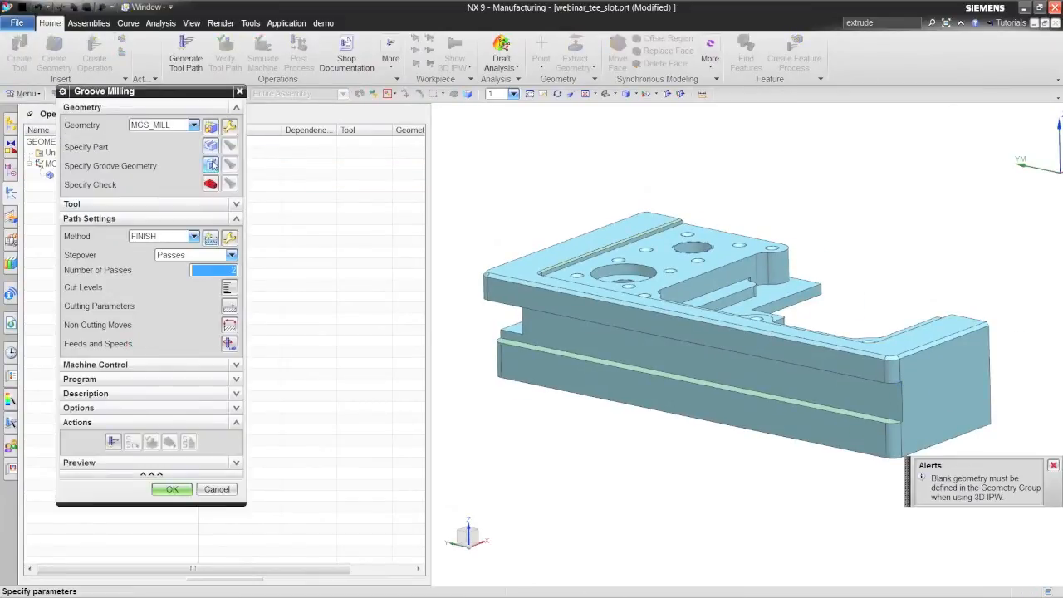
pyautogui.click(194, 125)
pyautogui.click(155, 158)
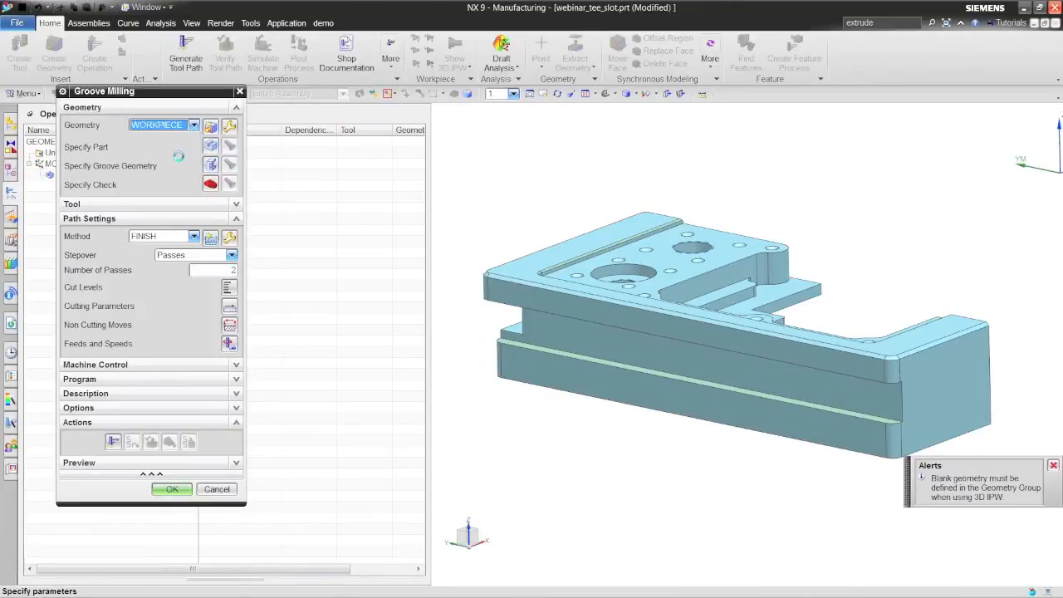
# Step: Select the long side slot's back face as the groove geometry and set its length to a user-defined 350
pyautogui.click(541, 334)
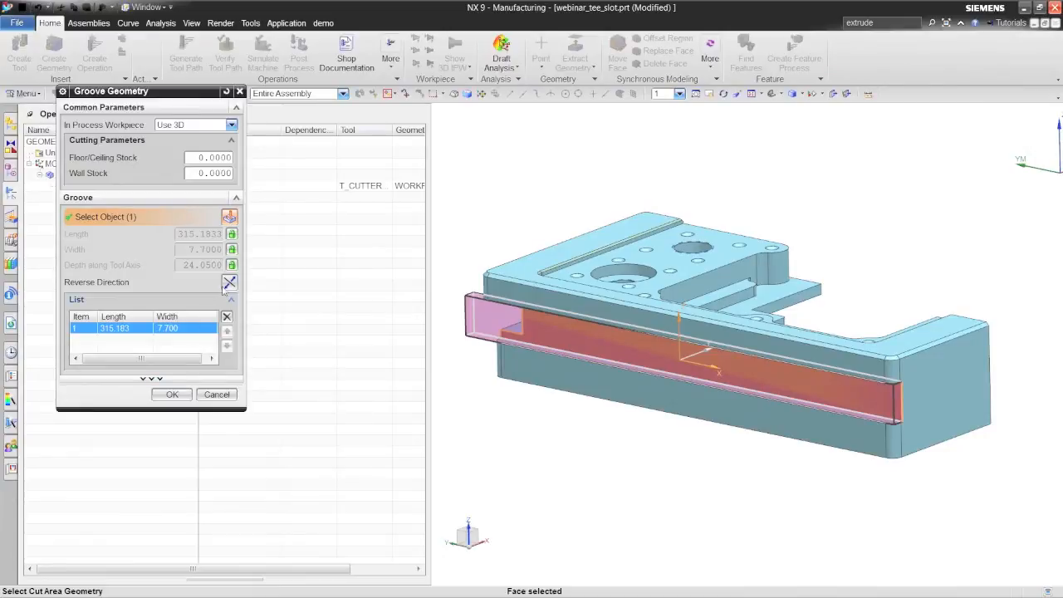
pyautogui.click(232, 234)
pyautogui.click(332, 242)
pyautogui.write('350')
pyautogui.press('Return')
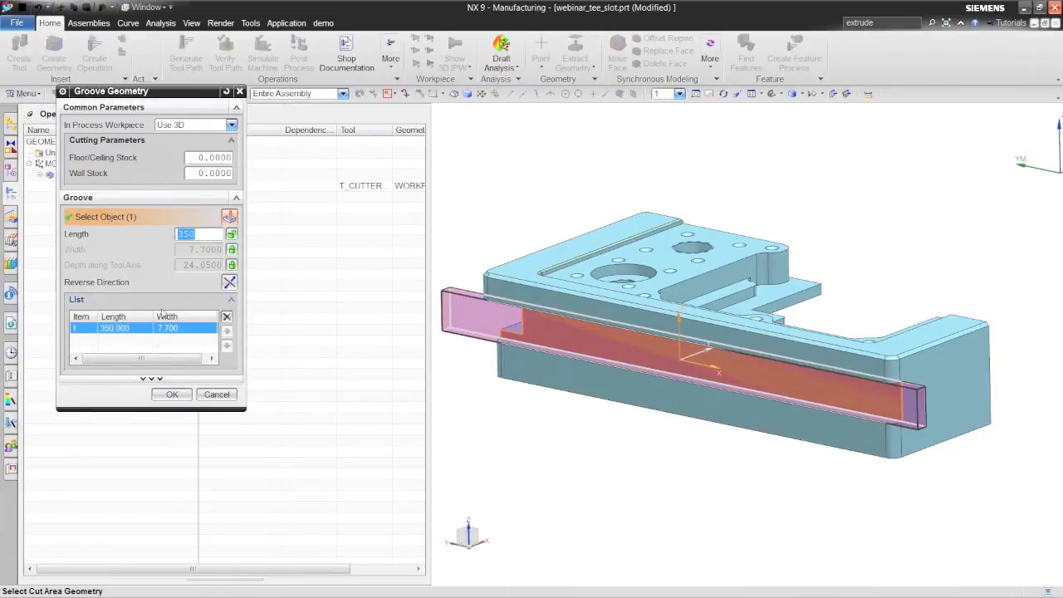
pyautogui.click(172, 395)
# Step: Generate the groove milling tool path and inspect its passes and levels at the end of the slot
pyautogui.click(114, 443)
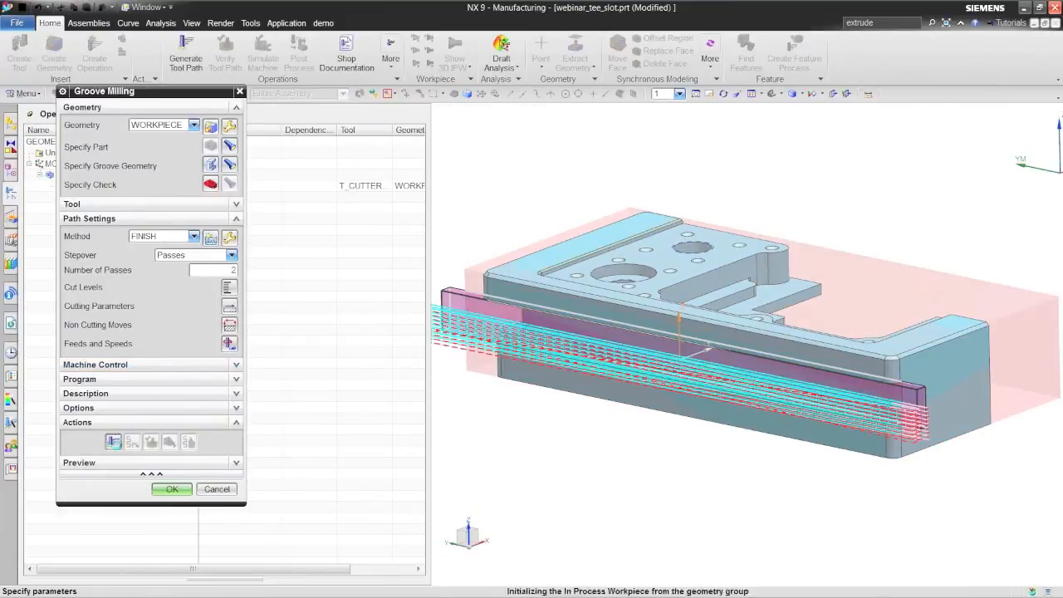
pyautogui.moveTo(789, 453); pyautogui.dragTo(819, 388, button='middle')
pyautogui.scroll(3, 789, 364)
pyautogui.moveTo(815, 440); pyautogui.dragTo(810, 472, button='middle')
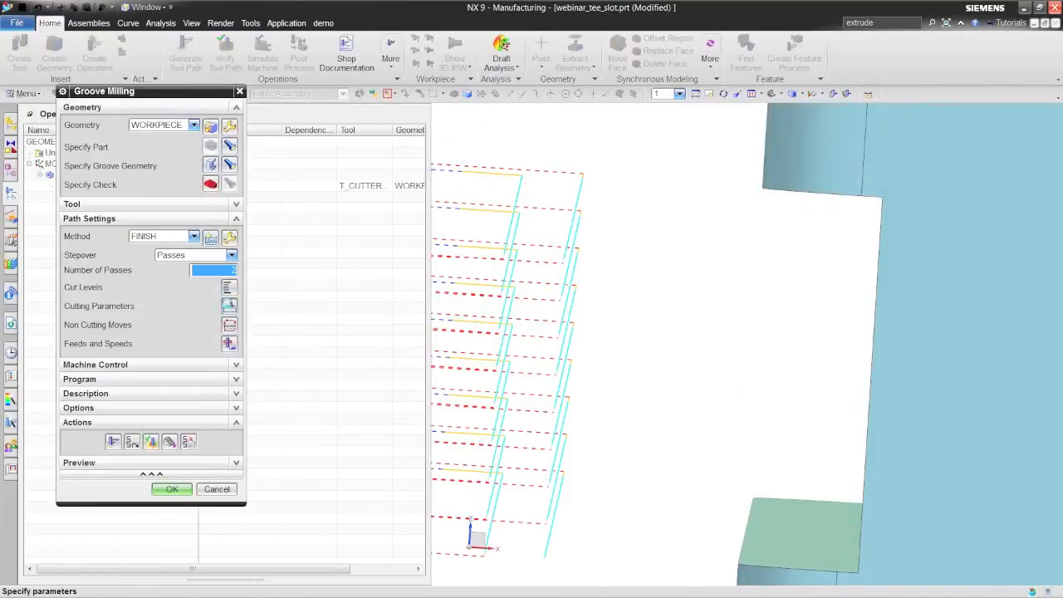
# Step: Review the strategy and stock settings in the groove milling operation's cutting parameters
pyautogui.click(229, 307)
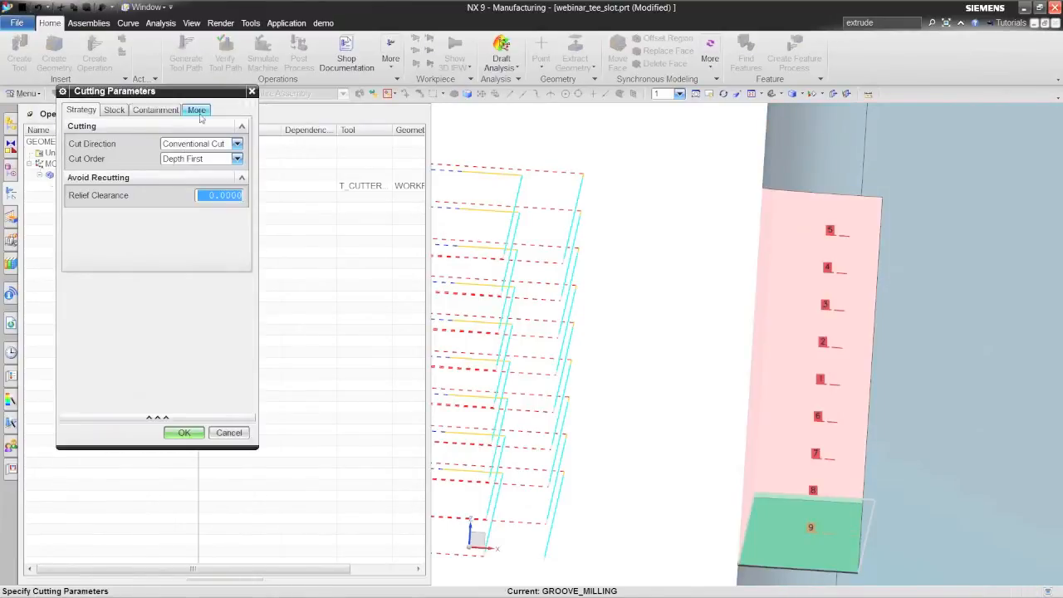
pyautogui.click(114, 109)
pyautogui.click(184, 433)
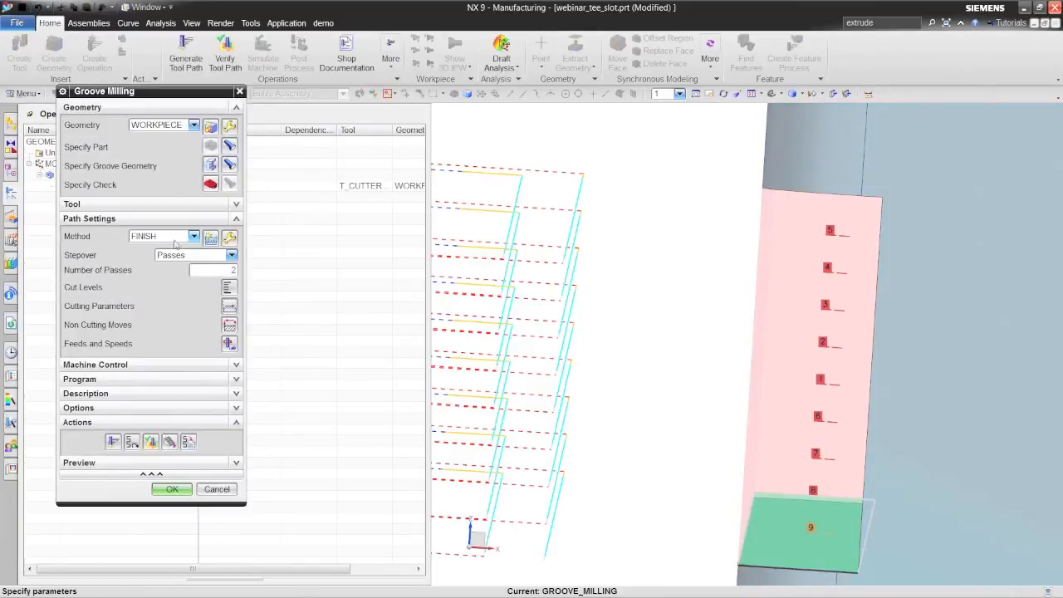
# Step: Keep the groove milling stepover on Passes and set the number of passes to 1
pyautogui.click(168, 206)
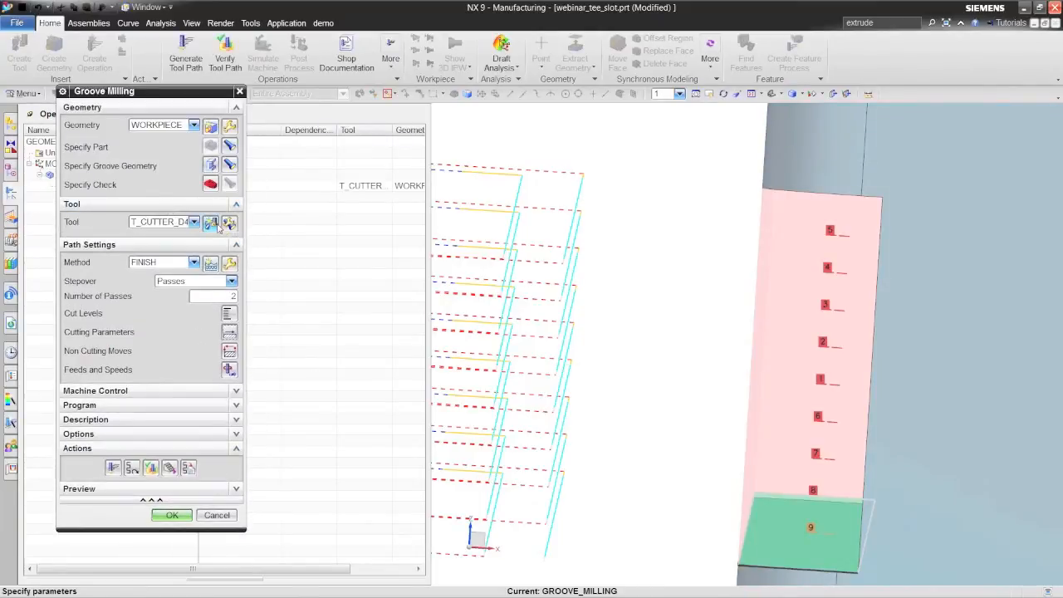
pyautogui.click(232, 282)
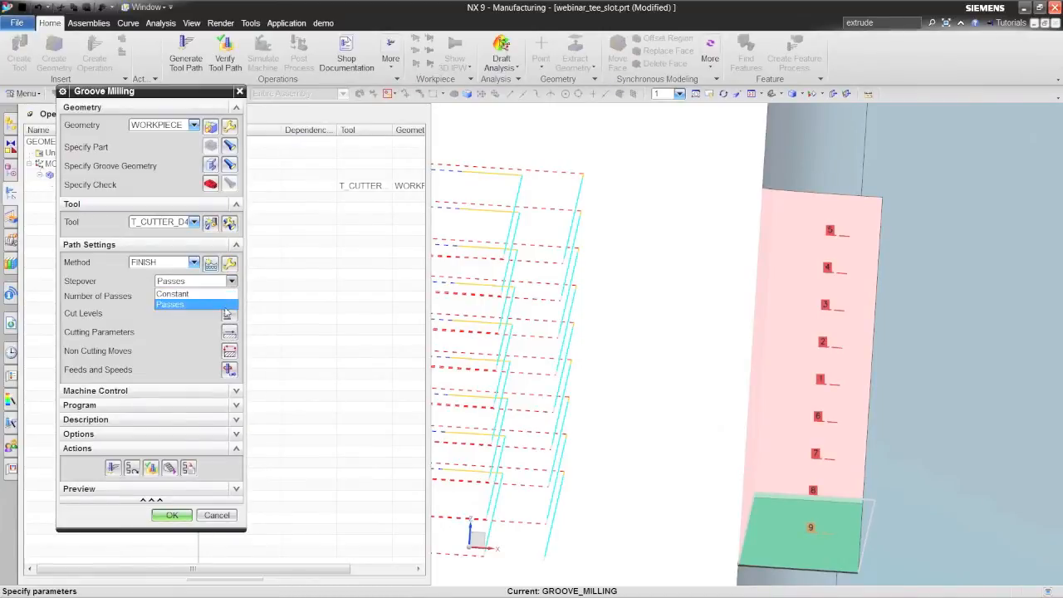
pyautogui.click(226, 305)
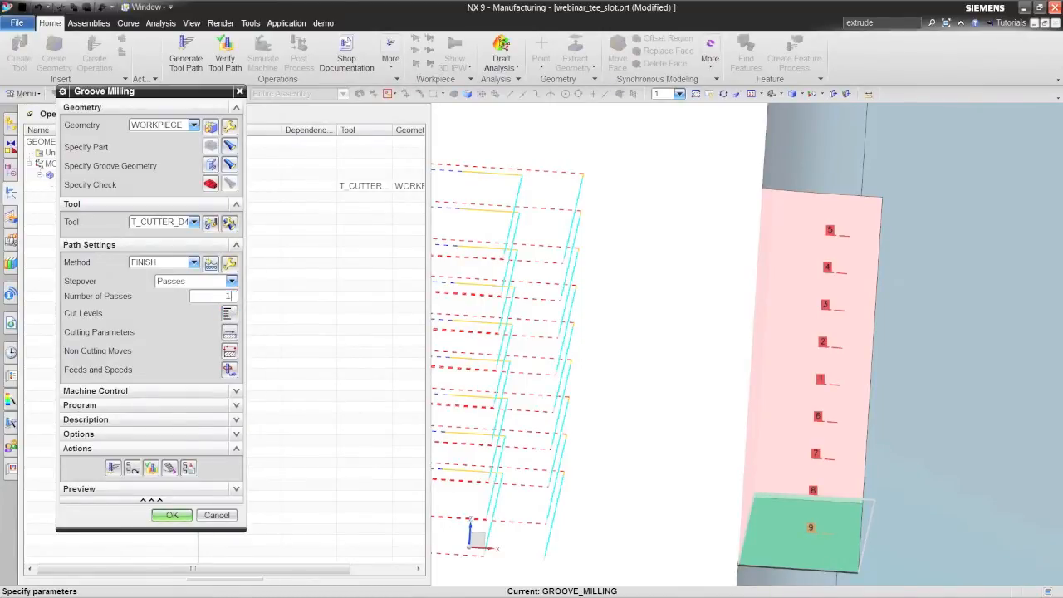
pyautogui.doubleClick(223, 296)
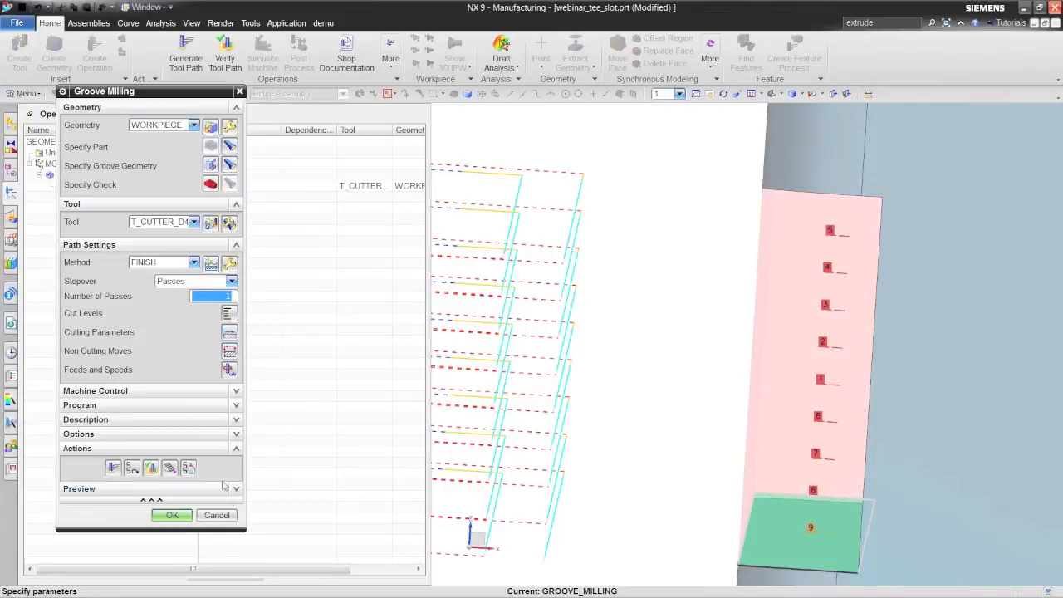
# Step: Regenerate the groove milling tool path with the single pass, inspect it at the slot's end, and recheck the groove geometry definition
pyautogui.click(121, 467)
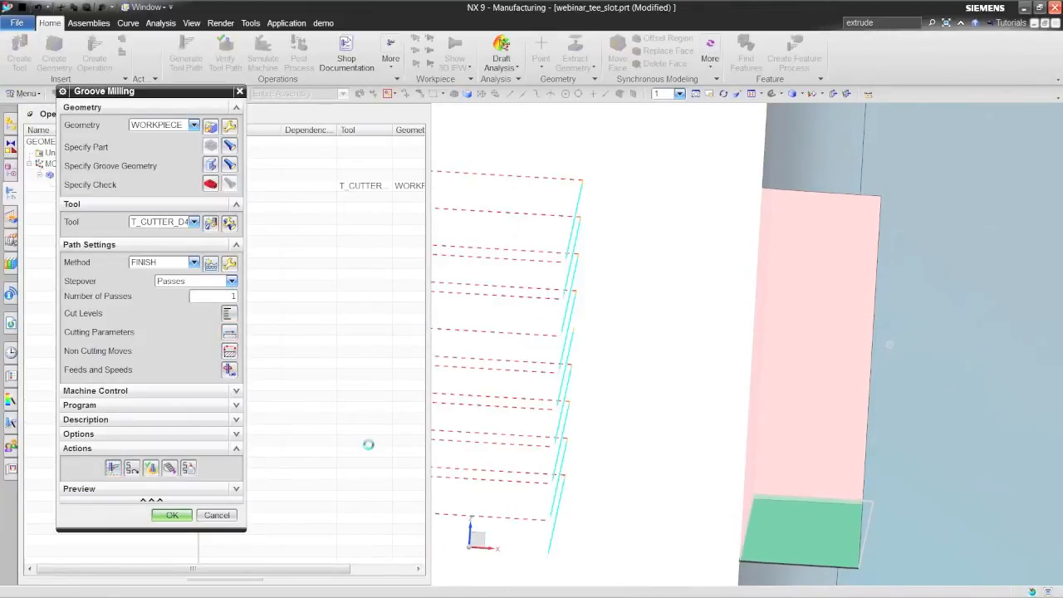
pyautogui.moveTo(484, 412); pyautogui.dragTo(536, 412, button='middle')
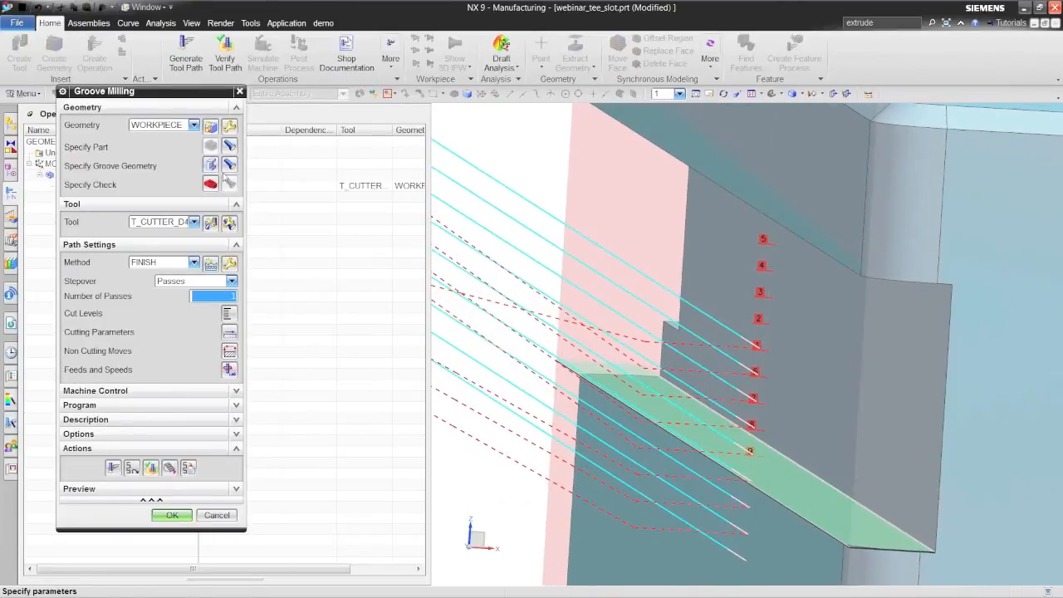
pyautogui.click(210, 166)
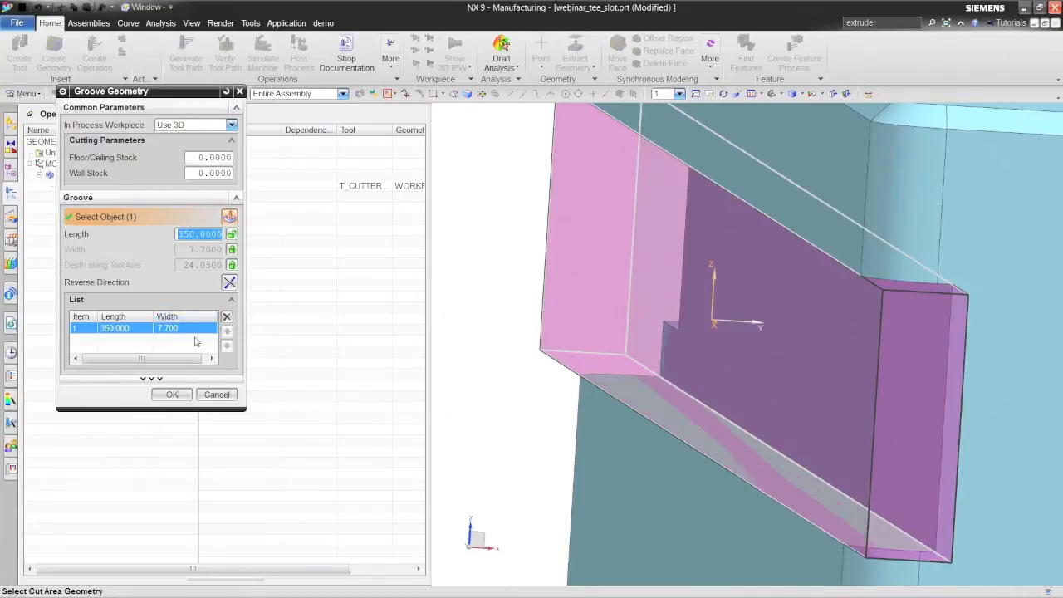
pyautogui.click(172, 395)
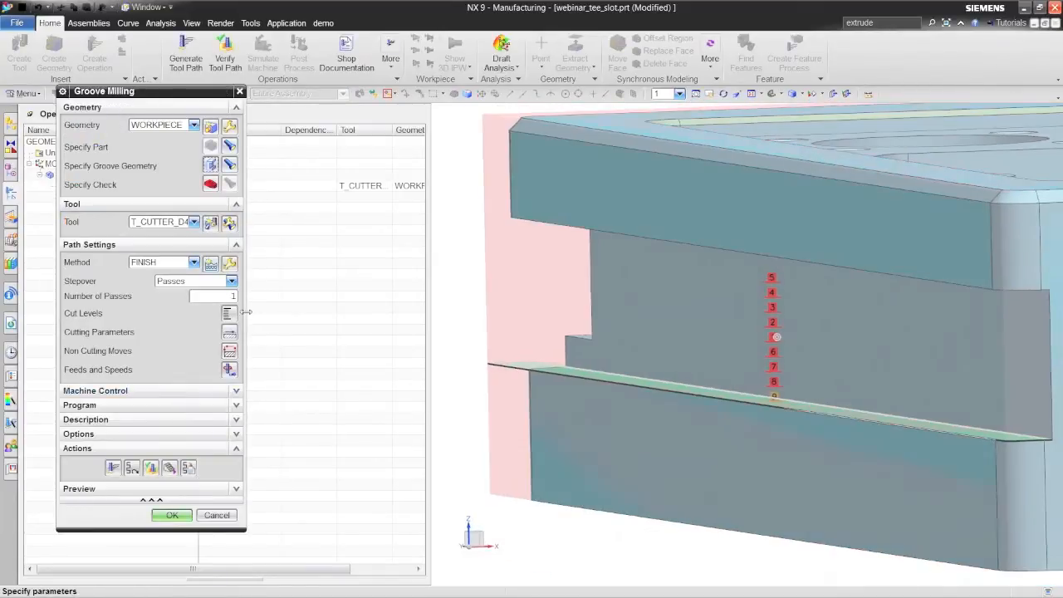
# Step: Review the groove milling cutting parameters, including strategy, containment and the tool holder, shank and neck clearances
pyautogui.click(229, 333)
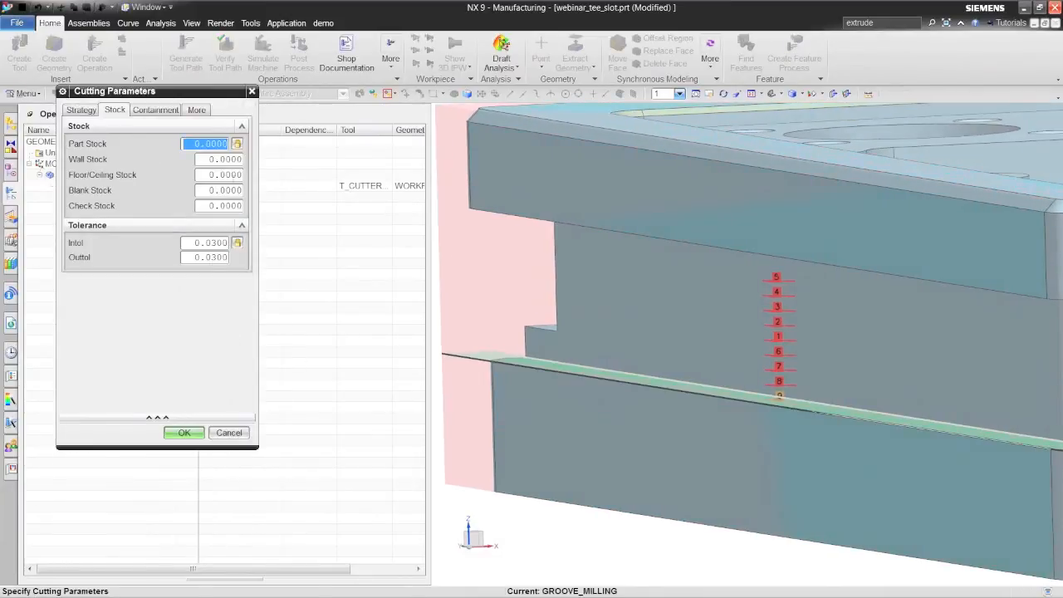
pyautogui.click(83, 110)
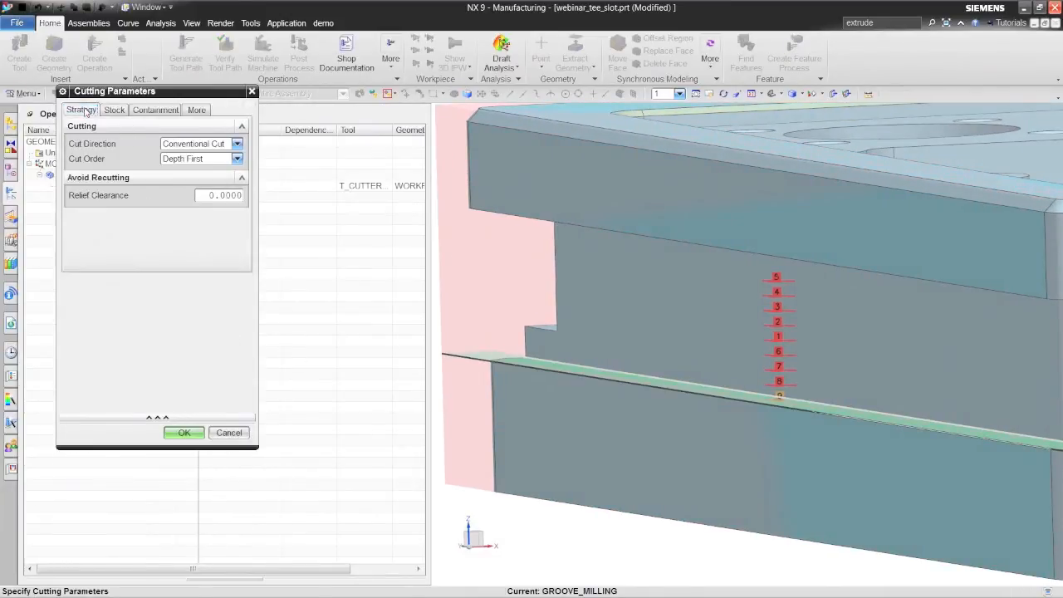
pyautogui.click(236, 143)
pyautogui.click(115, 110)
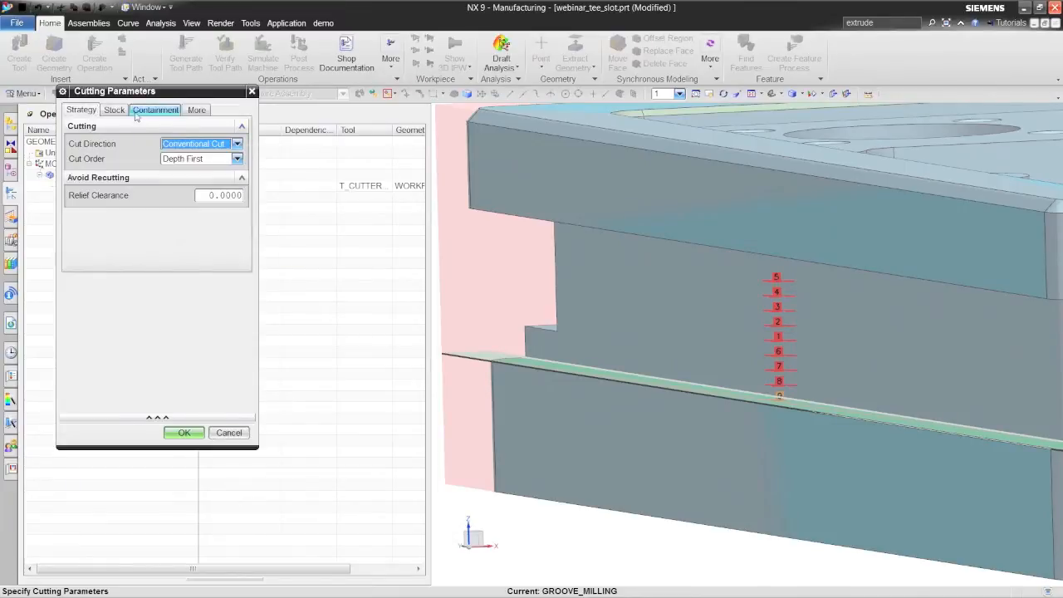
pyautogui.click(166, 115)
pyautogui.click(197, 113)
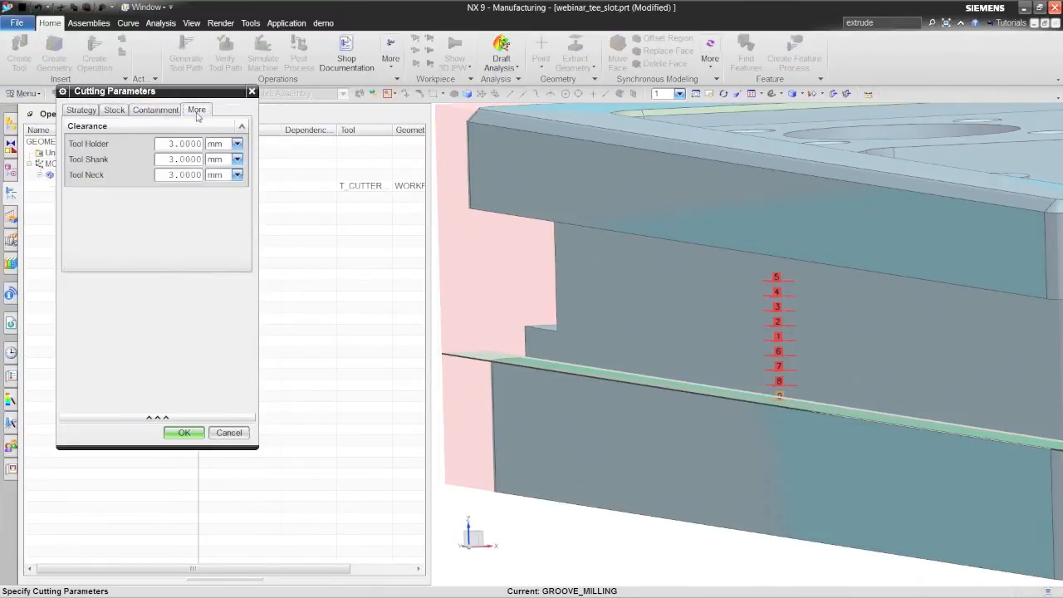
pyautogui.click(184, 432)
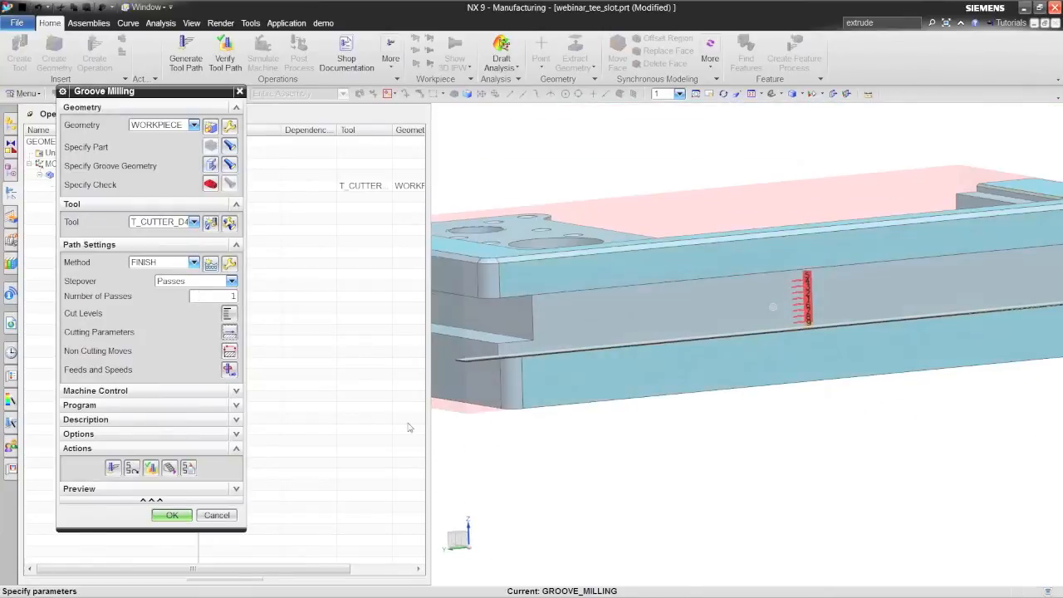
# Step: Display the in-process workpiece and try Ceiling to Floor level sequencing, inspecting the numbered cut levels on the side slot
pyautogui.click(170, 469)
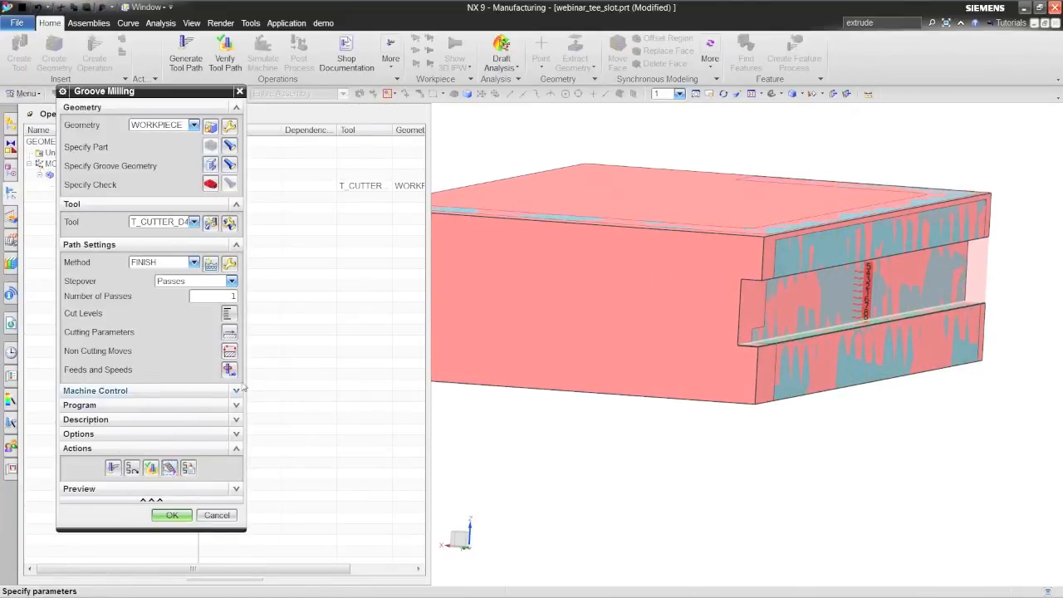
pyautogui.click(227, 313)
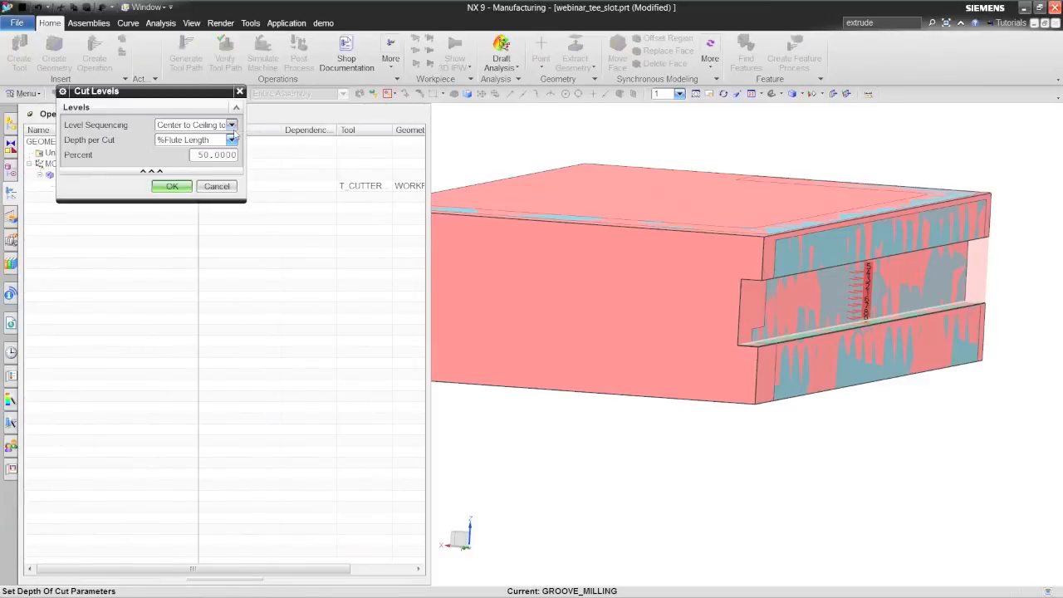
pyautogui.click(232, 125)
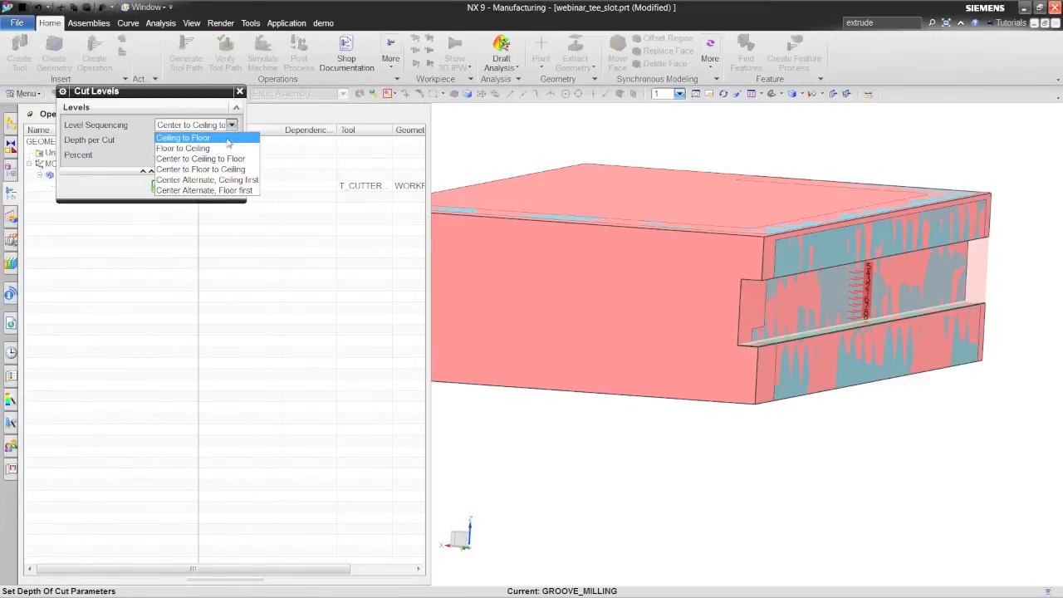
pyautogui.click(211, 138)
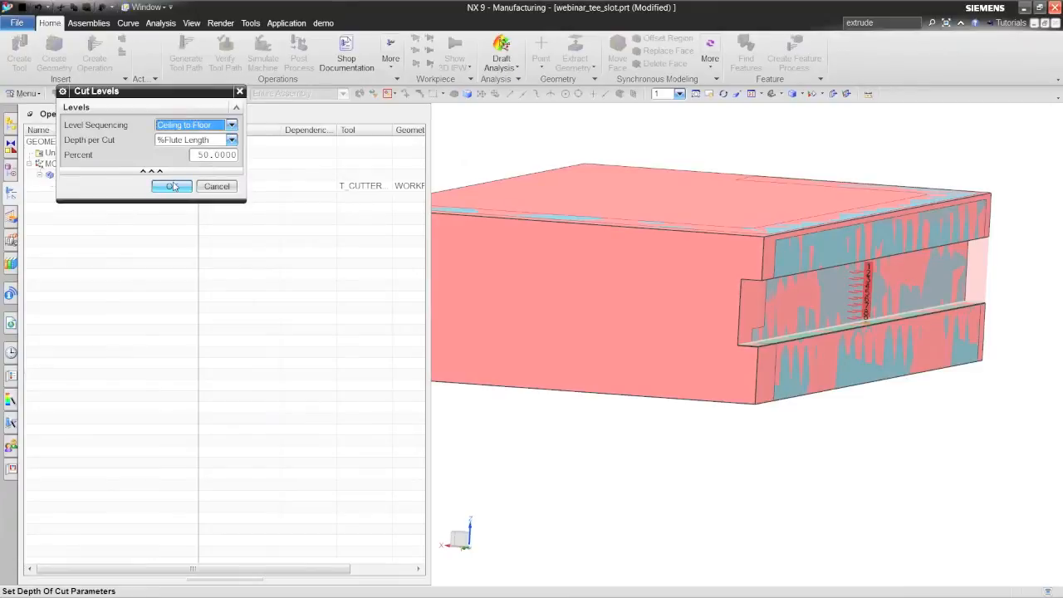
pyautogui.scroll(-6, 789, 320)
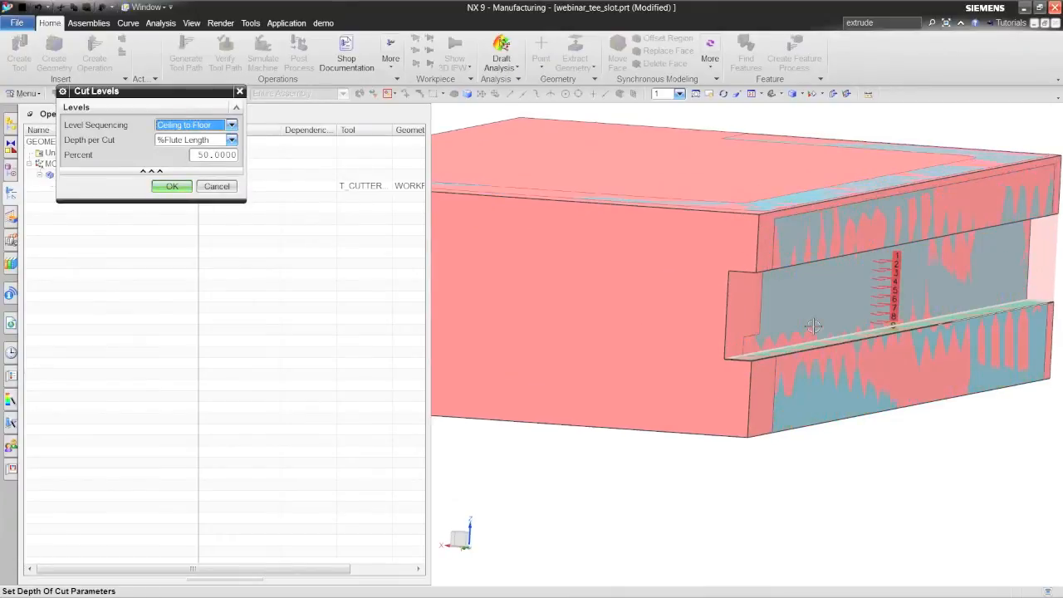
pyautogui.scroll(-2, 790, 320)
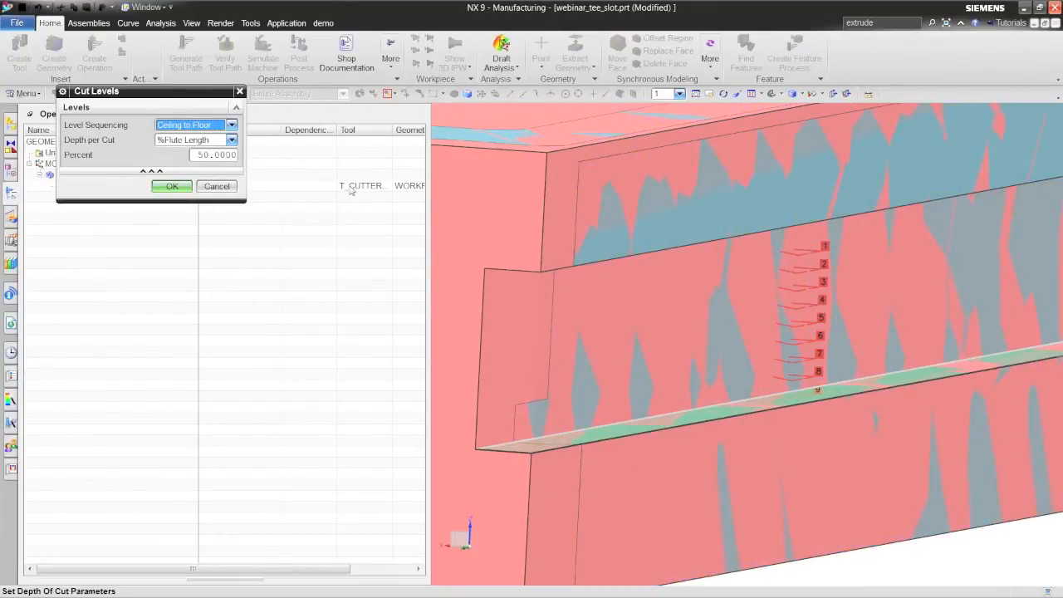
# Step: Try the Center Alternate, Floor first and Center to Ceiling to Floor level sequences for the groove milling cut levels
pyautogui.click(232, 125)
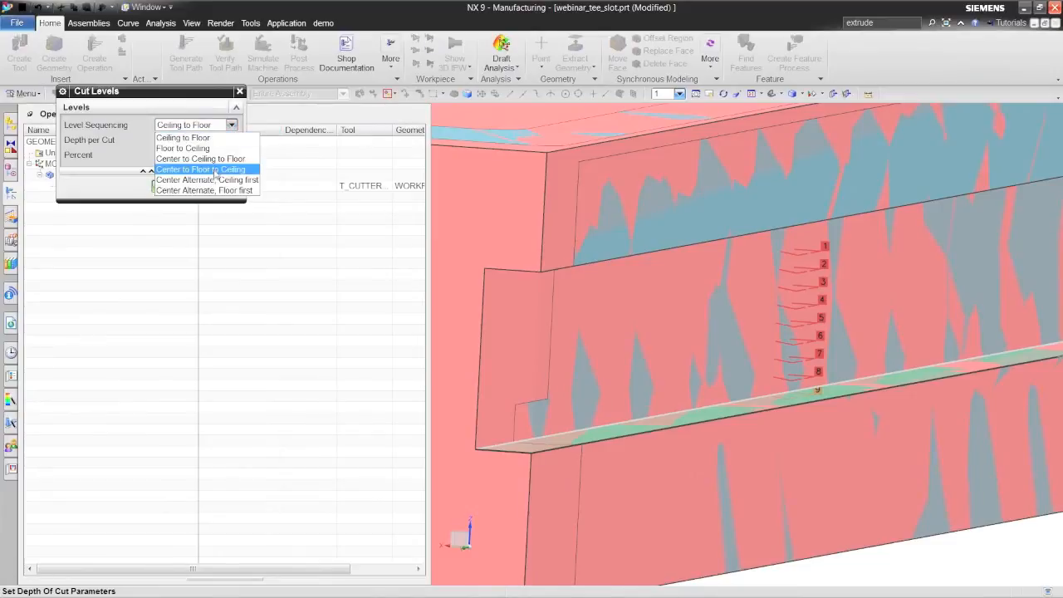
pyautogui.click(218, 191)
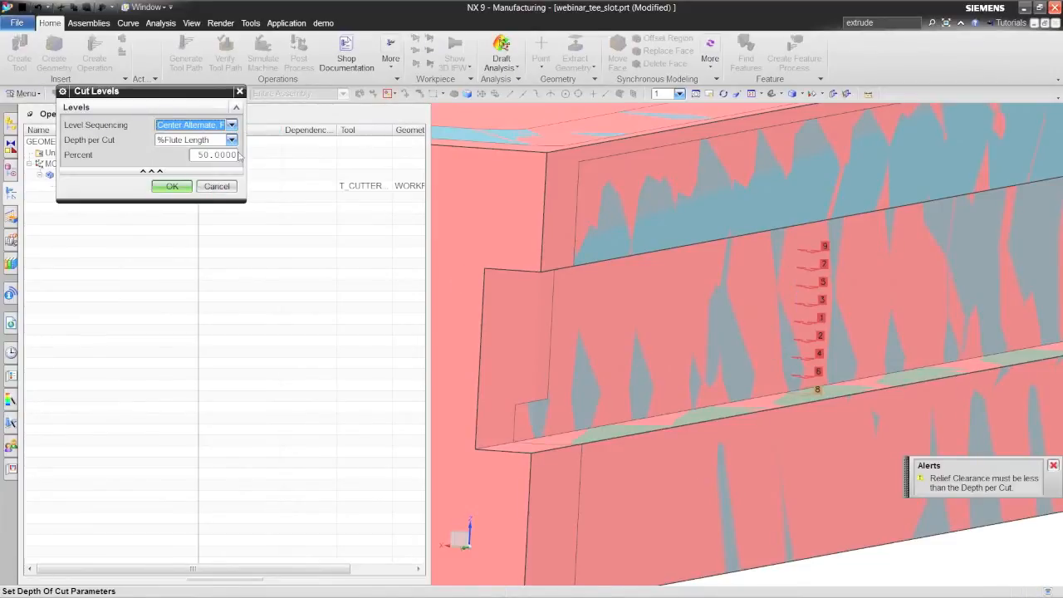
pyautogui.click(231, 125)
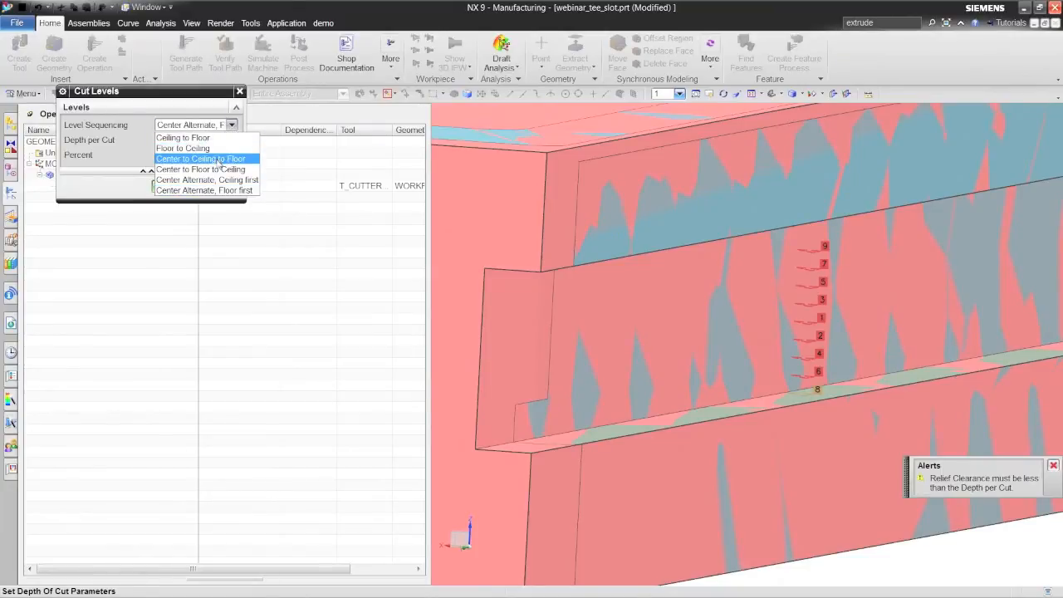
pyautogui.click(215, 159)
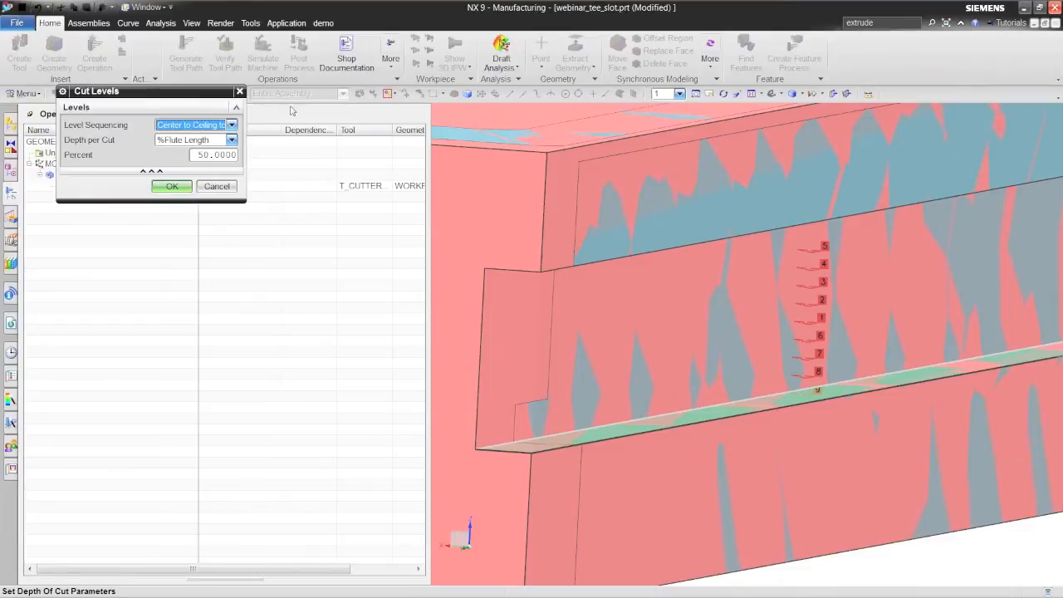
# Step: Set the level sequencing to Center Alternate, Ceiling first and accept the groove milling operation
pyautogui.click(231, 124)
pyautogui.click(217, 182)
pyautogui.click(172, 186)
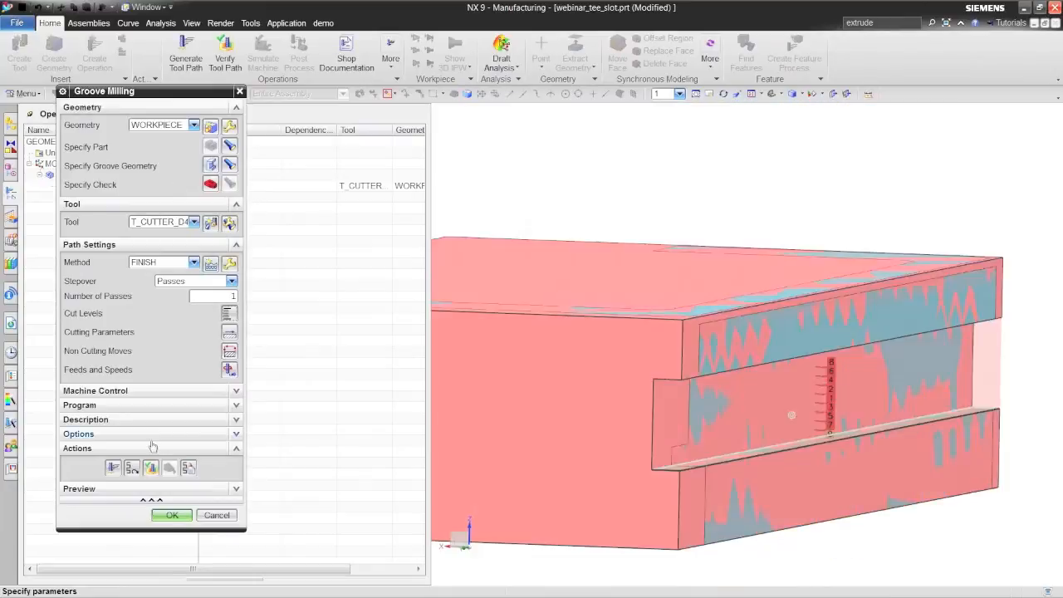
pyautogui.click(169, 515)
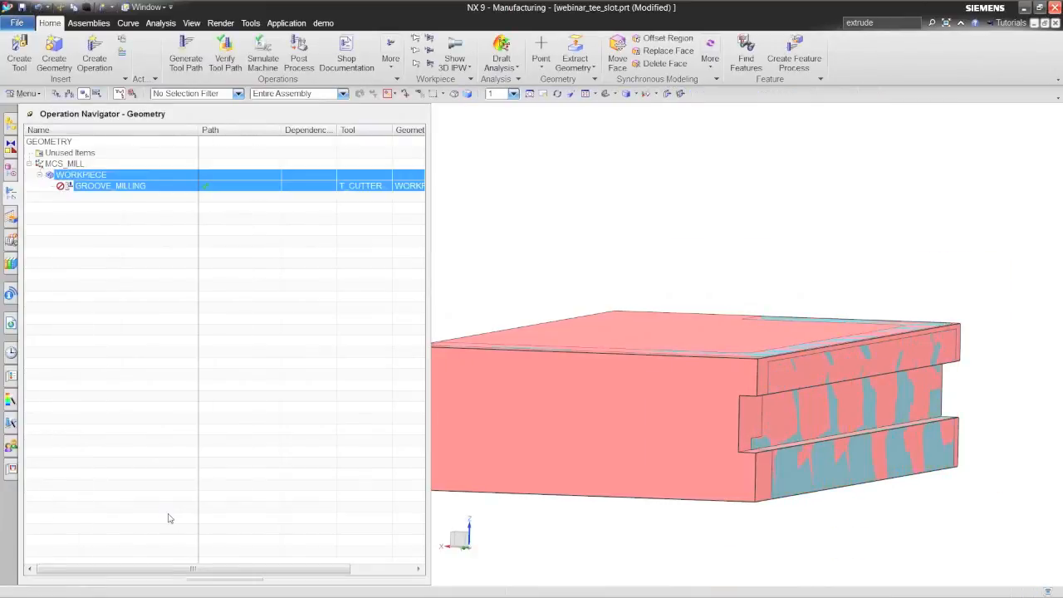
# Step: Generate the GROOVE_MILLING tool path for the operation under WORKPIECE and view it along the long side slot
pyautogui.rightClick(95, 186)
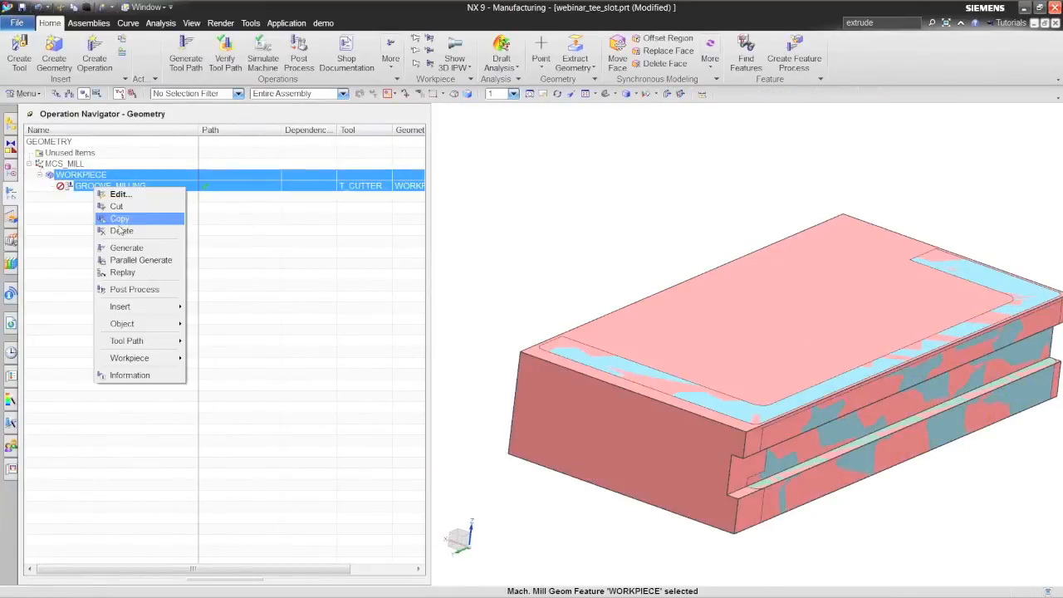
pyautogui.click(143, 246)
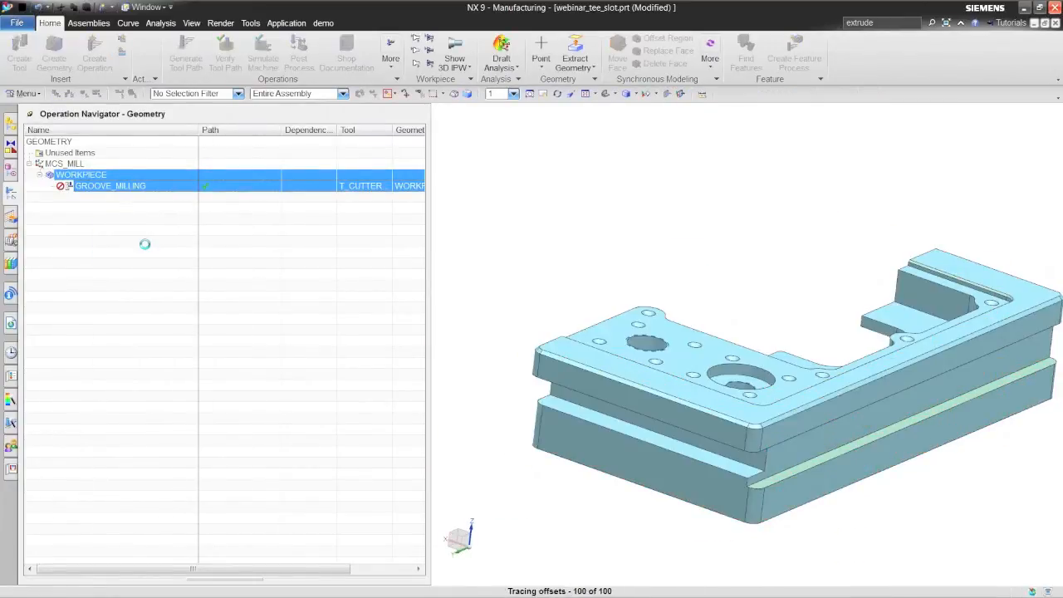
pyautogui.moveTo(824, 399); pyautogui.dragTo(856, 341, button='middle')
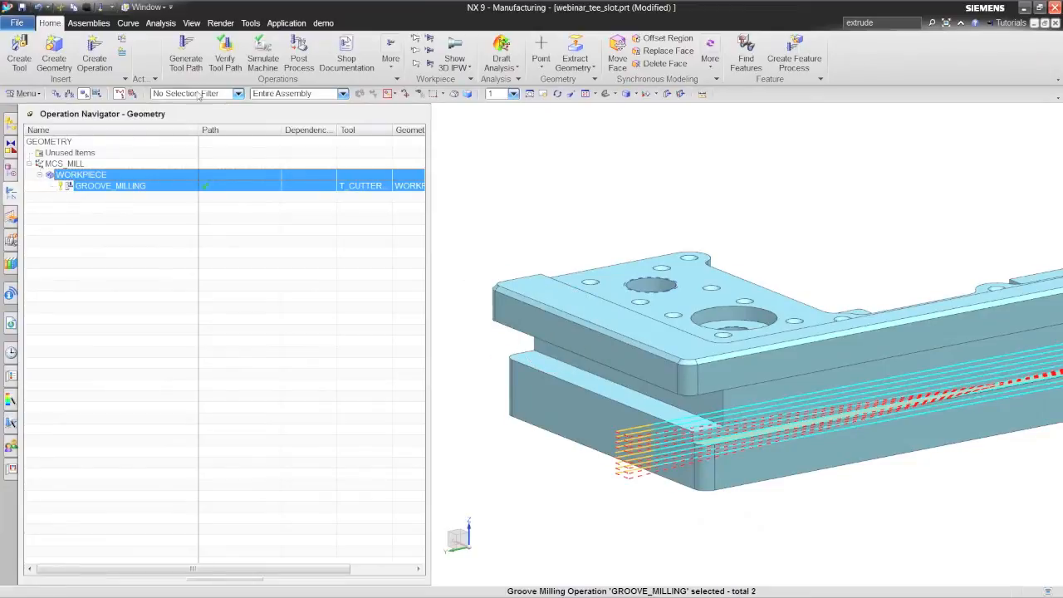
# Step: Create a second groove milling operation, GROOVE_MILLING_1, using the T_CUTTER_D80 tool, WORKPIECE geometry and FINISH method
pyautogui.click(103, 55)
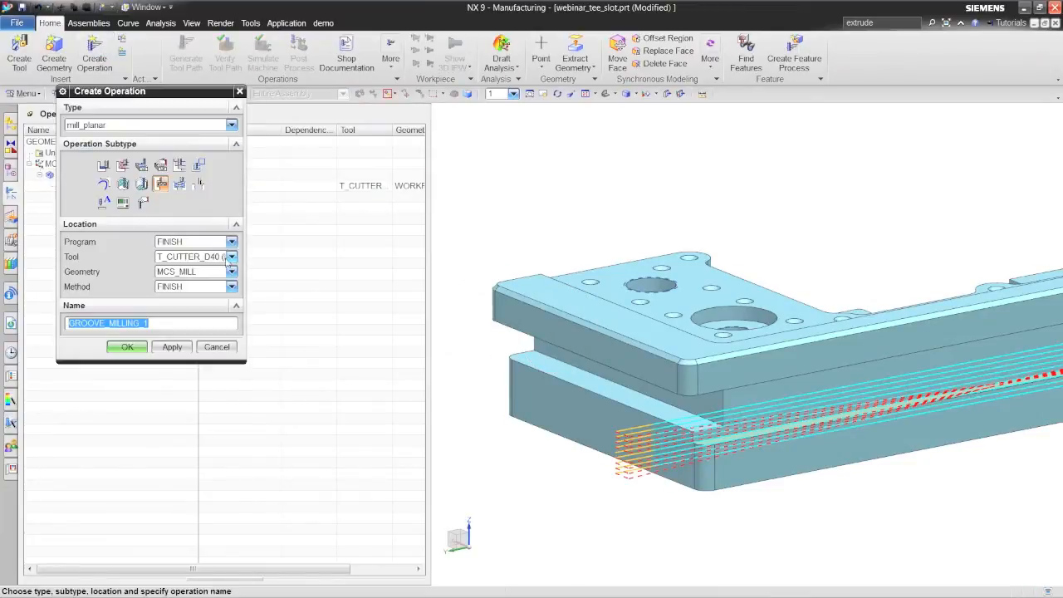
pyautogui.click(231, 258)
pyautogui.click(229, 286)
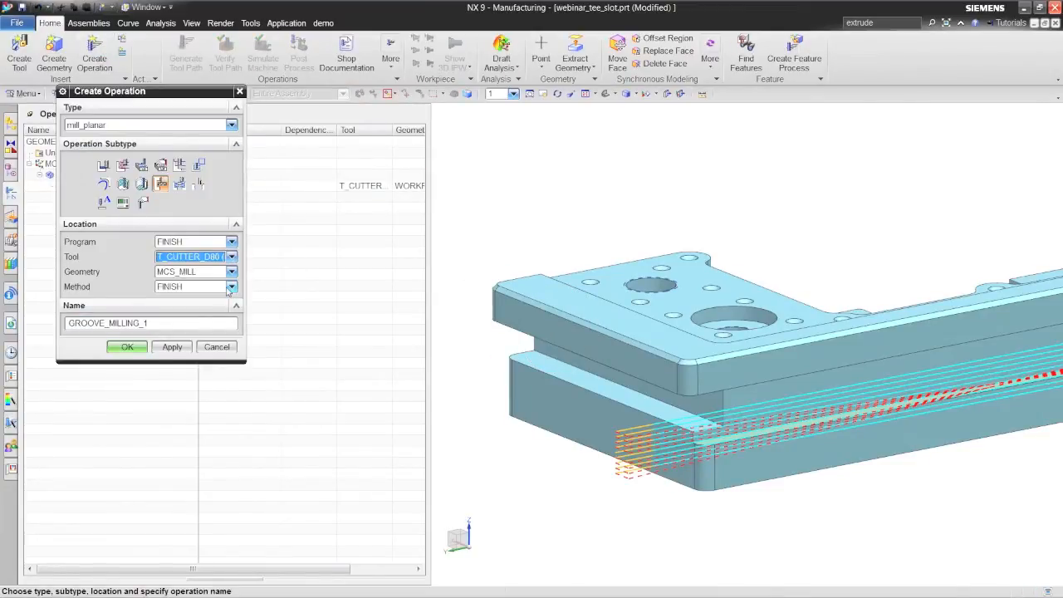
pyautogui.click(232, 273)
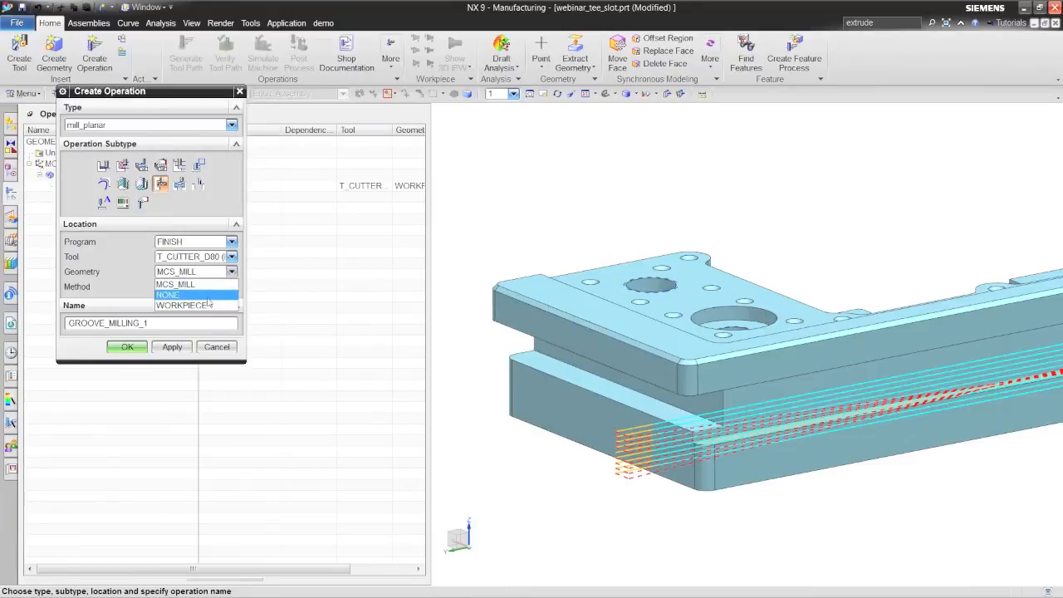
pyautogui.click(208, 305)
pyautogui.click(127, 346)
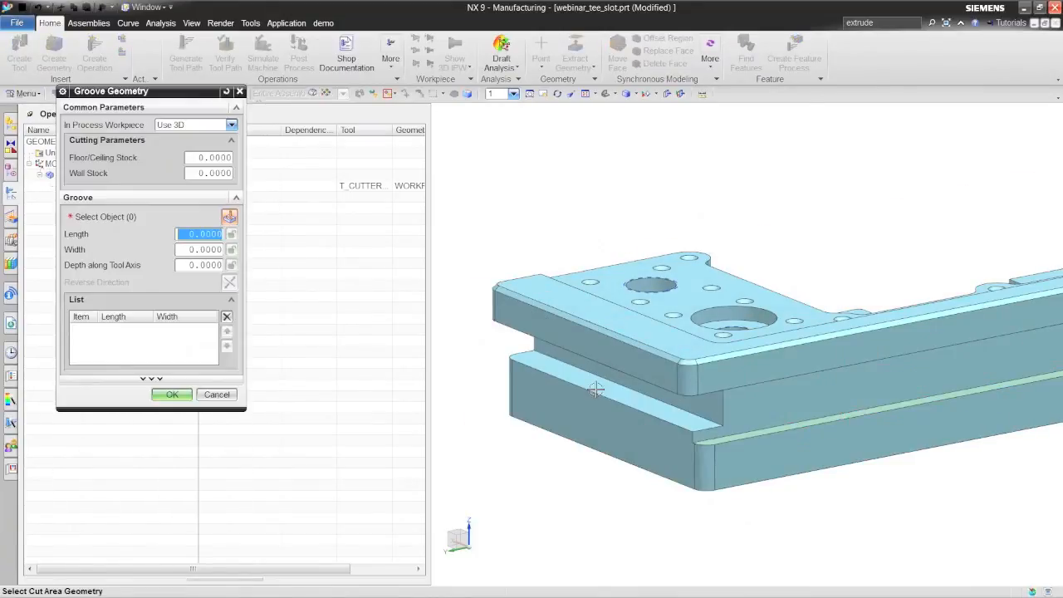
# Step: Select the short end slot's floor face as the groove geometry and set its length to a user-defined 160
pyautogui.click(595, 387)
pyautogui.moveTo(817, 457); pyautogui.dragTo(890, 388, button='middle')
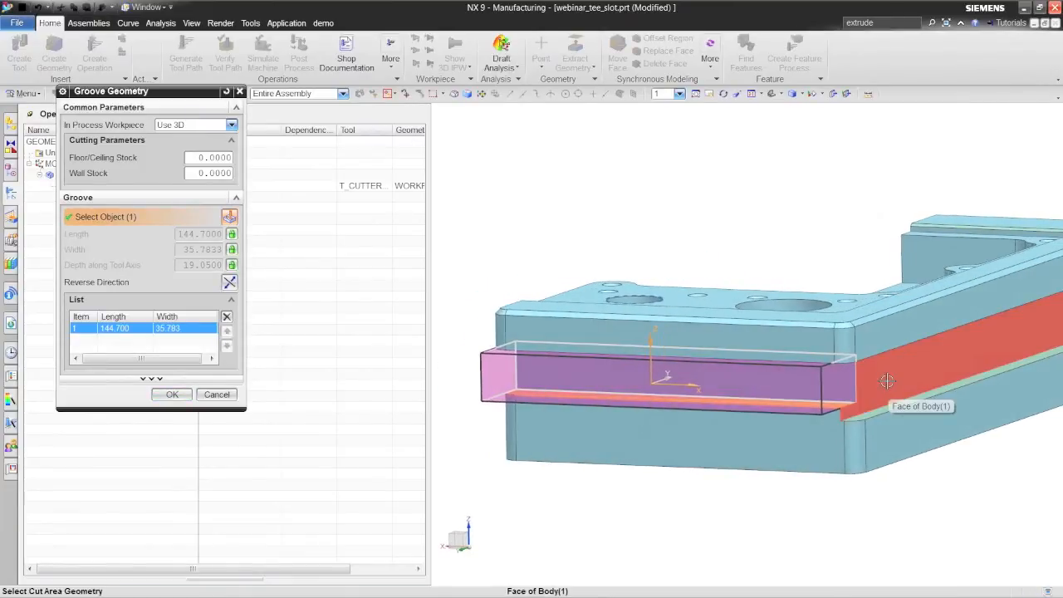
pyautogui.moveTo(859, 379); pyautogui.dragTo(337, 382, button='middle')
pyautogui.click(232, 235)
pyautogui.click(250, 249)
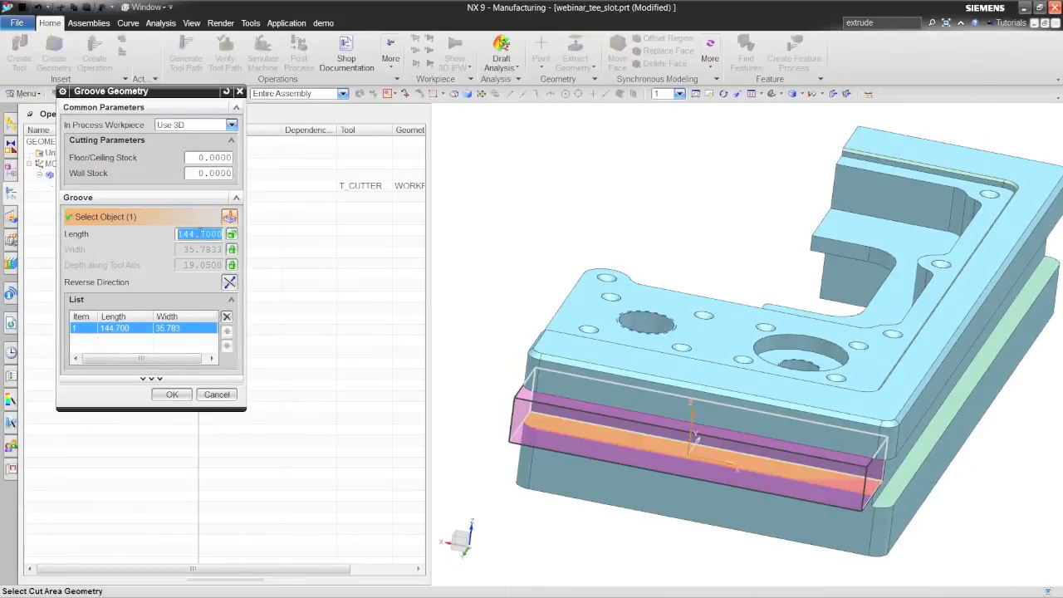
pyautogui.write('160')
pyautogui.press('Return')
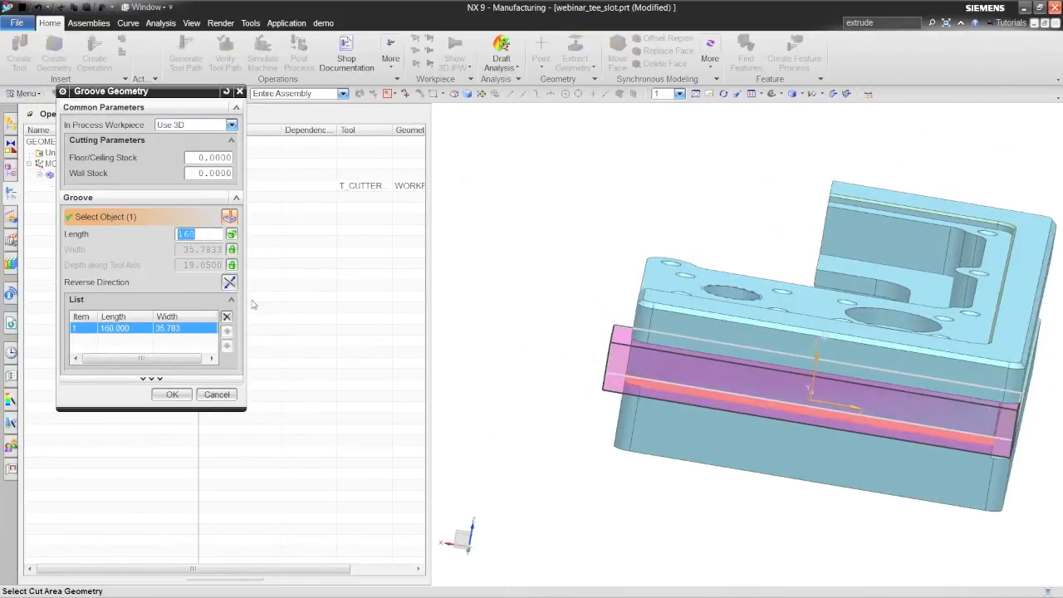
pyautogui.click(170, 395)
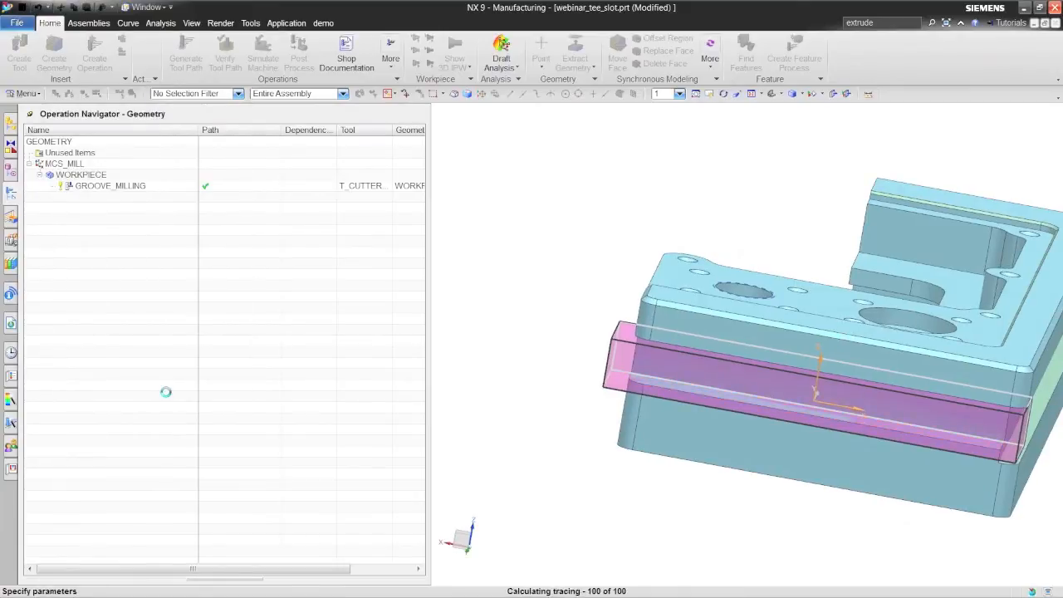
# Step: Generate the tool path for the second groove milling operation on the short end slot
pyautogui.moveTo(1051, 465); pyautogui.dragTo(947, 485, button='middle')
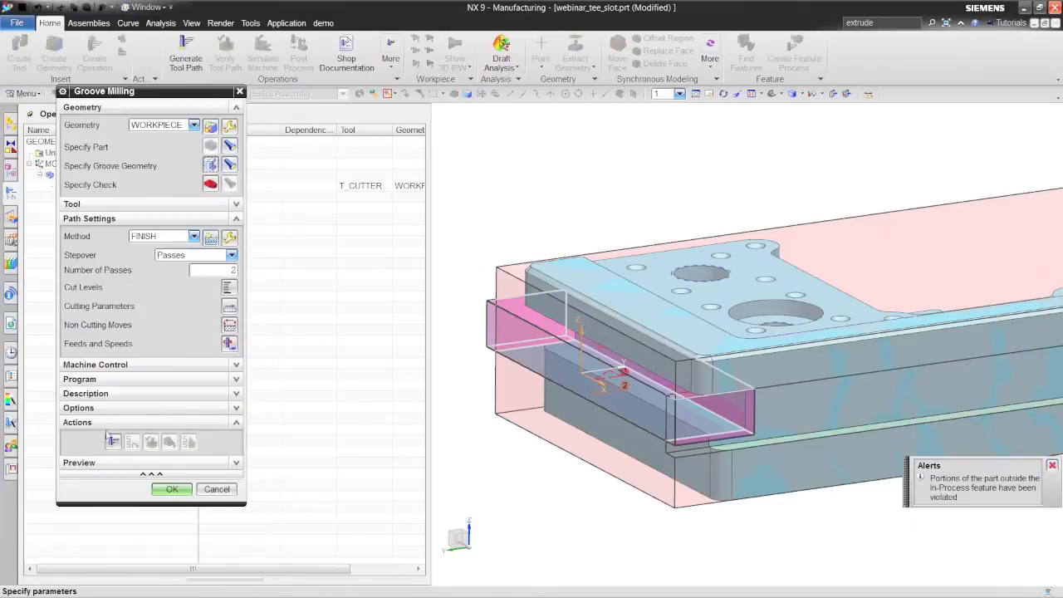
pyautogui.click(113, 442)
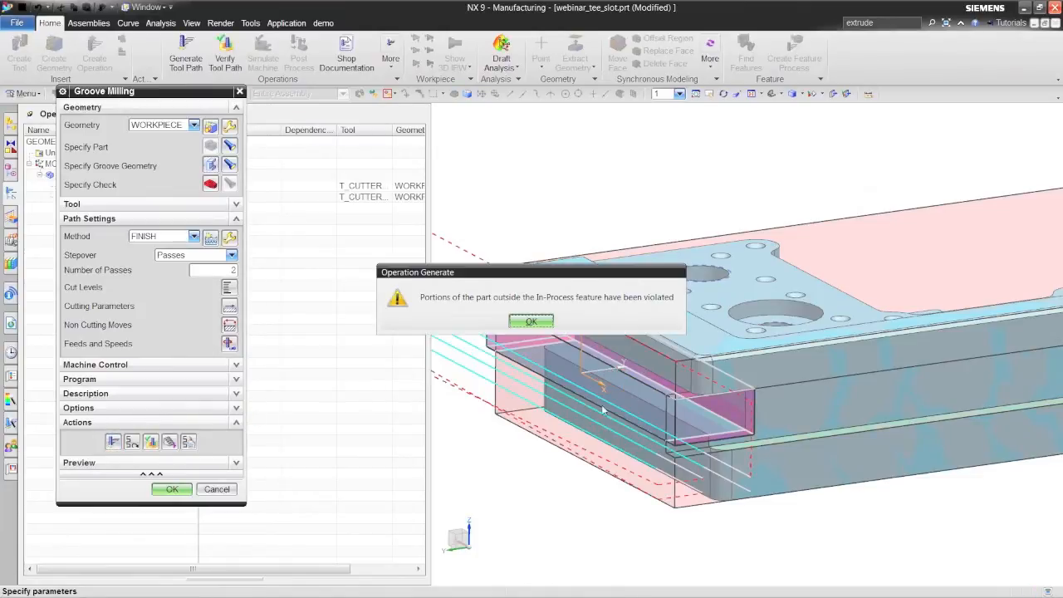
pyautogui.click(530, 322)
pyautogui.moveTo(532, 322); pyautogui.dragTo(541, 319, button='middle')
# Step: Verify the end slot's groove path with 2D Dynamic material removal and with 3D Dynamic at animation speed 3
pyautogui.click(151, 443)
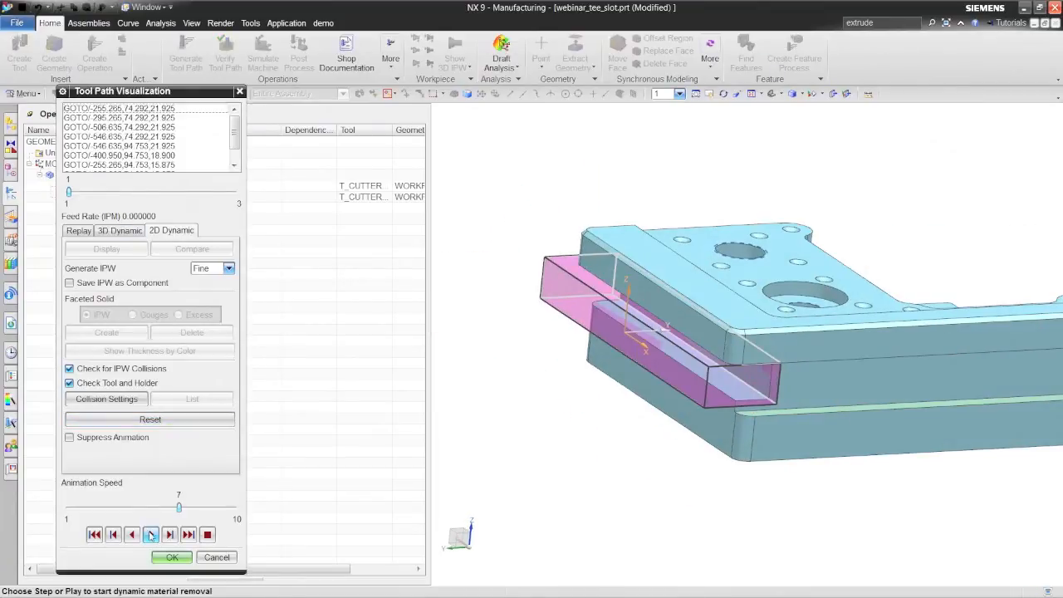
pyautogui.click(151, 535)
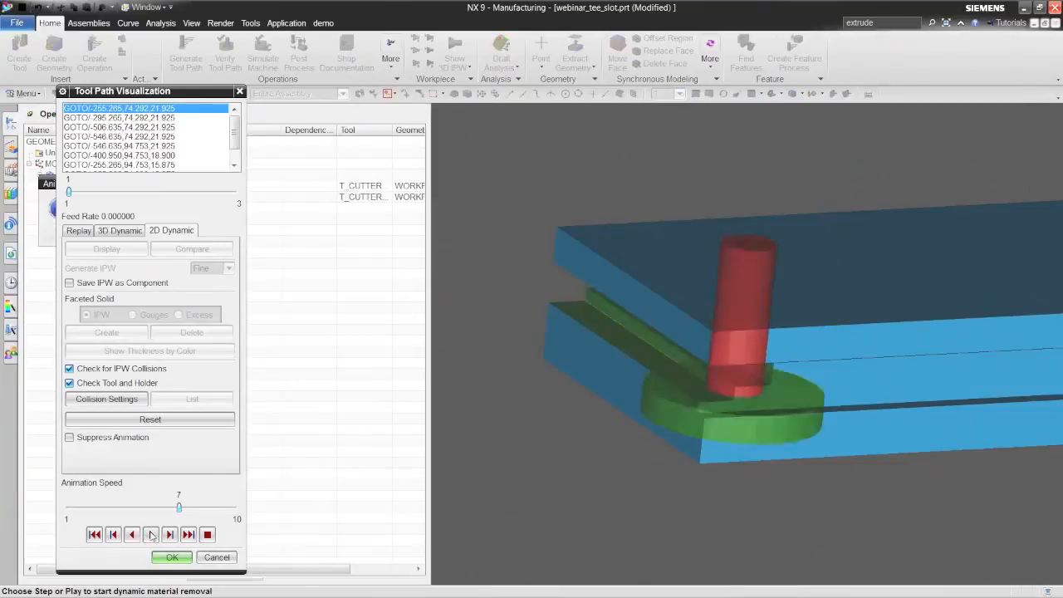
pyautogui.click(121, 231)
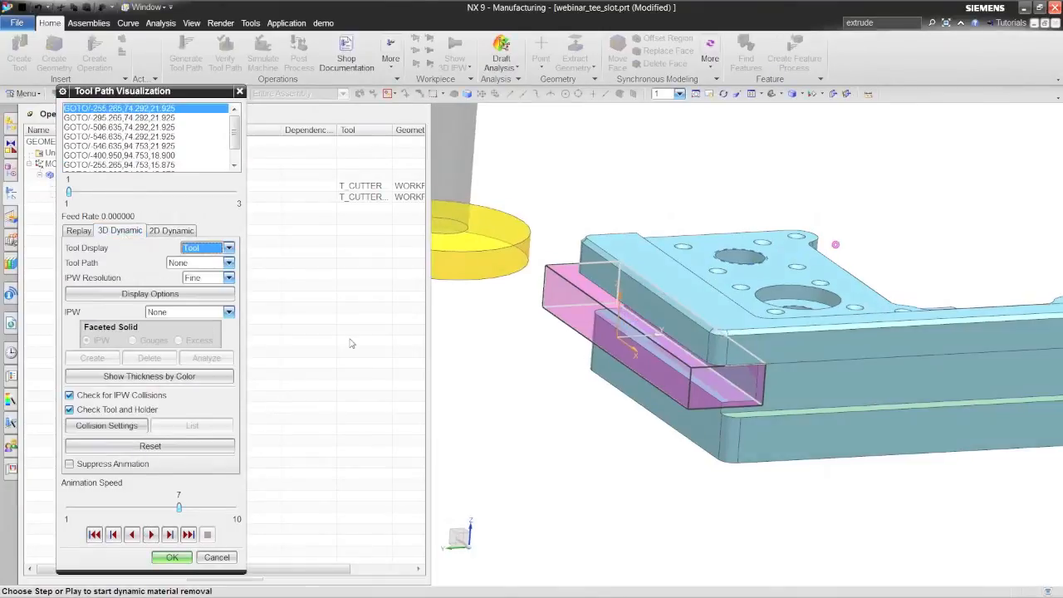
pyautogui.moveTo(178, 506); pyautogui.dragTo(105, 507)
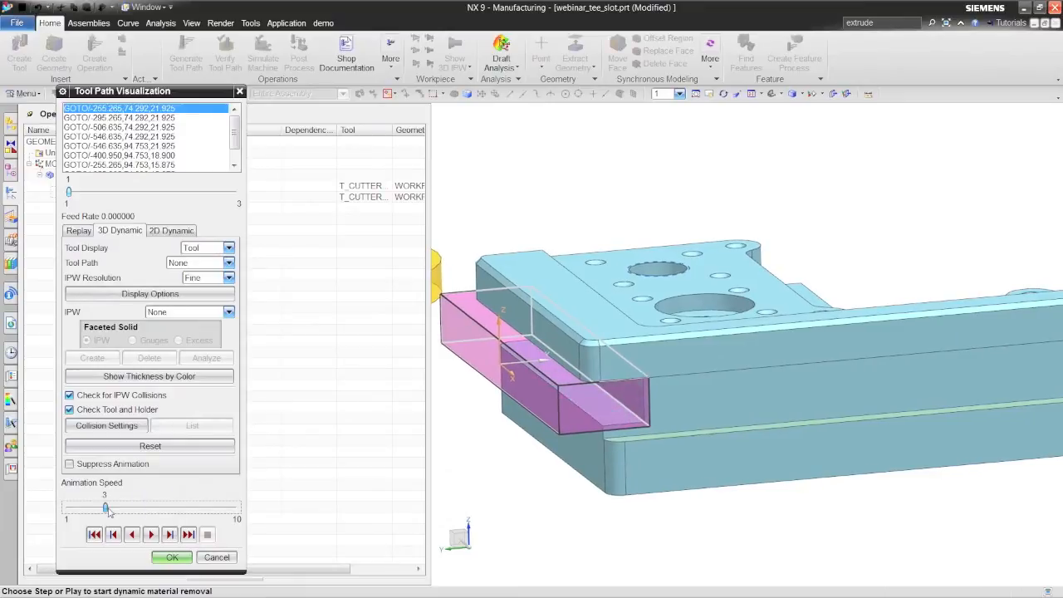
pyautogui.click(170, 534)
pyautogui.click(368, 362)
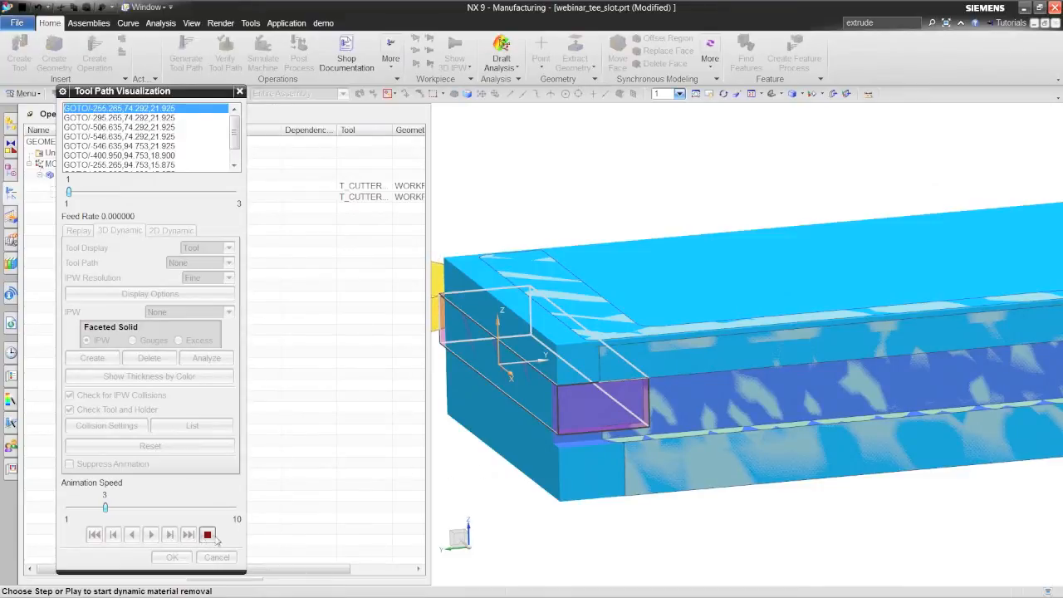
# Step: Play the 3D Dynamic material removal at animation speed 5 and accept the groove milling operation
pyautogui.moveTo(133, 93); pyautogui.dragTo(192, 78)
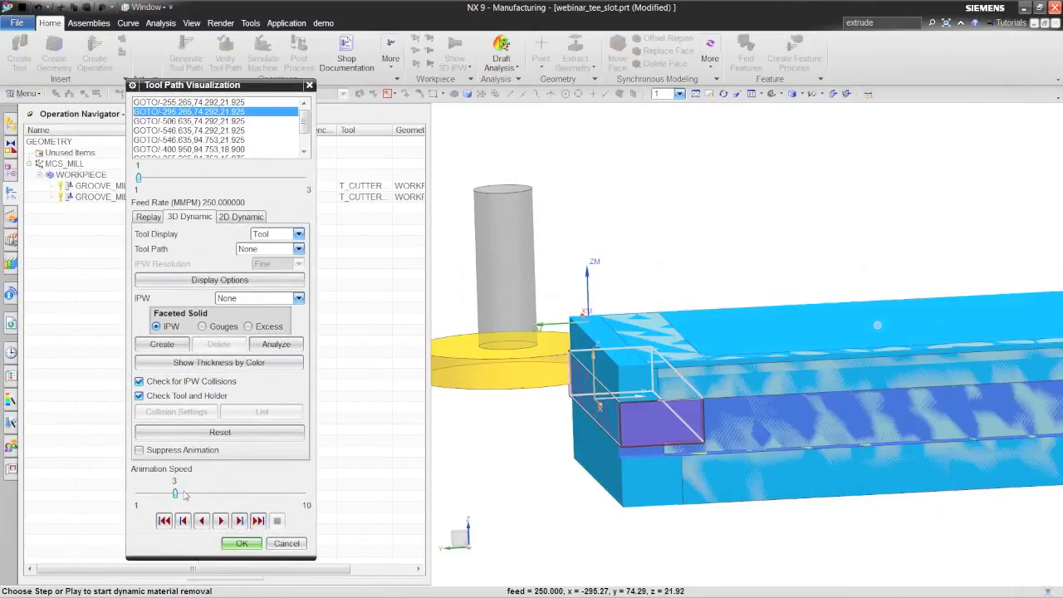
pyautogui.moveTo(176, 493); pyautogui.dragTo(216, 496)
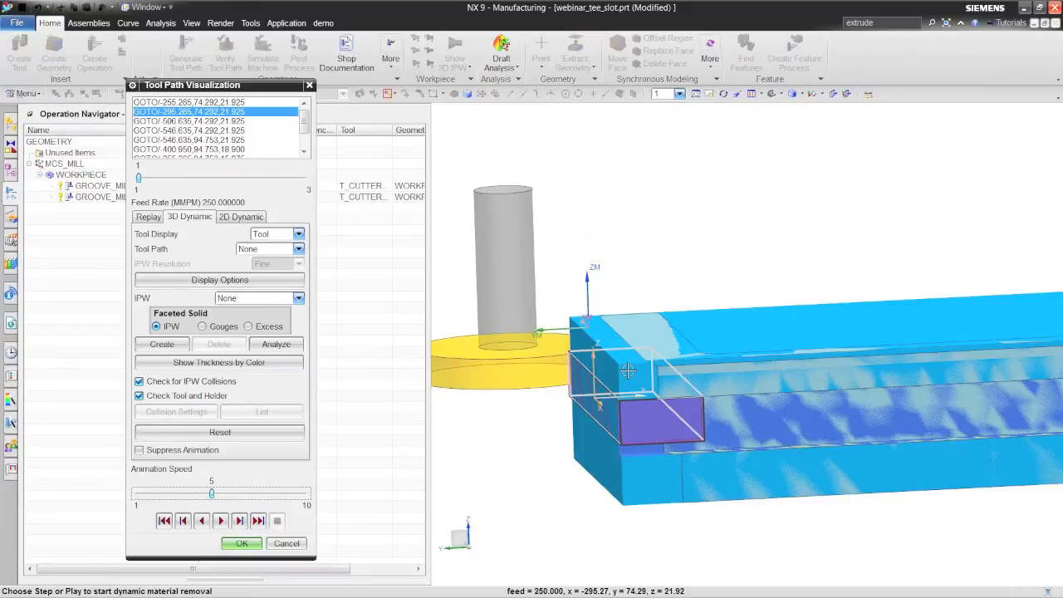
pyautogui.click(221, 521)
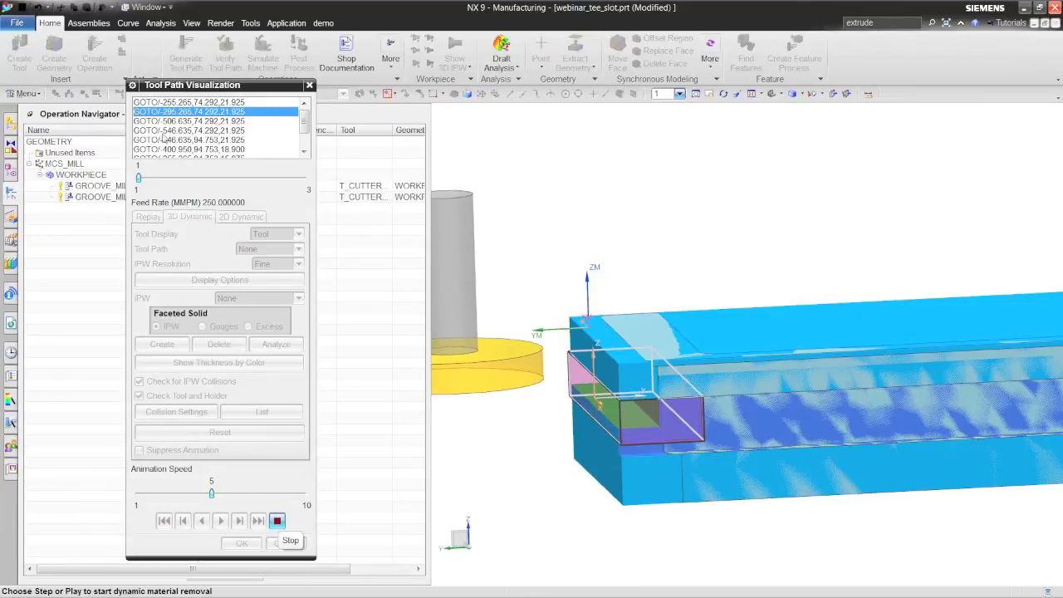
pyautogui.click(240, 545)
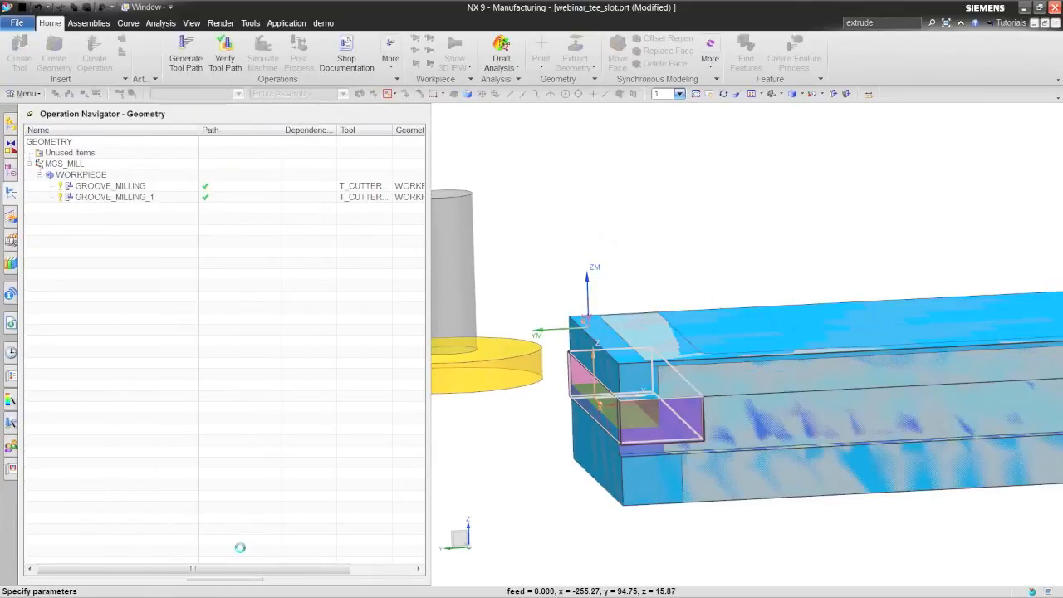
pyautogui.click(240, 483)
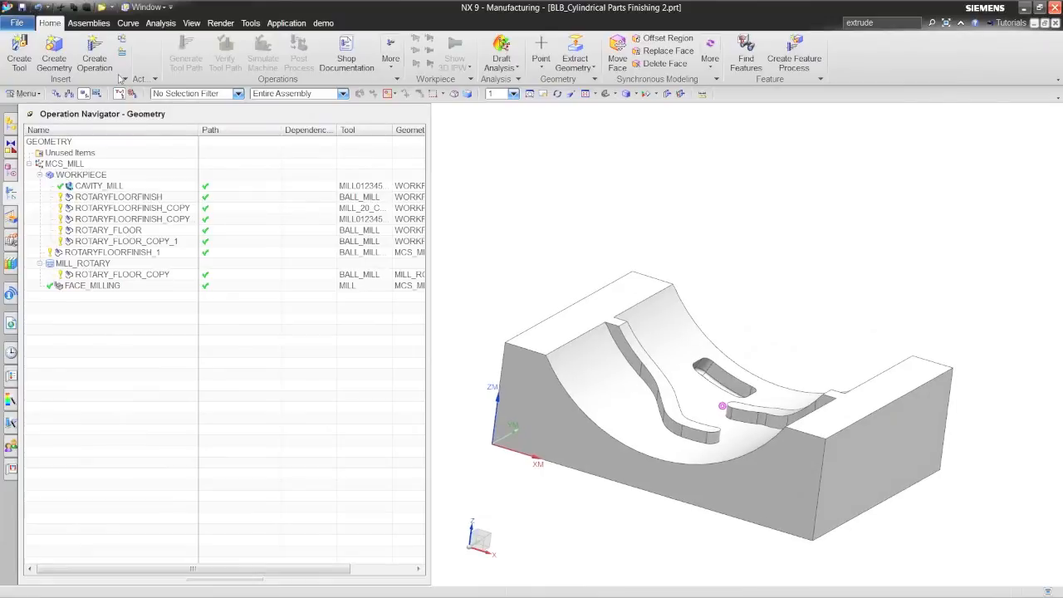
# Step: Create a mill_rotary operation of the Rotary Floor subtype, named ROTARY_FLOOR_1, with WORKPIECE geometry and no tool
pyautogui.click(95, 51)
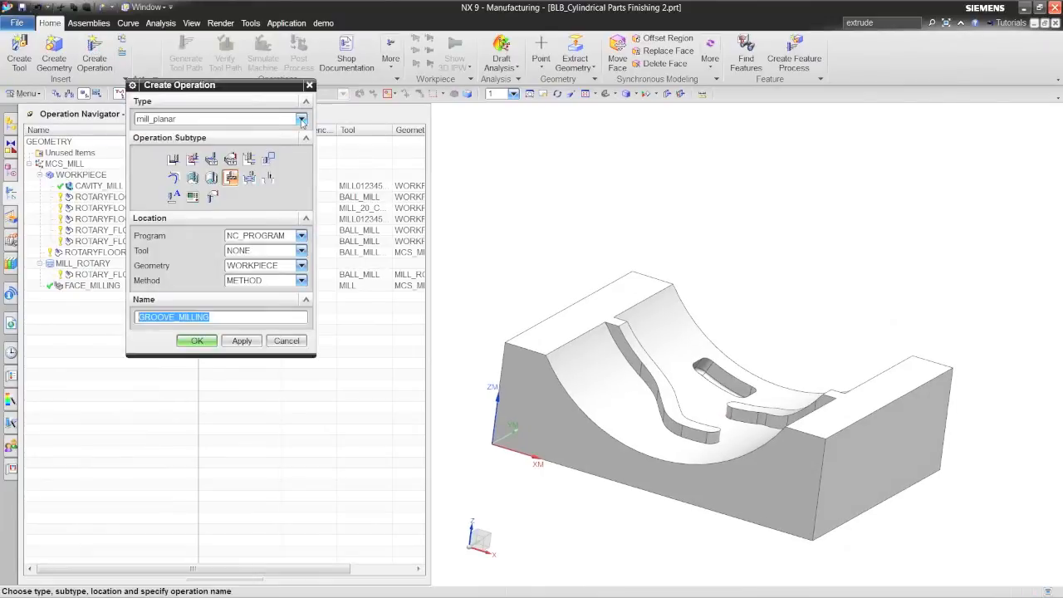
pyautogui.click(301, 119)
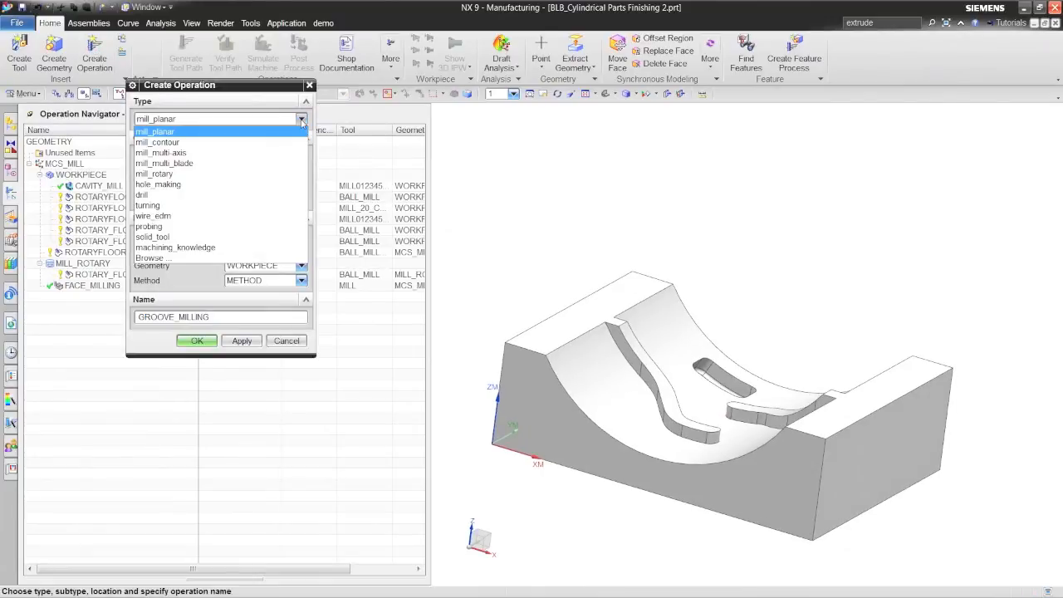
pyautogui.click(239, 175)
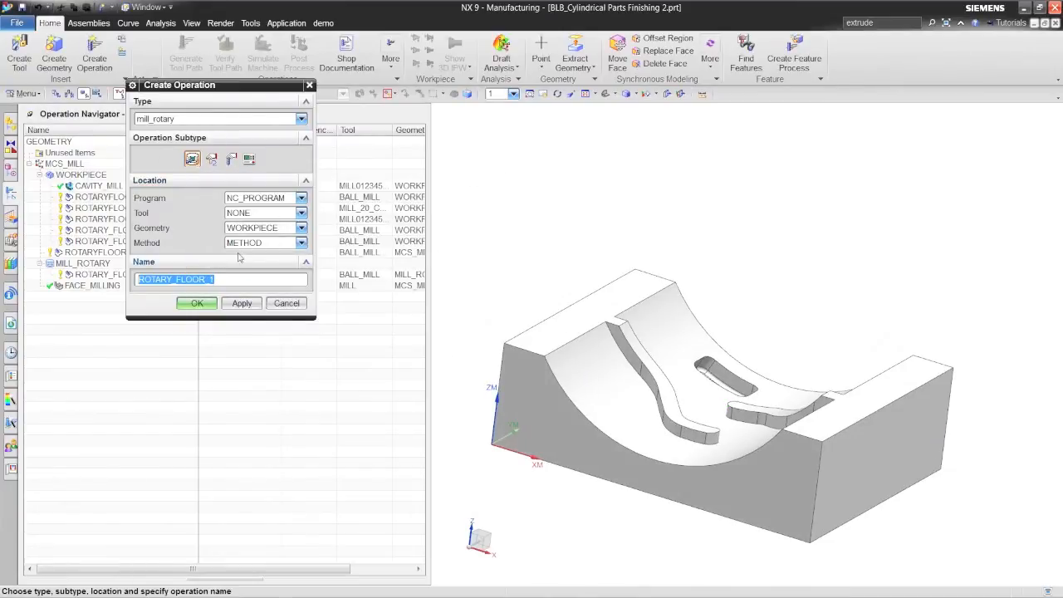
pyautogui.click(196, 304)
pyautogui.scroll(3, 480, 336)
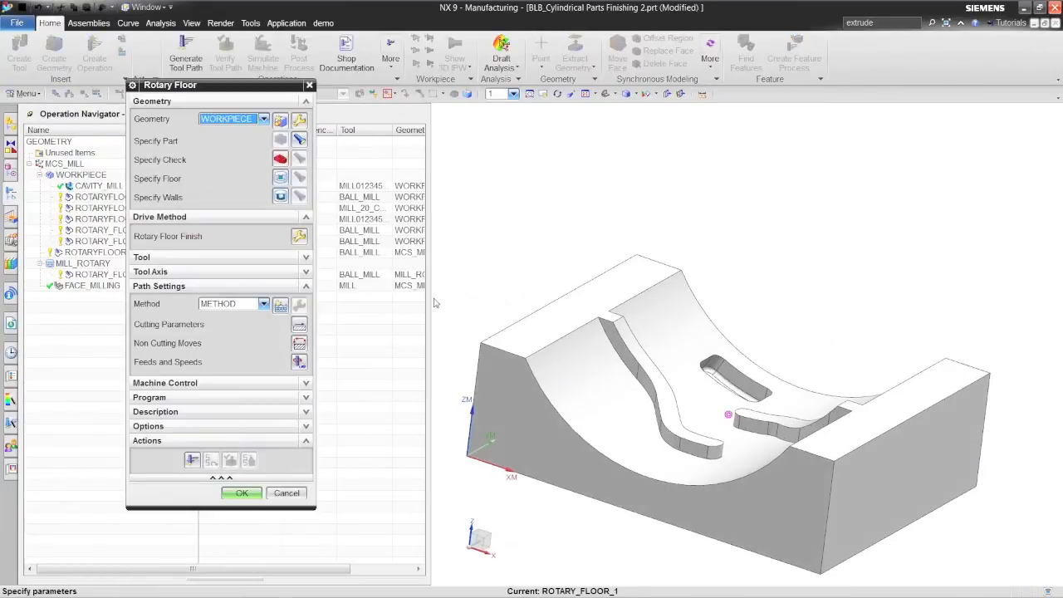
# Step: Specify the large concave cylindrical face as the floor geometry of the rotary floor operation
pyautogui.click(281, 178)
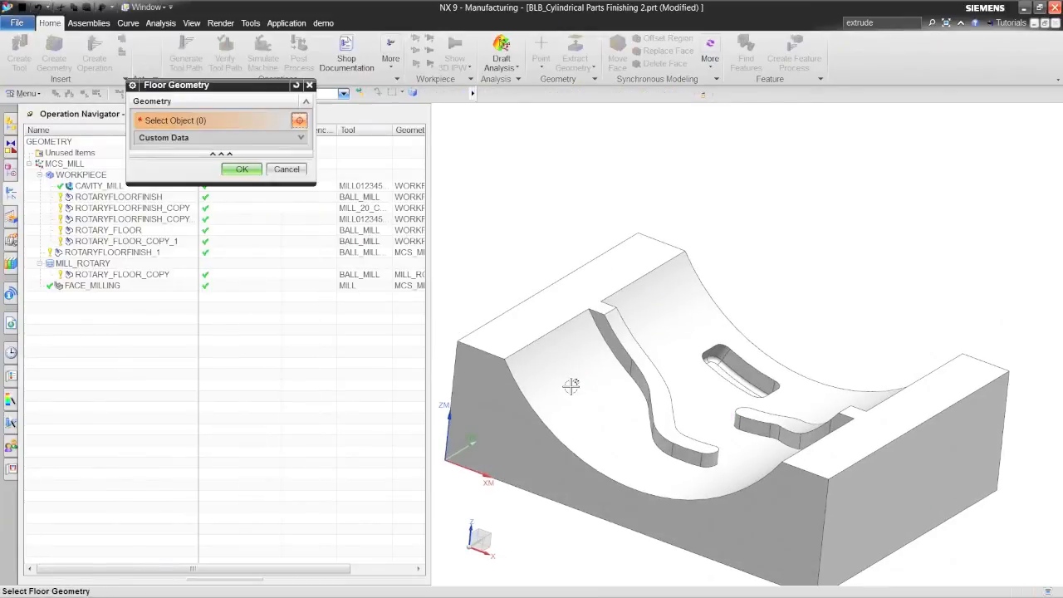
pyautogui.click(566, 384)
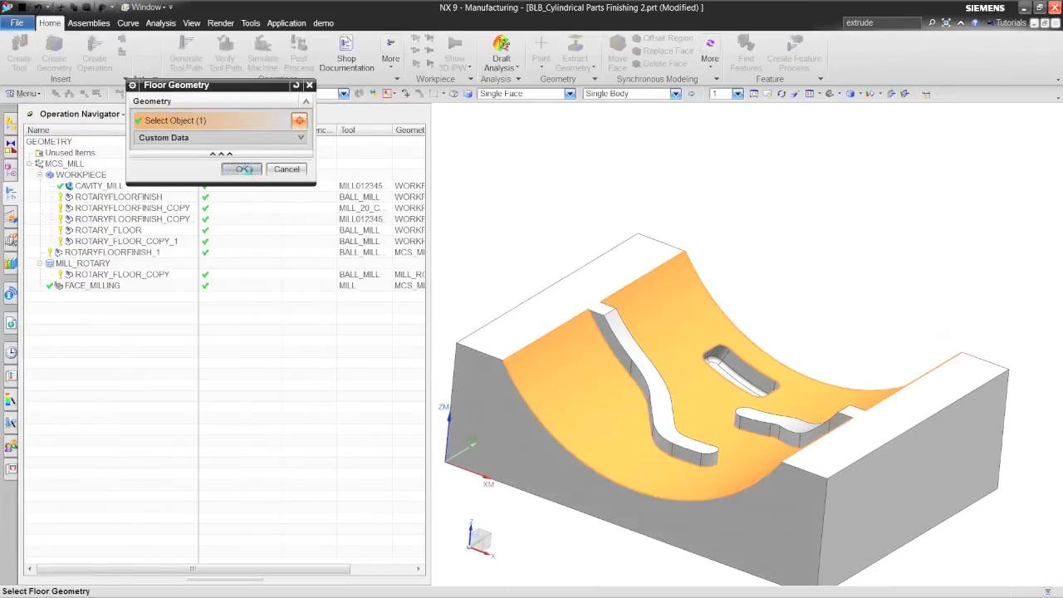
pyautogui.click(241, 169)
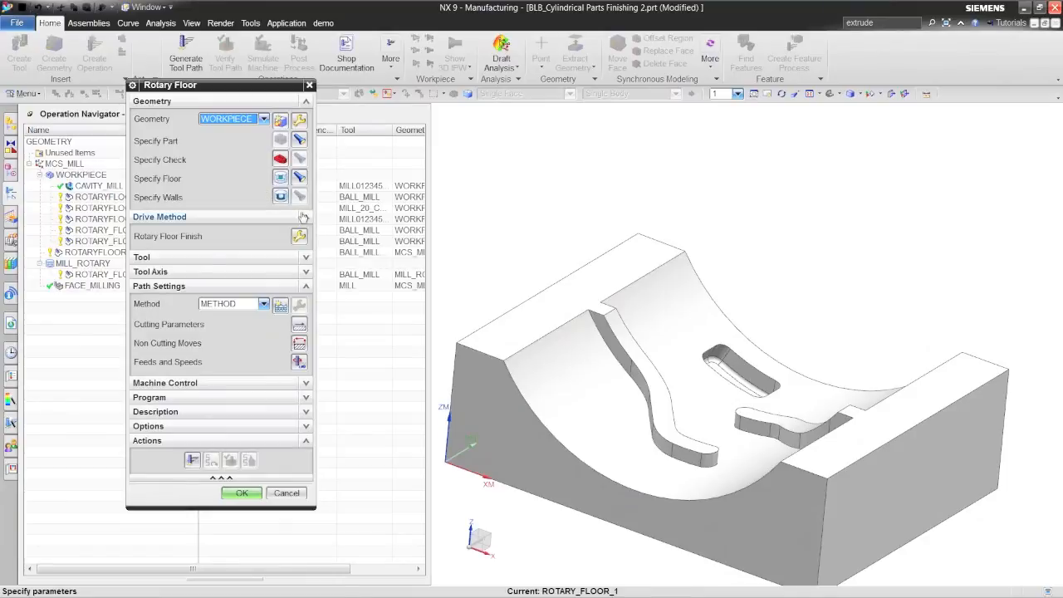
# Step: Select the side faces of the long curved boss on the concave floor as wall geometry
pyautogui.click(282, 199)
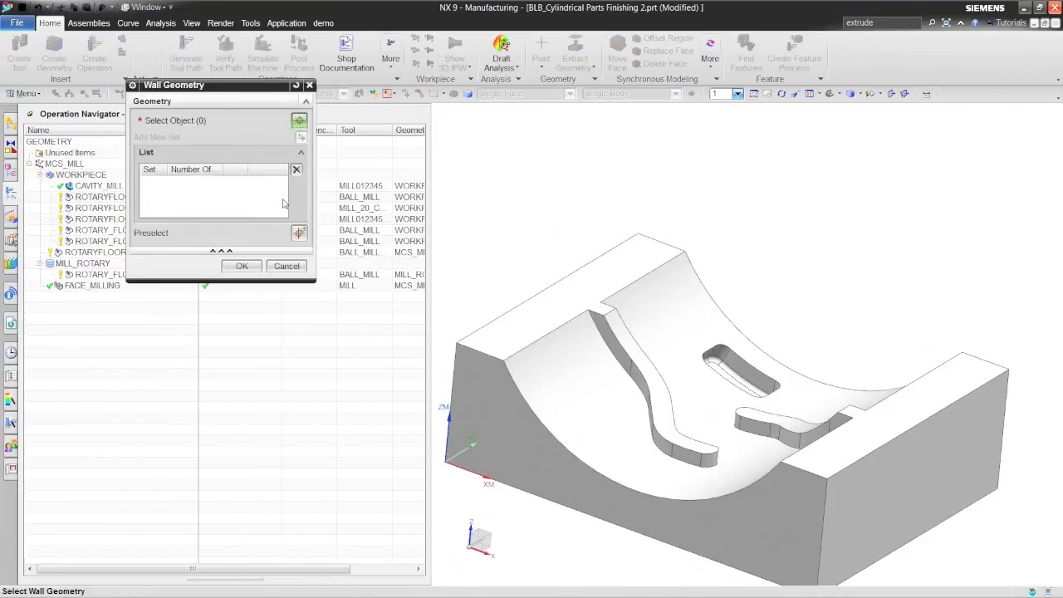
pyautogui.scroll(5, 499, 351)
pyautogui.click(499, 397)
pyautogui.click(582, 465)
pyautogui.click(655, 534)
pyautogui.click(657, 536)
pyautogui.click(698, 544)
pyautogui.moveTo(697, 544); pyautogui.dragTo(679, 522, button='middle')
pyautogui.click(707, 545)
pyautogui.click(678, 522)
pyautogui.click(707, 470)
pyautogui.click(751, 432)
pyautogui.click(776, 395)
pyautogui.click(765, 294)
# Step: Add the side faces all around the shorter curved boss to the wall geometry and accept the selection
pyautogui.moveTo(740, 451)
pyautogui.mouseDown(button='middle')
pyautogui.moveTo(819, 424)
pyautogui.moveTo(758, 453)
pyautogui.mouseUp(button='middle')
pyautogui.click(629, 503)
pyautogui.click(654, 499)
pyautogui.click(707, 488)
pyautogui.click(780, 457)
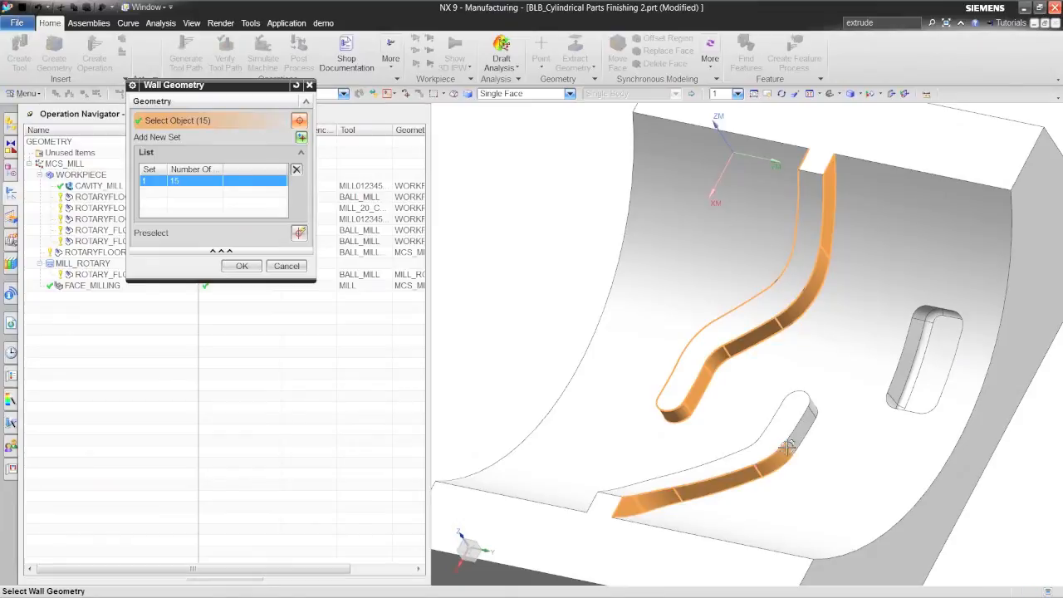
pyautogui.click(796, 435)
pyautogui.moveTo(795, 435); pyautogui.dragTo(955, 366, button='middle')
pyautogui.click(675, 334)
pyautogui.click(700, 349)
pyautogui.moveTo(700, 349); pyautogui.dragTo(686, 406, button='middle')
pyautogui.click(682, 421)
pyautogui.click(712, 428)
pyautogui.click(761, 439)
pyautogui.click(837, 455)
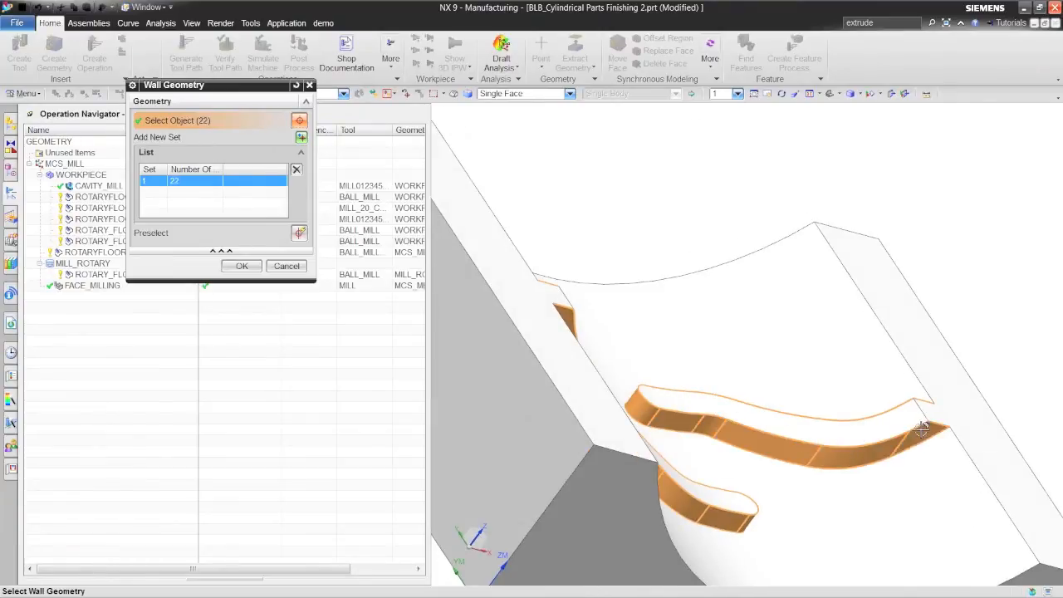
pyautogui.click(242, 266)
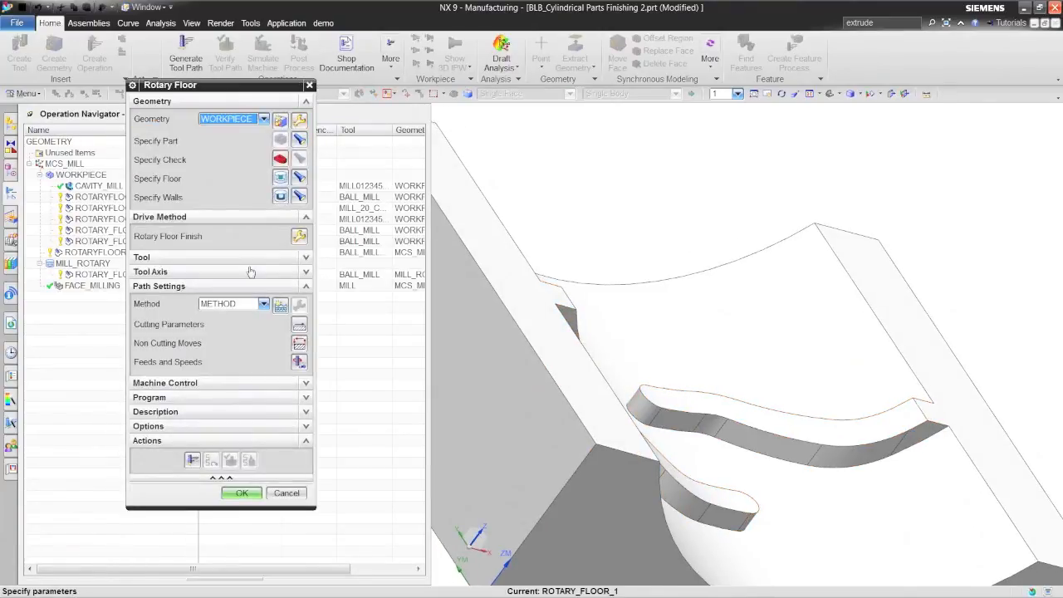
# Step: Accept the Rotary Floor Finish drive settings with +ZM axis of rotation, Around Axis direction, Zig Zag pattern and Mixed cut direction
pyautogui.press('Home')
pyautogui.click(299, 236)
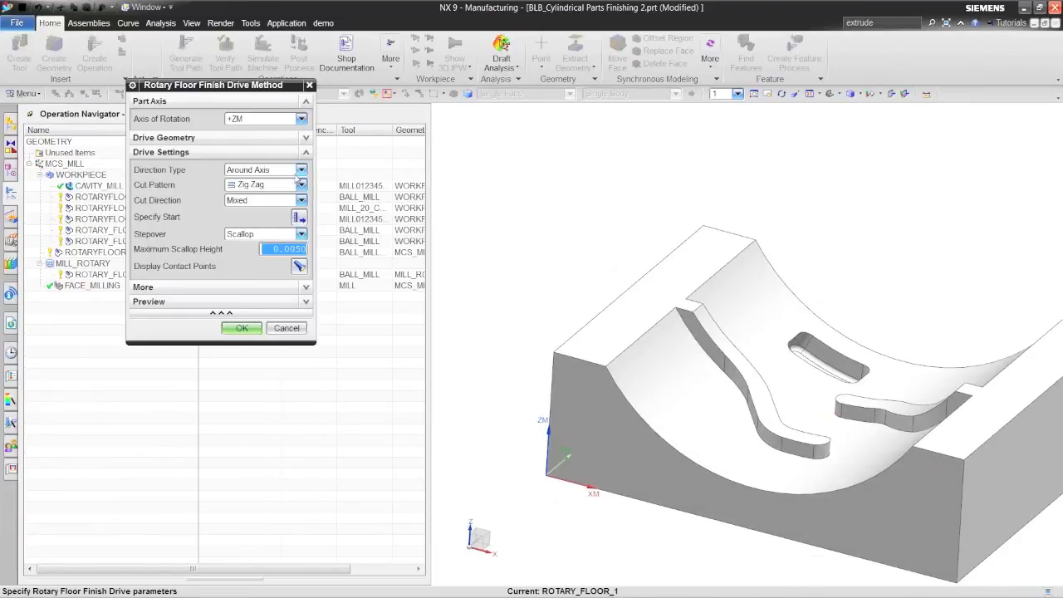
pyautogui.click(297, 119)
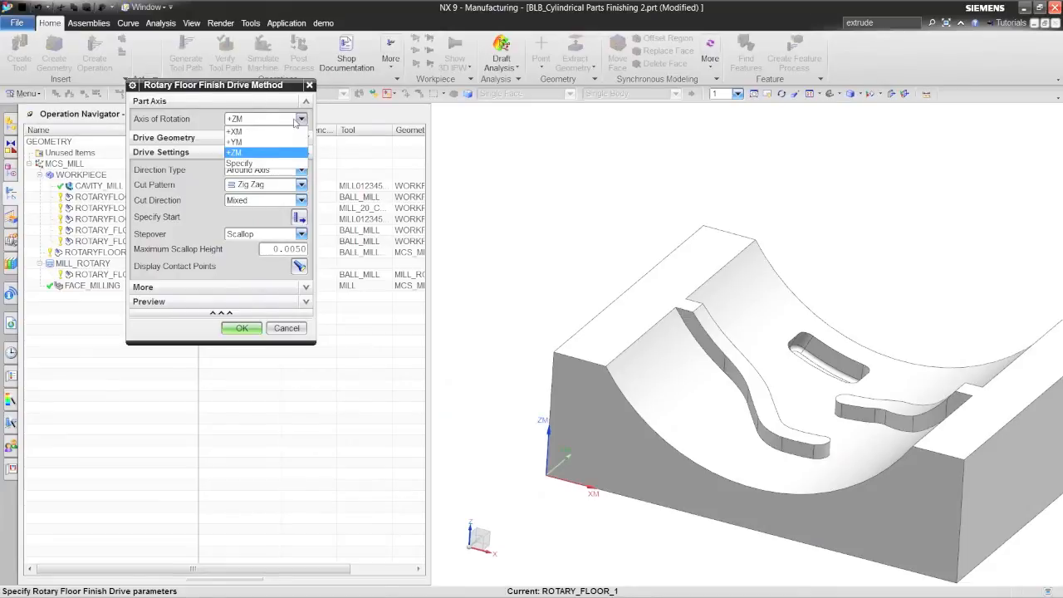
pyautogui.click(174, 145)
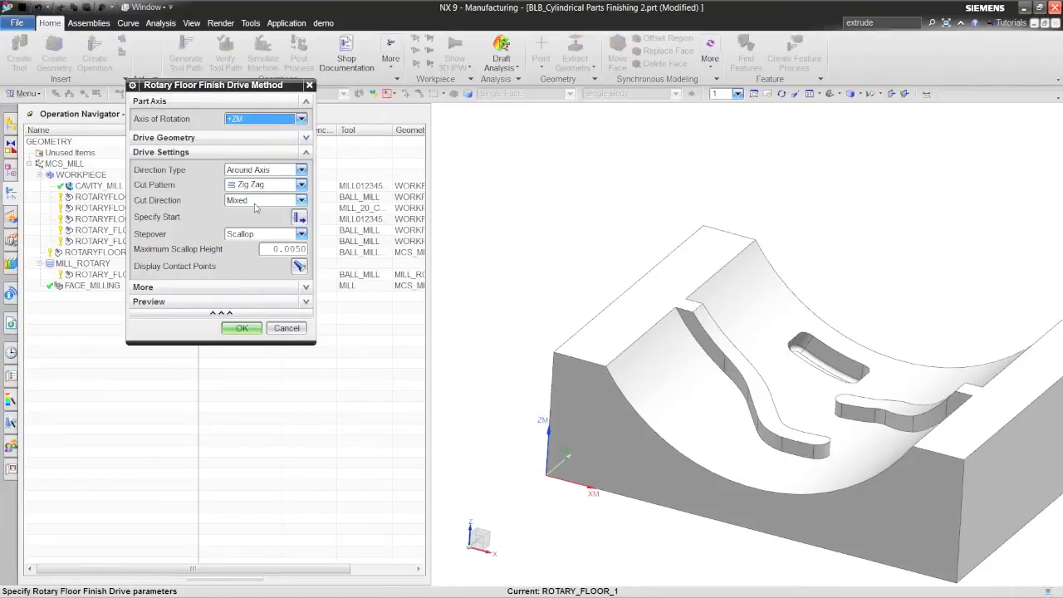
pyautogui.click(255, 201)
pyautogui.click(255, 206)
pyautogui.click(241, 328)
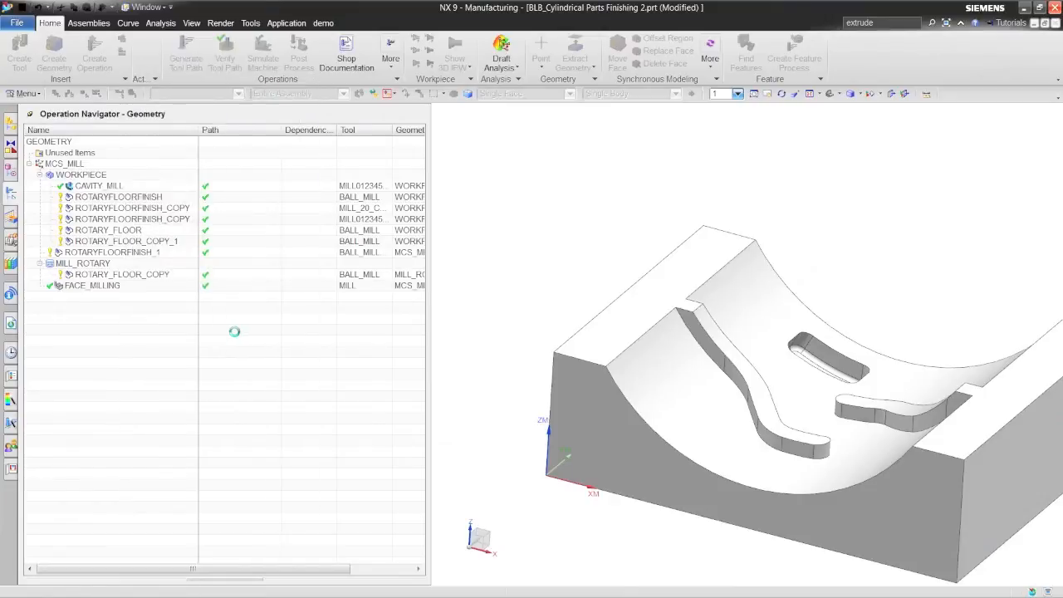
# Step: Assign the existing BALL_MILL tool to the rotary floor operation and try to generate its tool path
pyautogui.click(192, 459)
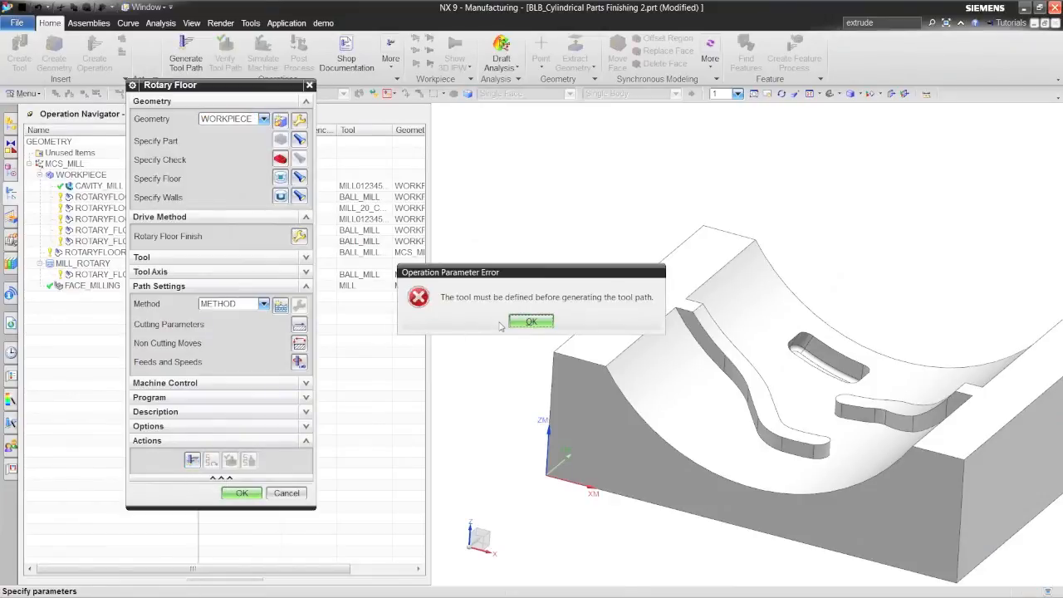
pyautogui.click(530, 322)
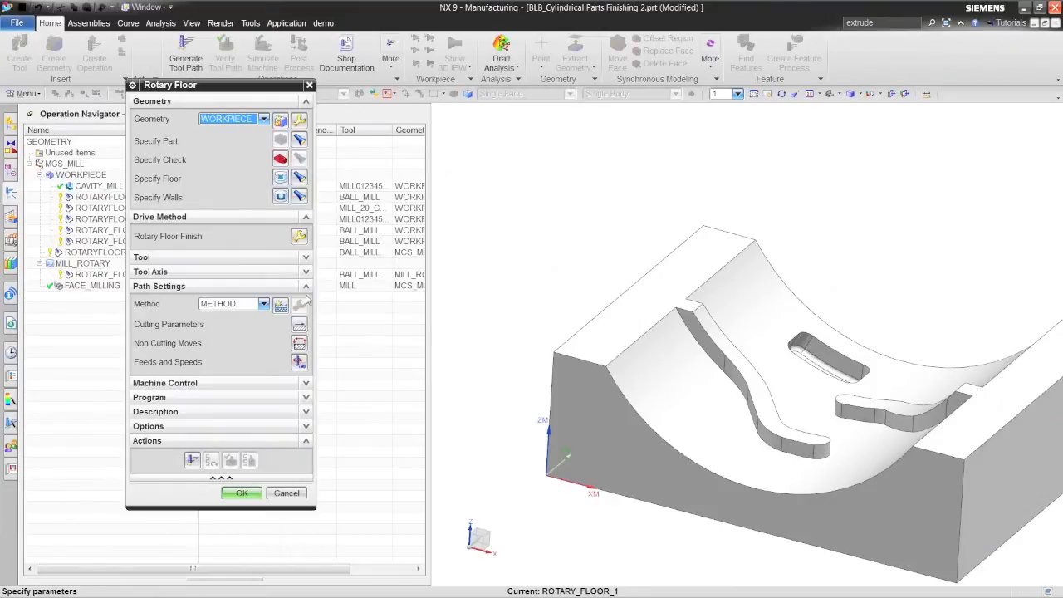
pyautogui.click(264, 258)
pyautogui.click(281, 283)
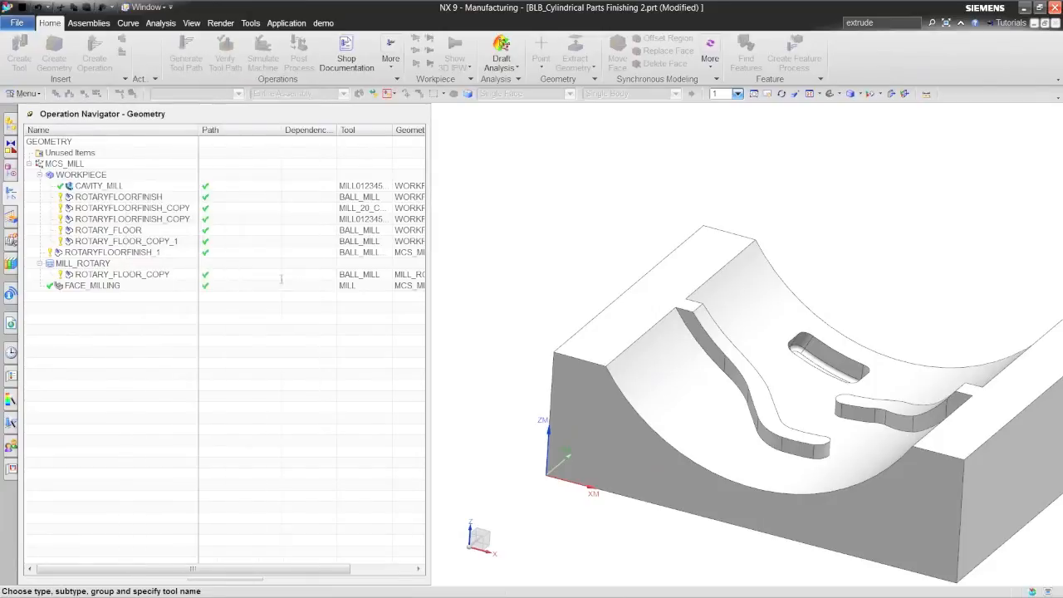
pyautogui.click(291, 300)
pyautogui.click(263, 275)
pyautogui.click(267, 288)
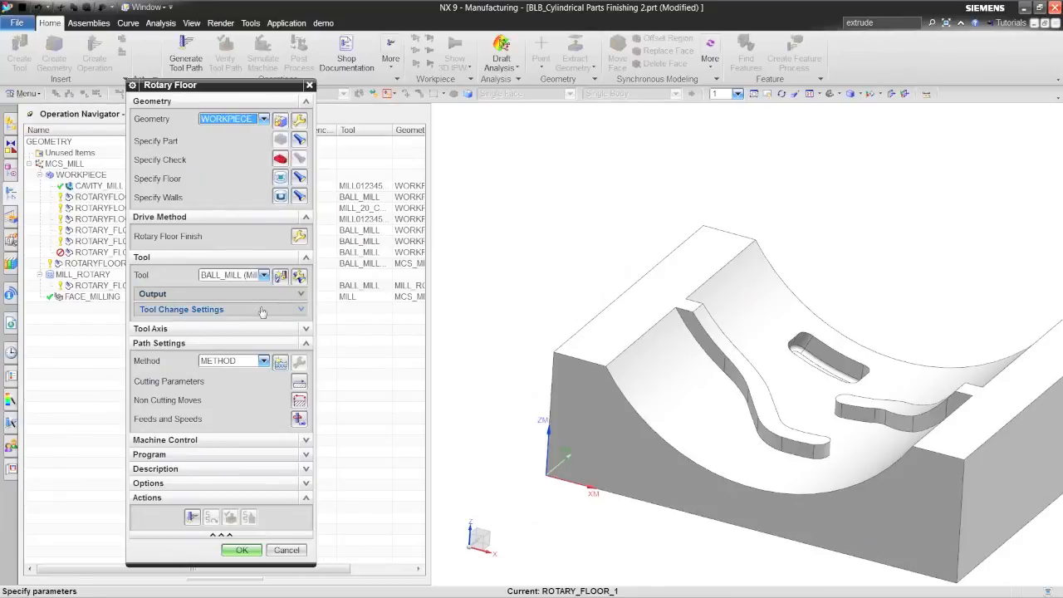
pyautogui.click(192, 517)
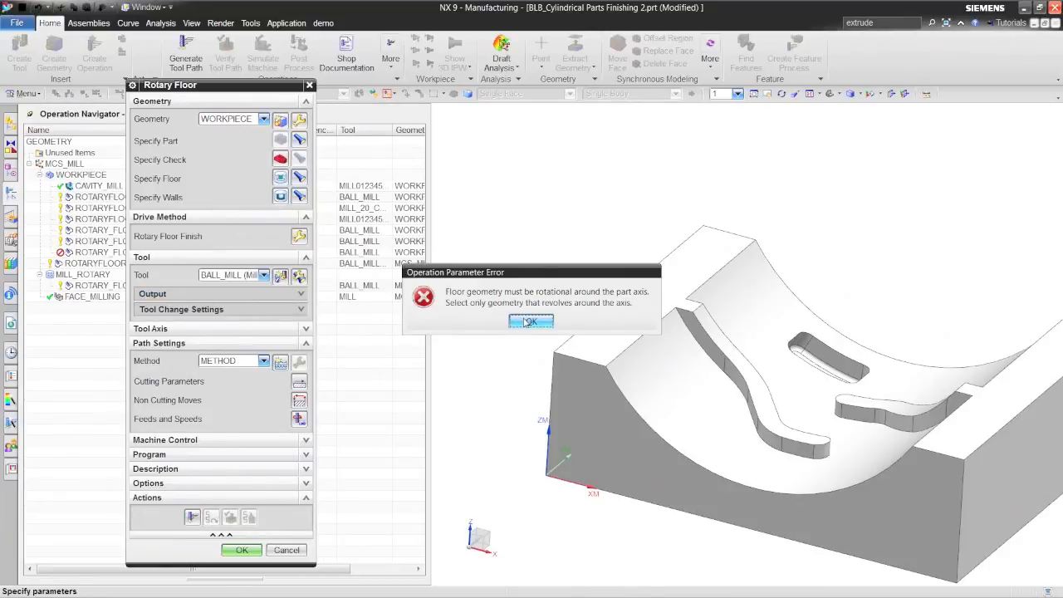
pyautogui.click(532, 321)
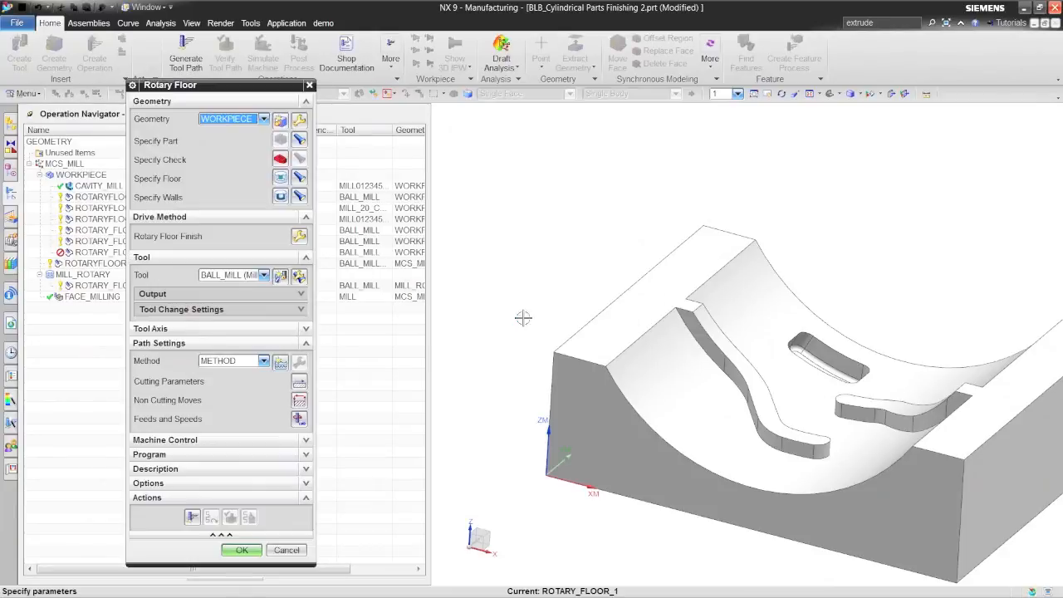
# Step: Flip the material side in the Rotary Floor Finish drive settings, try to display the contact points, and accept
pyautogui.click(299, 236)
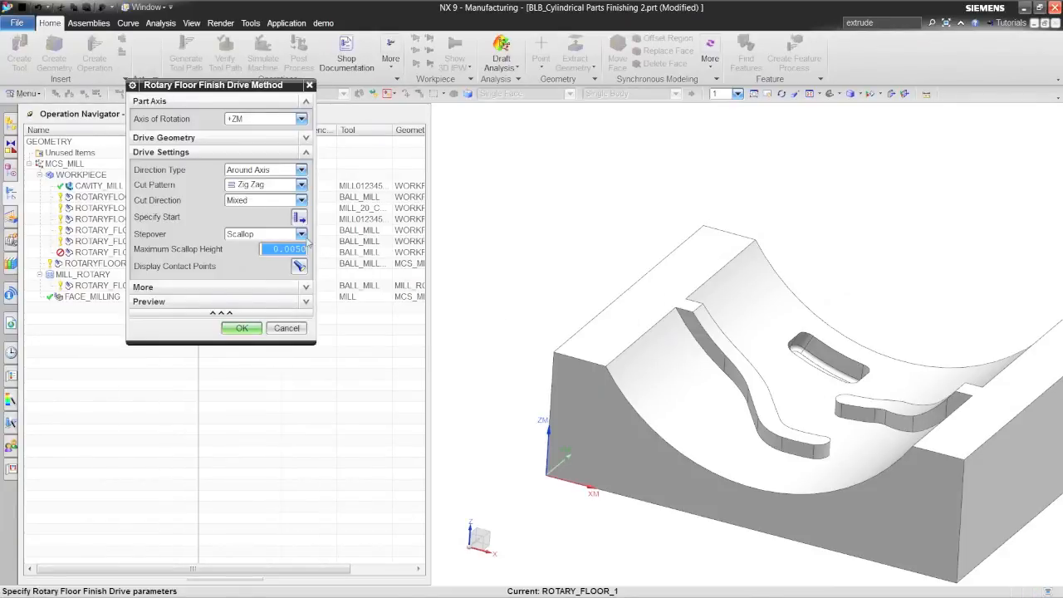
pyautogui.click(306, 137)
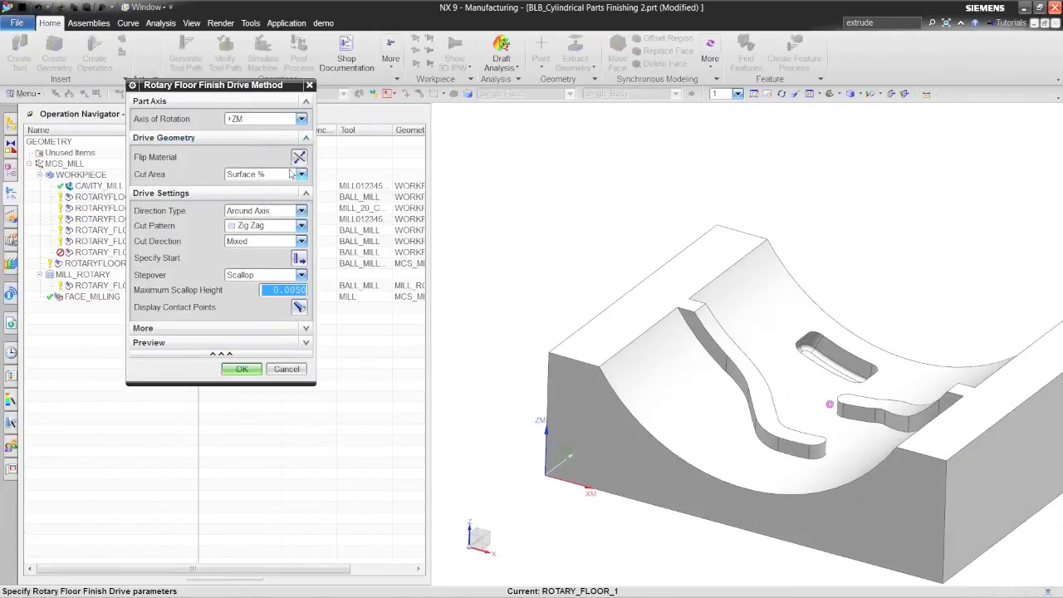
pyautogui.click(300, 158)
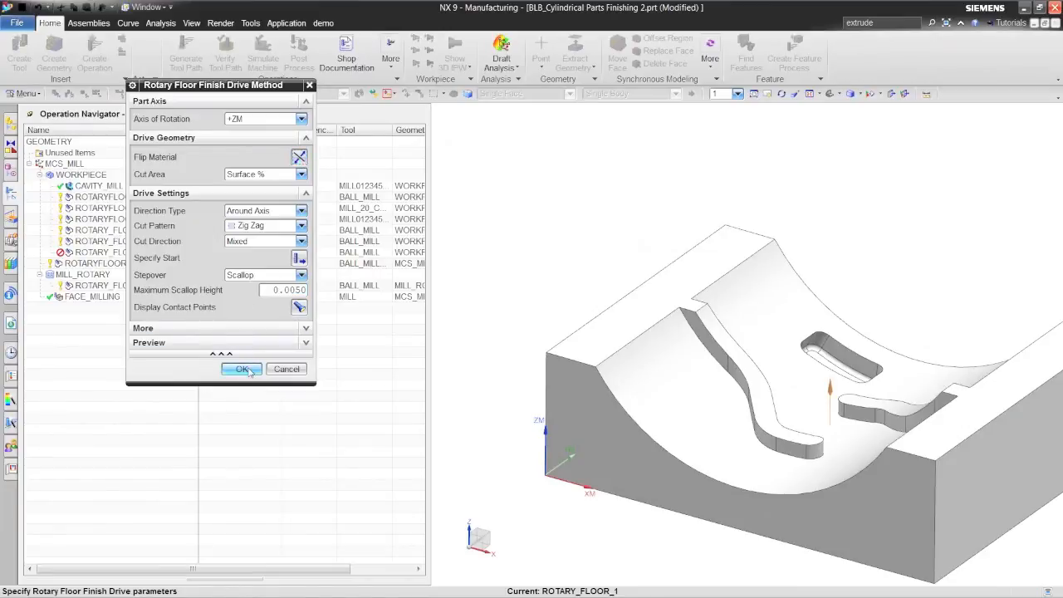
pyautogui.click(300, 307)
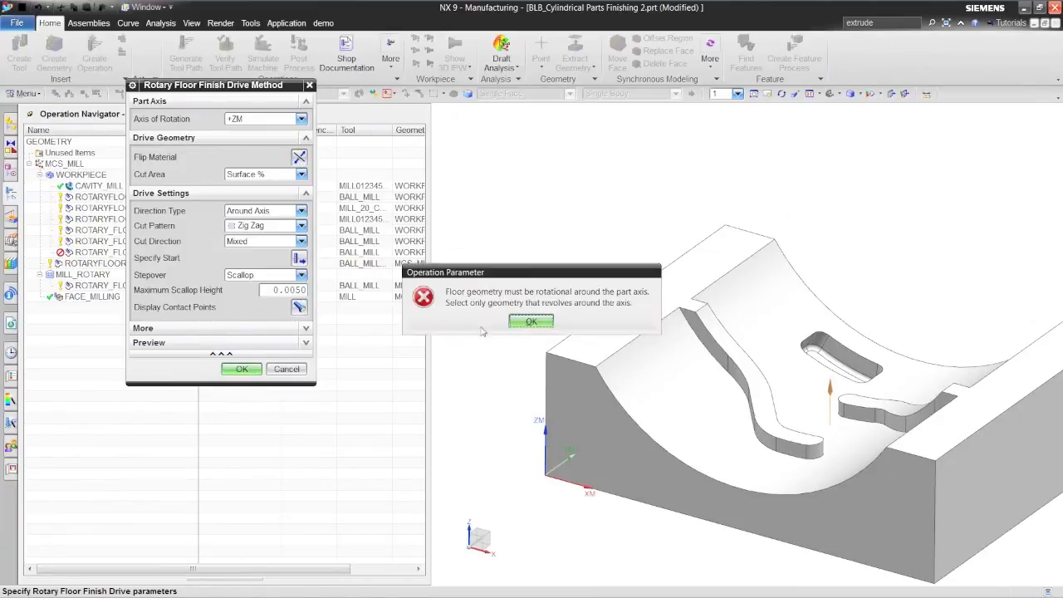
pyautogui.click(513, 324)
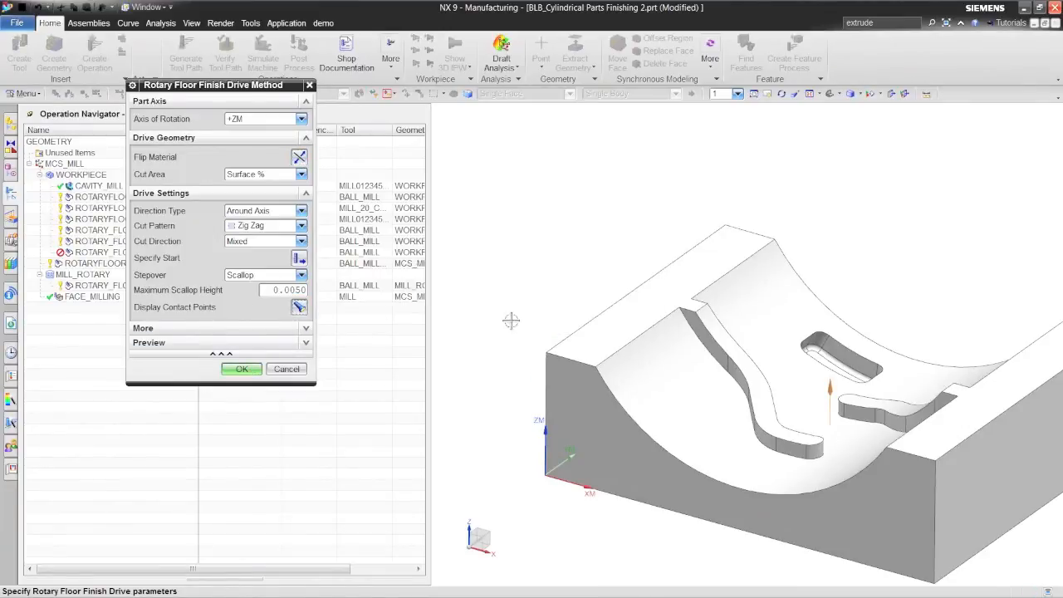
pyautogui.click(241, 369)
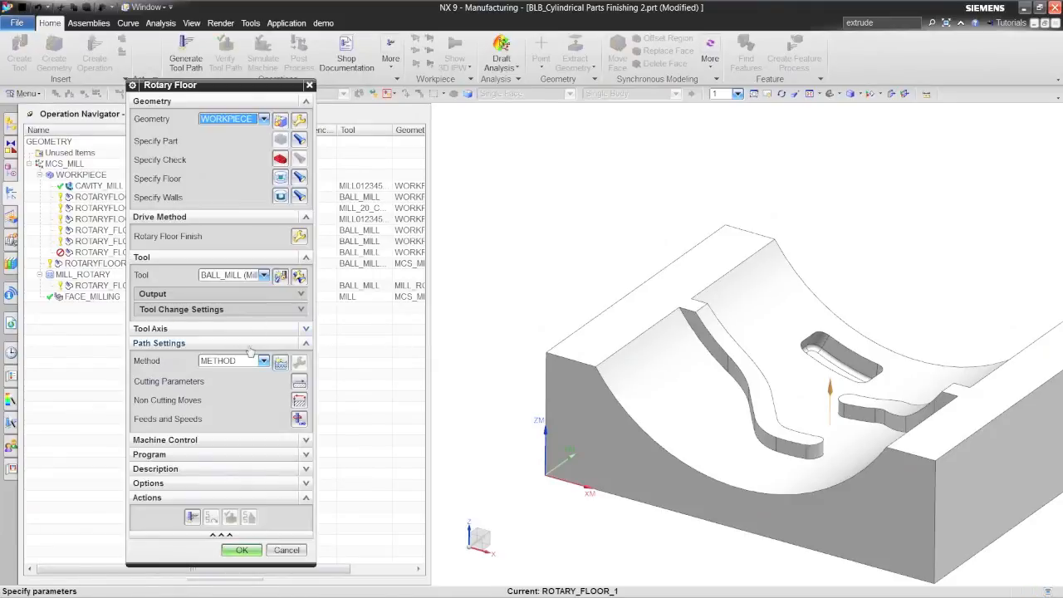
# Step: Review the operation's floor geometry, tool axis values, and the cut step and direction type options of the drive method
pyautogui.click(299, 178)
pyautogui.click(241, 169)
pyautogui.click(259, 330)
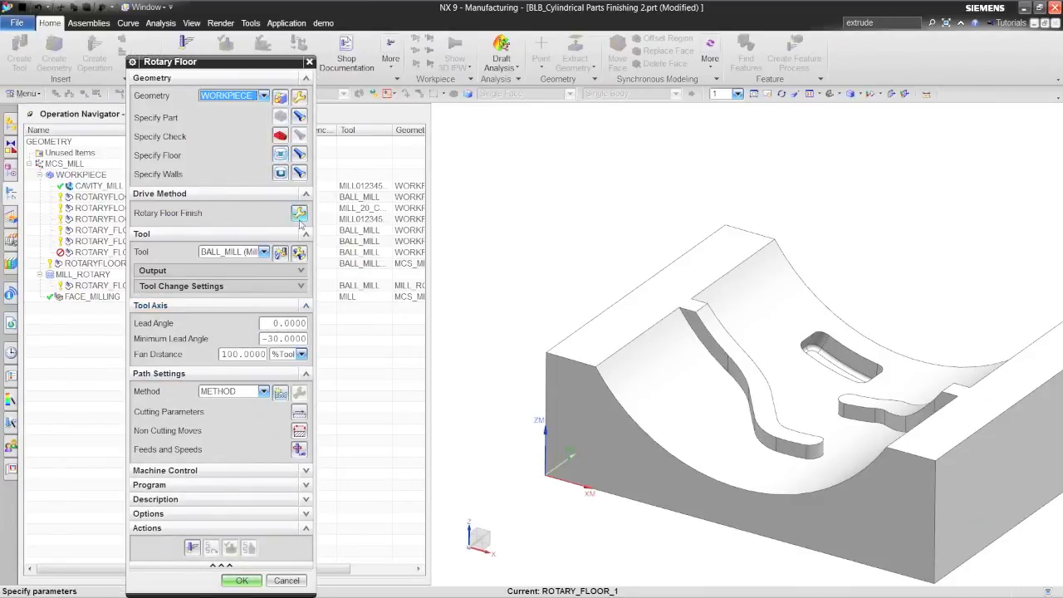
pyautogui.click(299, 213)
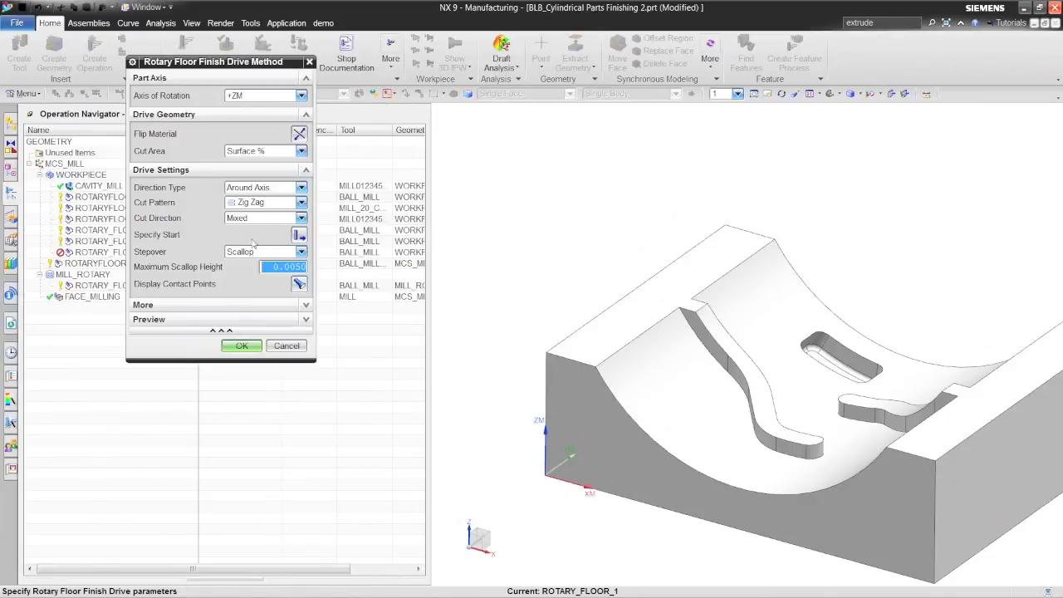
pyautogui.click(232, 306)
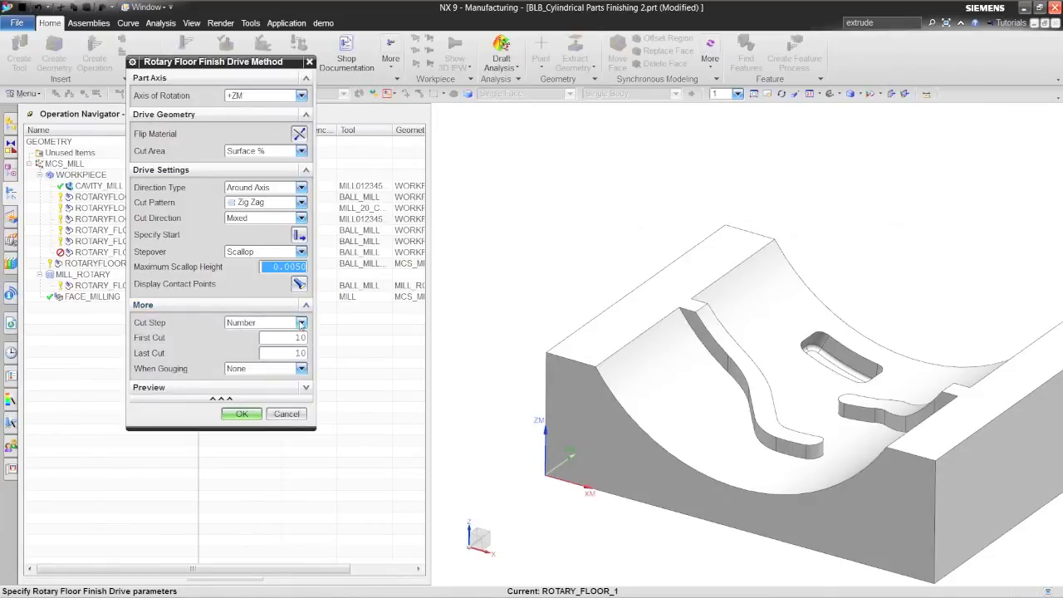
pyautogui.click(301, 324)
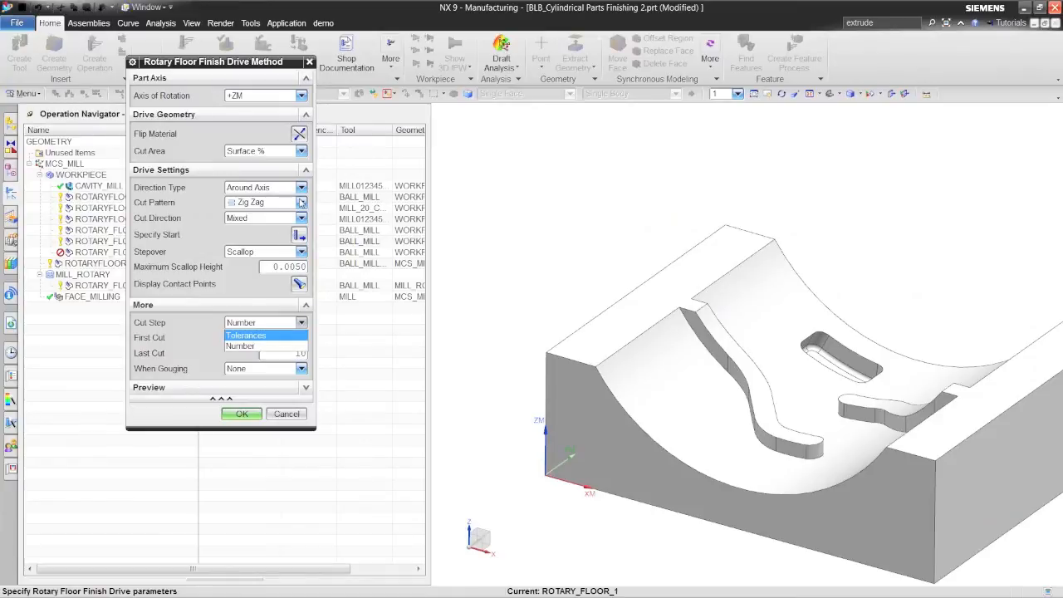
pyautogui.click(301, 188)
pyautogui.click(301, 188)
pyautogui.click(275, 202)
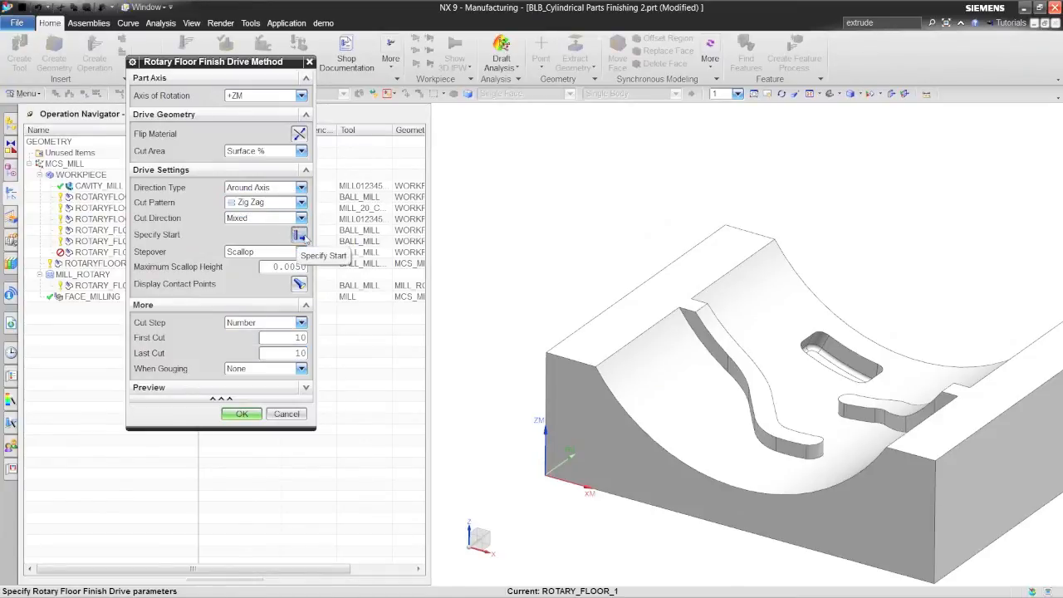
# Step: Try to specify the cut start with the Around Axis direction, then accept the drive settings and the rotary floor operation
pyautogui.click(301, 235)
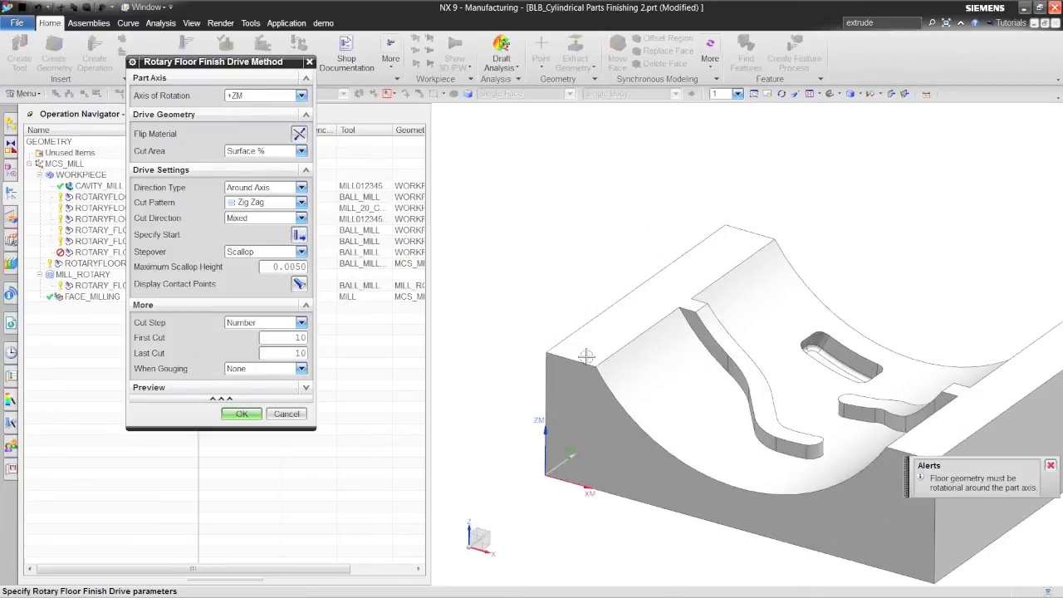
pyautogui.click(302, 188)
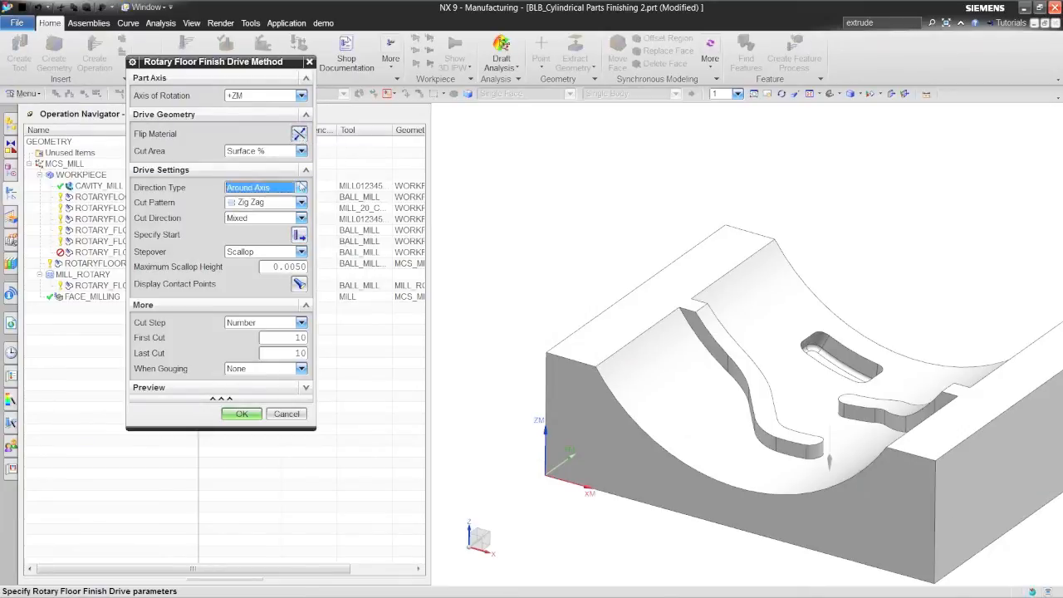
pyautogui.click(283, 204)
pyautogui.click(300, 235)
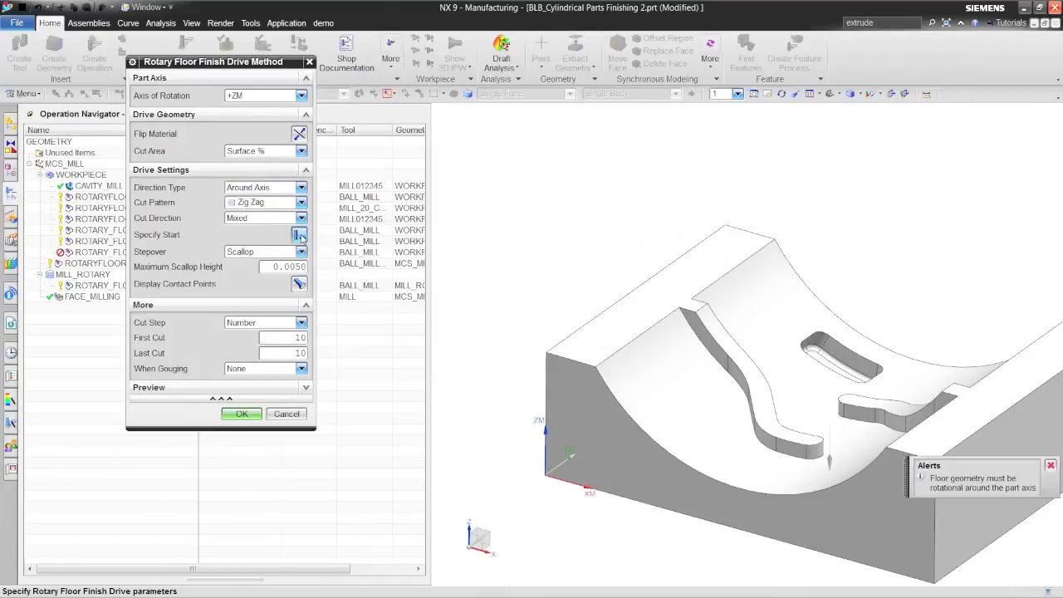
pyautogui.click(241, 414)
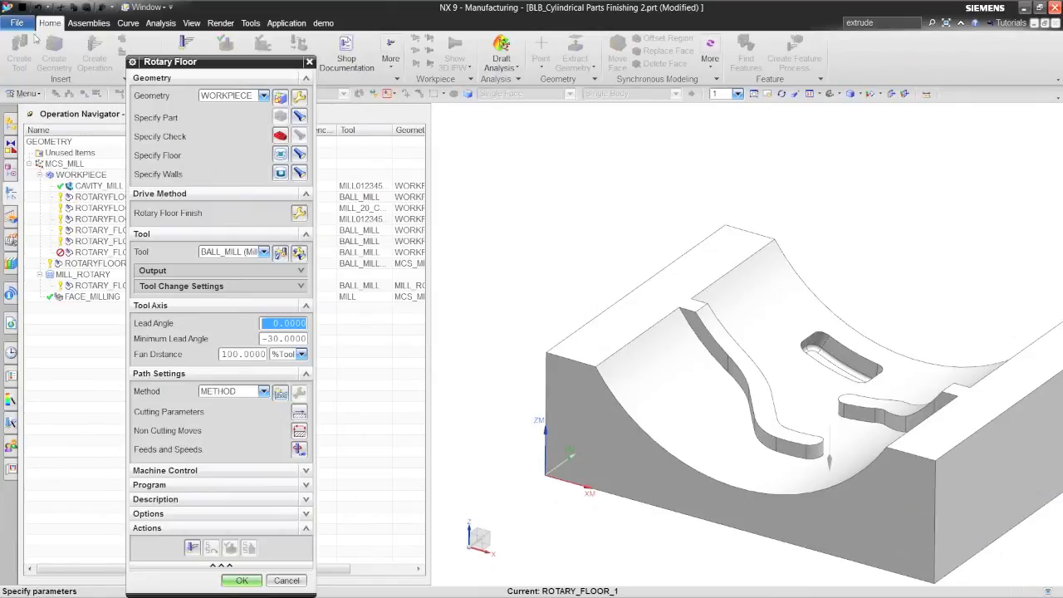
pyautogui.click(228, 579)
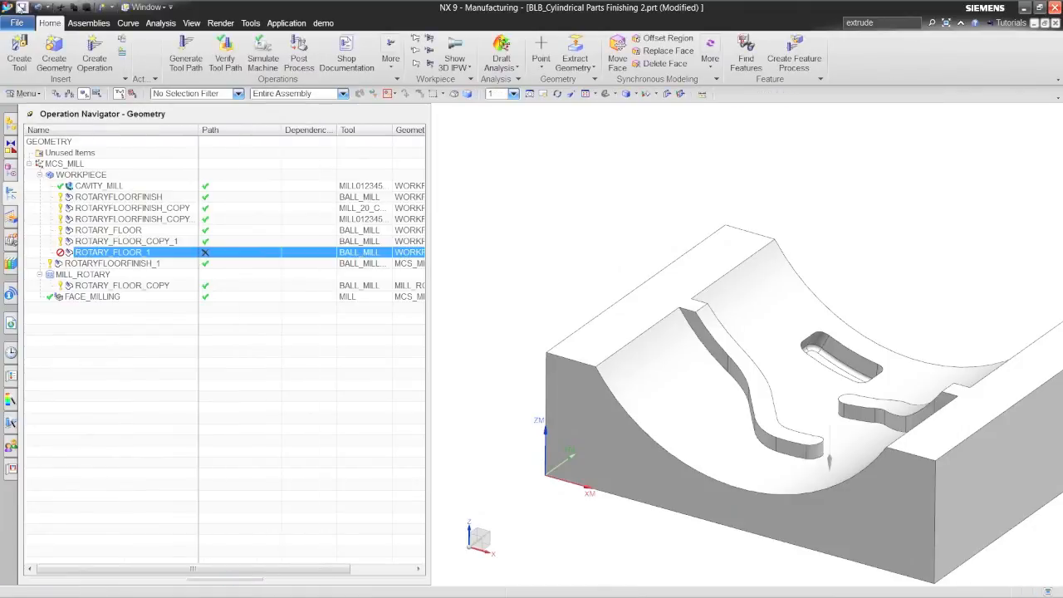
# Step: Open the part file BLB_Cylindrical Parts Finishing 1.prt
pyautogui.click(18, 23)
pyautogui.click(33, 74)
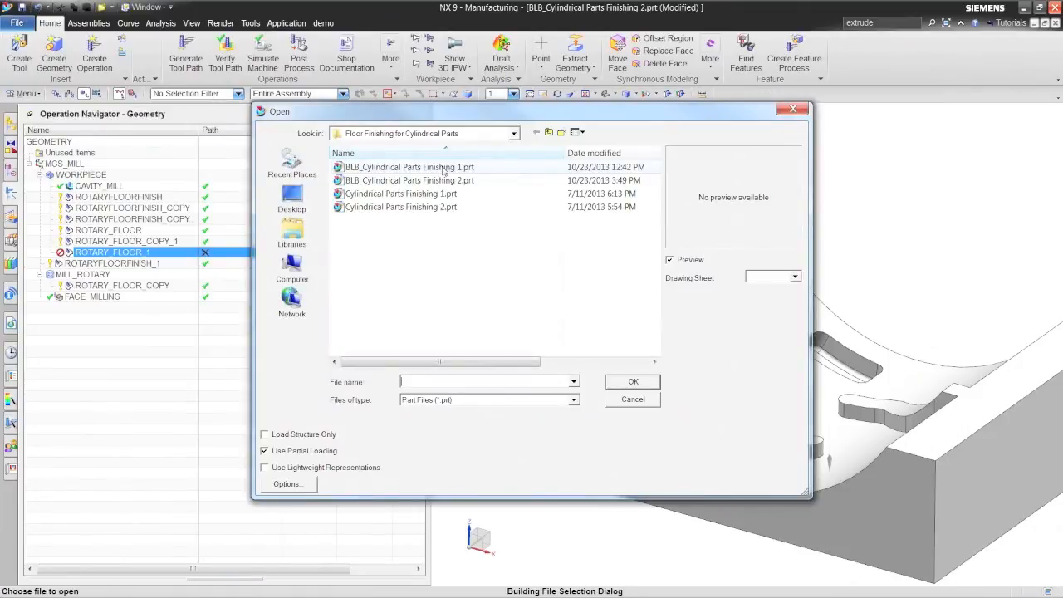
pyautogui.doubleClick(443, 168)
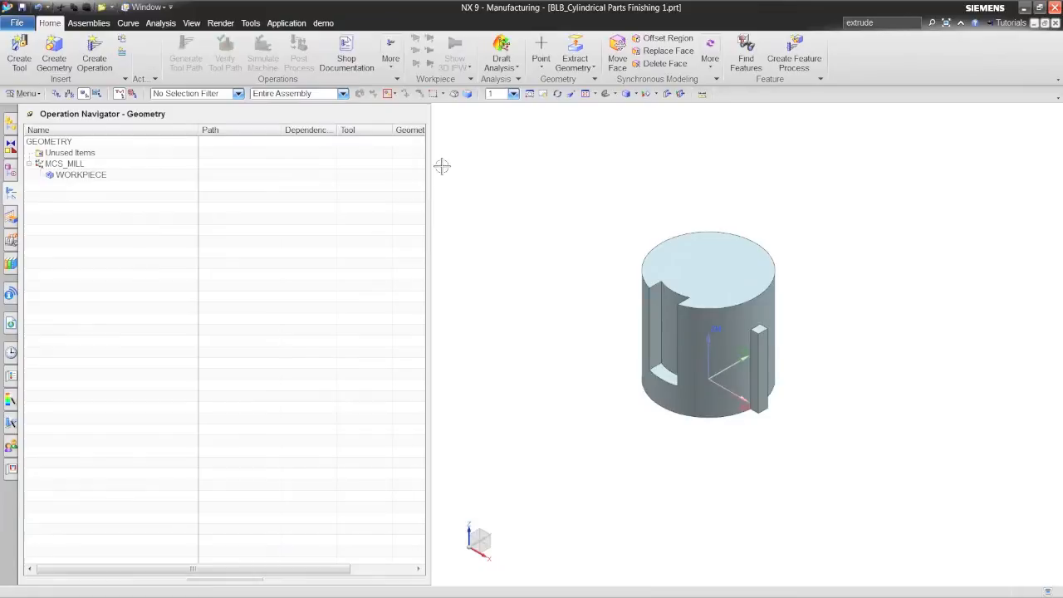
# Step: Create a mill_rotary ROTARY_FLOOR operation under WORKPIECE using the UGT0203_059 ball mill tool
pyautogui.click(96, 174)
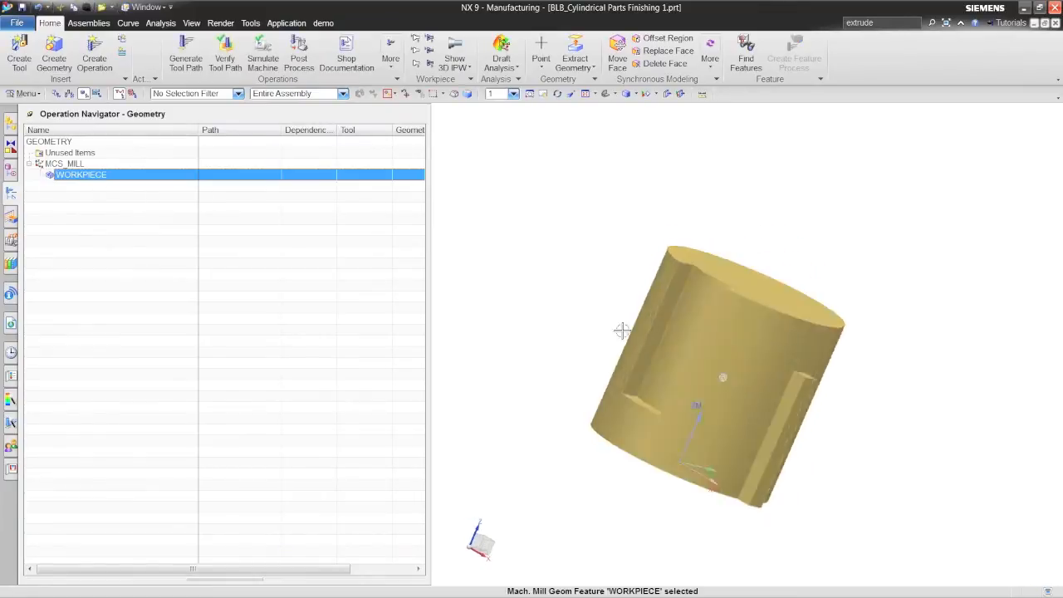
pyautogui.click(94, 54)
pyautogui.click(192, 135)
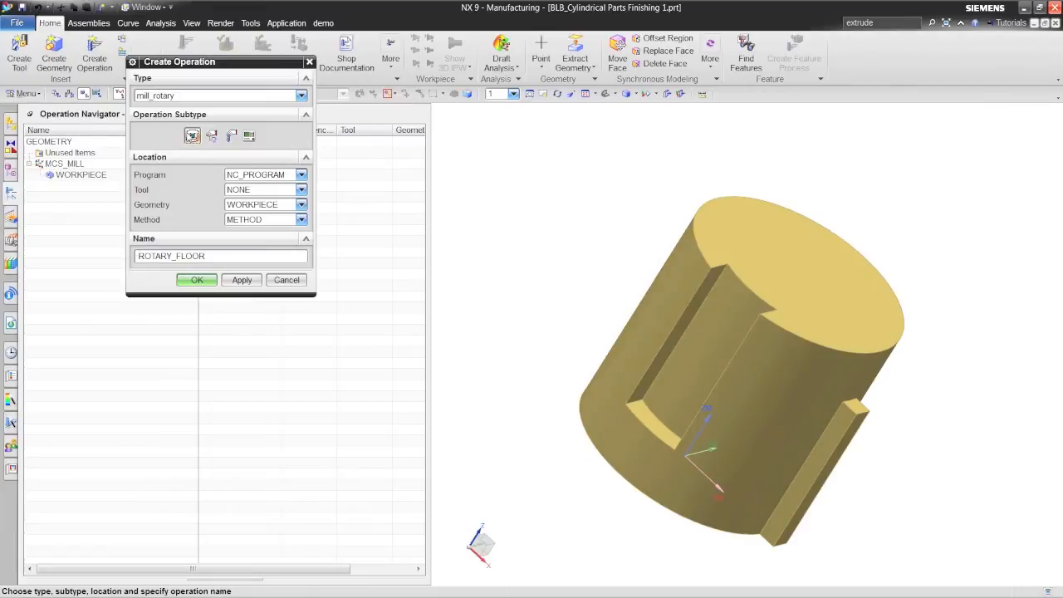
pyautogui.click(282, 191)
pyautogui.click(290, 215)
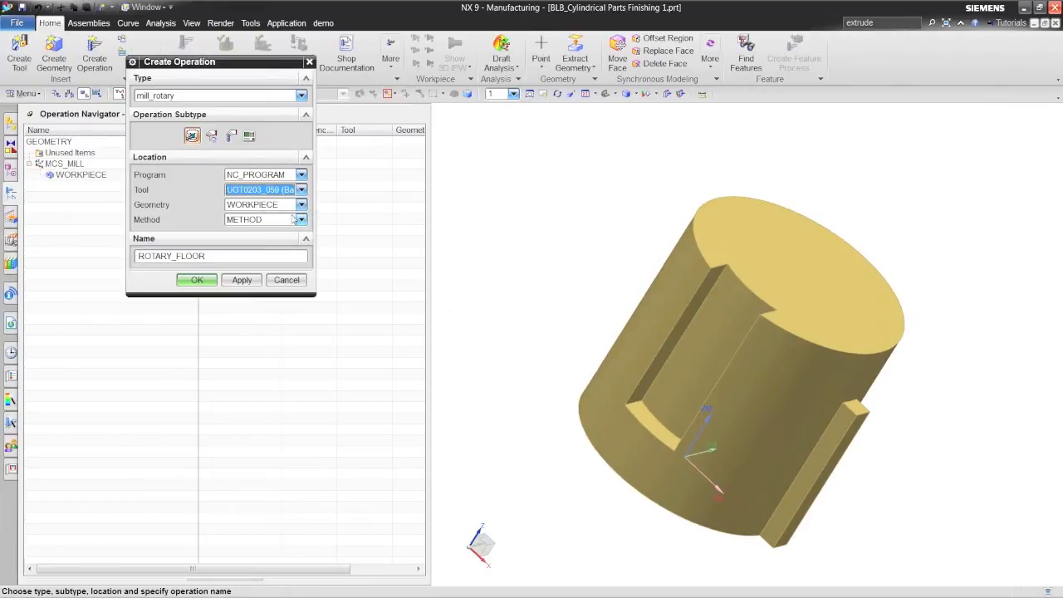
pyautogui.click(197, 280)
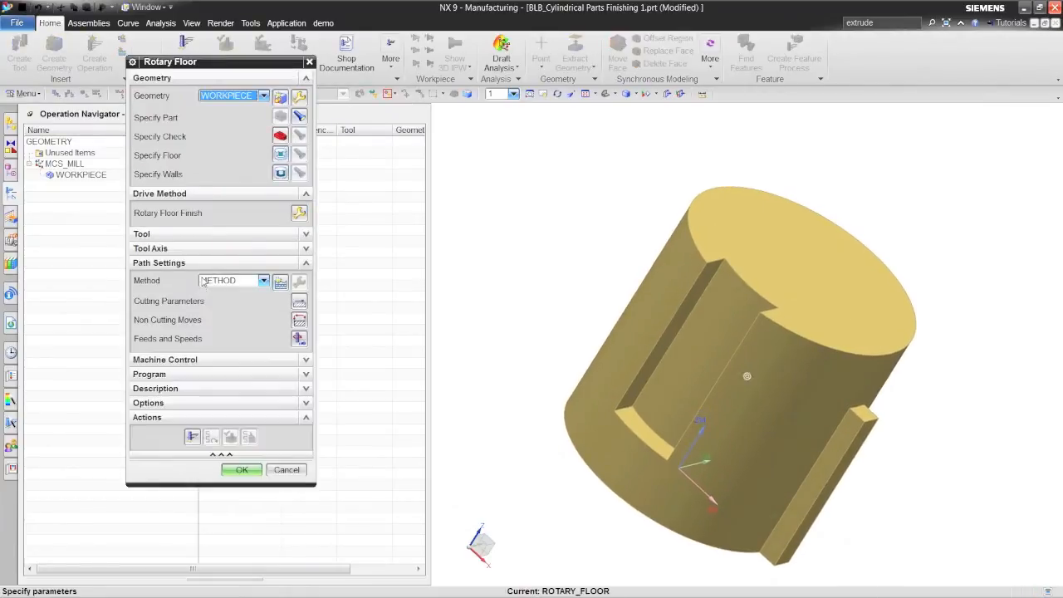
# Step: Specify the curved bottom face of the cylinder's open slot as floor geometry and generate the tool path
pyautogui.click(281, 155)
pyautogui.click(689, 368)
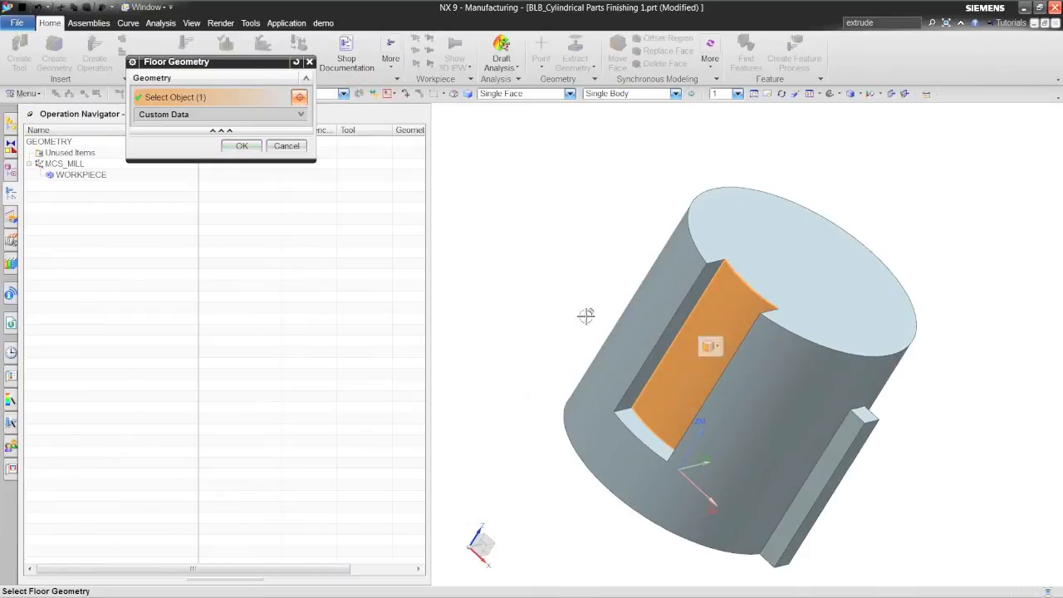
pyautogui.click(242, 145)
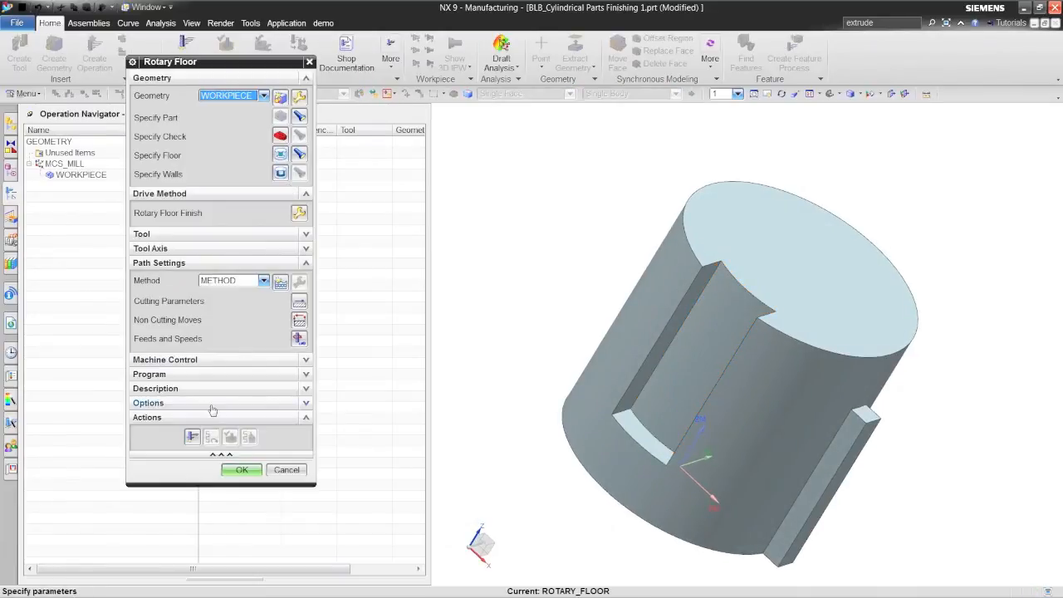
pyautogui.click(192, 436)
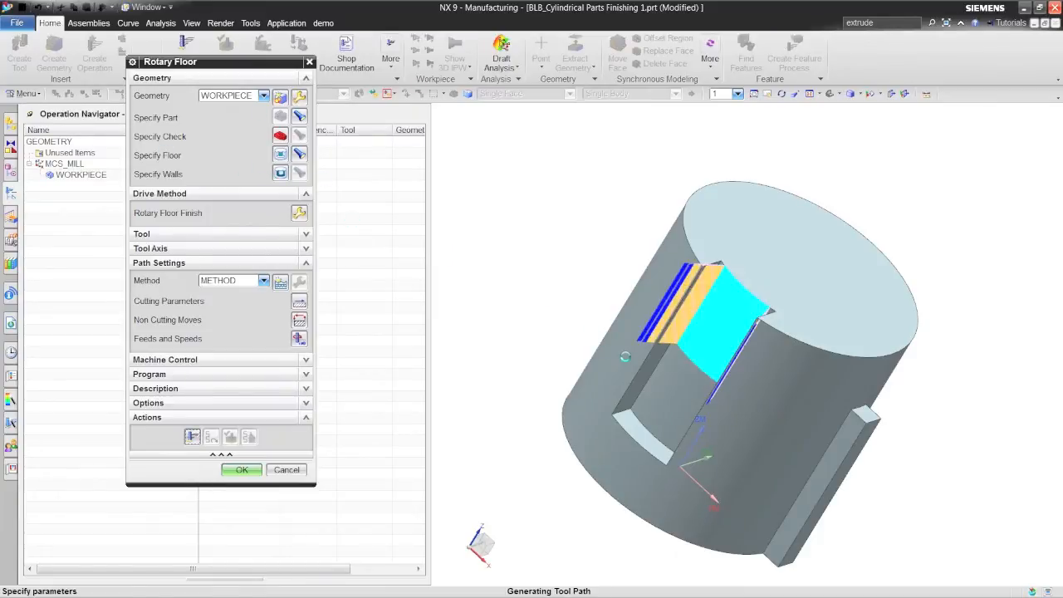
# Step: Specify the slot's side faces as wall geometry and regenerate the rotary floor tool path
pyautogui.moveTo(625, 356); pyautogui.dragTo(310, 174, button='middle')
pyautogui.scroll(4, 693, 280)
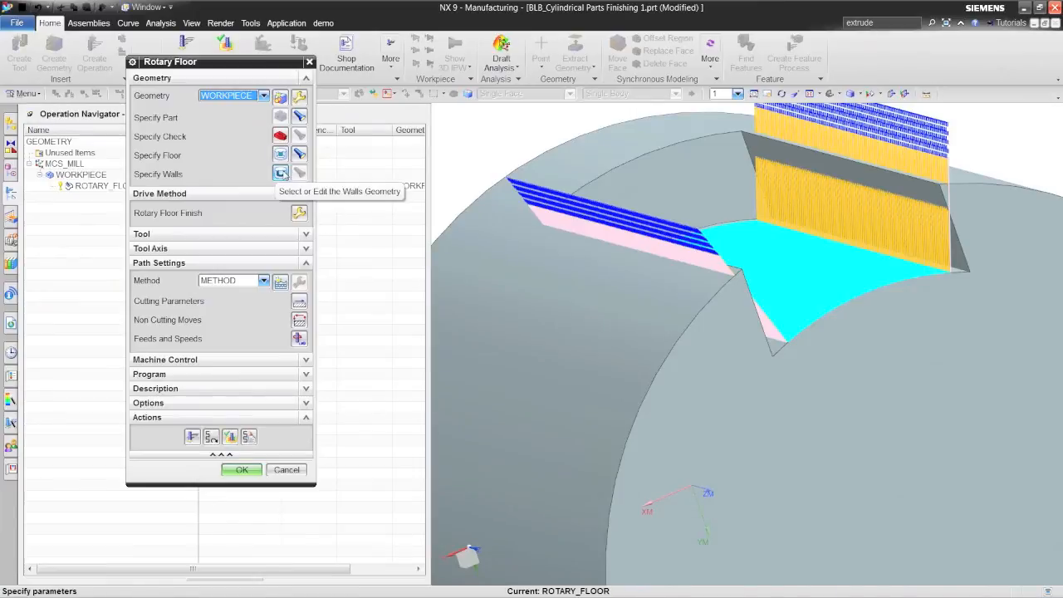
pyautogui.click(281, 173)
pyautogui.moveTo(714, 332); pyautogui.dragTo(772, 262, button='middle')
pyautogui.click(772, 262)
pyautogui.click(906, 171)
pyautogui.moveTo(912, 171); pyautogui.dragTo(995, 231, button='middle')
pyautogui.click(240, 242)
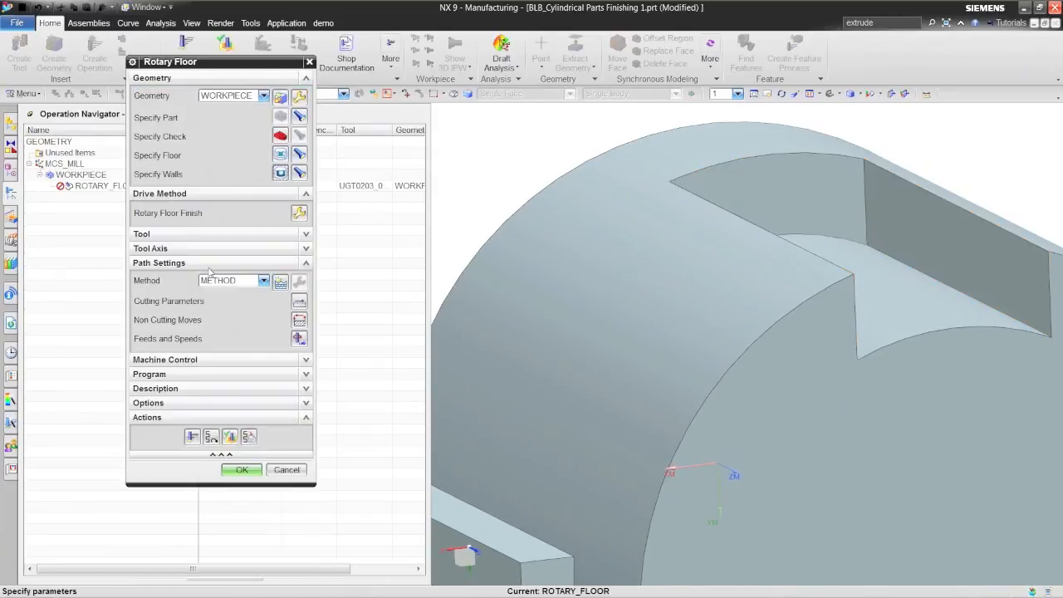
pyautogui.click(192, 438)
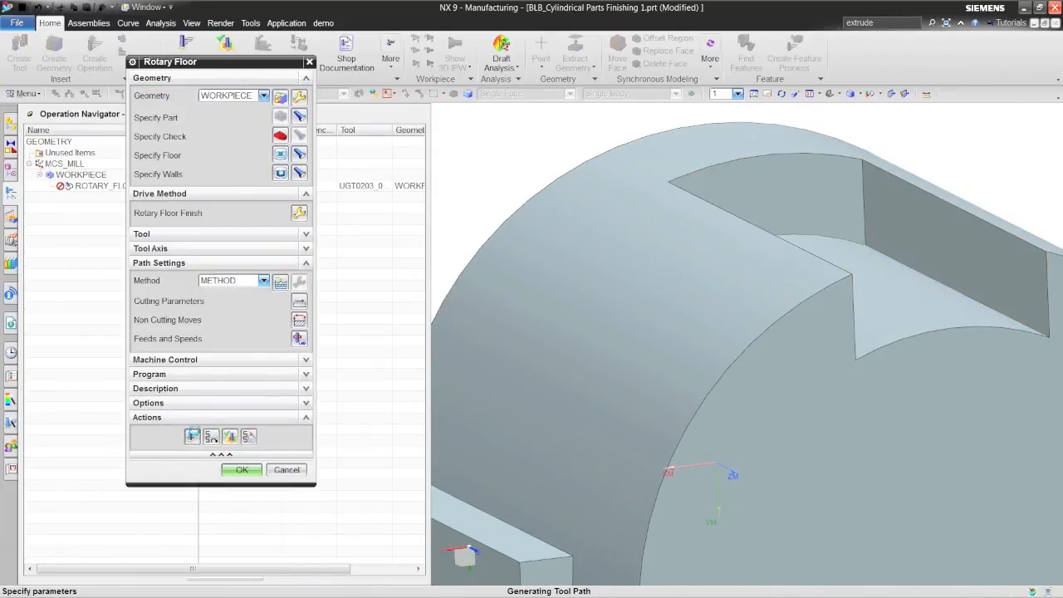
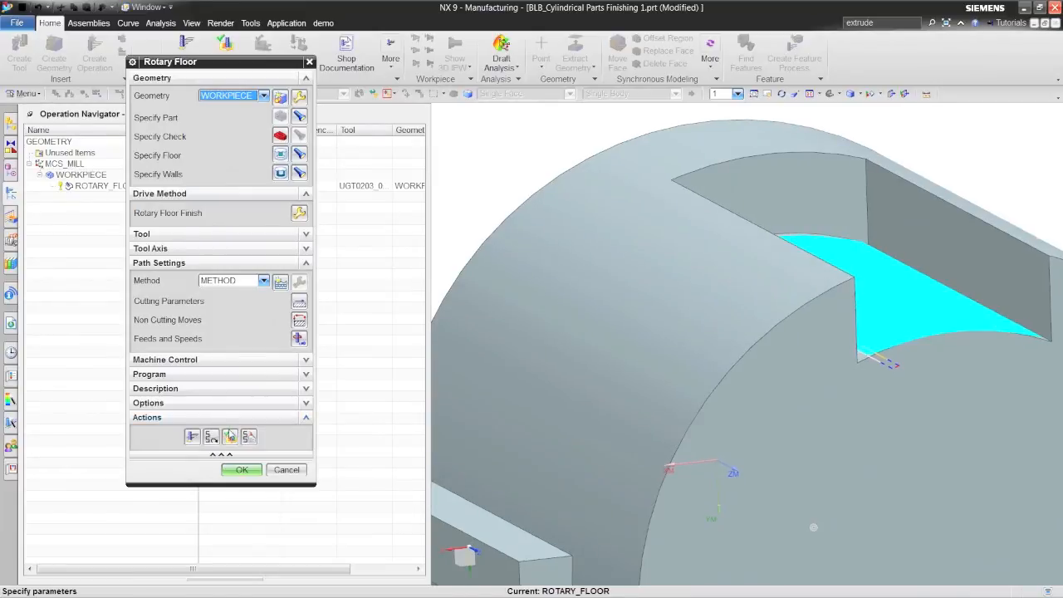
# Step: Replay the slot floor tool path with the tool displayed, then close the visualization and accept the operation
pyautogui.click(230, 436)
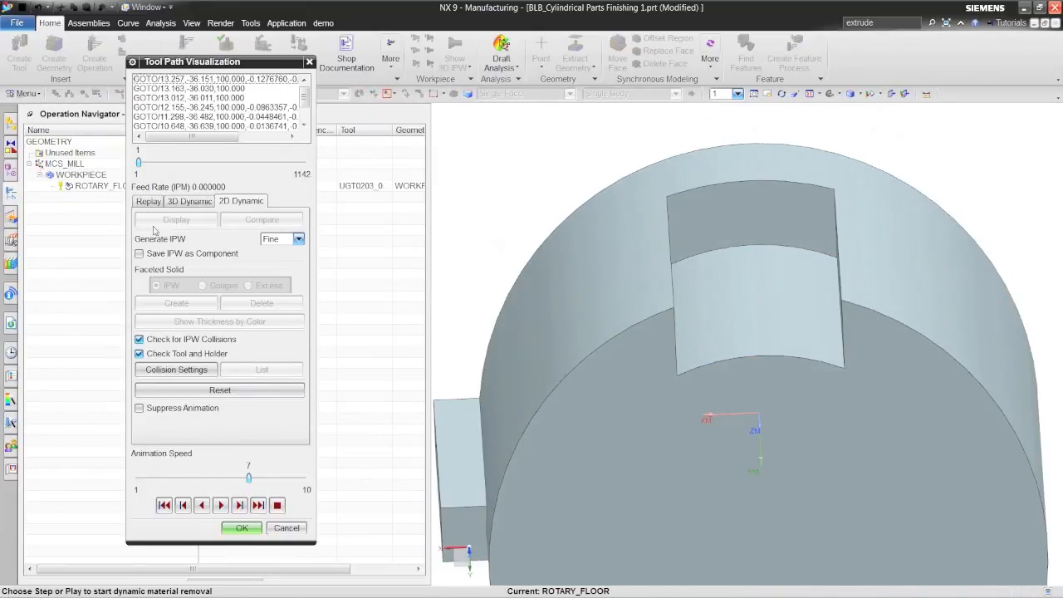
pyautogui.click(148, 201)
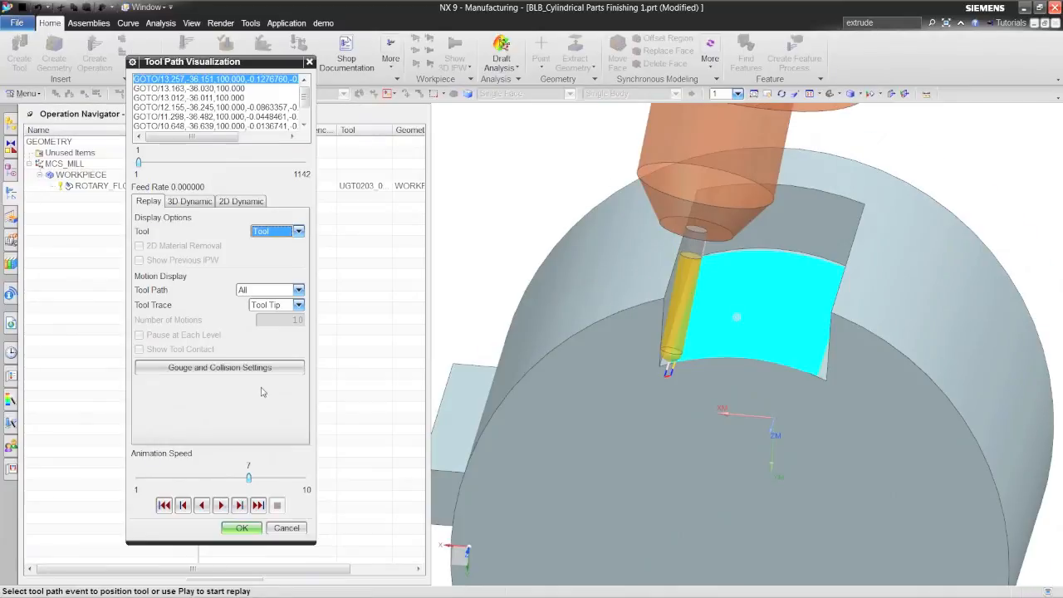
pyautogui.click(220, 505)
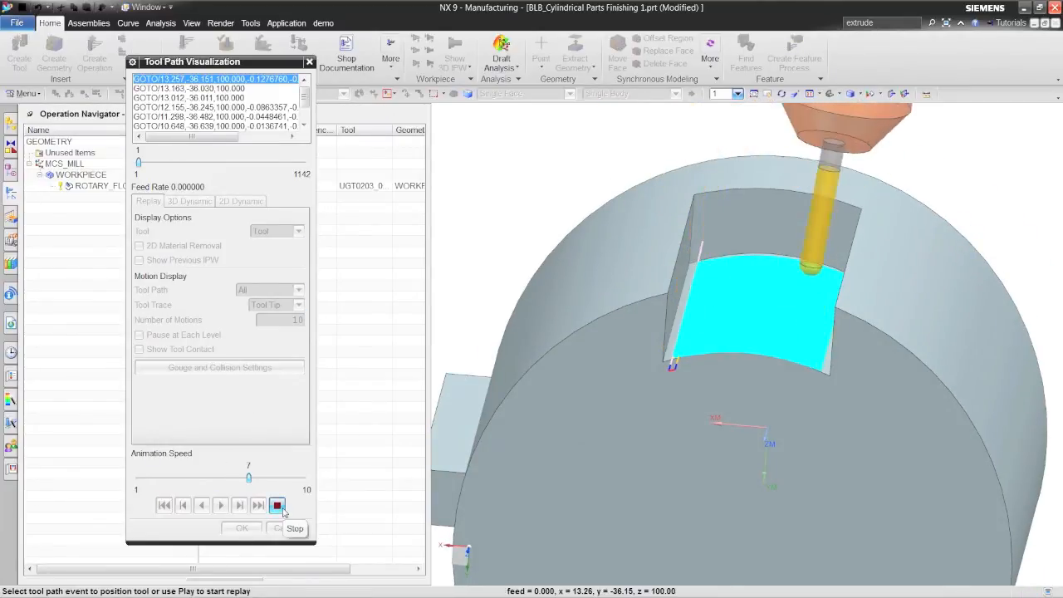
pyautogui.click(242, 528)
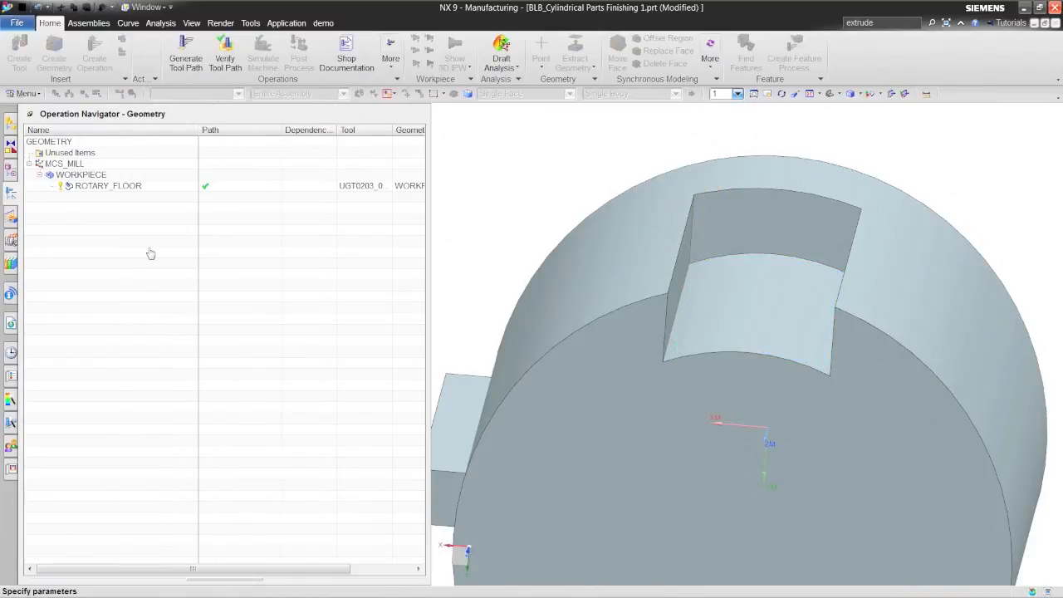
pyautogui.click(242, 470)
# Step: Open the part file Webinar Tilt Tool Axis 2.prt from the 10-29-13_WEBINAR_PARTS folder
pyautogui.click(110, 172)
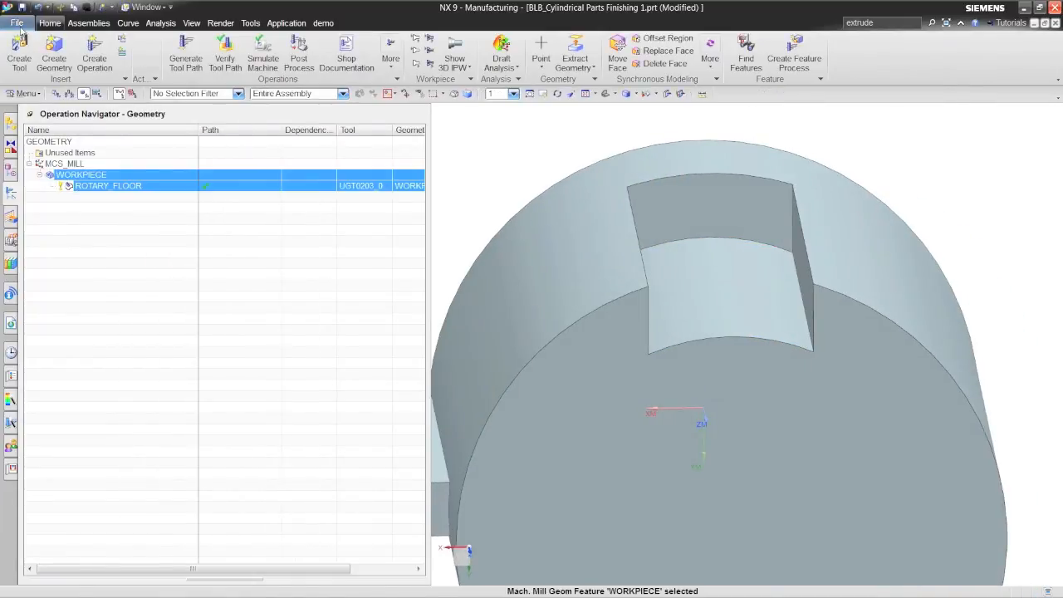
pyautogui.click(16, 22)
pyautogui.click(38, 66)
pyautogui.click(513, 134)
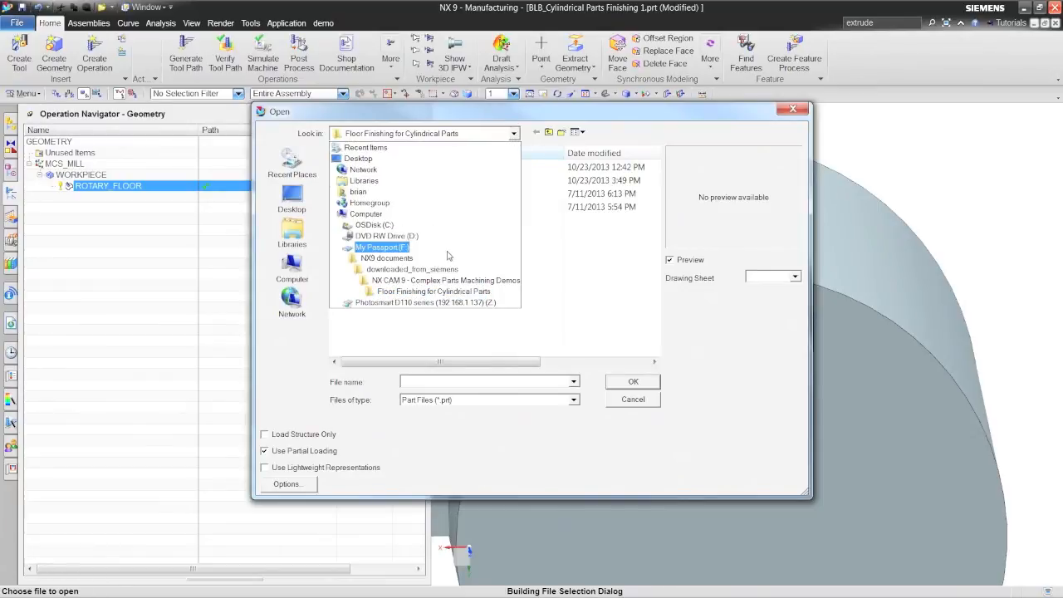
pyautogui.click(447, 249)
pyautogui.doubleClick(429, 188)
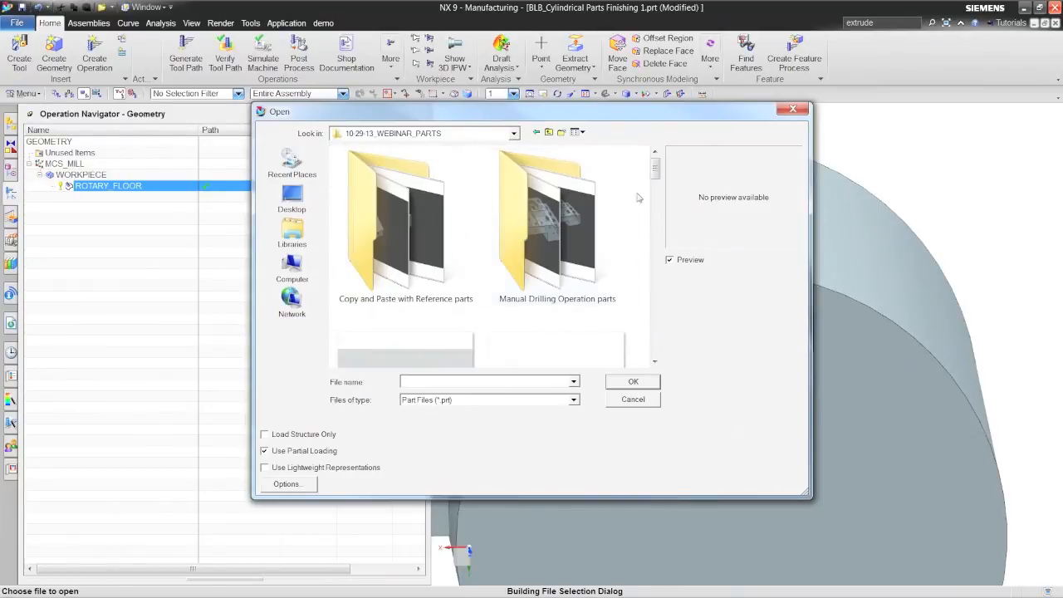
pyautogui.moveTo(656, 173); pyautogui.dragTo(662, 304)
pyautogui.click(461, 244)
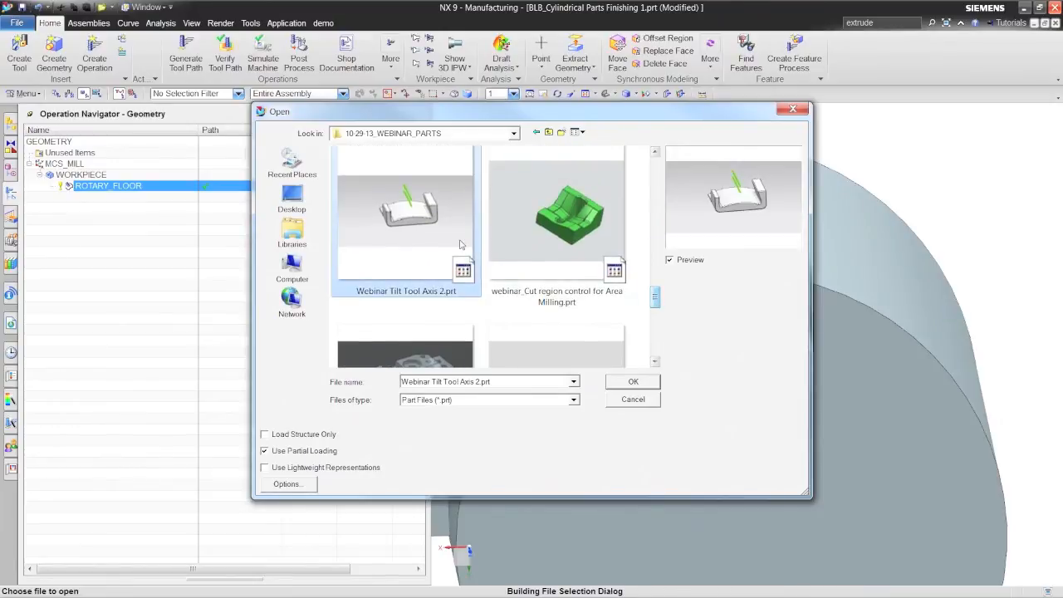
pyautogui.doubleClick(461, 244)
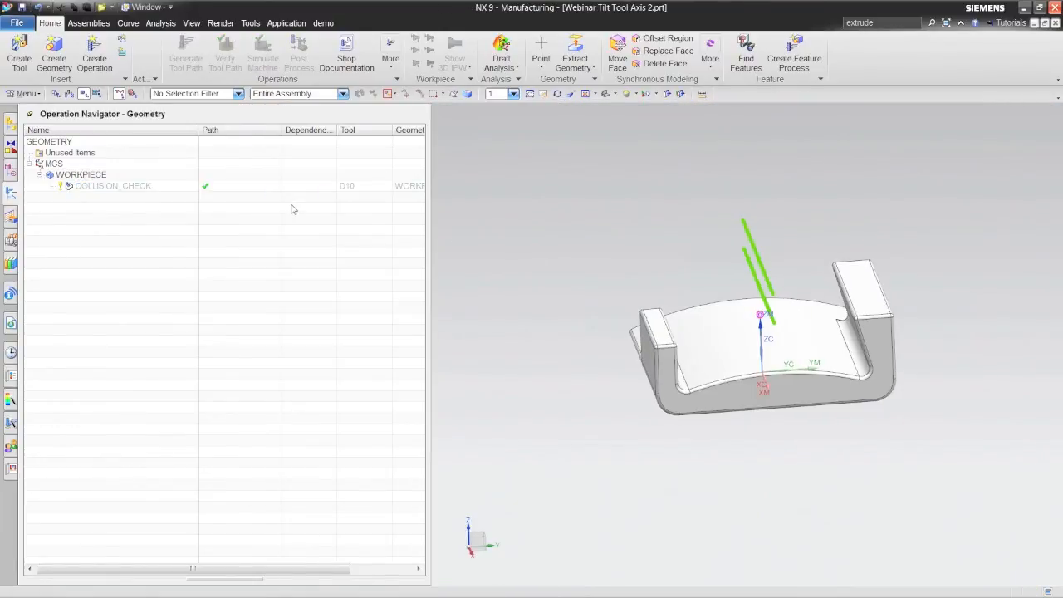
# Step: Open the COLLISION_CHECK operation and inspect the tool and holder against the wall in tool path replay, then close the visualization
pyautogui.click(140, 190)
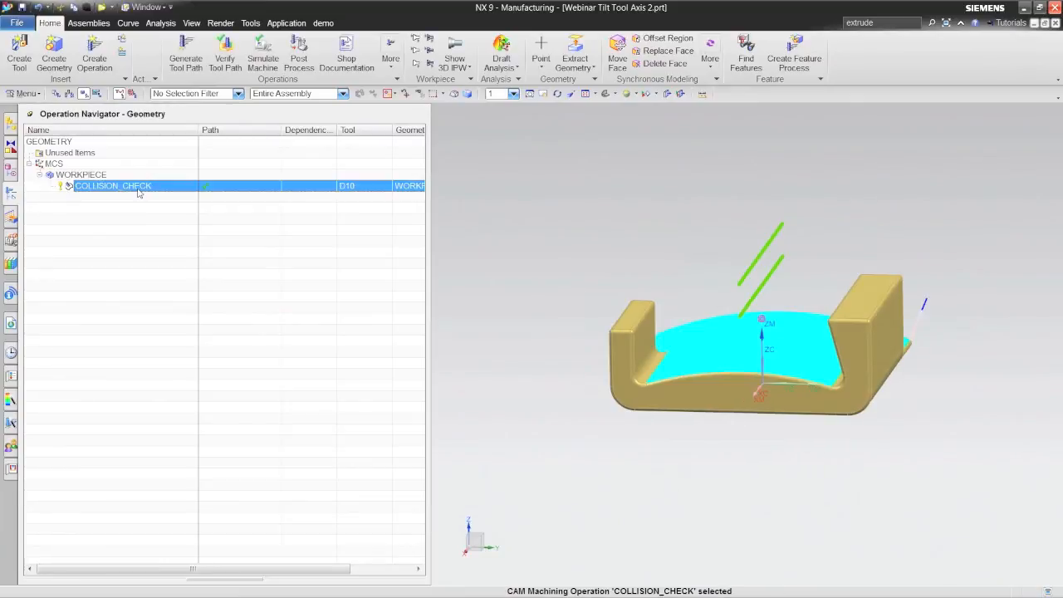
pyautogui.doubleClick(140, 190)
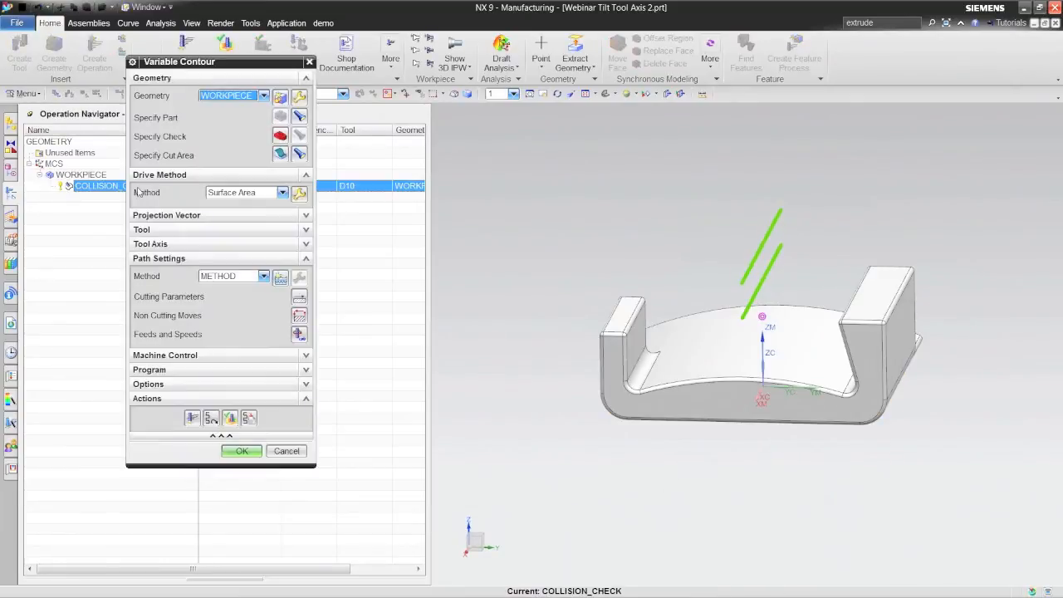
pyautogui.click(230, 418)
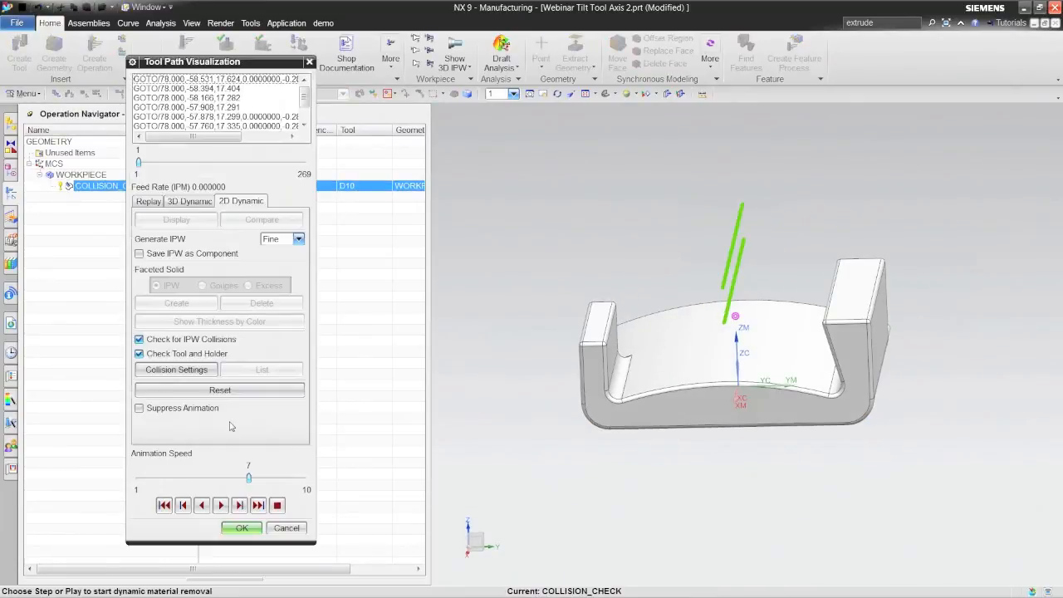
pyautogui.click(150, 205)
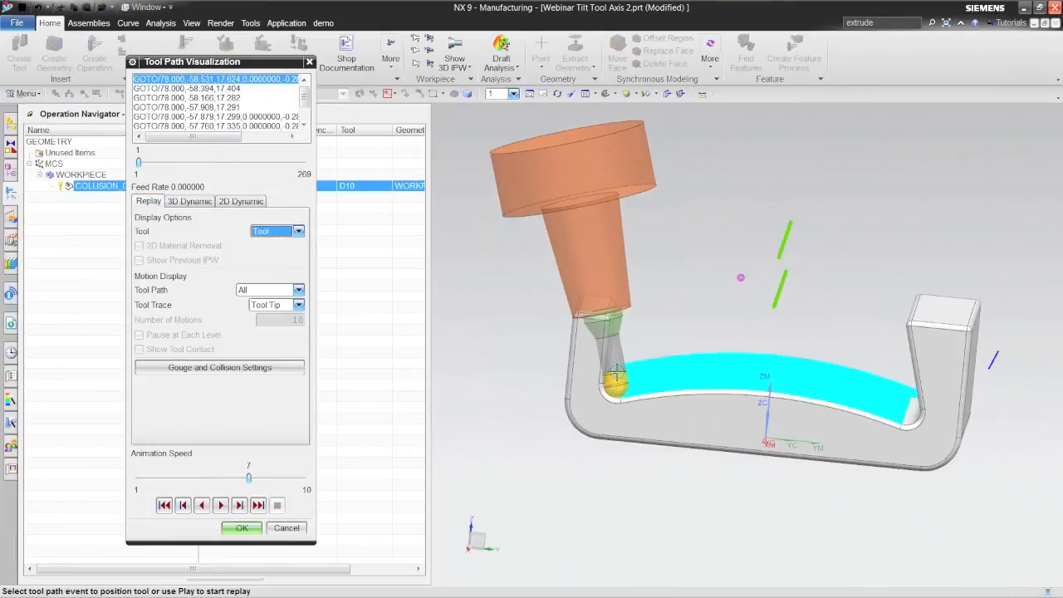
pyautogui.press('ctrl')
pyautogui.moveTo(604, 330)
pyautogui.mouseDown(button='middle')
pyautogui.moveTo(633, 327)
pyautogui.moveTo(594, 353)
pyautogui.moveTo(577, 382)
pyautogui.moveTo(539, 331)
pyautogui.moveTo(519, 357)
pyautogui.mouseUp(button='middle')
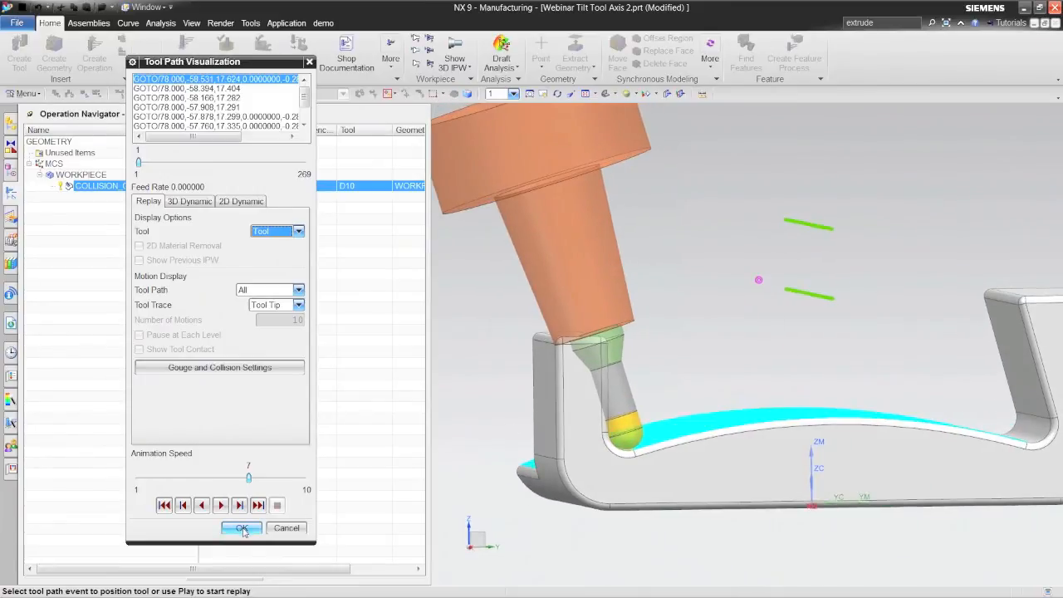
pyautogui.click(242, 528)
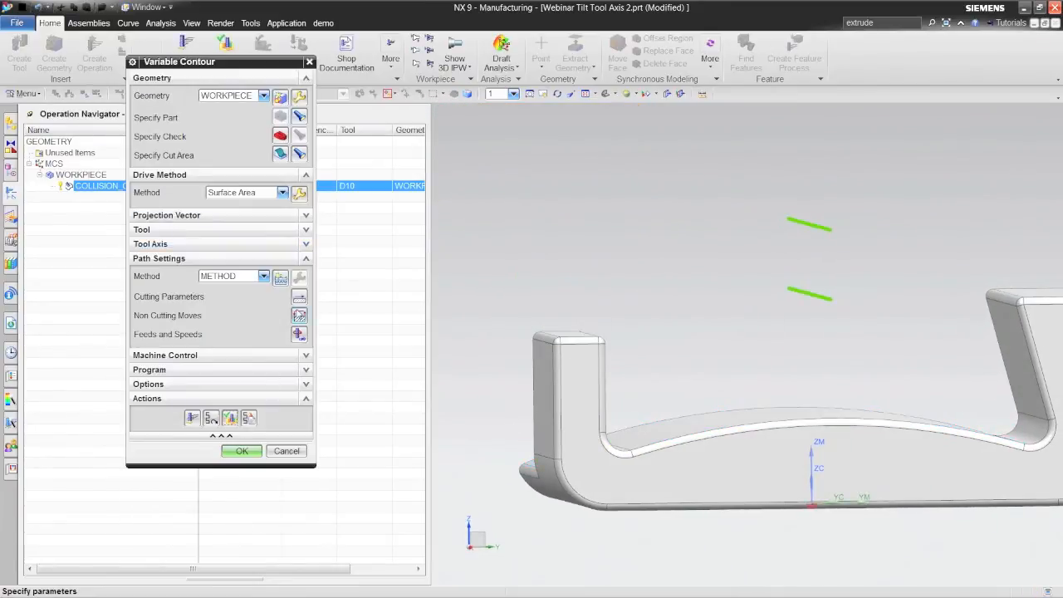
# Step: Enable Check Tool above Ball in the operation's containment cutting parameters and regenerate the tool path
pyautogui.click(299, 296)
pyautogui.click(165, 81)
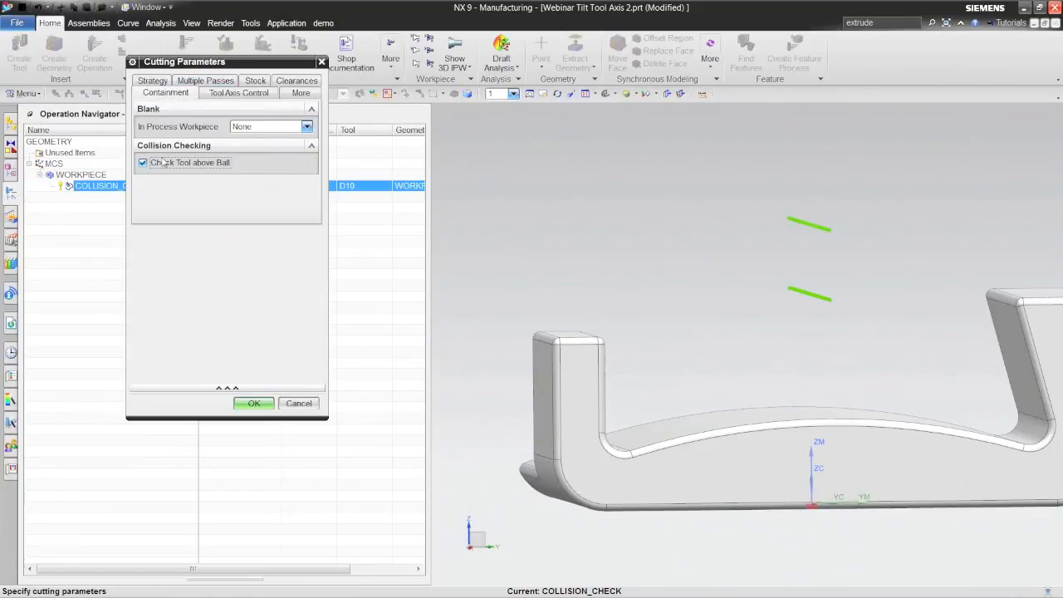
pyautogui.click(254, 403)
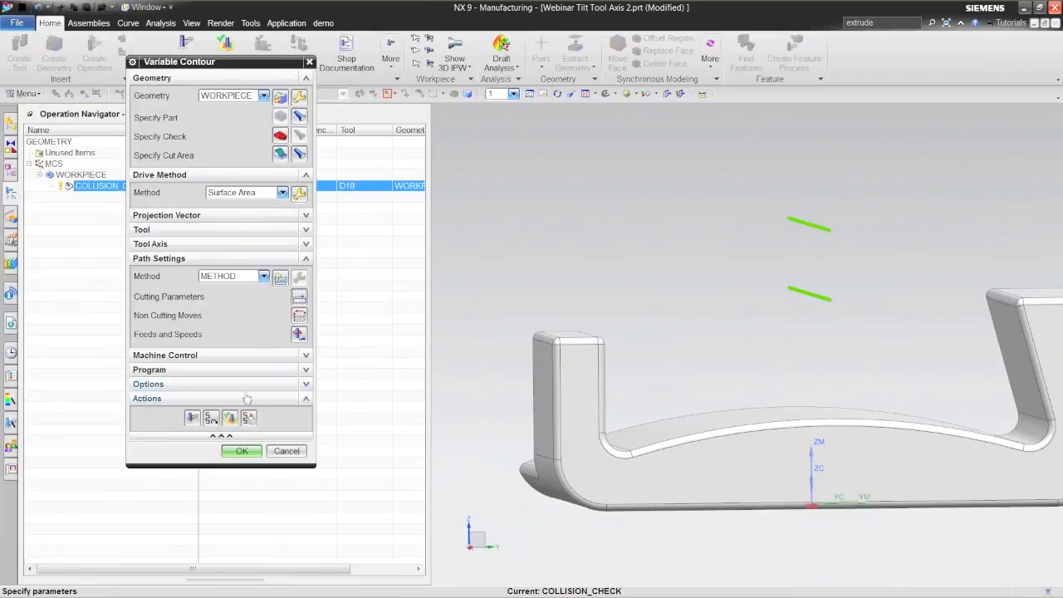
pyautogui.click(192, 419)
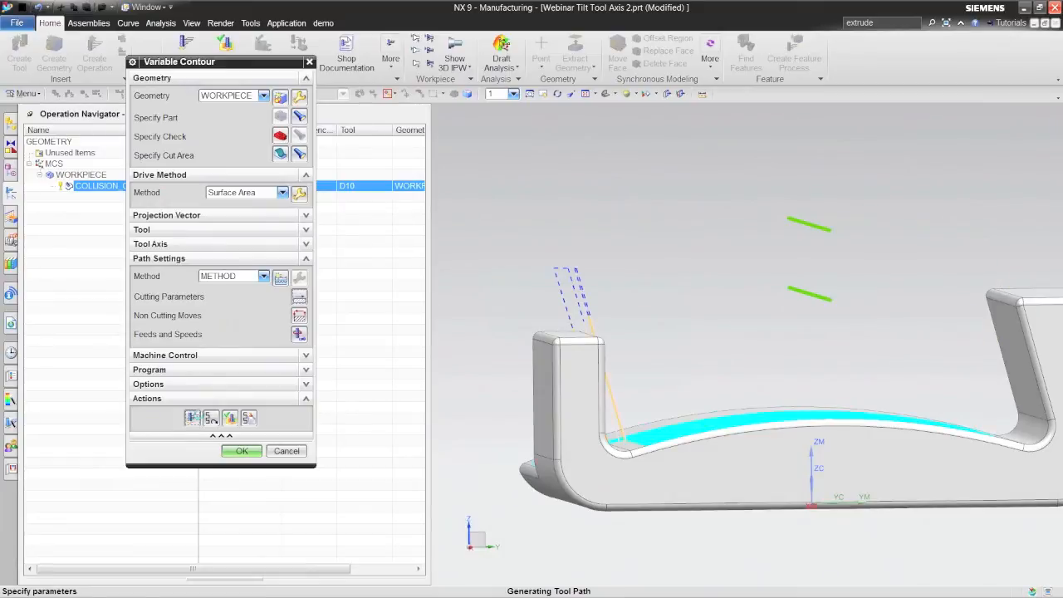
# Step: Check the holder's position beside the wall in replay of the regenerated path, then accept the COLLISION_CHECK operation
pyautogui.click(229, 418)
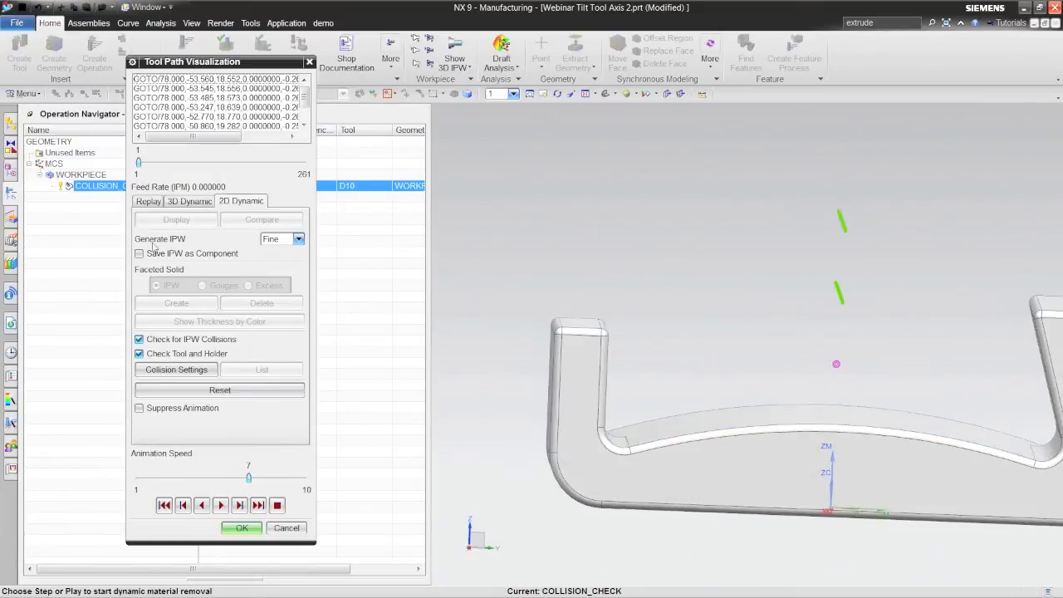
pyautogui.click(148, 201)
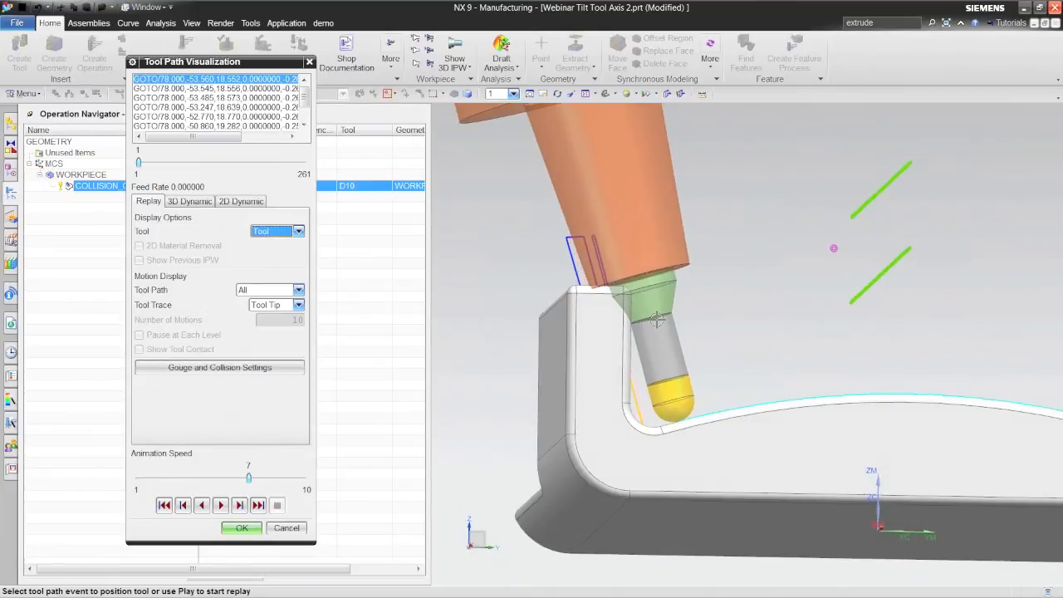
pyautogui.click(257, 532)
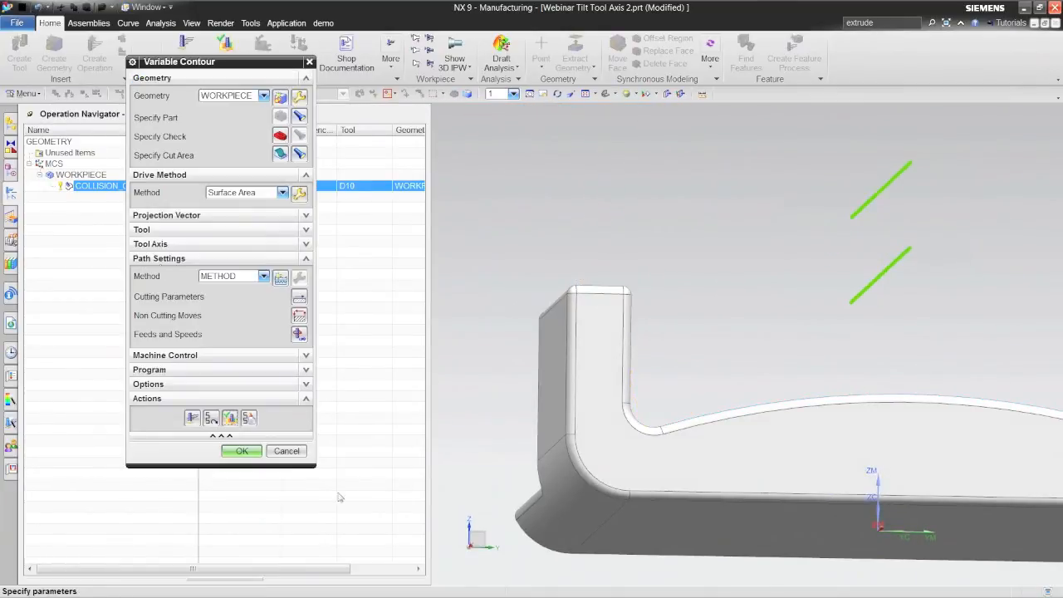
pyautogui.click(249, 453)
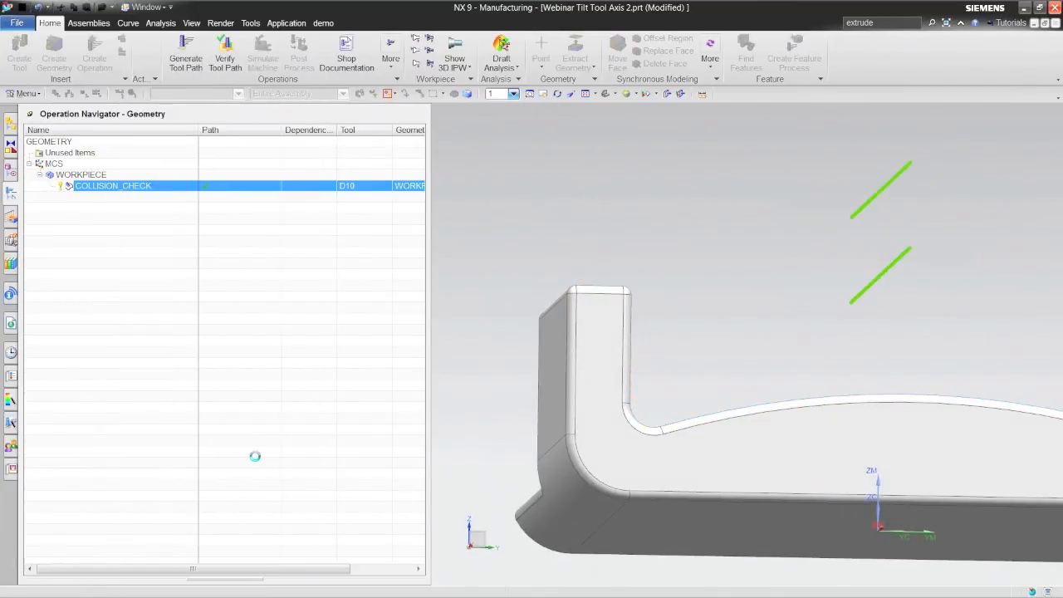
# Step: Apply Tilt Tool Axis to the COLLISION_CHECK tool path with a tilt angle of 45 toward the curve
pyautogui.rightClick(137, 187)
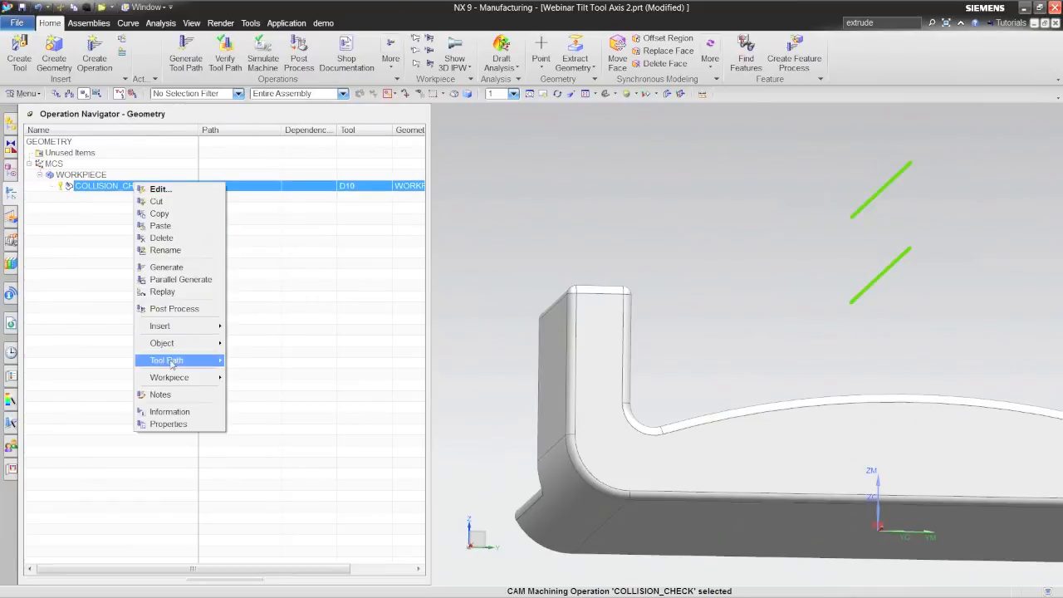
pyautogui.moveTo(175, 364)
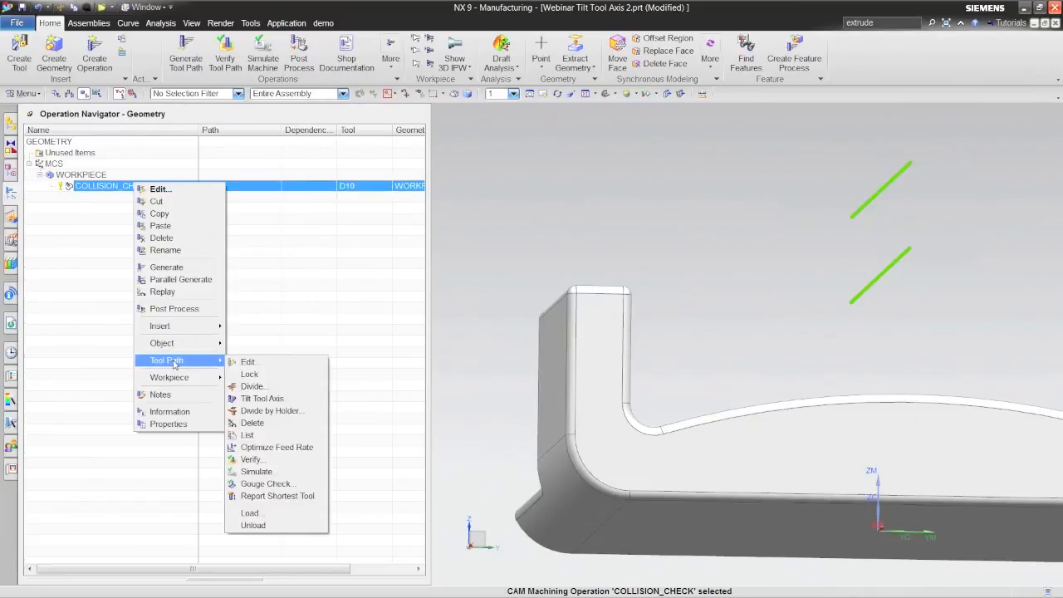
pyautogui.click(264, 399)
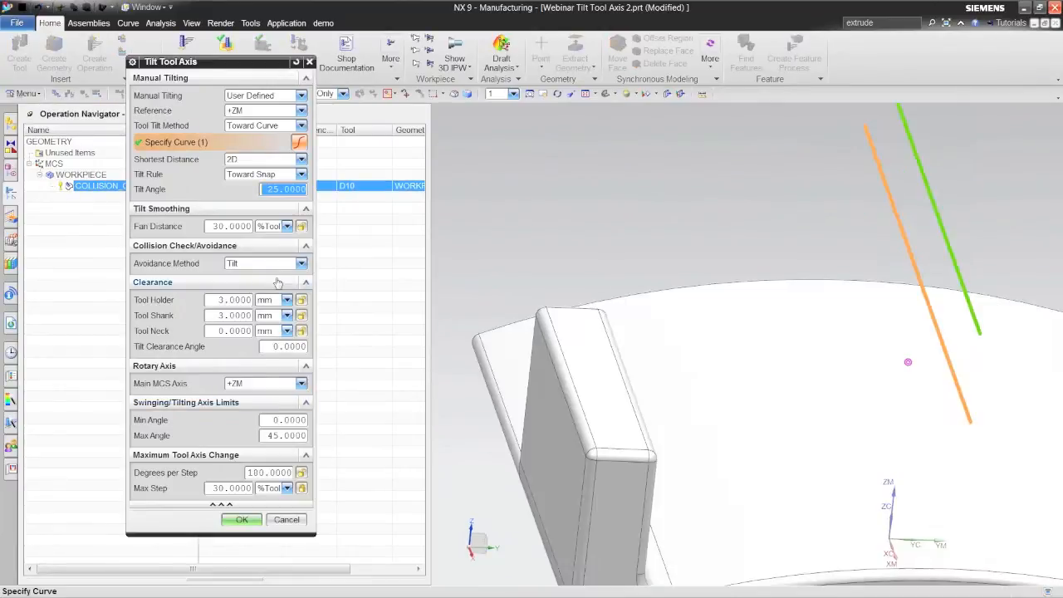
pyautogui.moveTo(926, 351); pyautogui.dragTo(862, 325, button='middle')
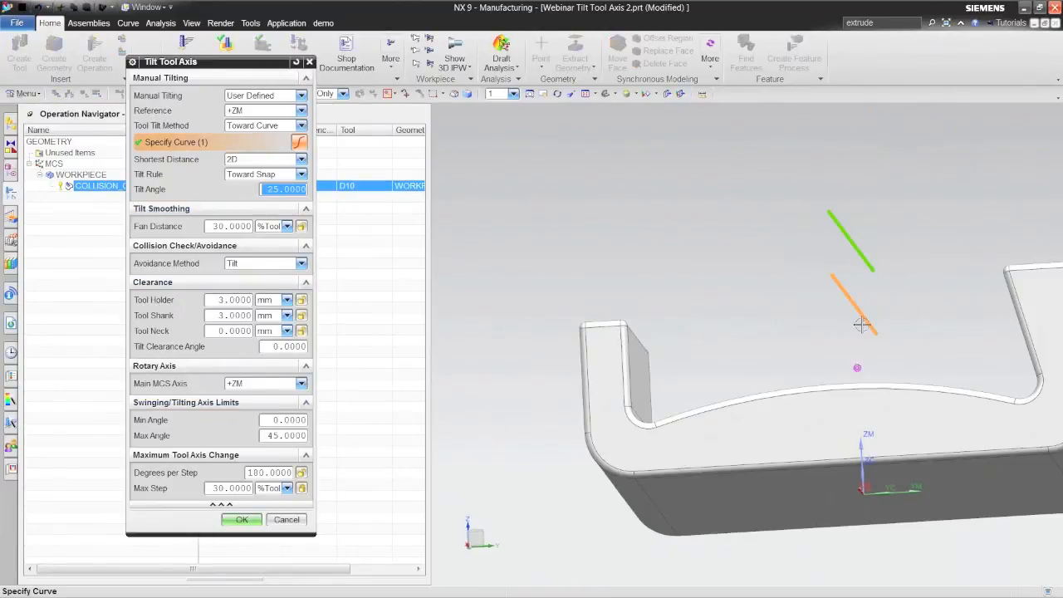
pyautogui.moveTo(812, 283); pyautogui.dragTo(869, 285, button='middle')
pyautogui.doubleClick(289, 190)
pyautogui.click(289, 189)
pyautogui.doubleClick(289, 189)
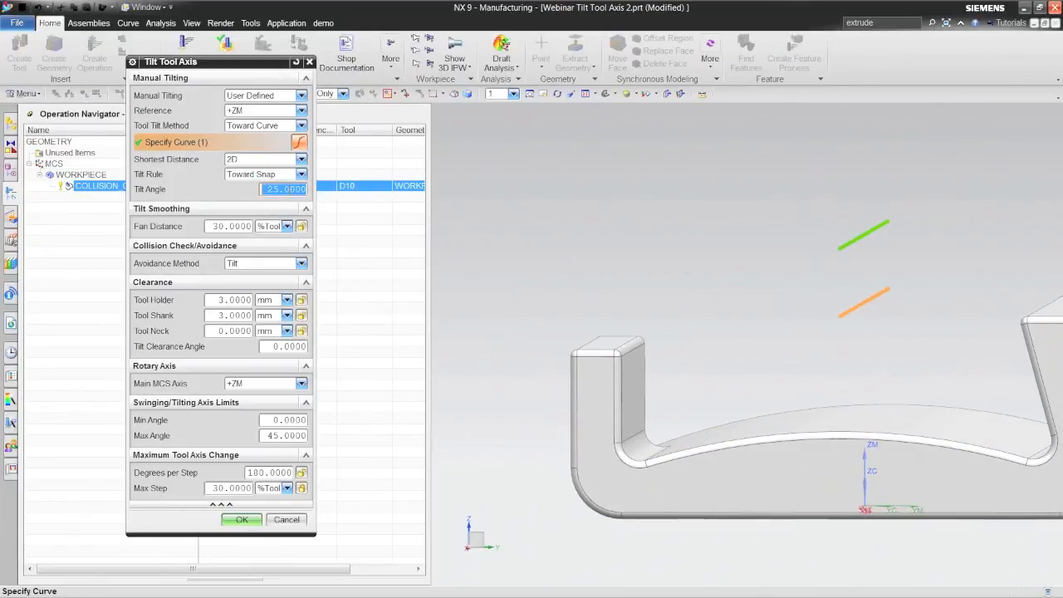
pyautogui.write('45')
pyautogui.click(249, 521)
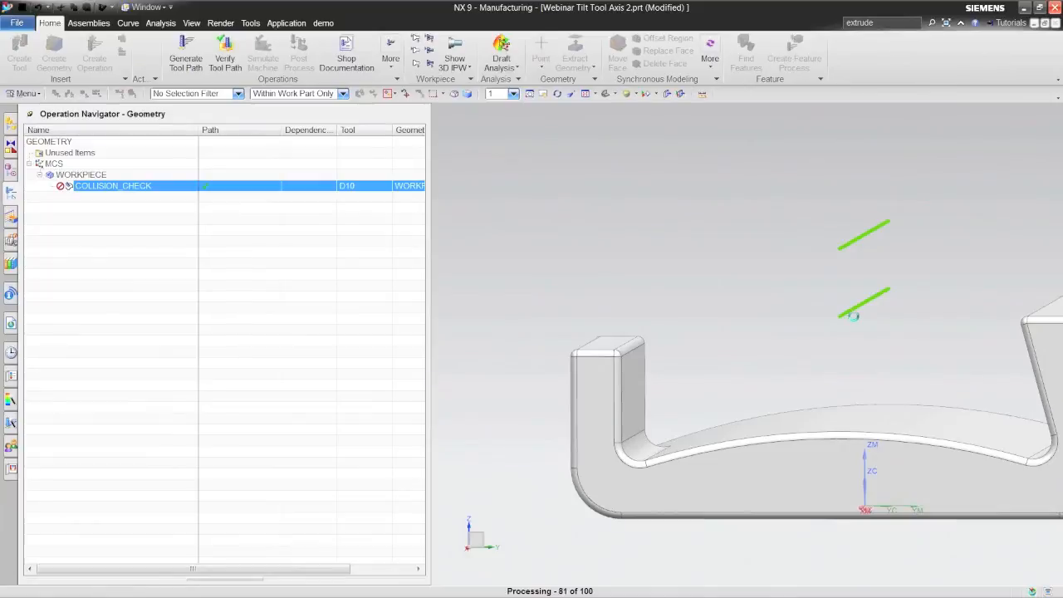
# Step: Replay the tilted COLLISION_CHECK tool path with the tool displayed, then close the visualization and the operation
pyautogui.doubleClick(157, 191)
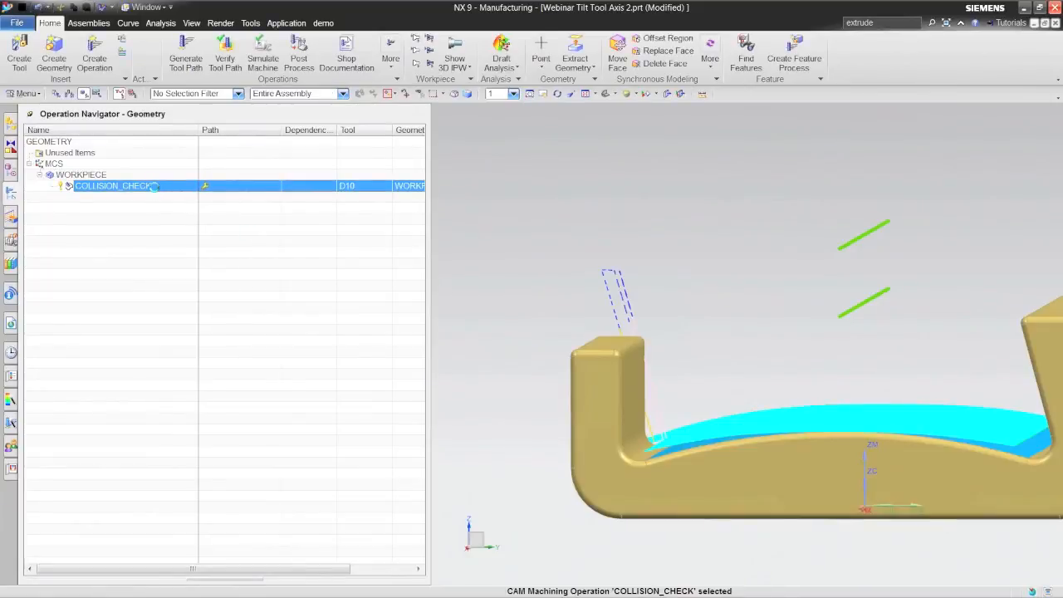
pyautogui.click(230, 419)
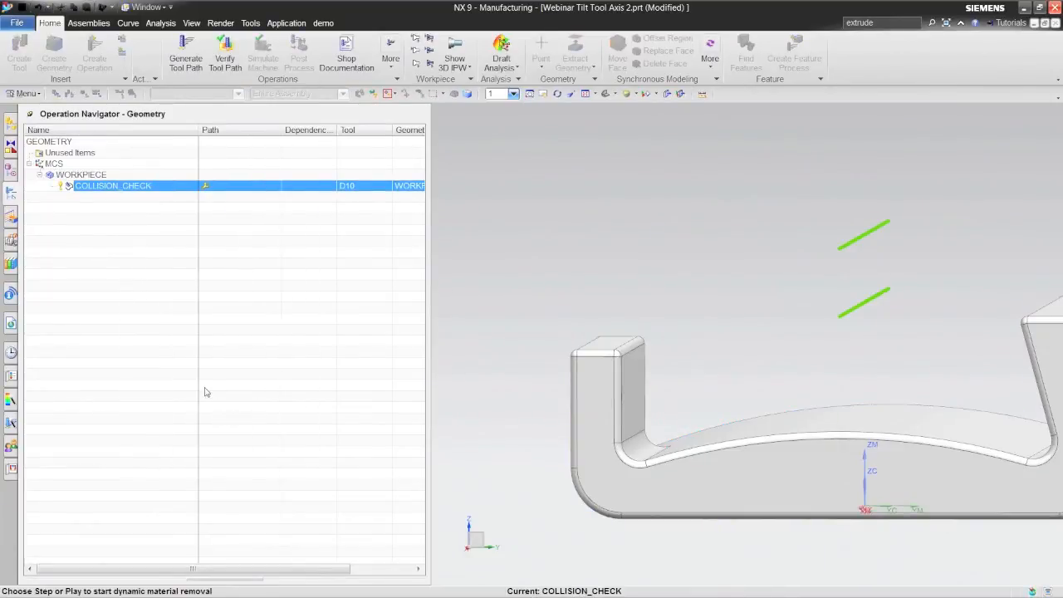
pyautogui.moveTo(815, 415); pyautogui.dragTo(770, 325, button='middle')
pyautogui.scroll(-2, 771, 325)
pyautogui.click(221, 506)
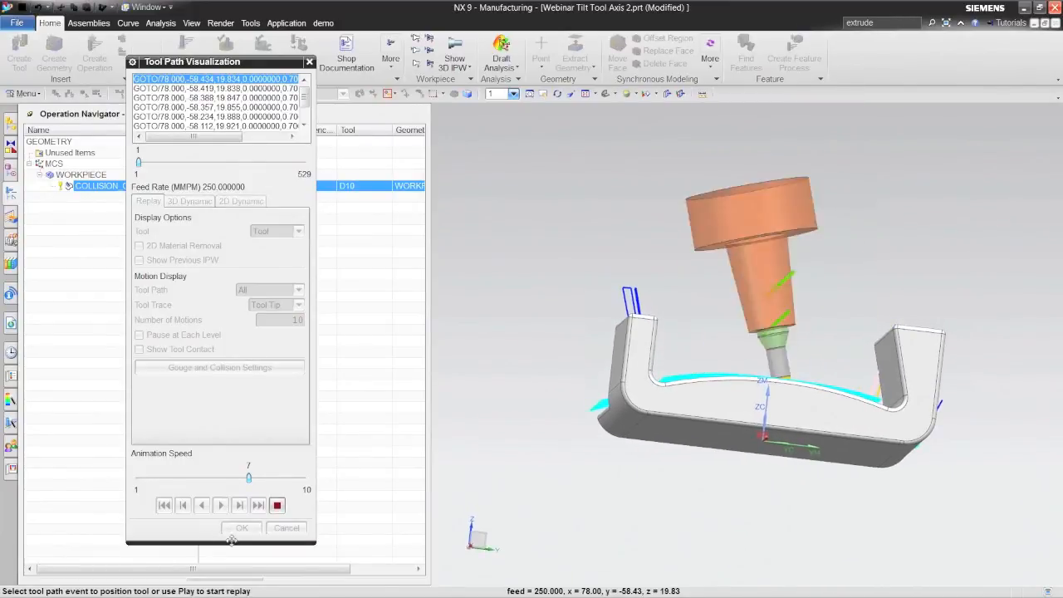
pyautogui.click(239, 528)
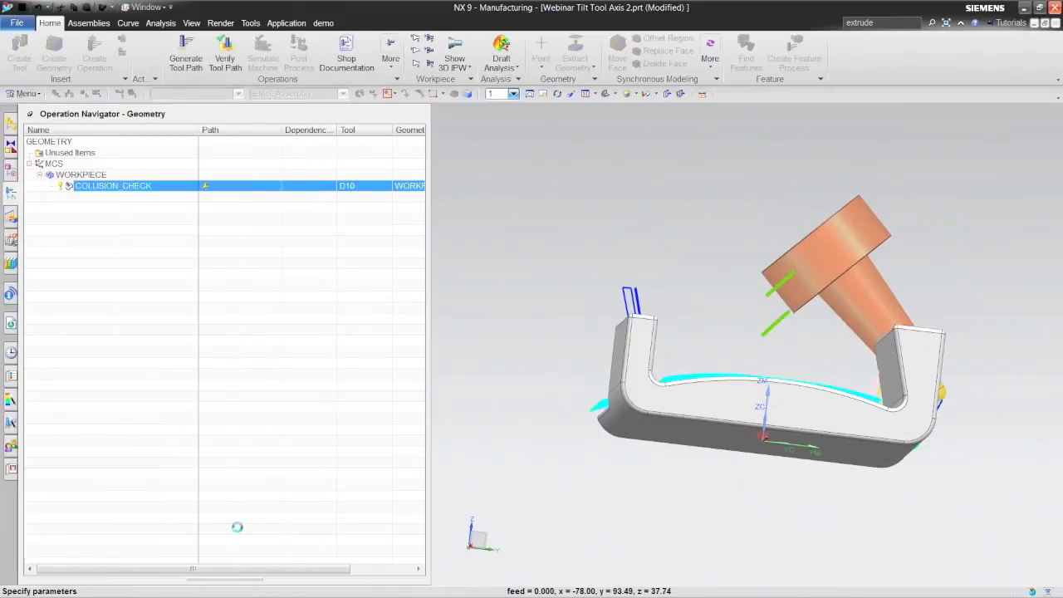
pyautogui.click(241, 451)
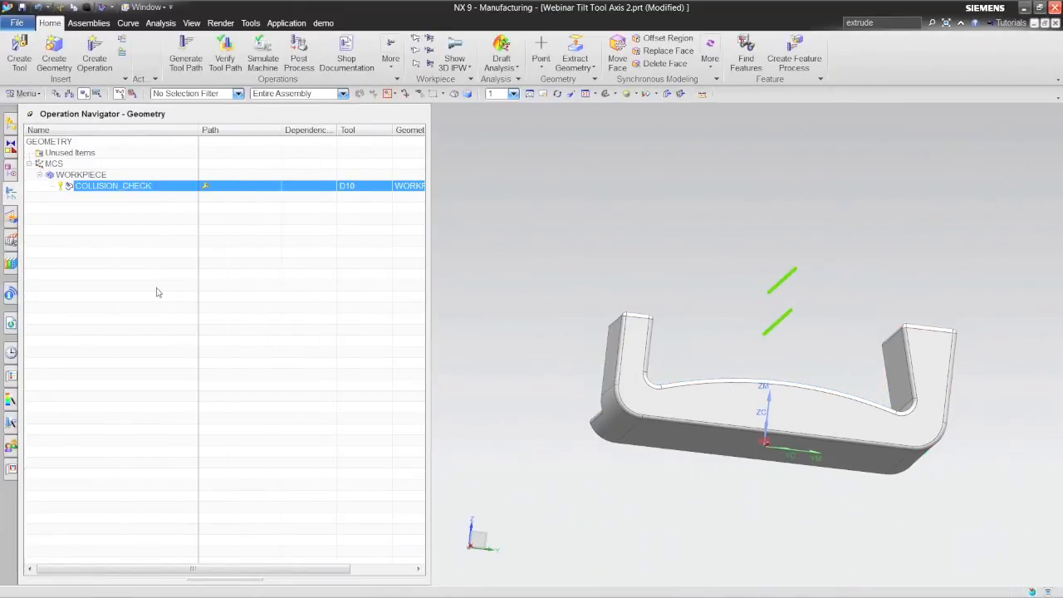
# Step: Tilt the tool axis of the edited COLLISION_CHECK path again, using a tilt angle of 15
pyautogui.rightClick(134, 186)
pyautogui.moveTo(215, 368)
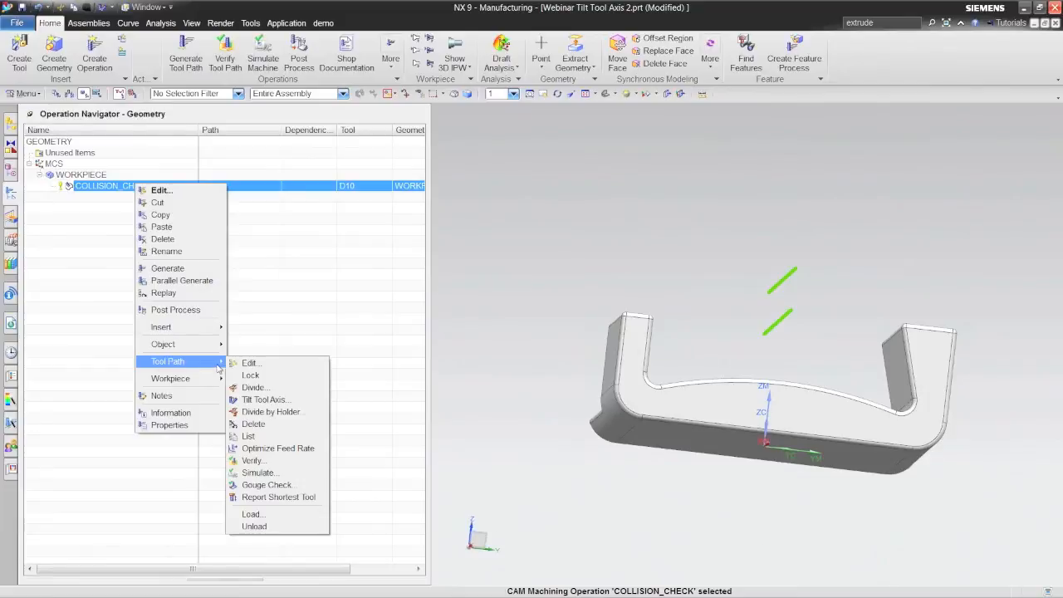
pyautogui.click(274, 402)
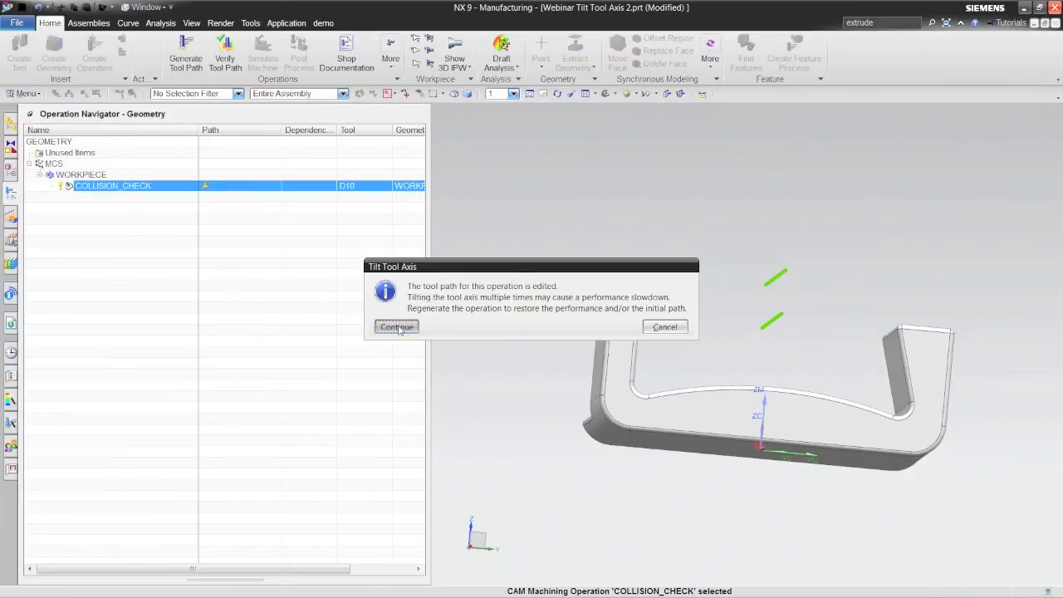
pyautogui.click(397, 327)
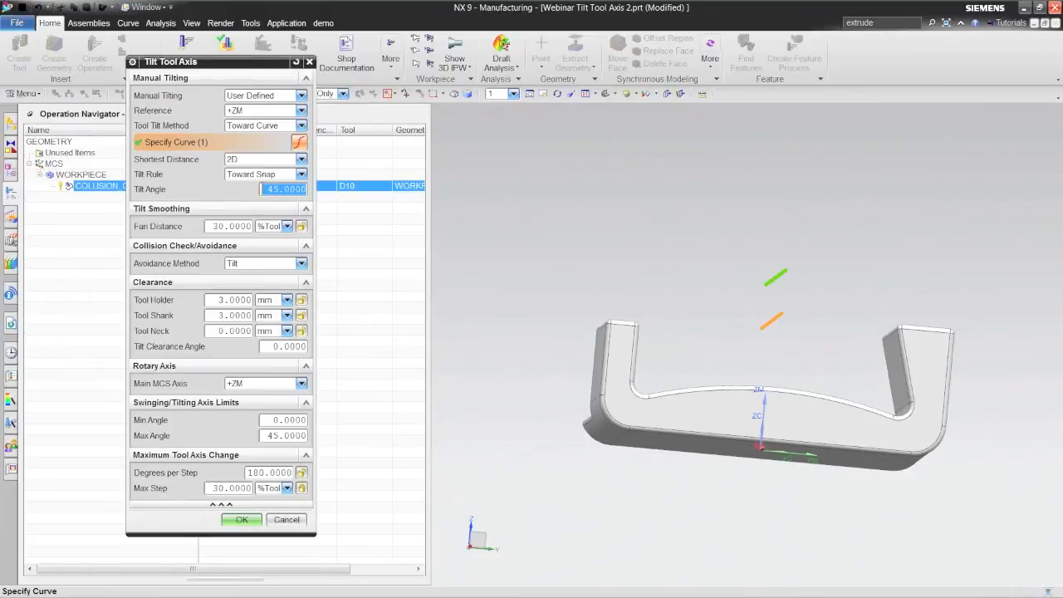
pyautogui.write('15')
pyautogui.click(242, 525)
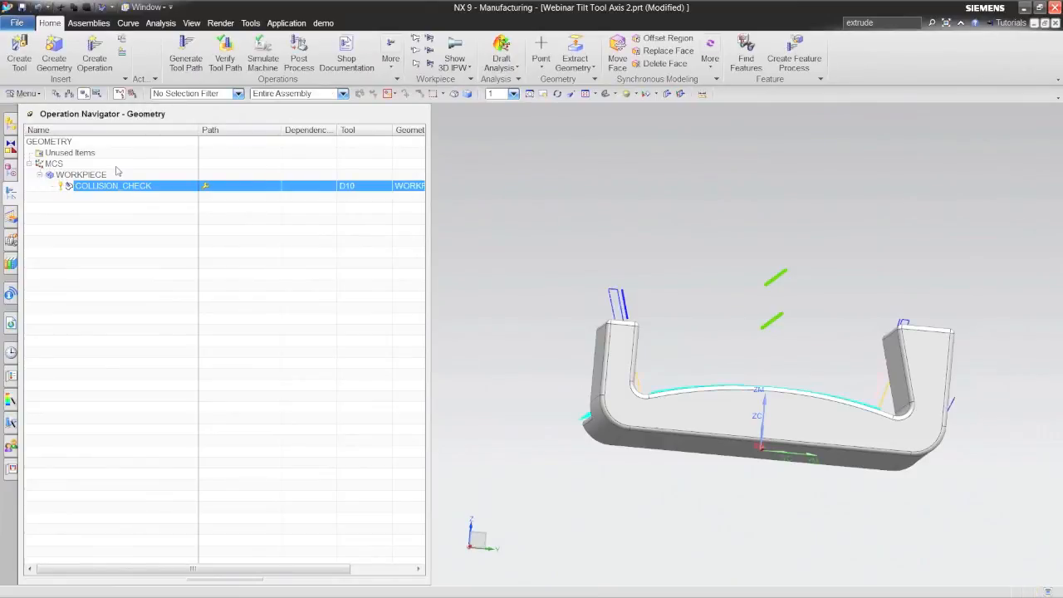
# Step: Verify the retilted COLLISION_CHECK tool path by replaying the full tool motion, then close the visualization
pyautogui.rightClick(142, 186)
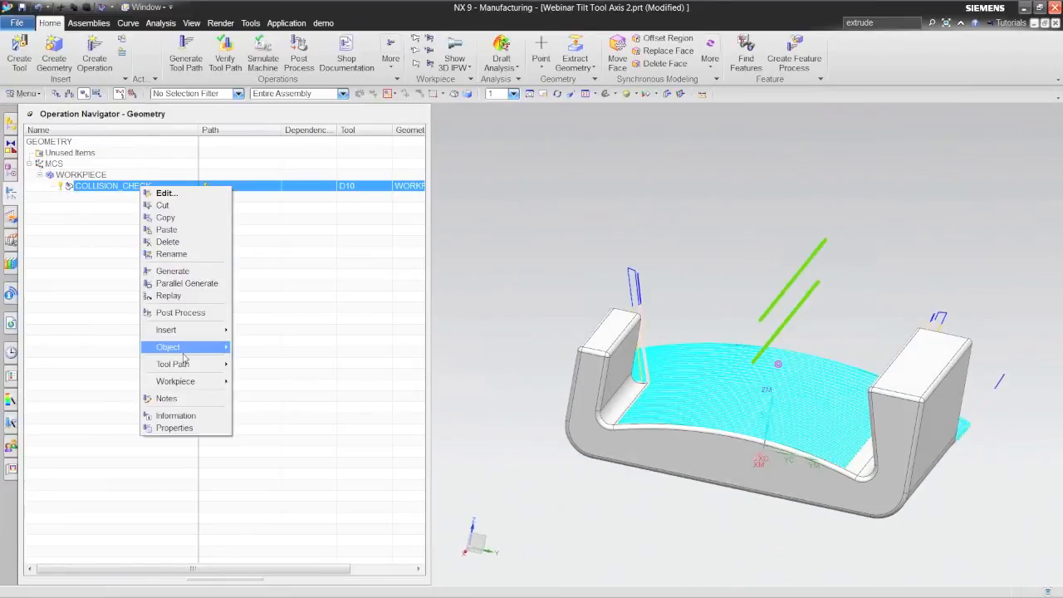
pyautogui.moveTo(183, 363)
pyautogui.click(261, 463)
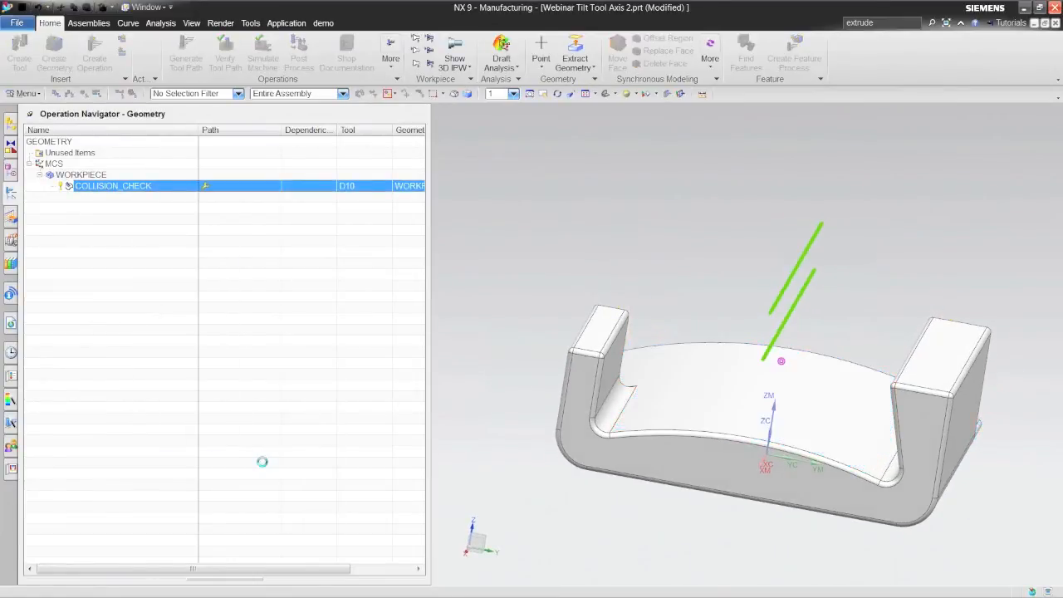
pyautogui.click(148, 202)
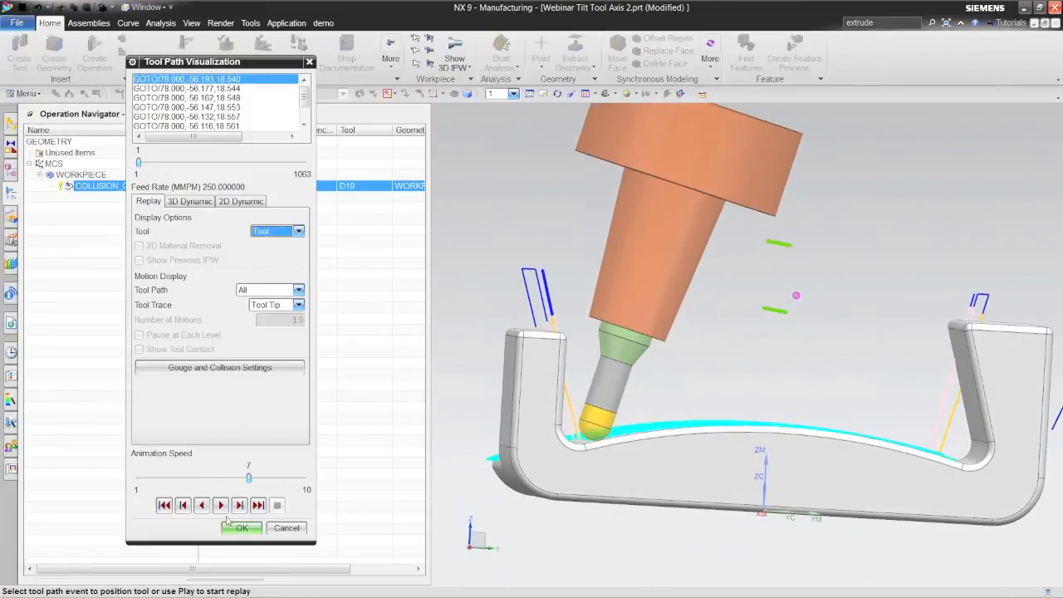
pyautogui.click(221, 505)
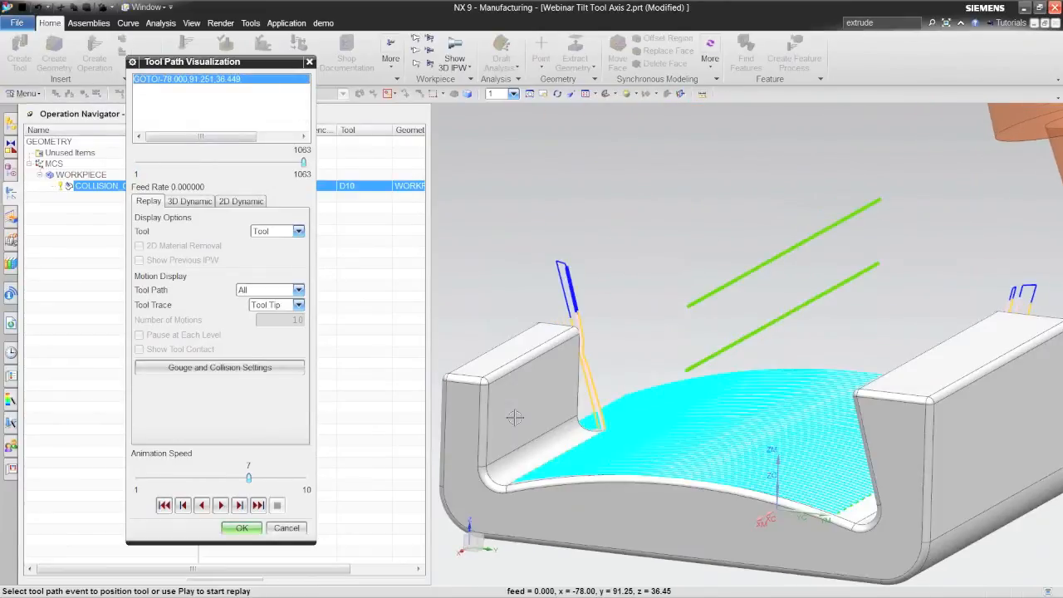
pyautogui.click(241, 528)
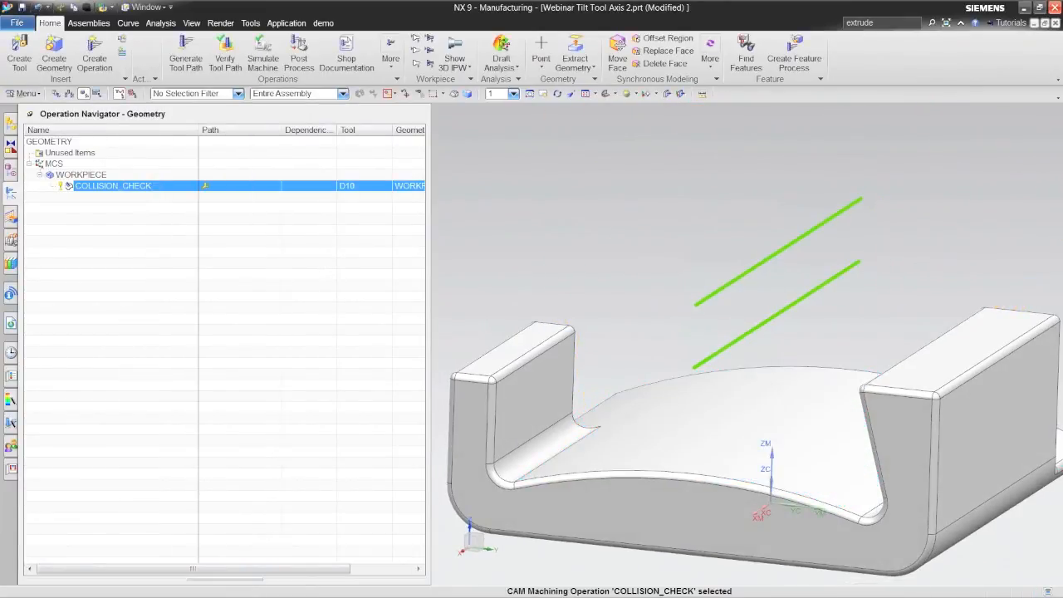